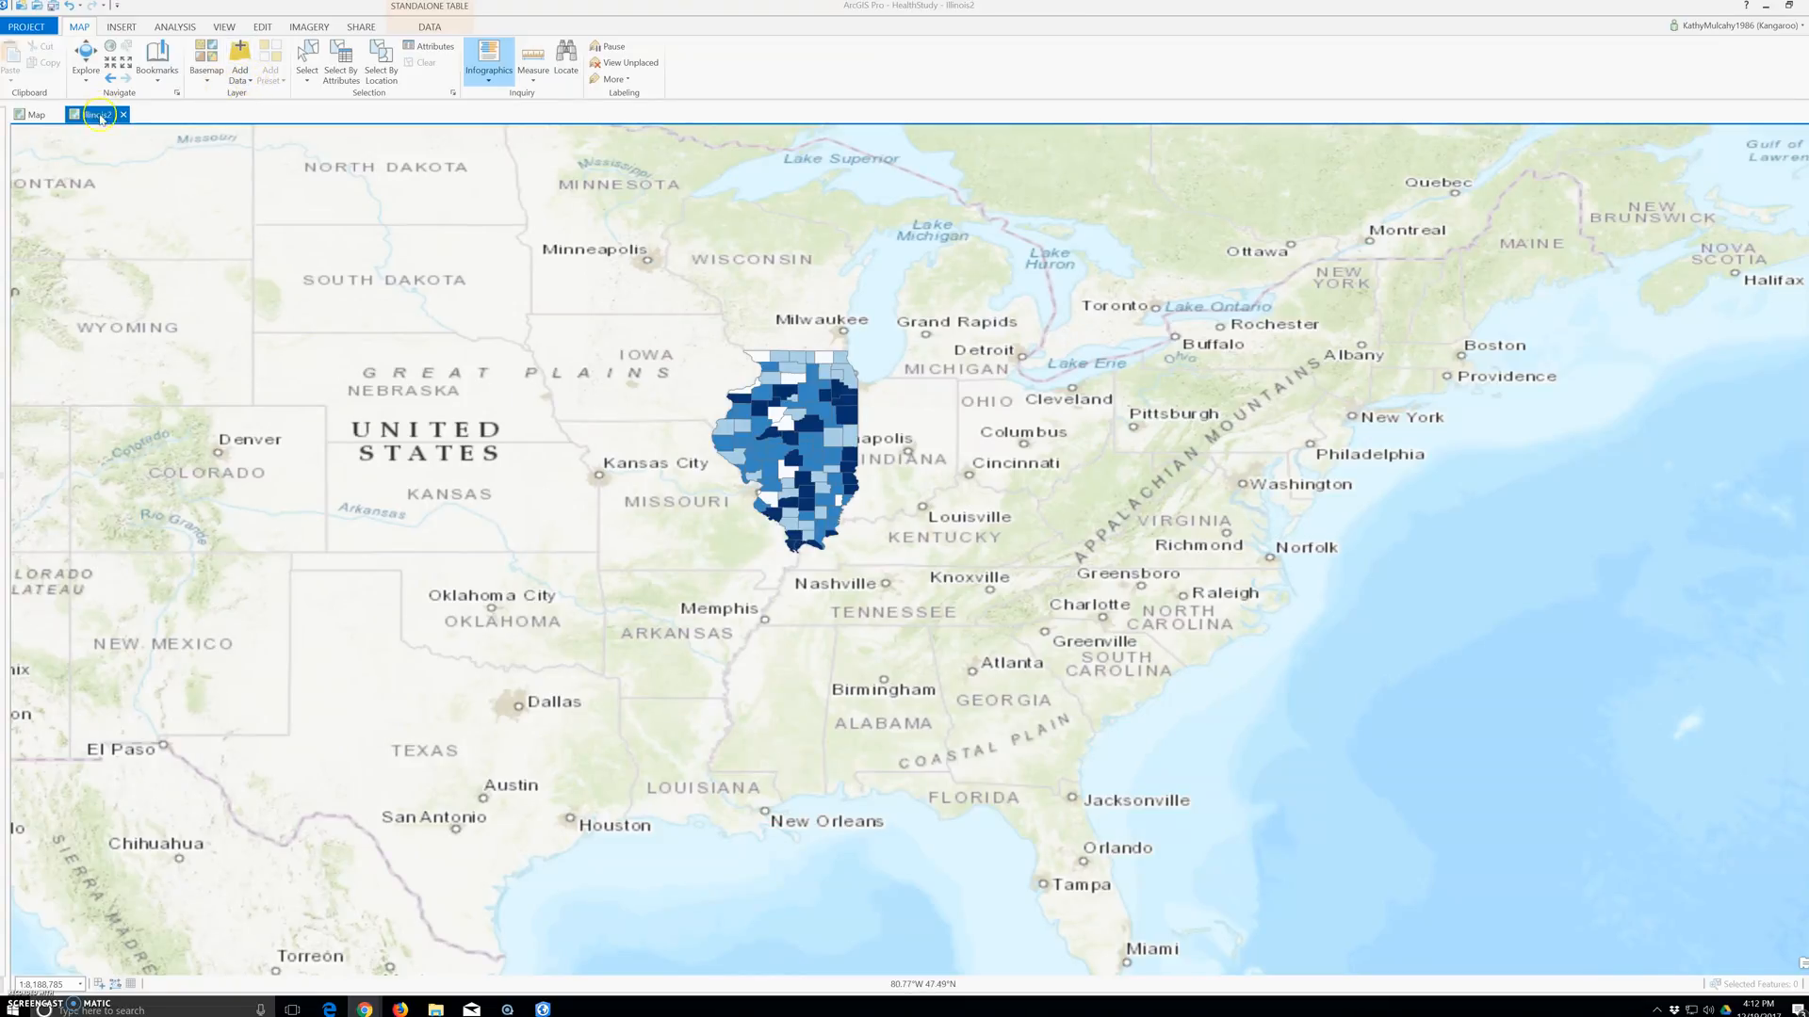
- Switch to the map named Map and show its list of layers in the Contents pane
{"action": "left_click", "coordinate": [36, 115]}
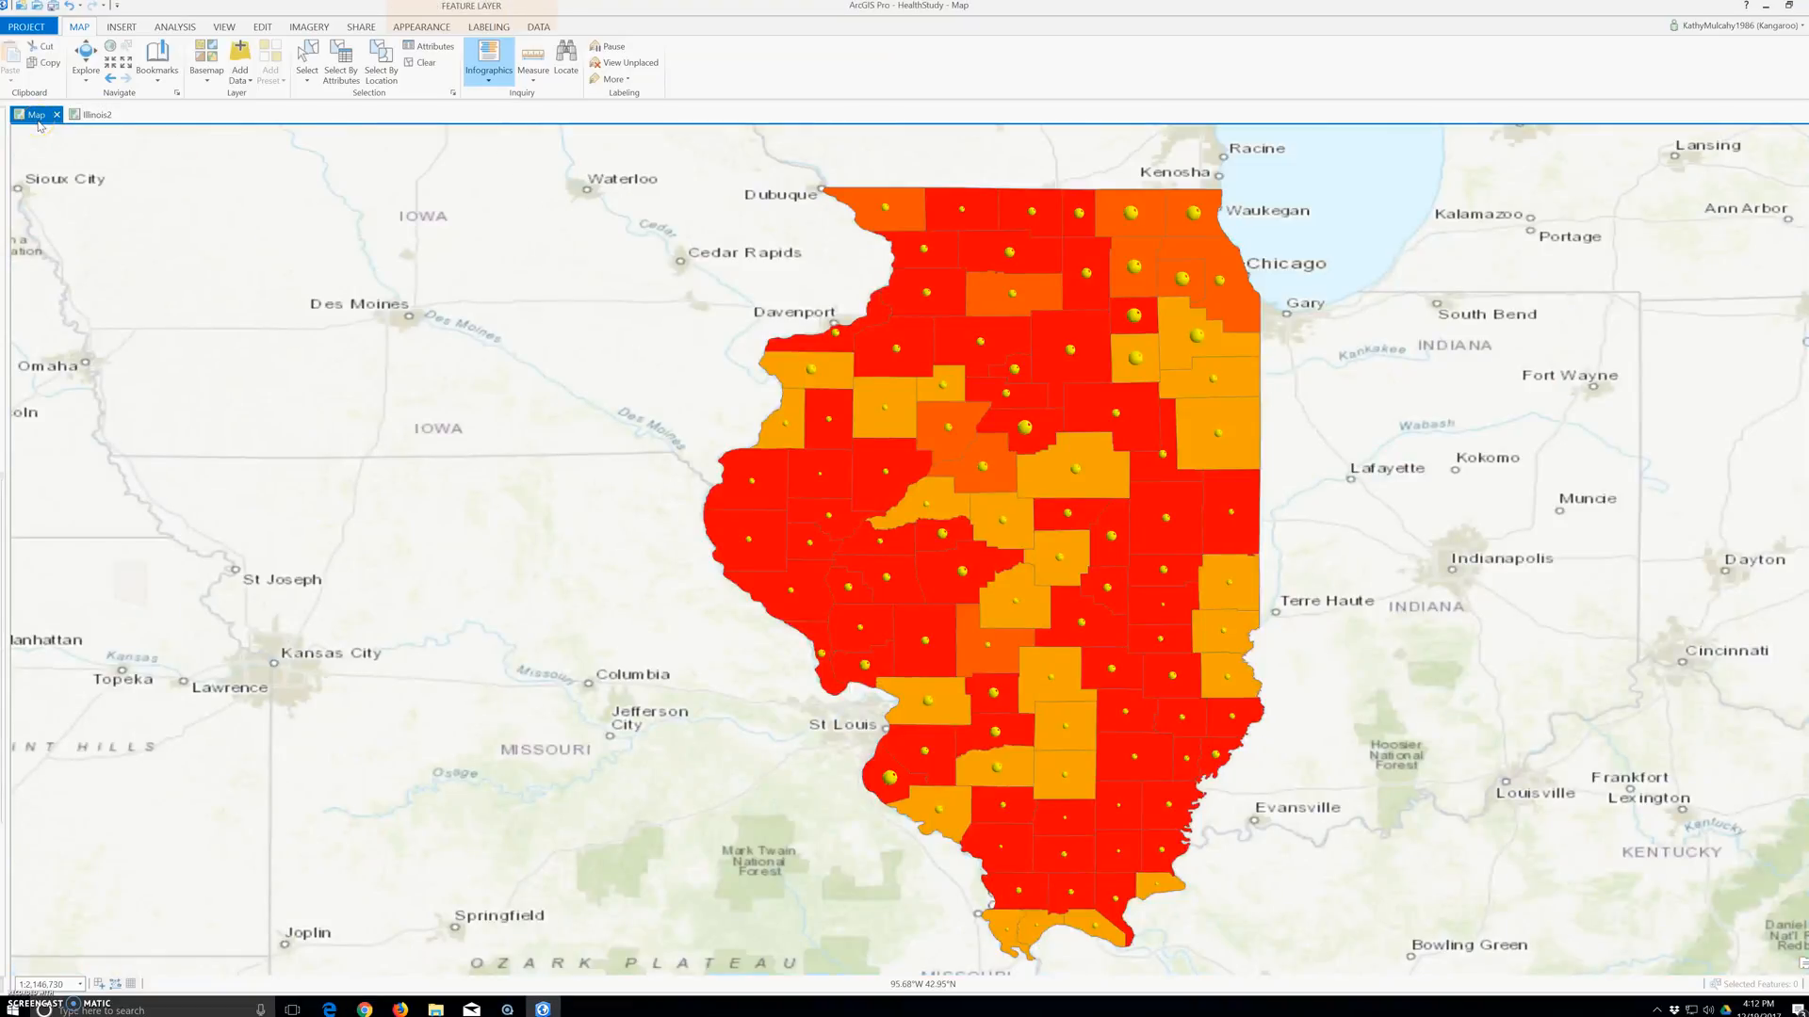
{"action": "left_click", "coordinate": [224, 27]}
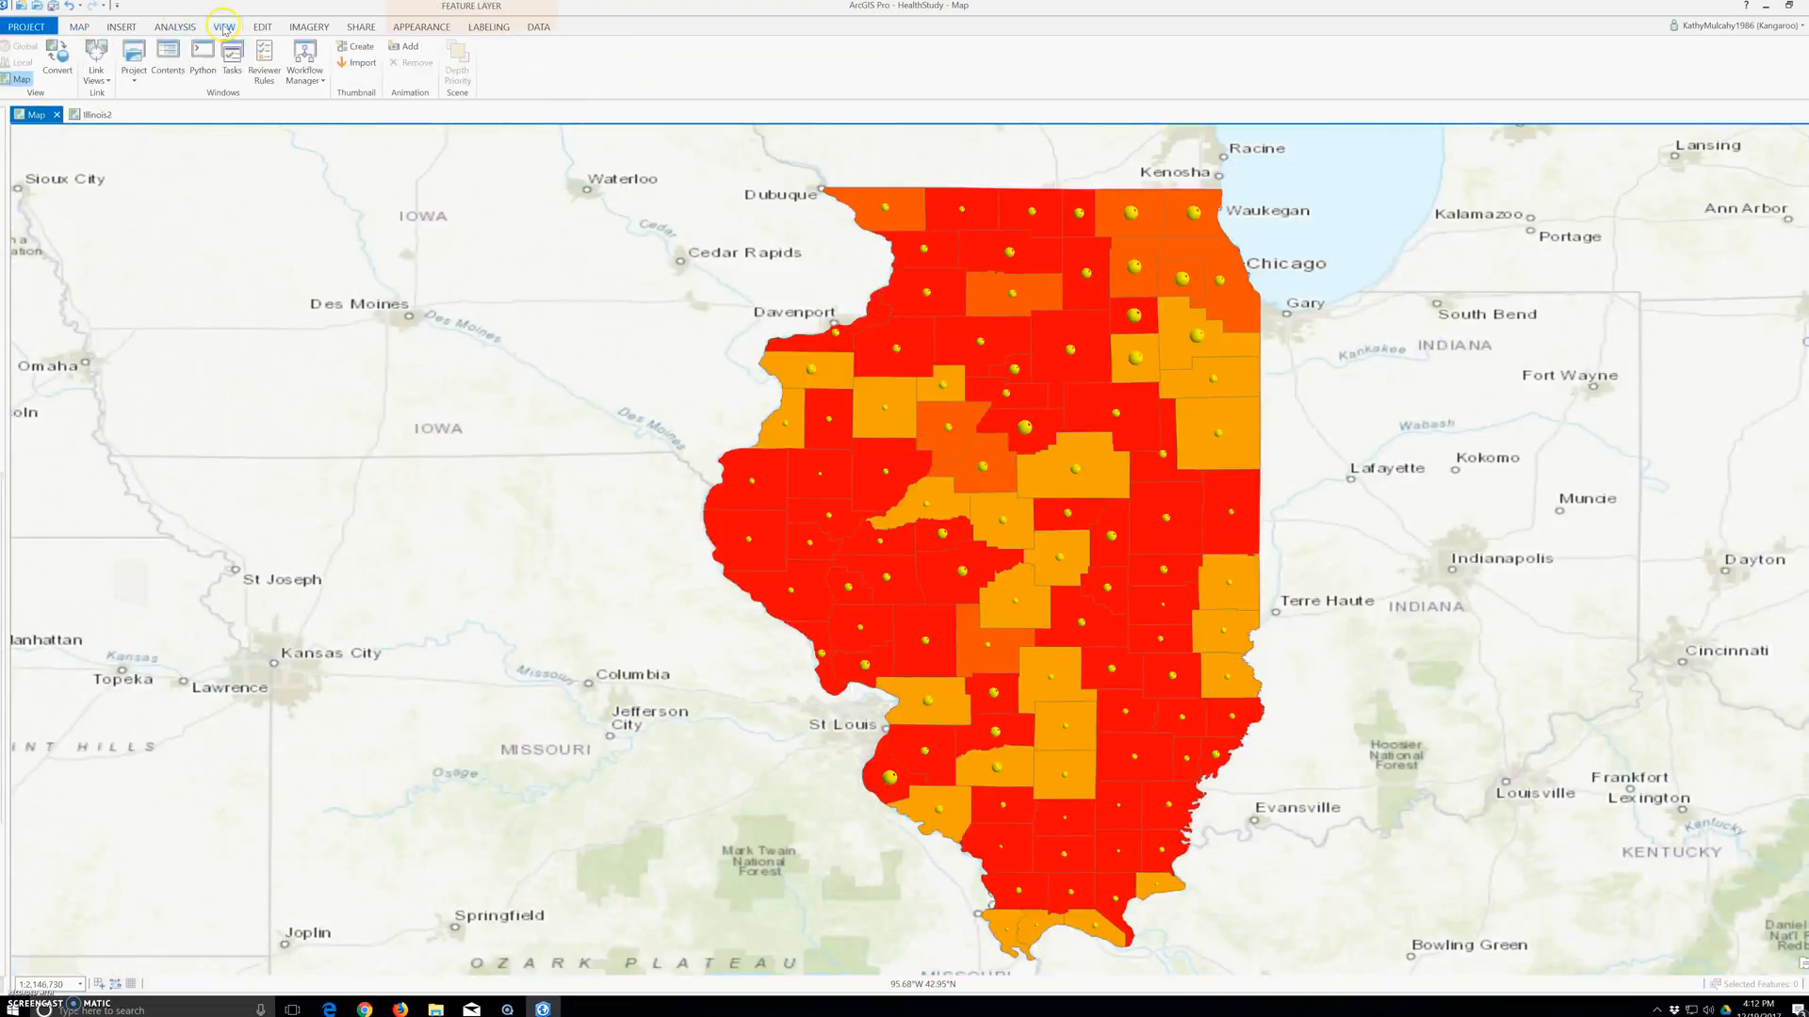
{"action": "left_click", "coordinate": [166, 60]}
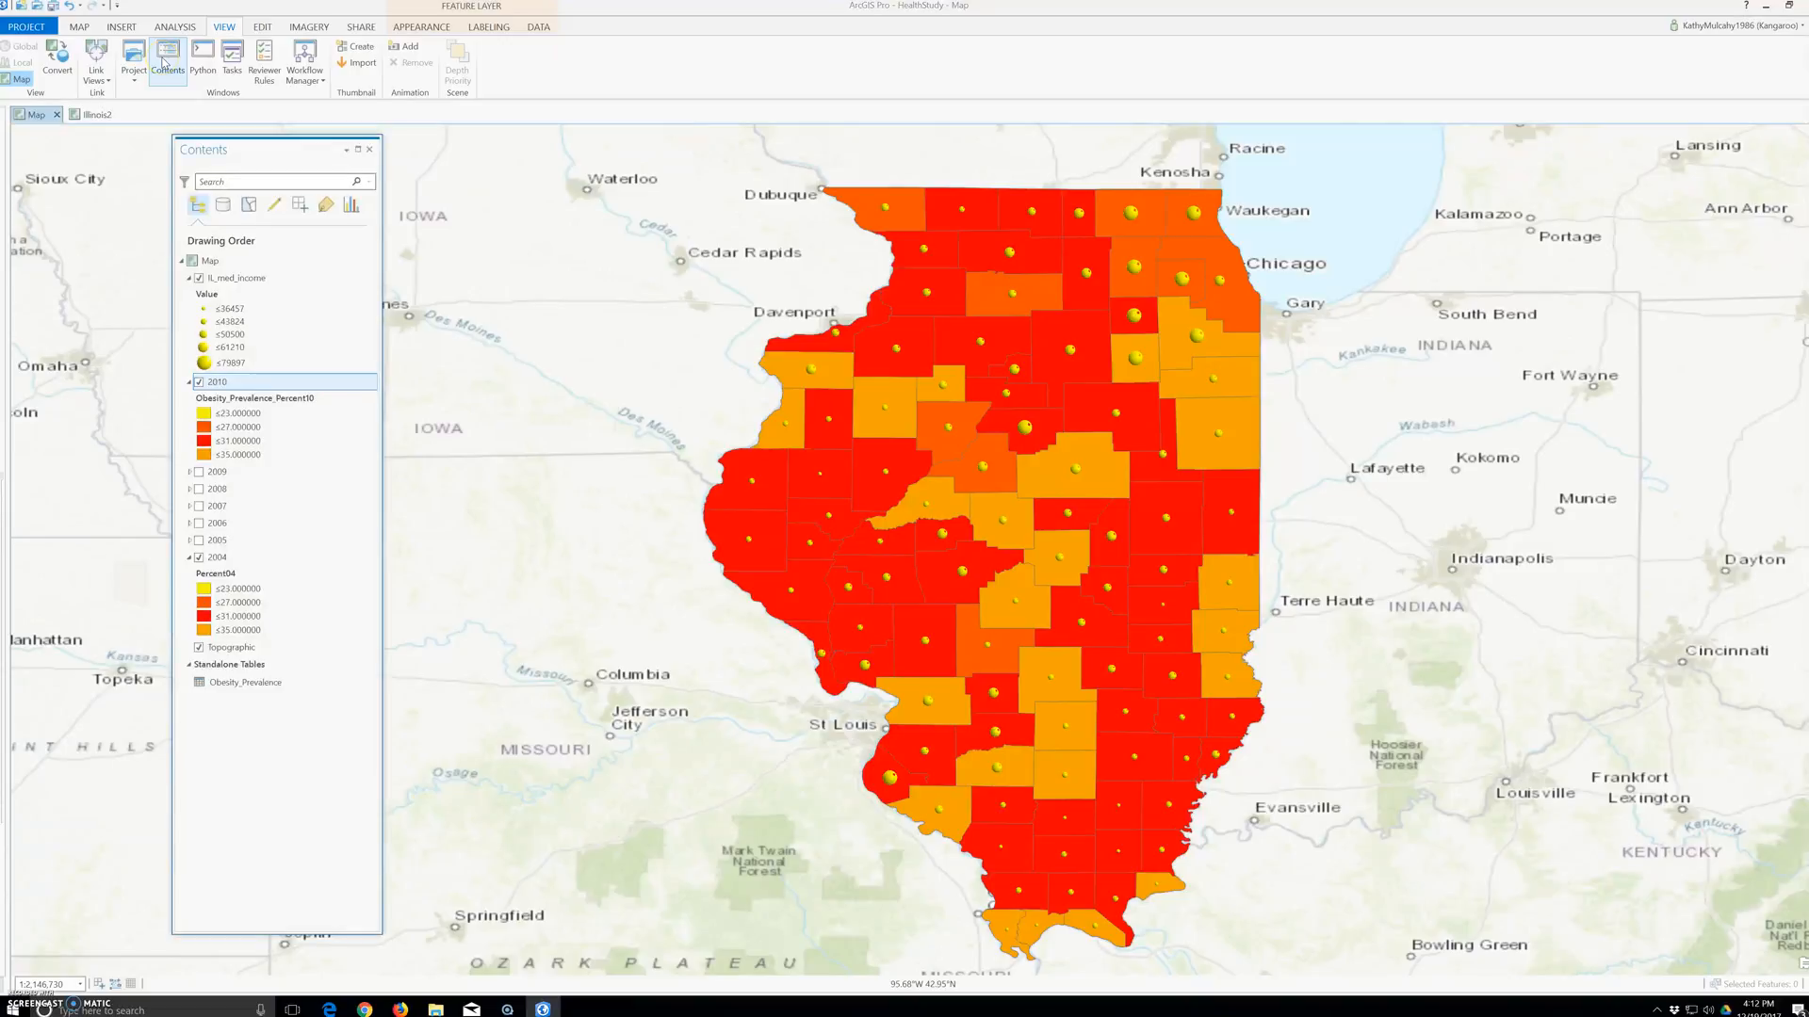
- Turn off the visibility of the 2004 obesity layer
{"action": "left_click", "coordinate": [201, 403]}
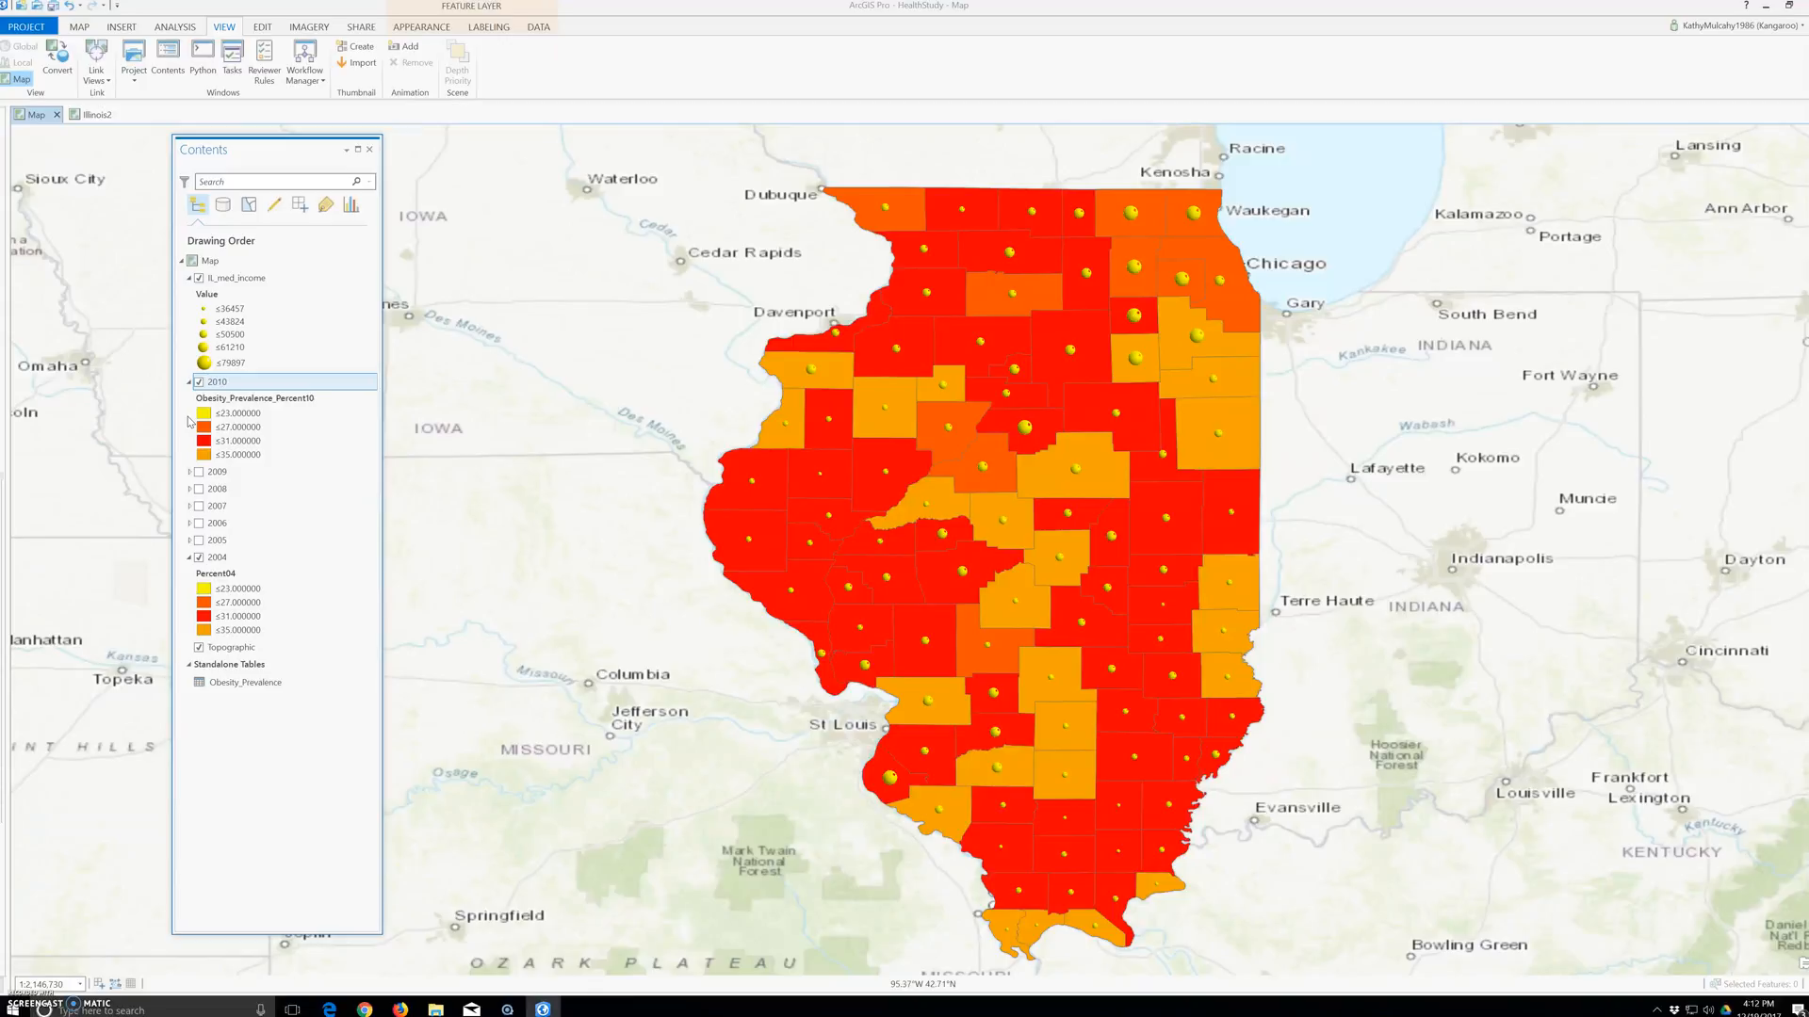
{"action": "left_click", "coordinate": [185, 431]}
{"action": "left_click", "coordinate": [200, 575]}
{"action": "left_click", "coordinate": [199, 557]}
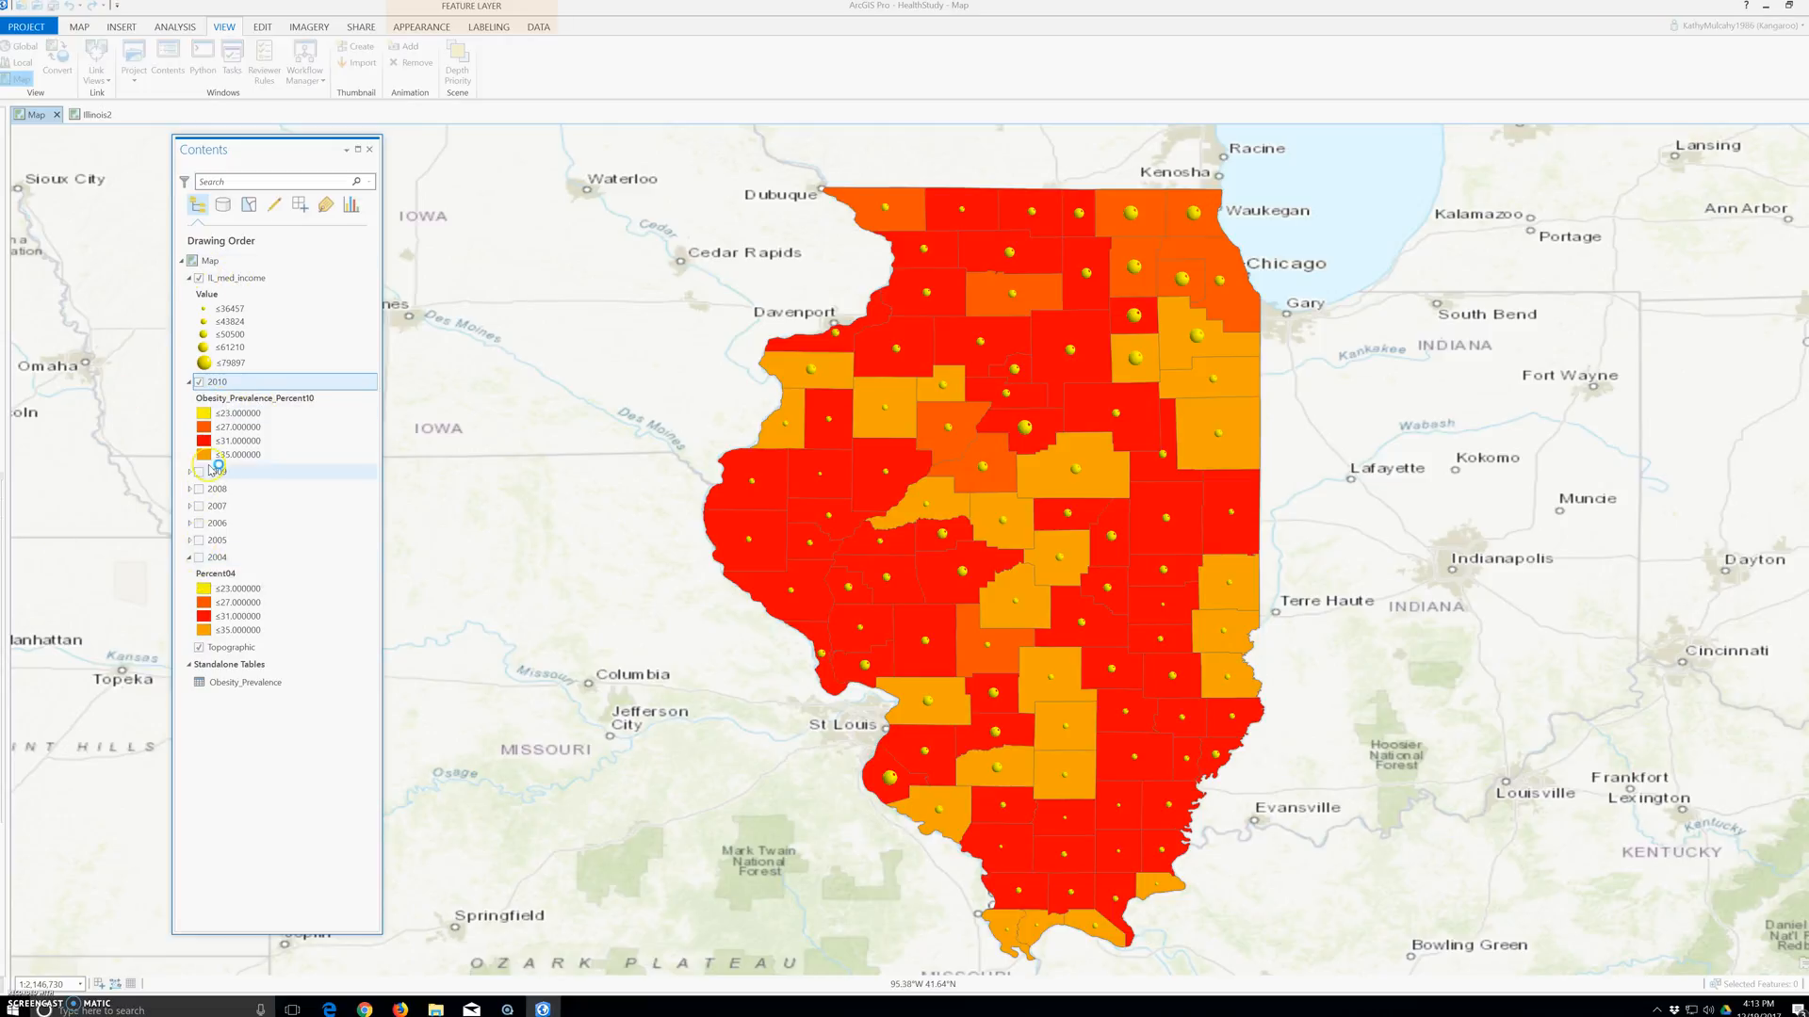
- Hide the IL_med_income layer and collapse the legends of the IL_med_income and 2004 layers
{"action": "left_click", "coordinate": [195, 281]}
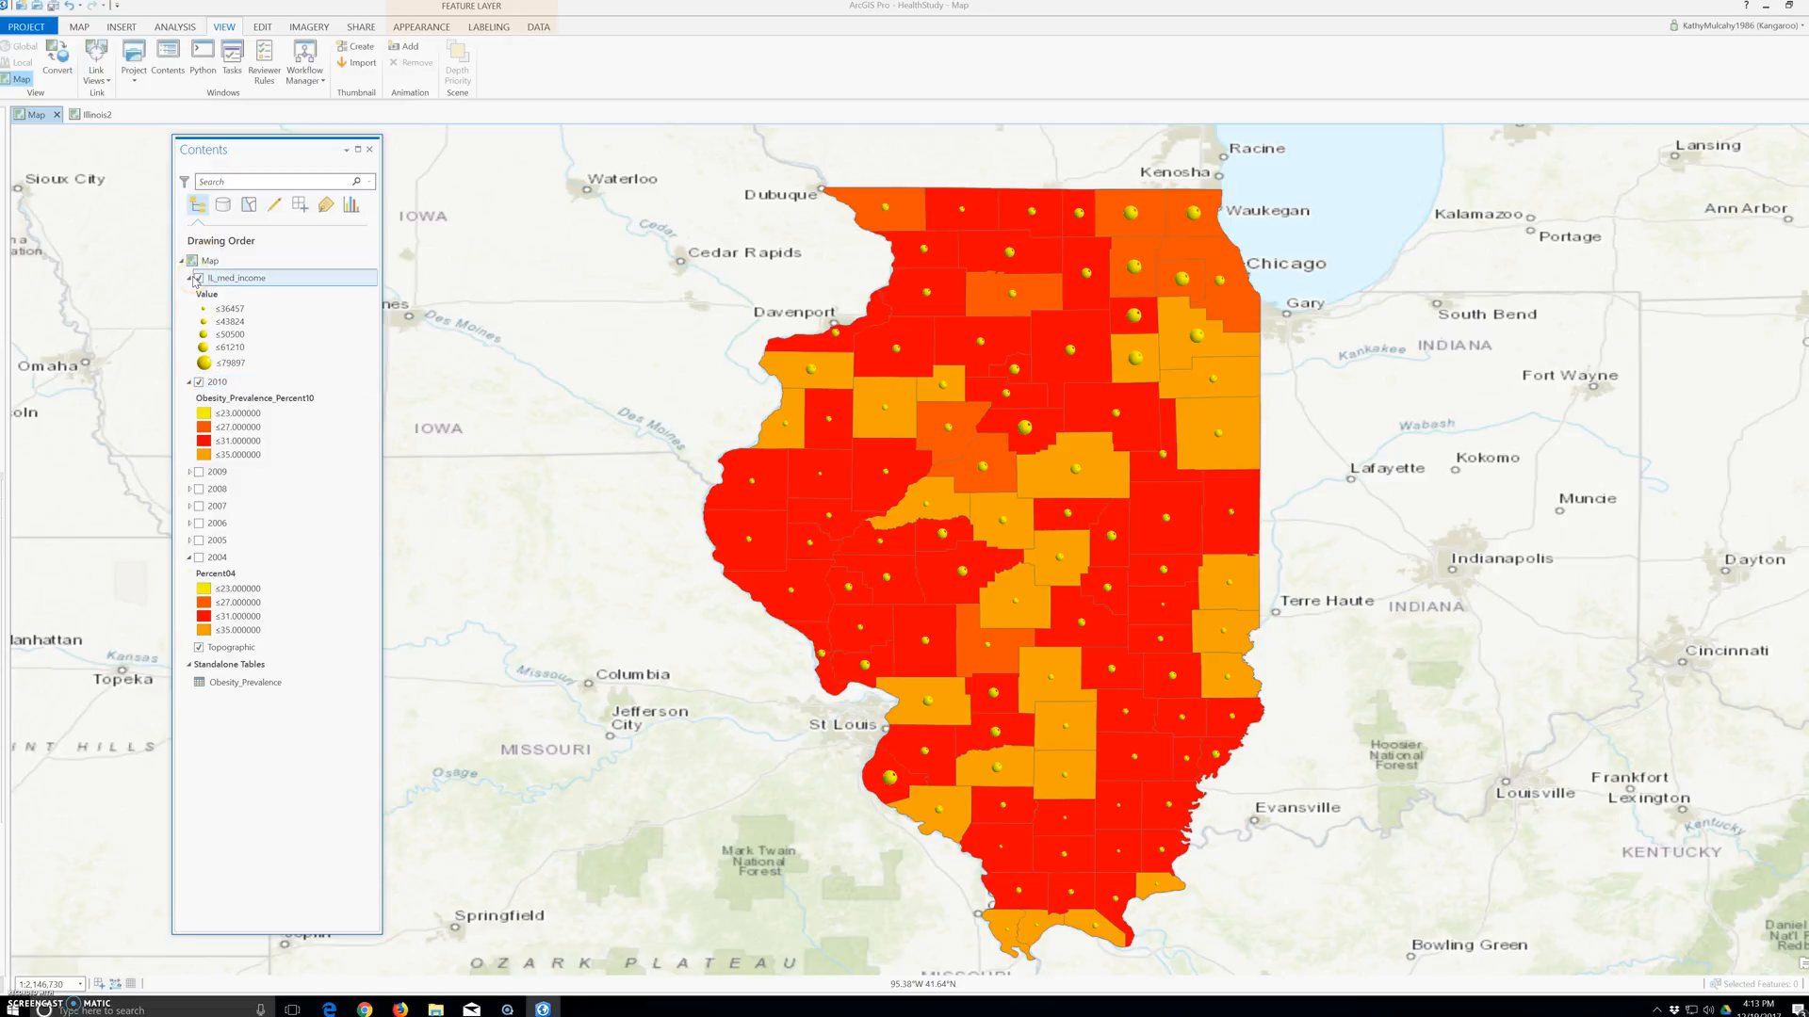
{"action": "left_click", "coordinate": [197, 279]}
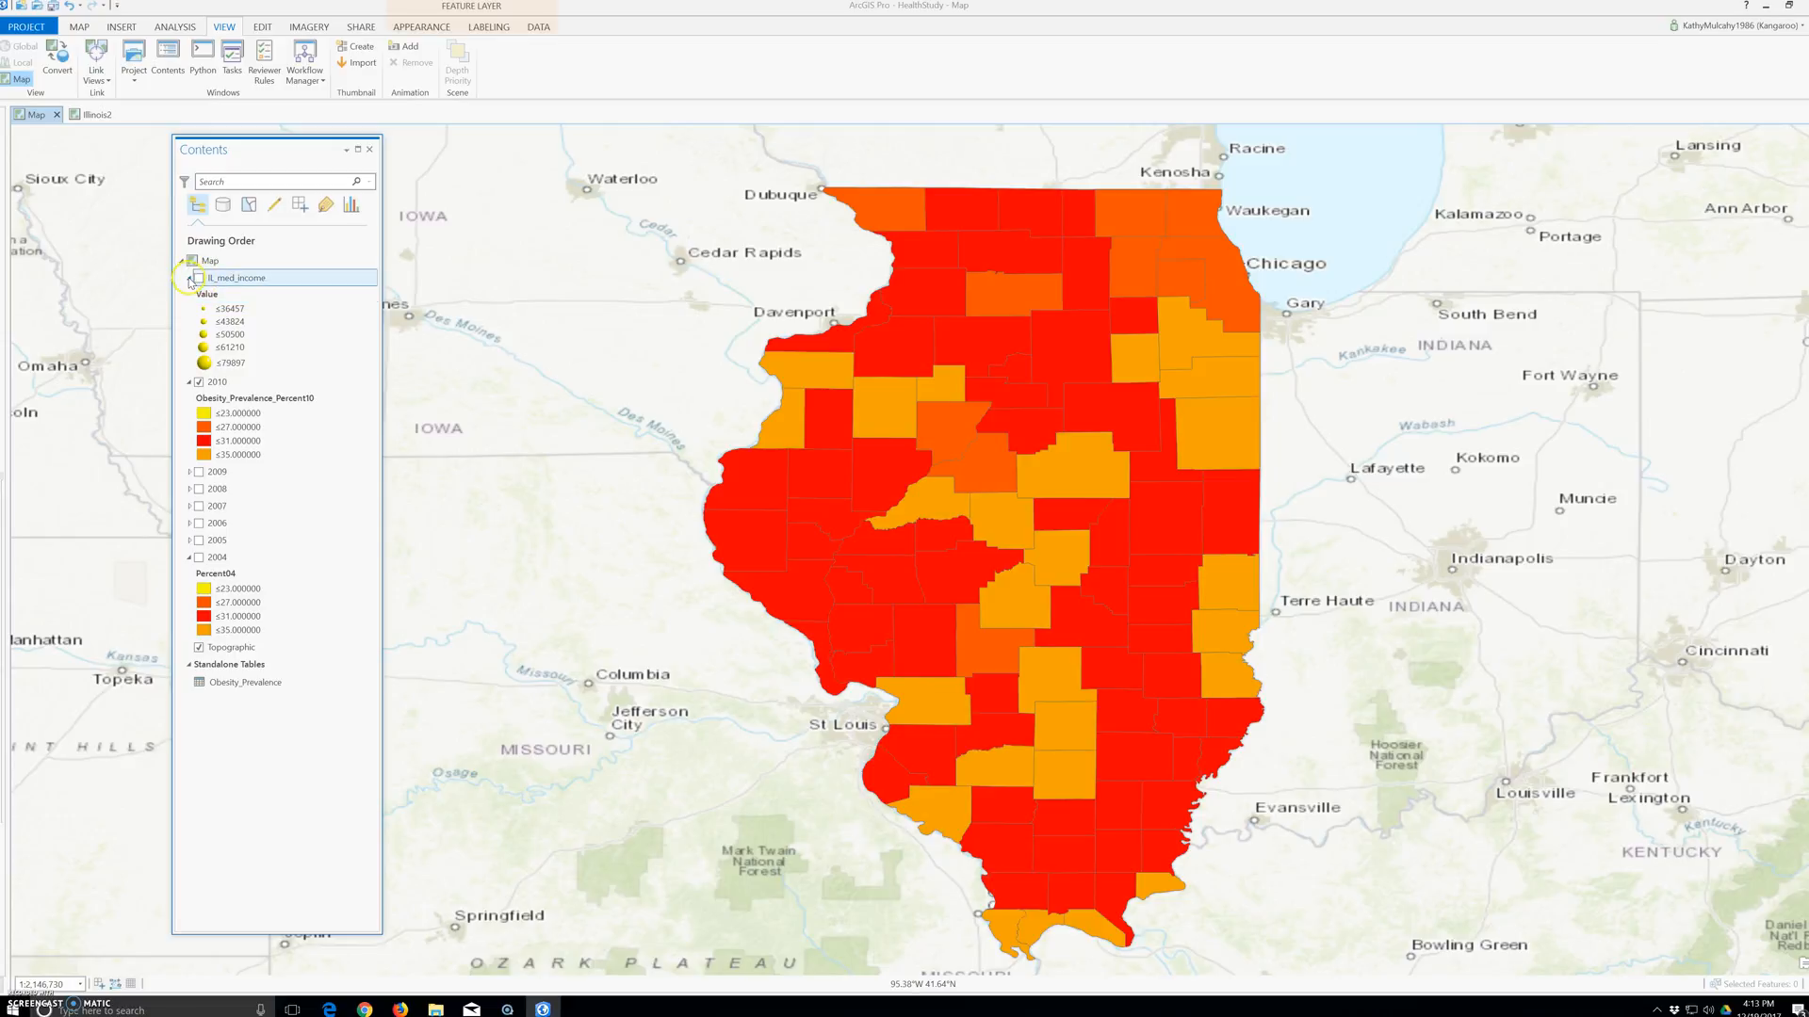
{"action": "left_click", "coordinate": [191, 279]}
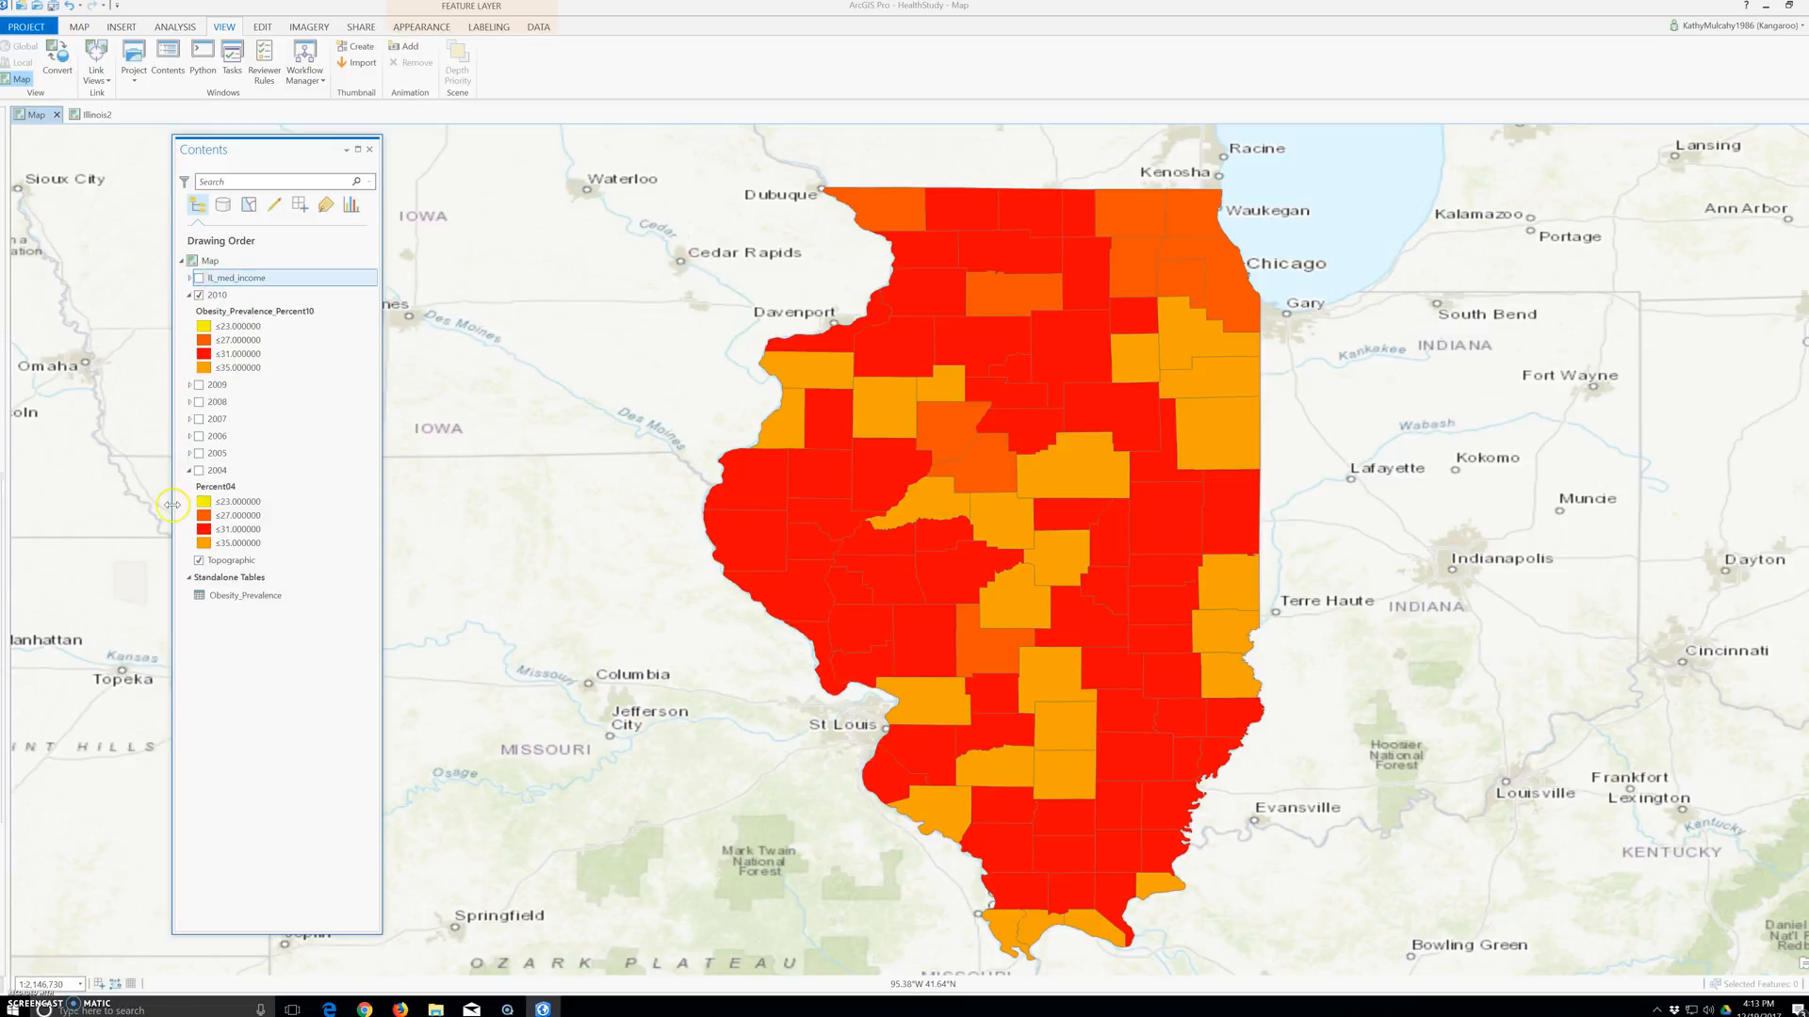
{"action": "left_click", "coordinate": [190, 471]}
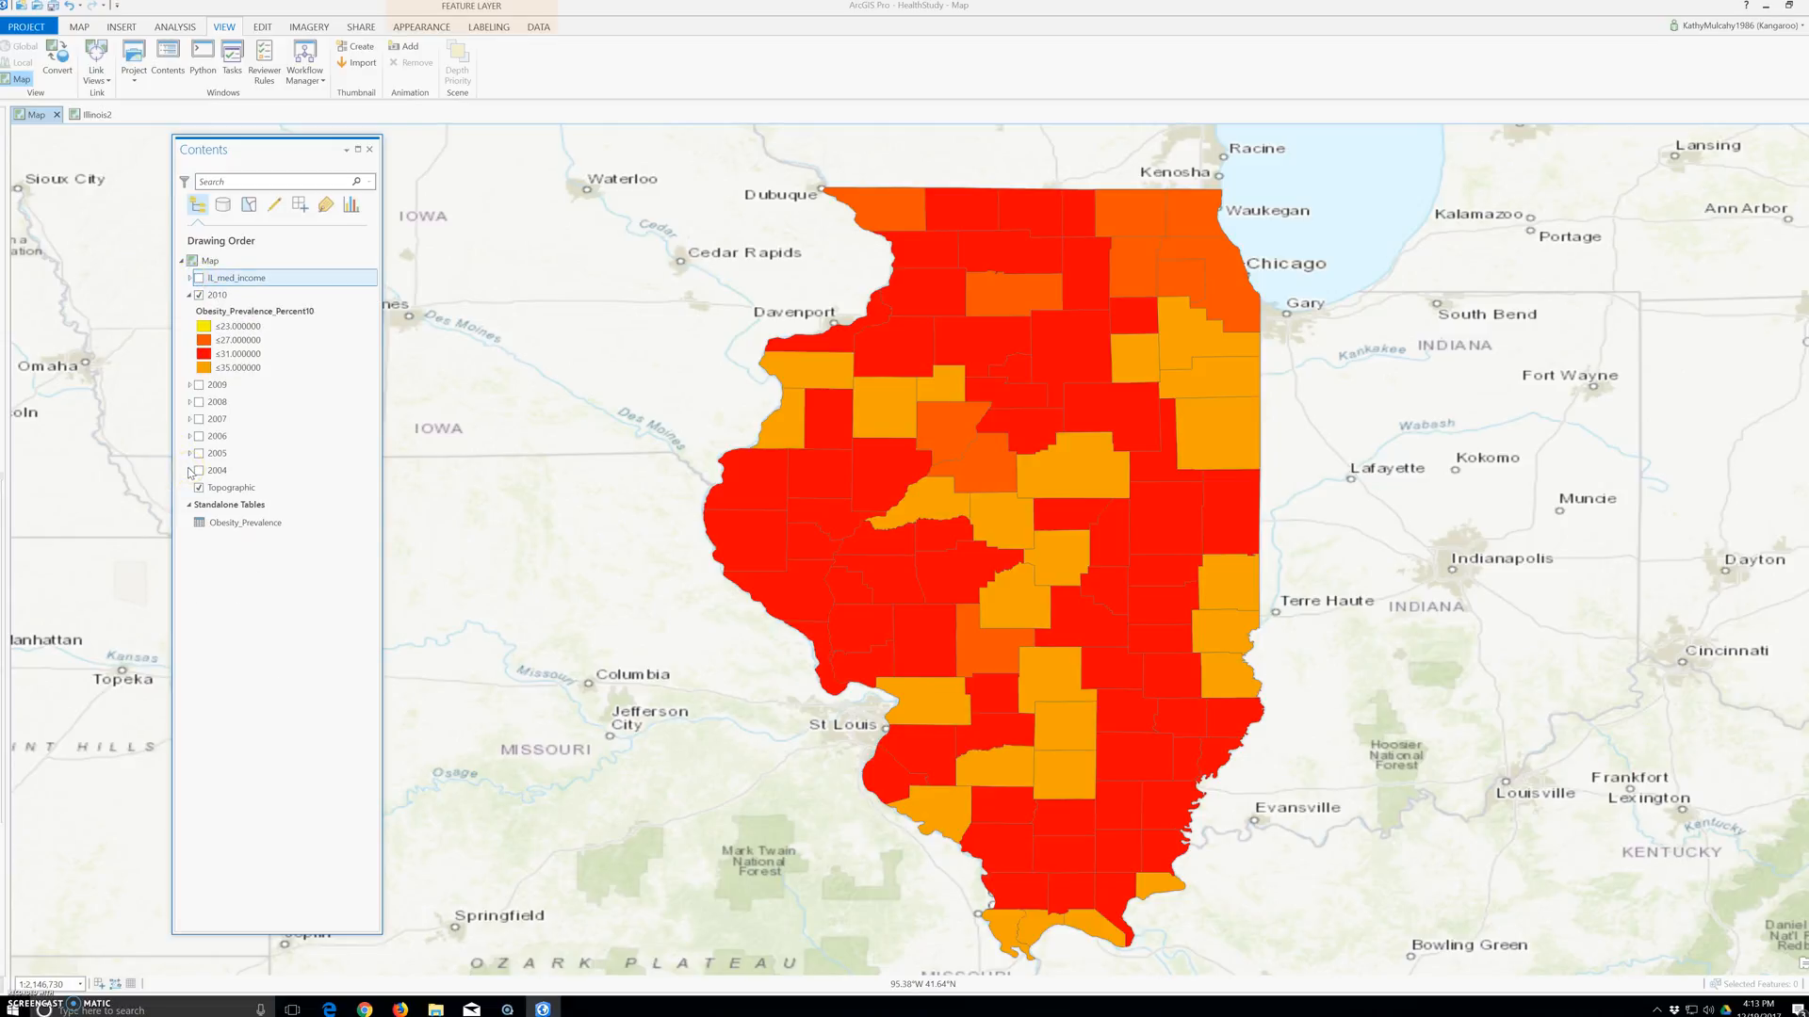
{"action": "left_click", "coordinate": [195, 473]}
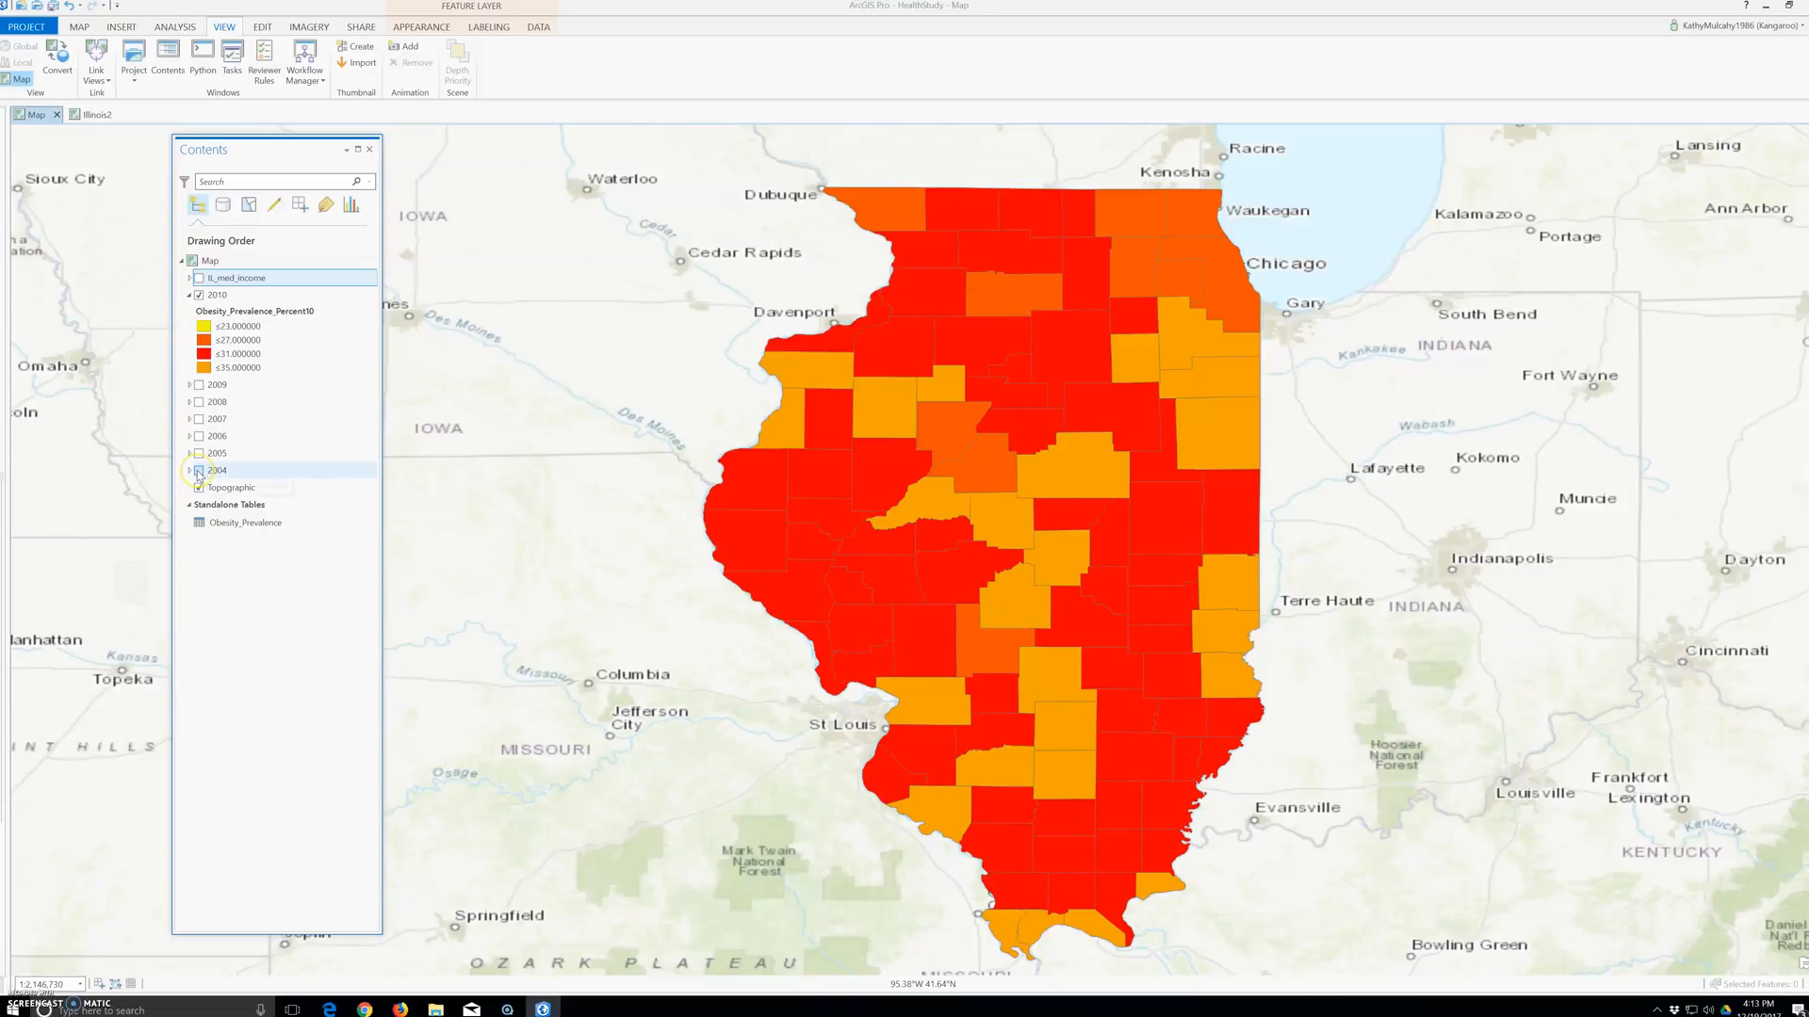
{"action": "left_click", "coordinate": [199, 473]}
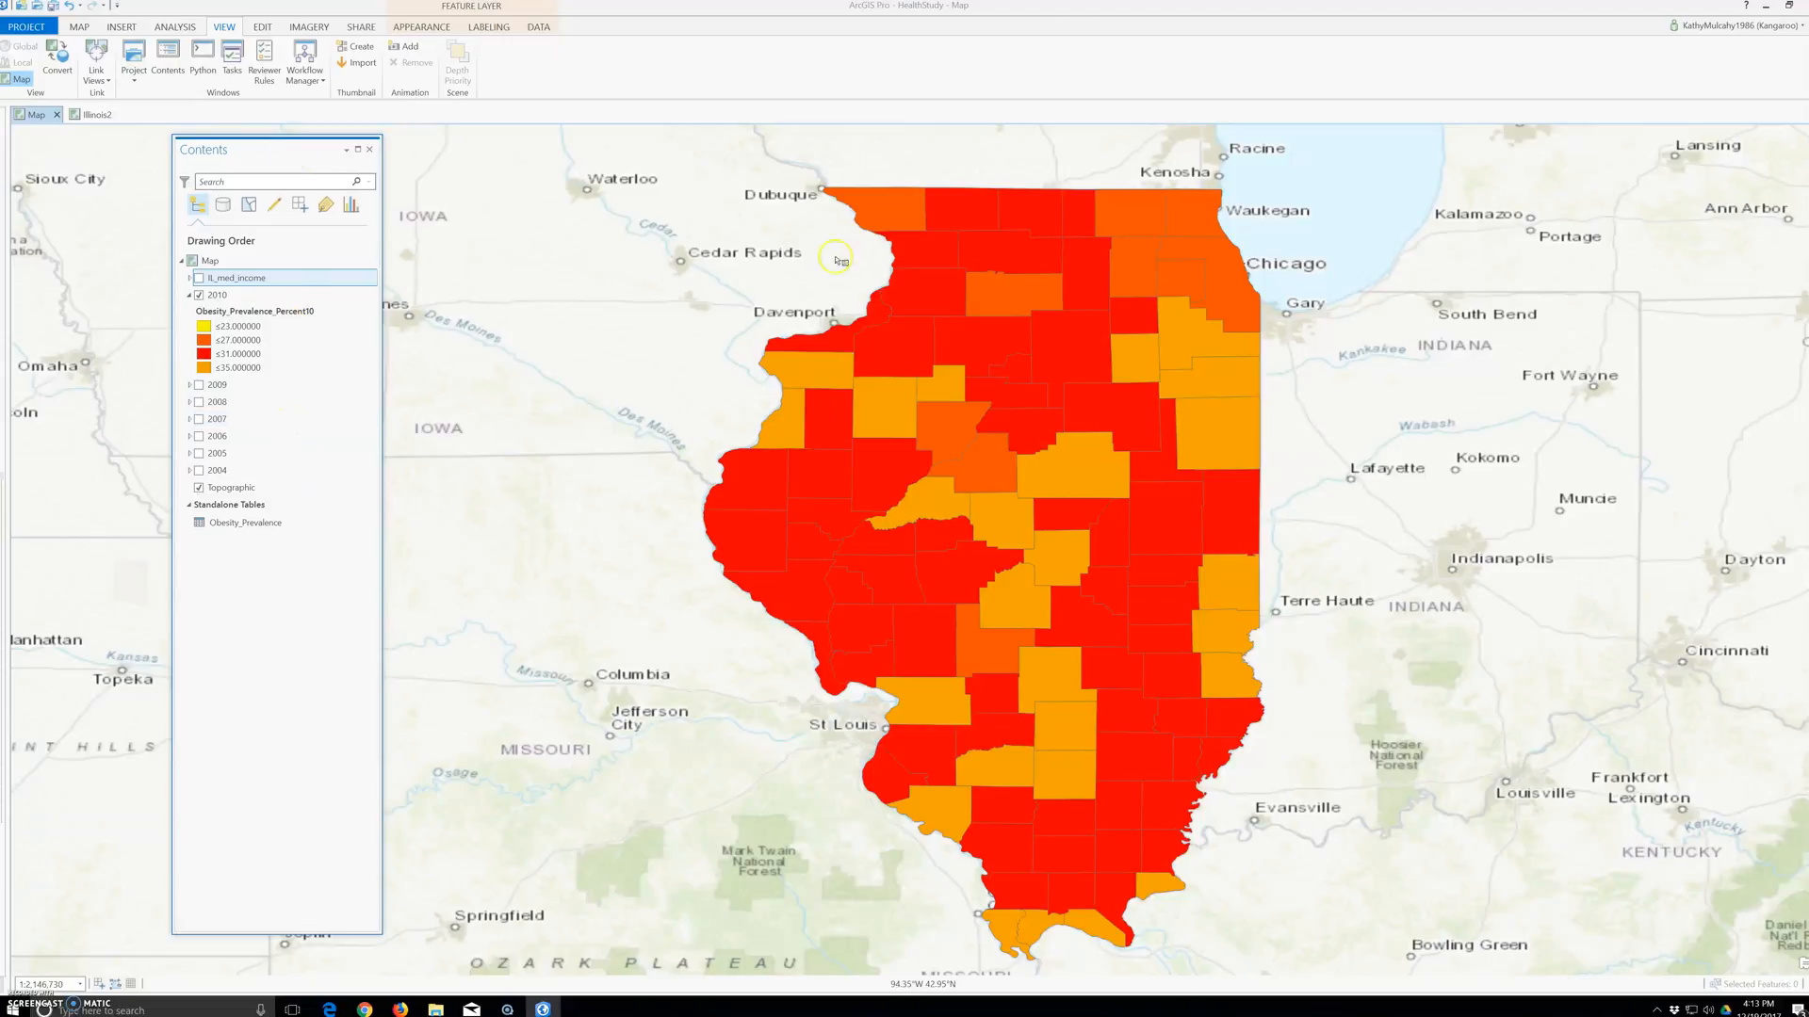
{"action": "left_click", "coordinate": [120, 27]}
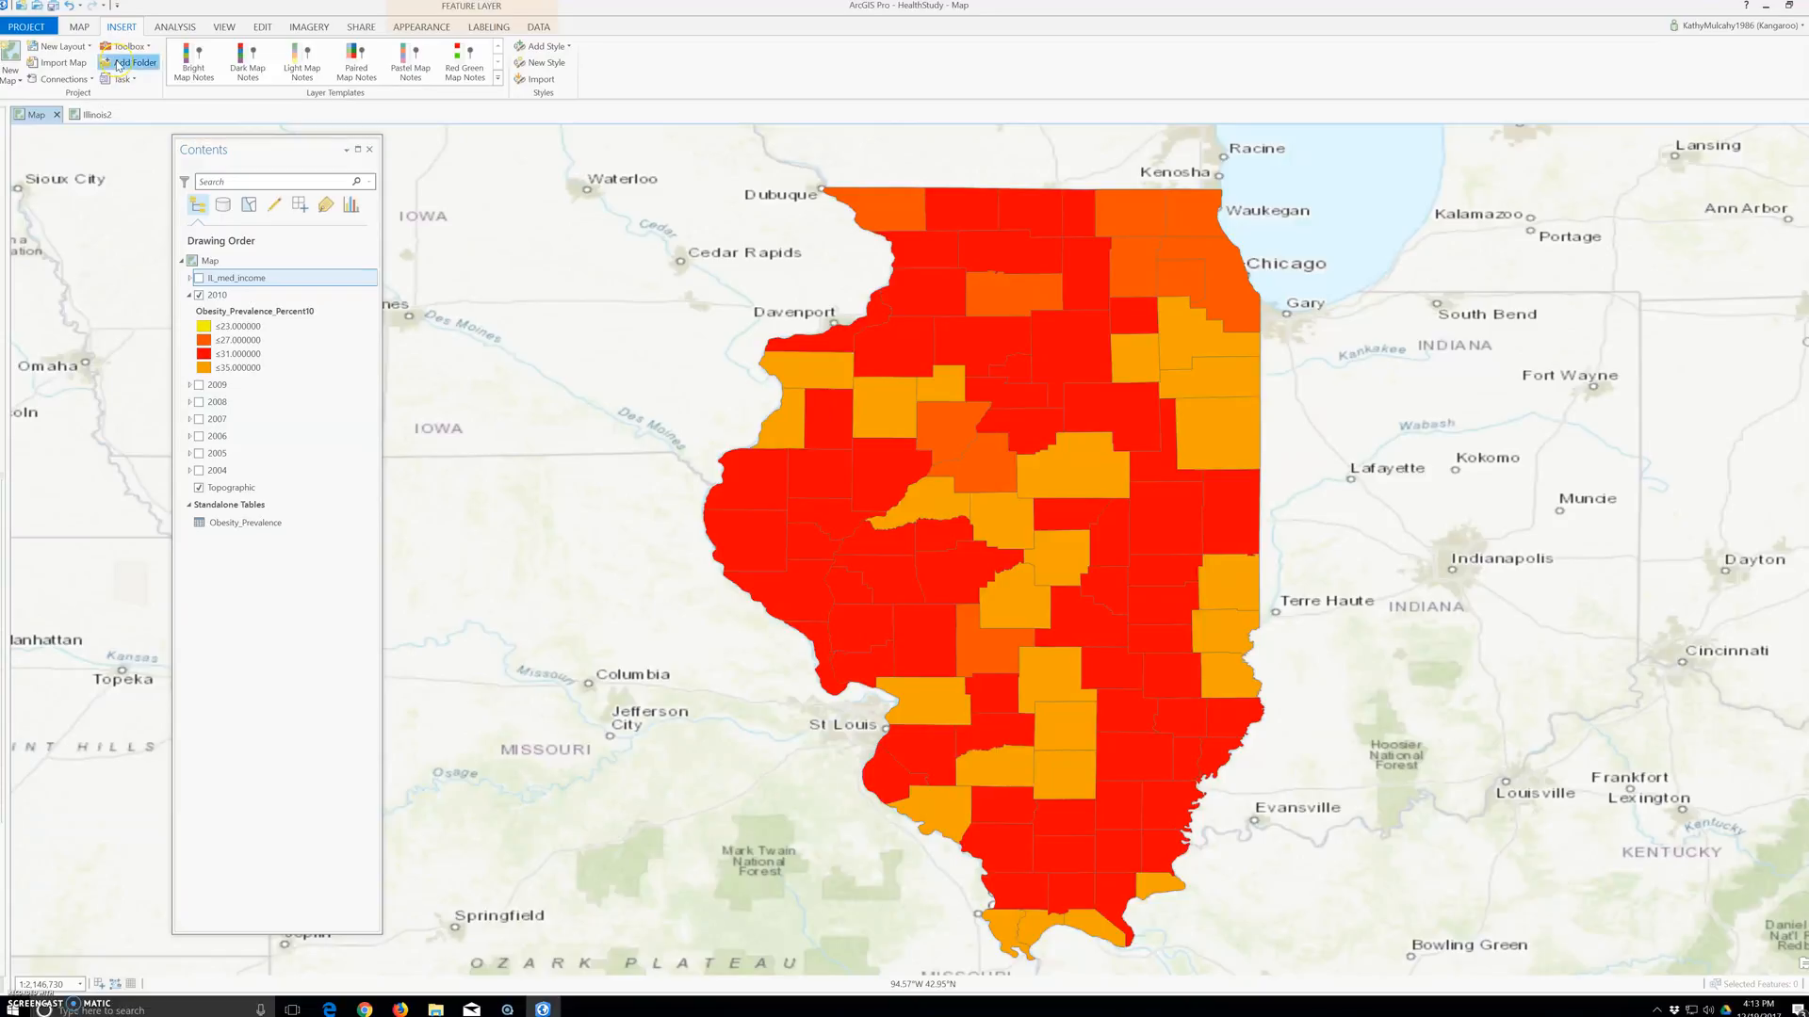
{"action": "left_click", "coordinate": [129, 62]}
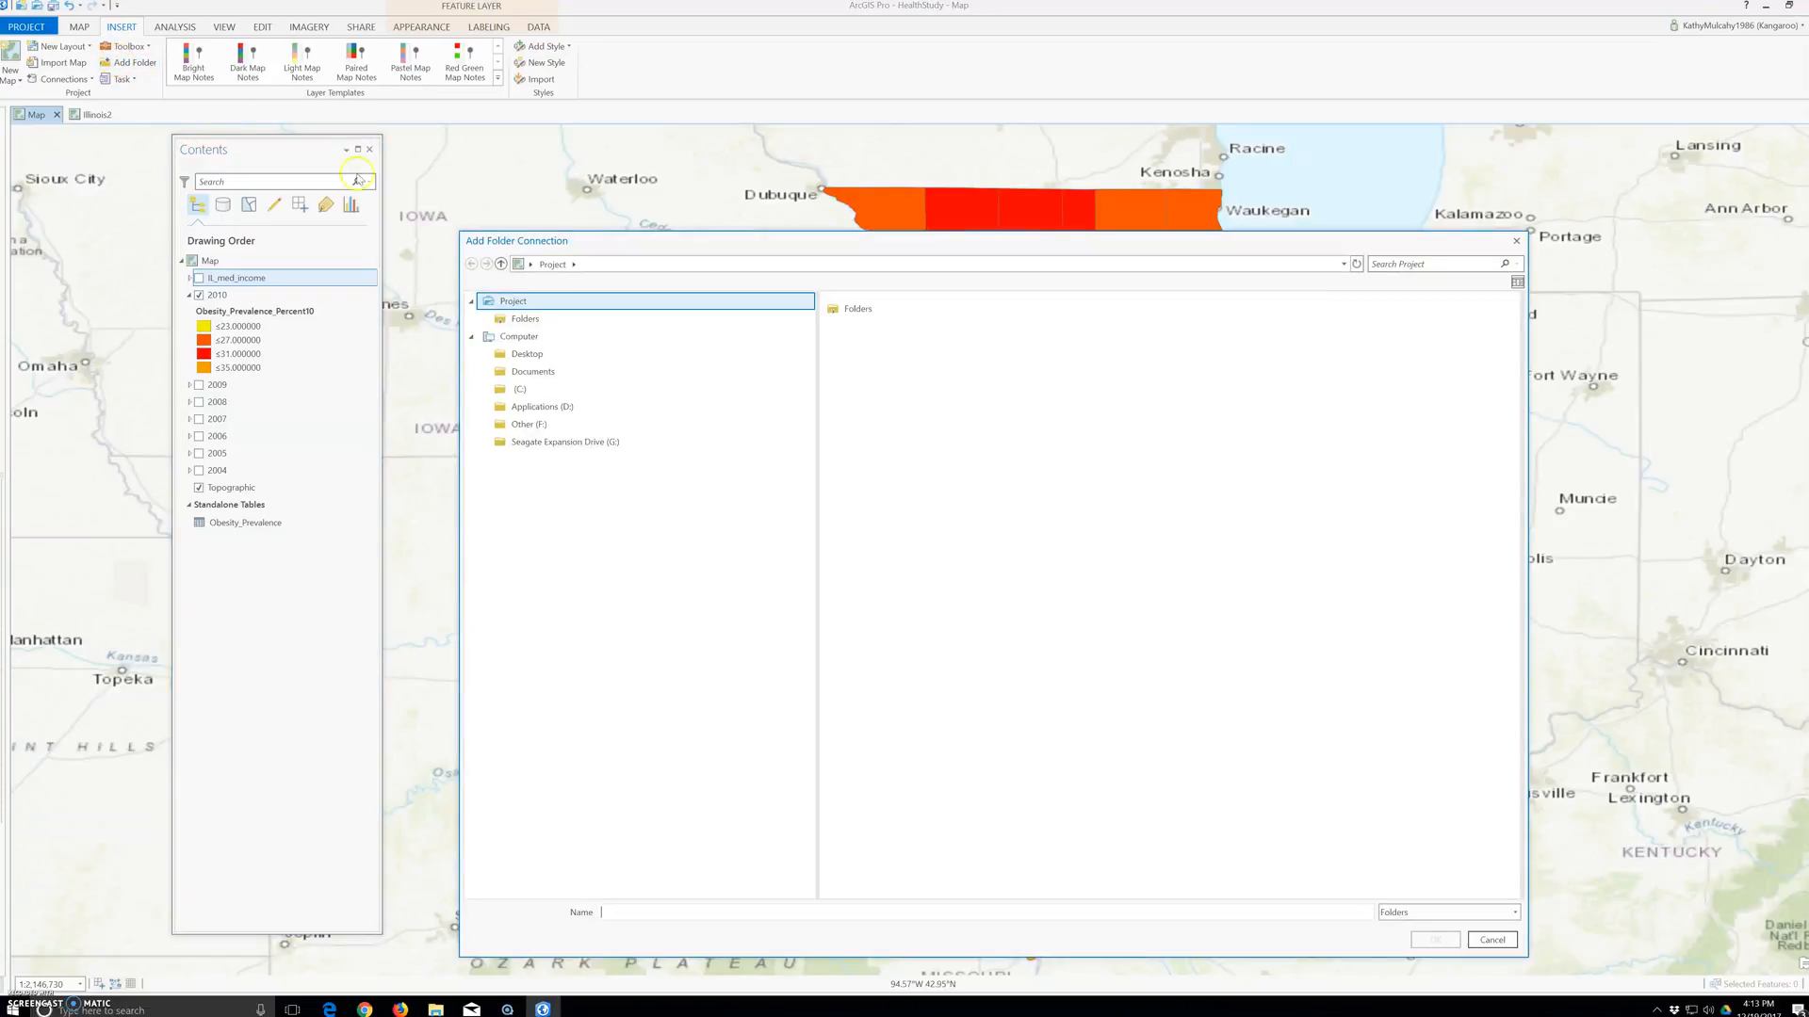
{"action": "left_click", "coordinate": [1516, 241]}
- Add the layer file IL_food_deserts.lyrx from the HealthStudy Data folder to the map
{"action": "left_click", "coordinate": [79, 27]}
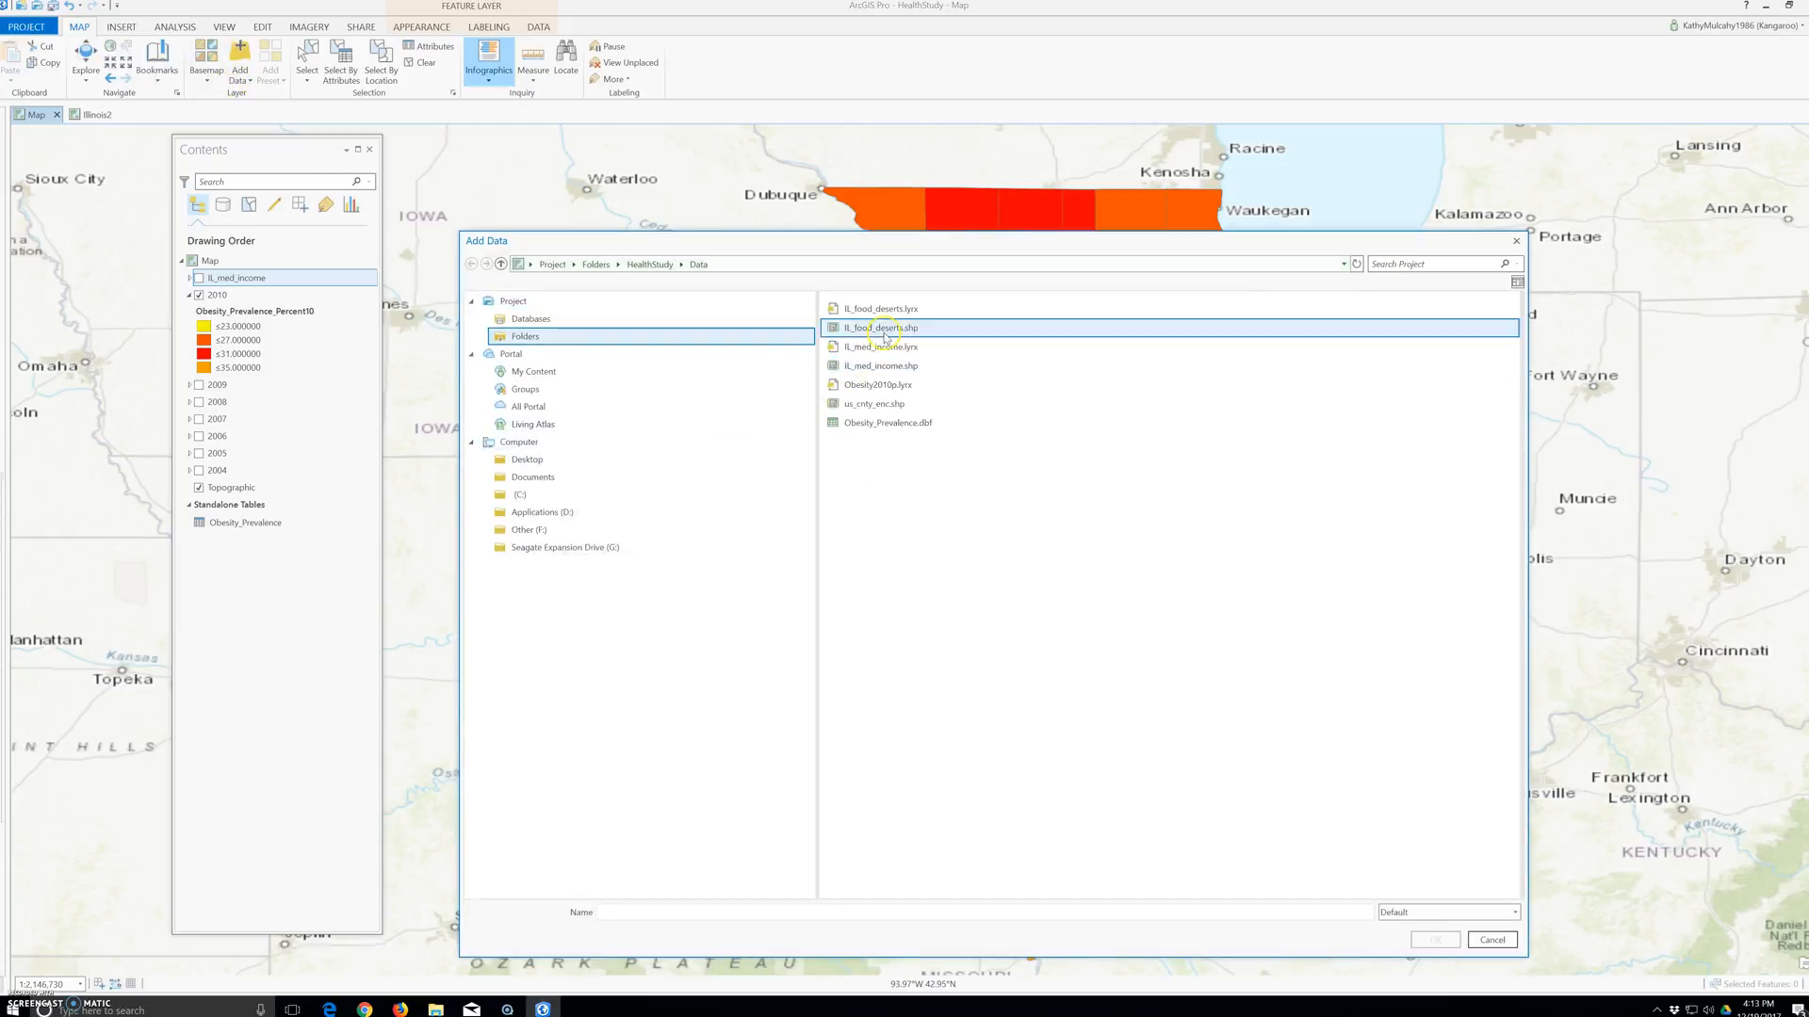
{"action": "left_click", "coordinate": [896, 393]}
{"action": "left_click", "coordinate": [897, 404]}
{"action": "left_click", "coordinate": [906, 424]}
{"action": "left_click", "coordinate": [890, 366]}
{"action": "left_click", "coordinate": [879, 327]}
{"action": "left_click", "coordinate": [881, 330]}
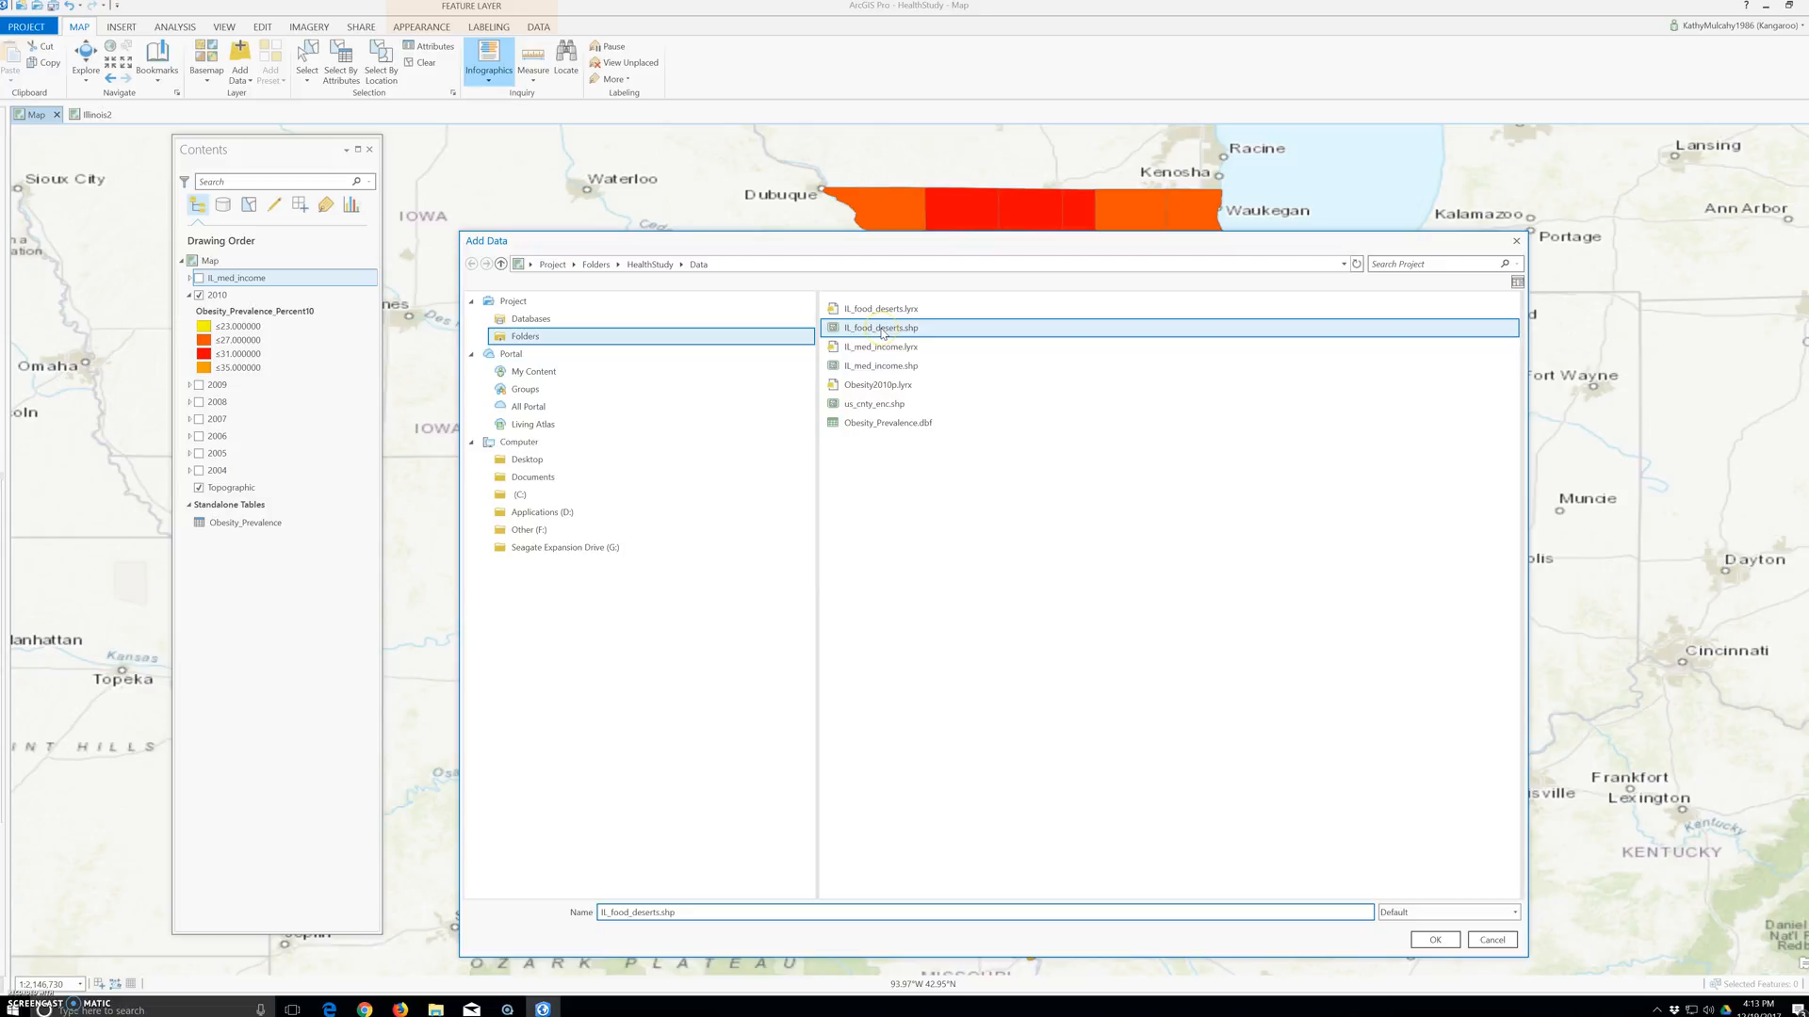
{"action": "left_click", "coordinate": [885, 312]}
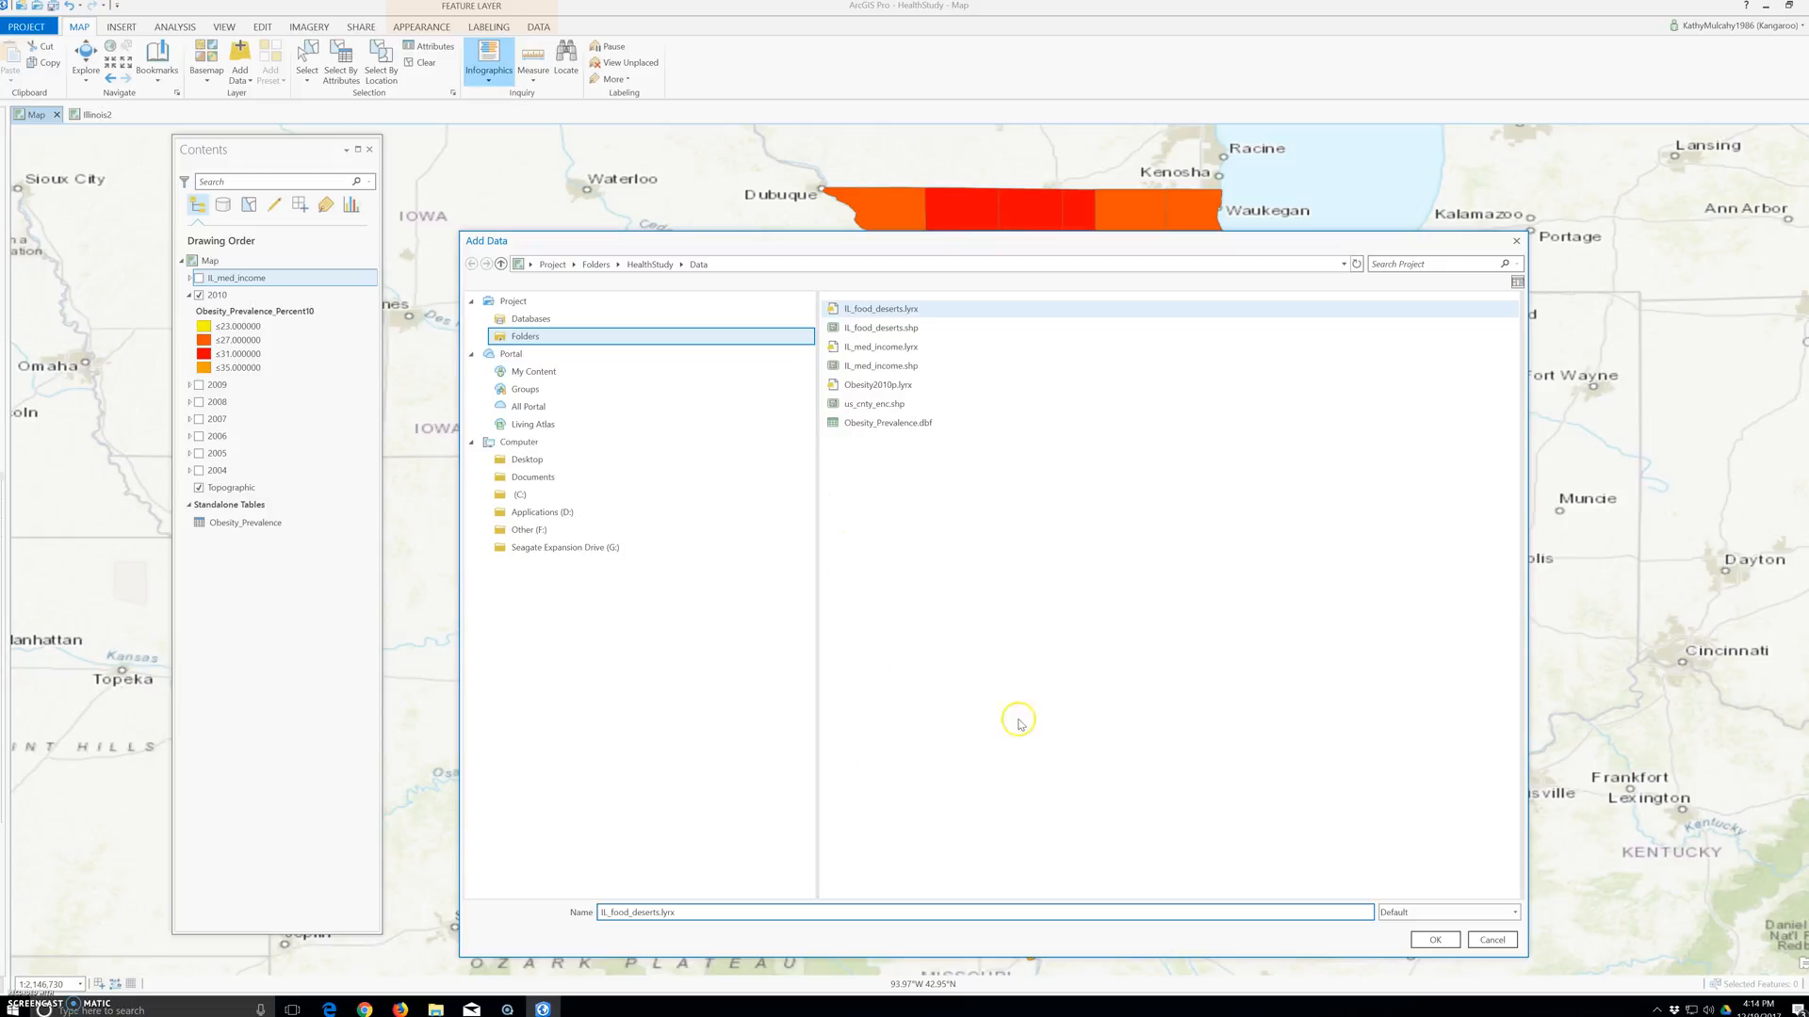
{"action": "left_click", "coordinate": [1434, 940]}
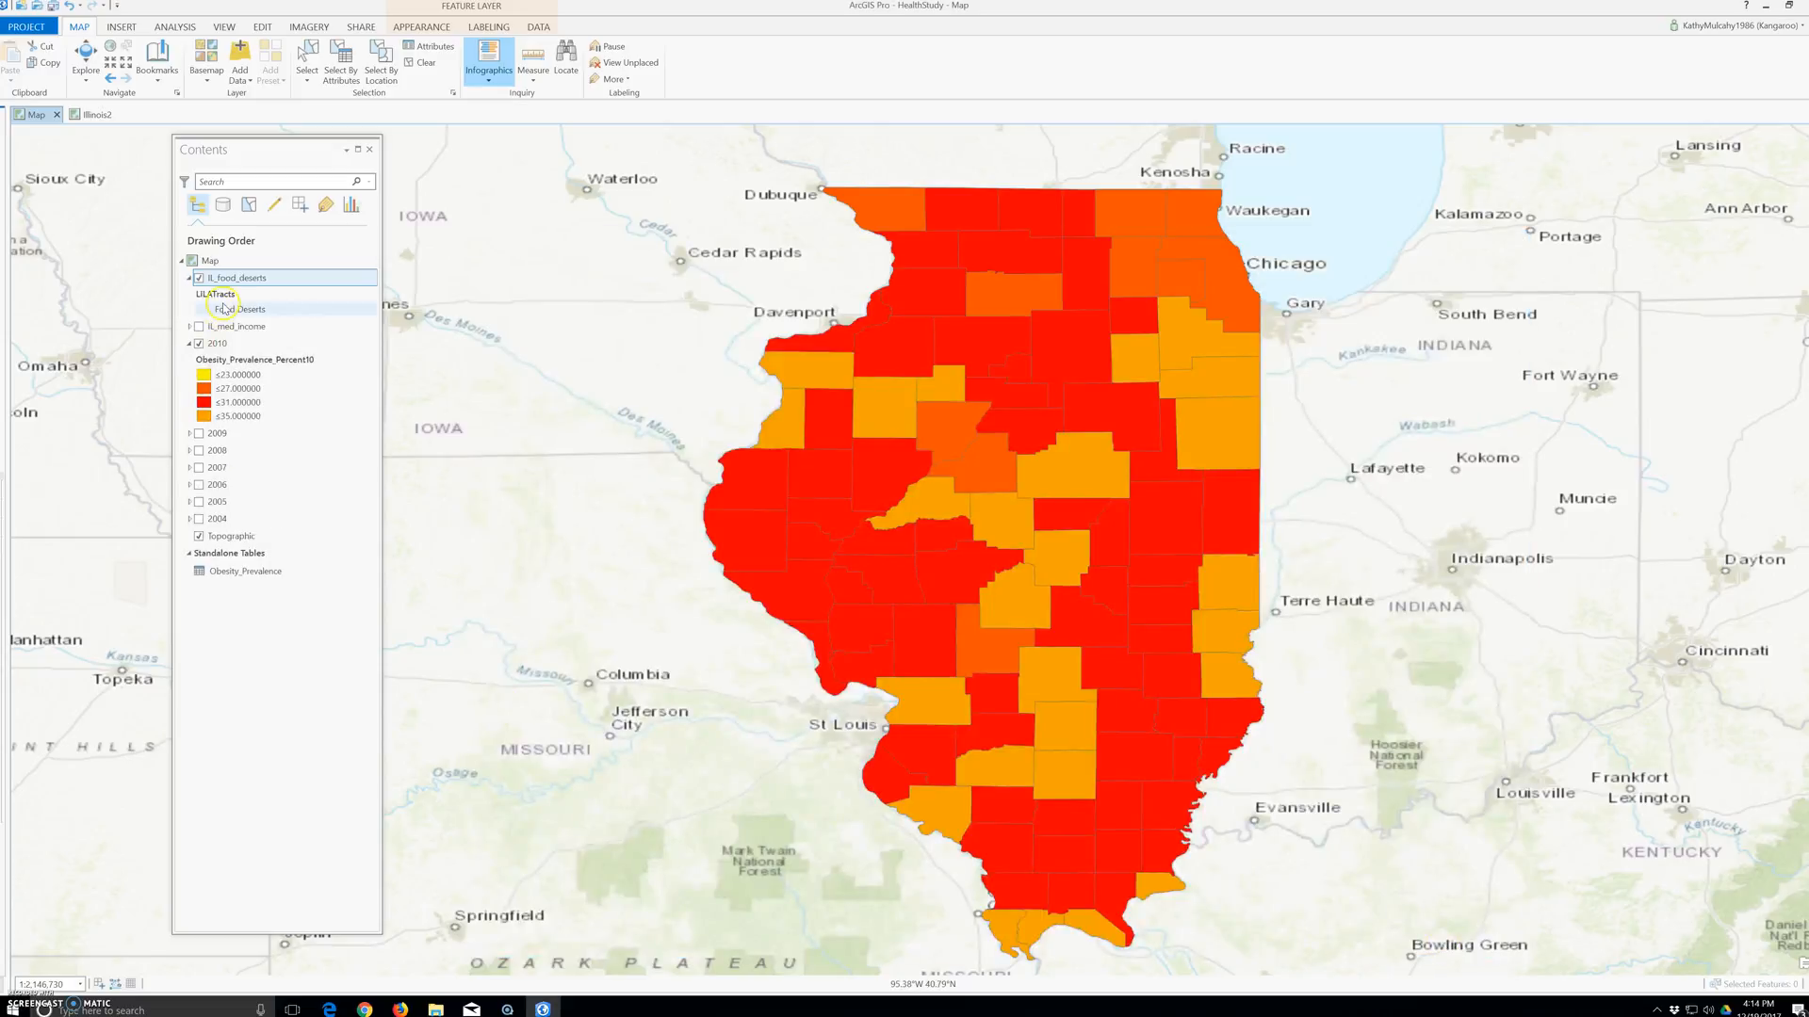
- Open the IL_food_deserts attribute table as a floating window over the map and select its LILATracts field
{"action": "right_click", "coordinate": [240, 281]}
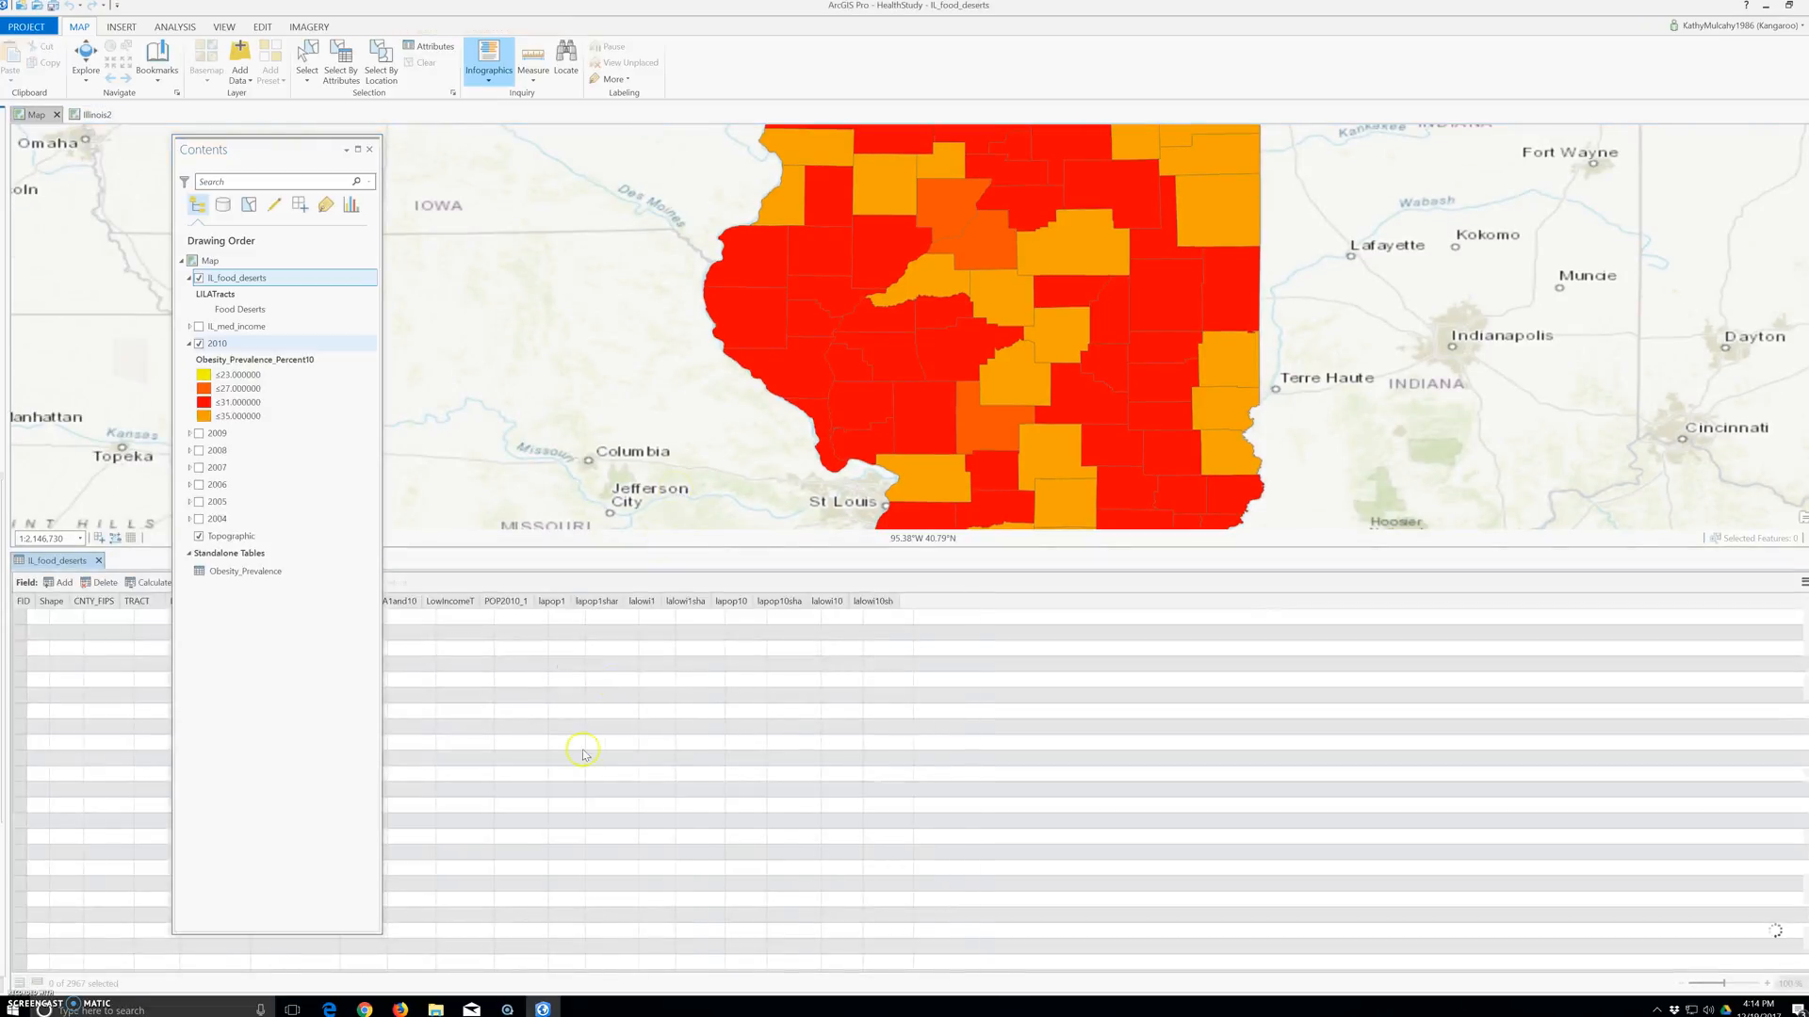
{"action": "left_click_drag", "start_coordinate": [44, 571], "coordinate": [595, 308]}
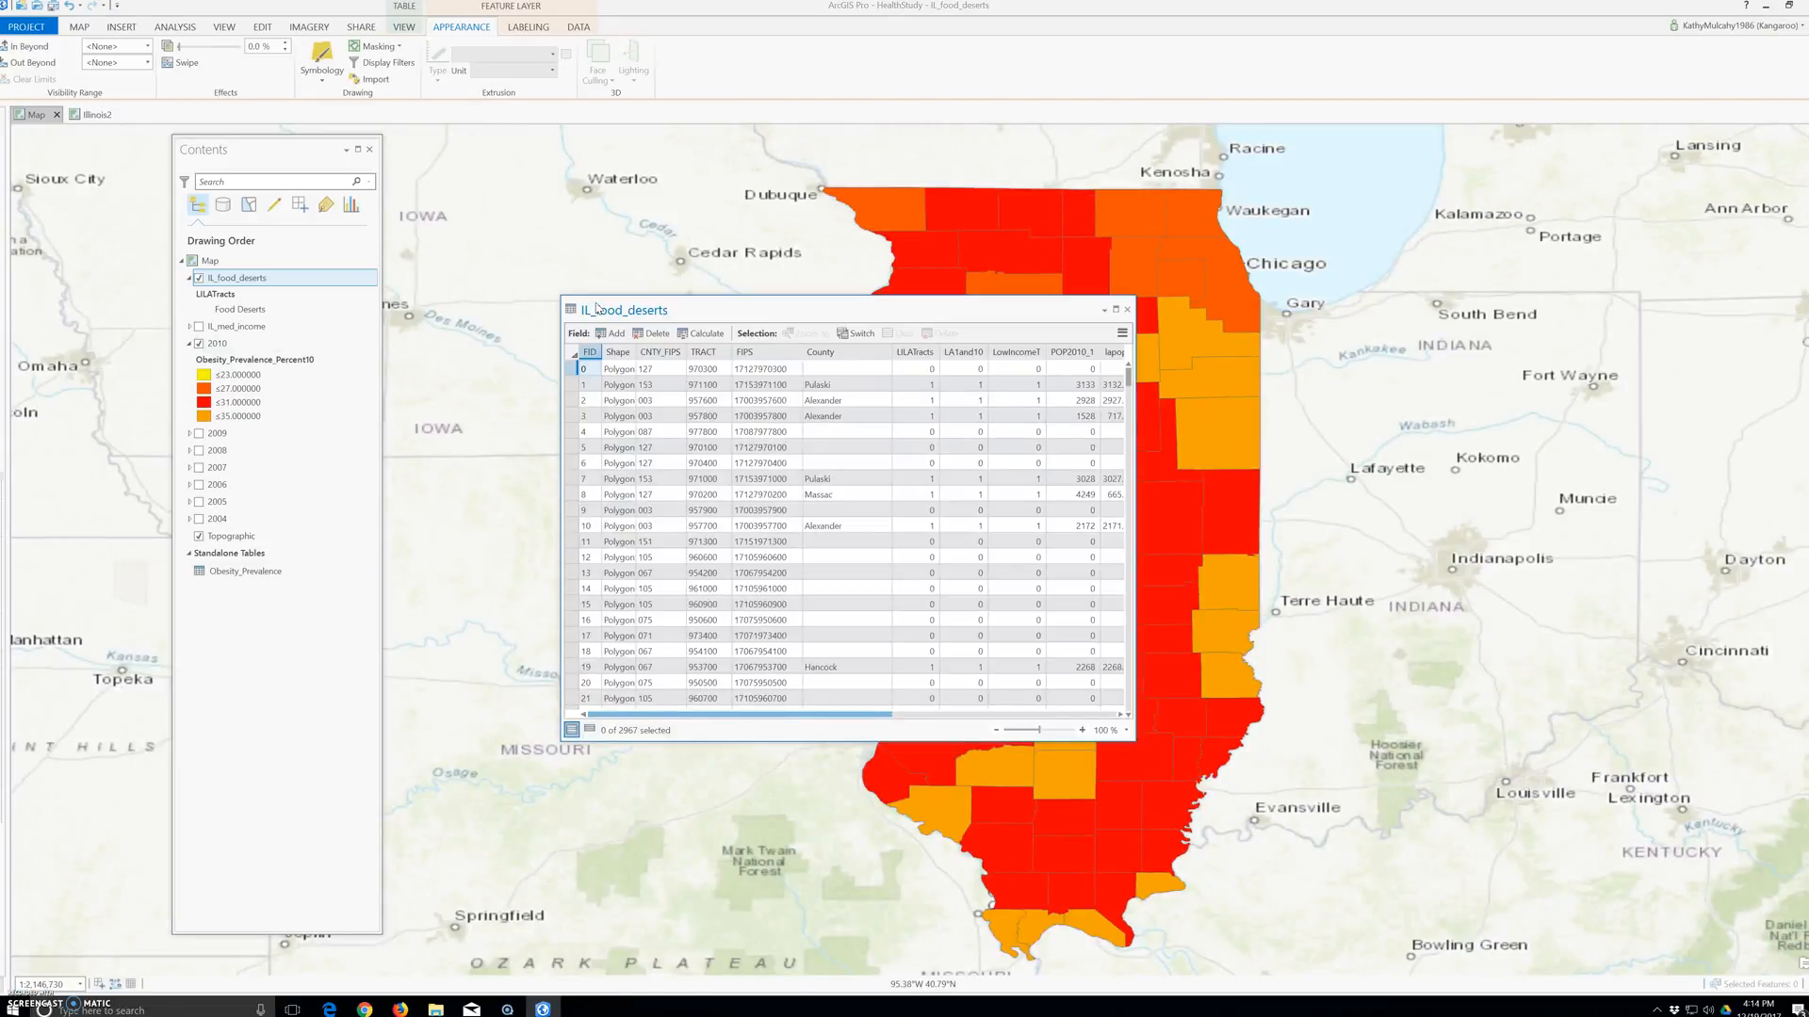
{"action": "left_click", "coordinate": [594, 315]}
{"action": "left_click", "coordinate": [582, 334]}
{"action": "left_click", "coordinate": [1092, 414]}
{"action": "left_click", "coordinate": [902, 356]}
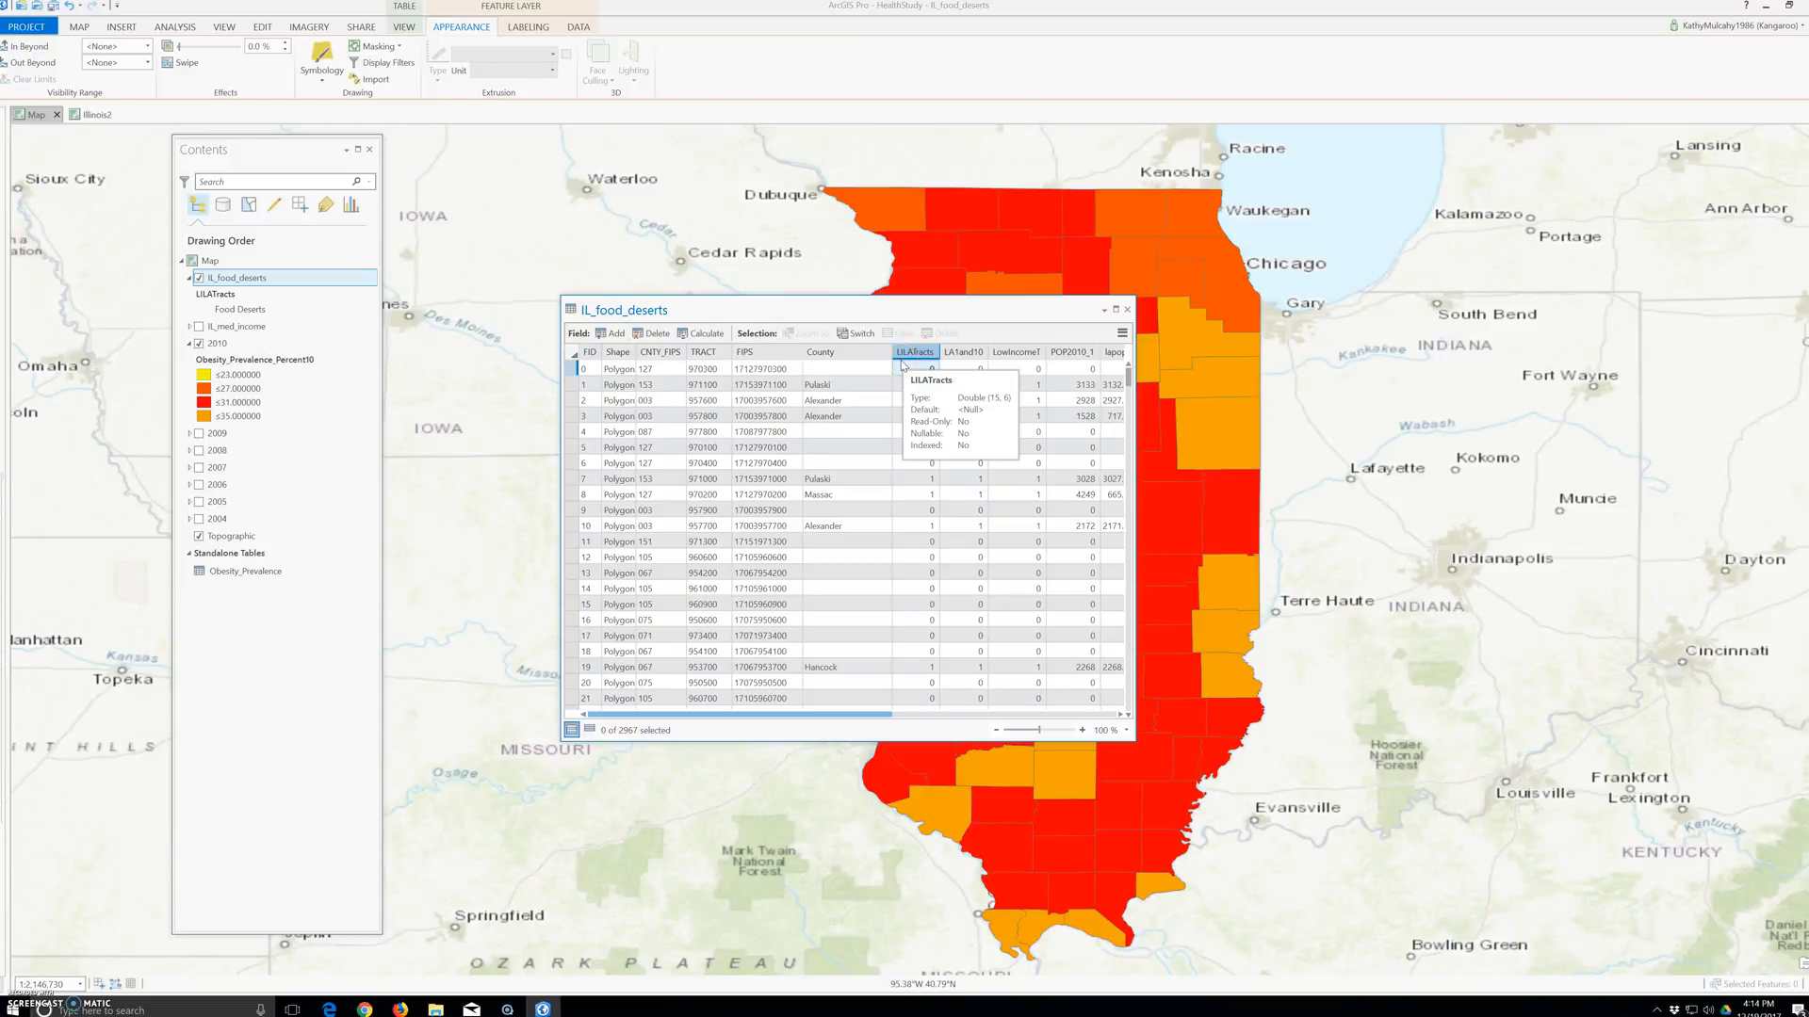
{"action": "left_click", "coordinate": [902, 367]}
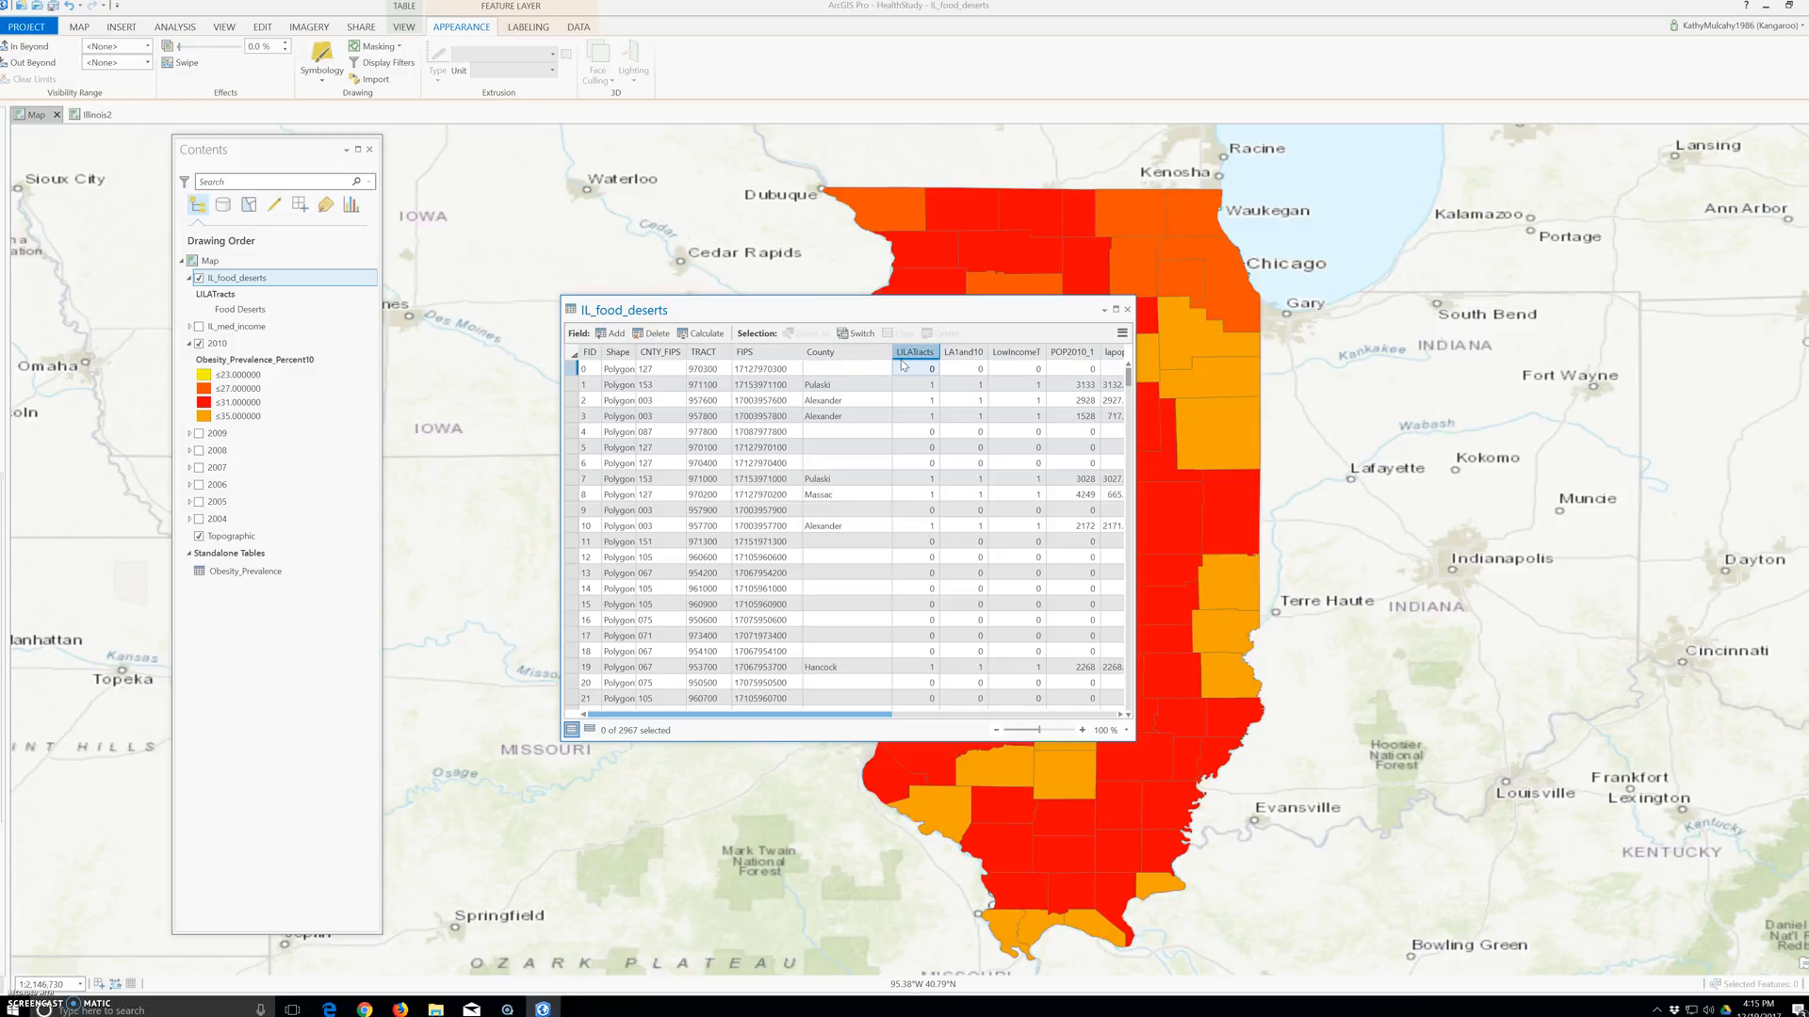
- Examine which census tracts are flagged in the LILATracts field and which counties they belong to, and close the table
{"action": "scroll", "coordinate": [912, 388], "scroll_direction": "down", "scroll_amount": 2}
{"action": "scroll", "coordinate": [913, 389], "scroll_direction": "down", "scroll_amount": 6}
{"action": "scroll", "coordinate": [912, 388], "scroll_direction": "down", "scroll_amount": 6}
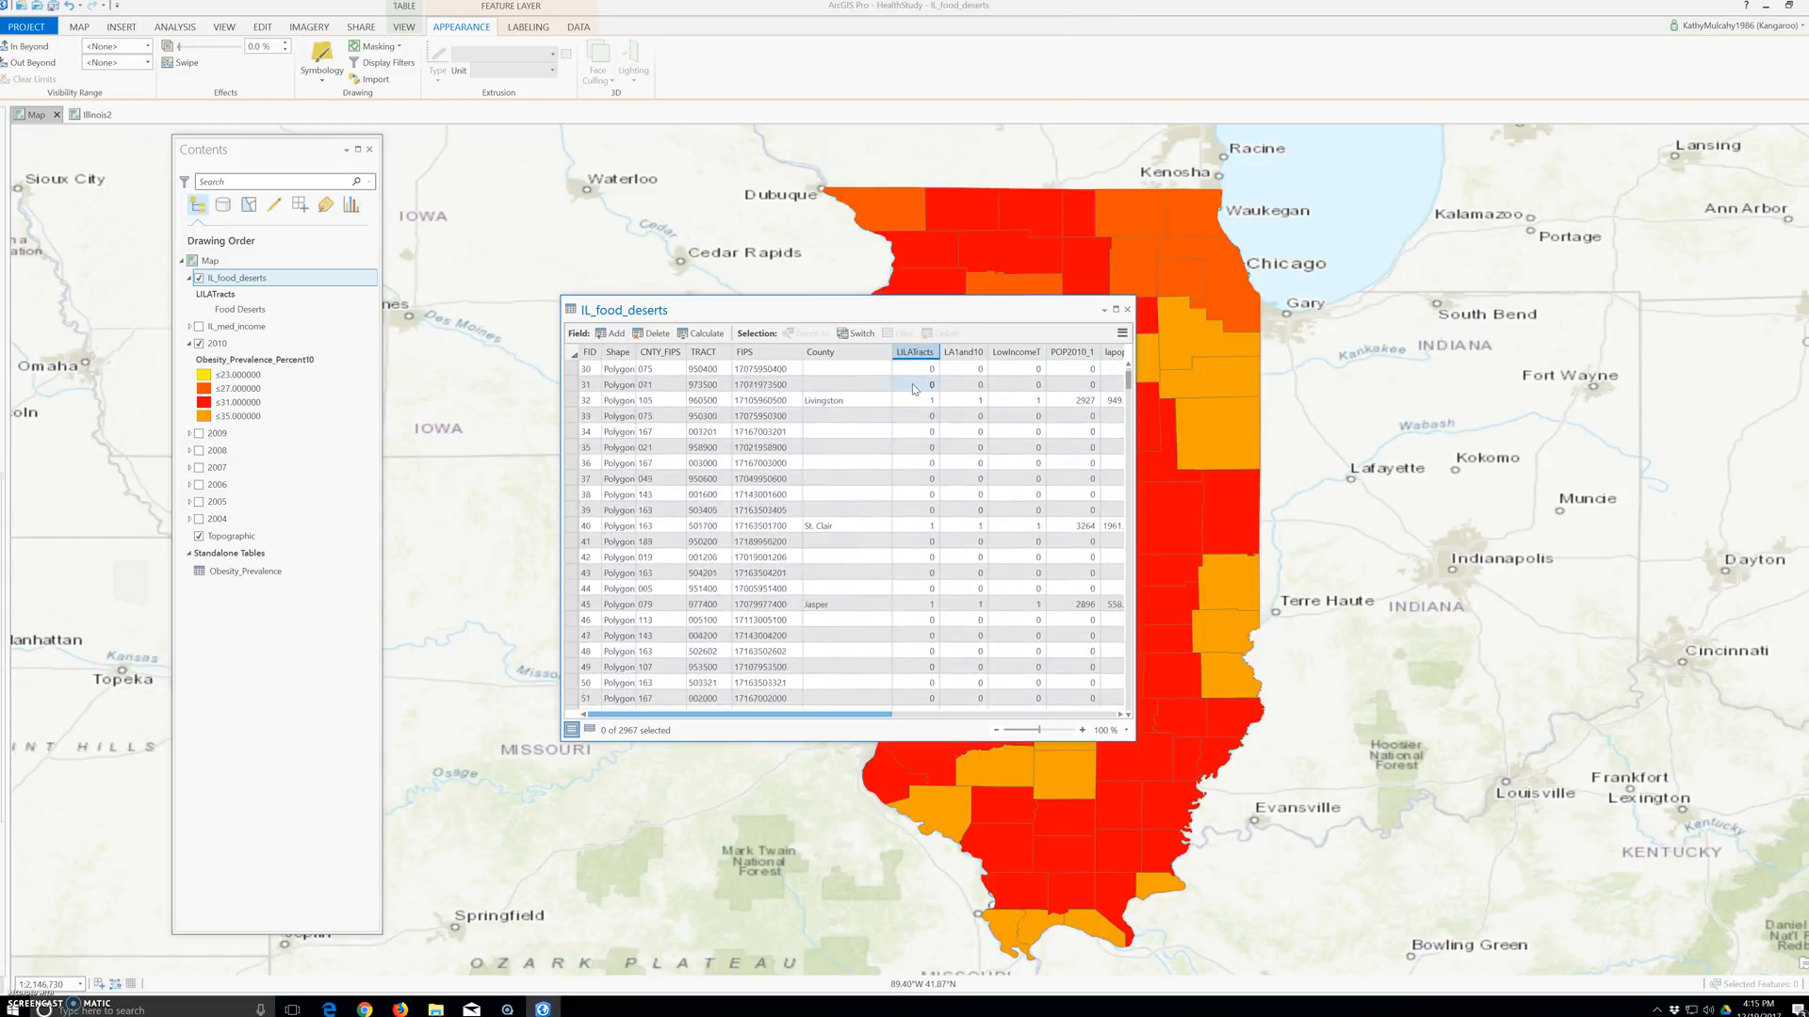
{"action": "scroll", "coordinate": [912, 388], "scroll_direction": "down", "scroll_amount": 11}
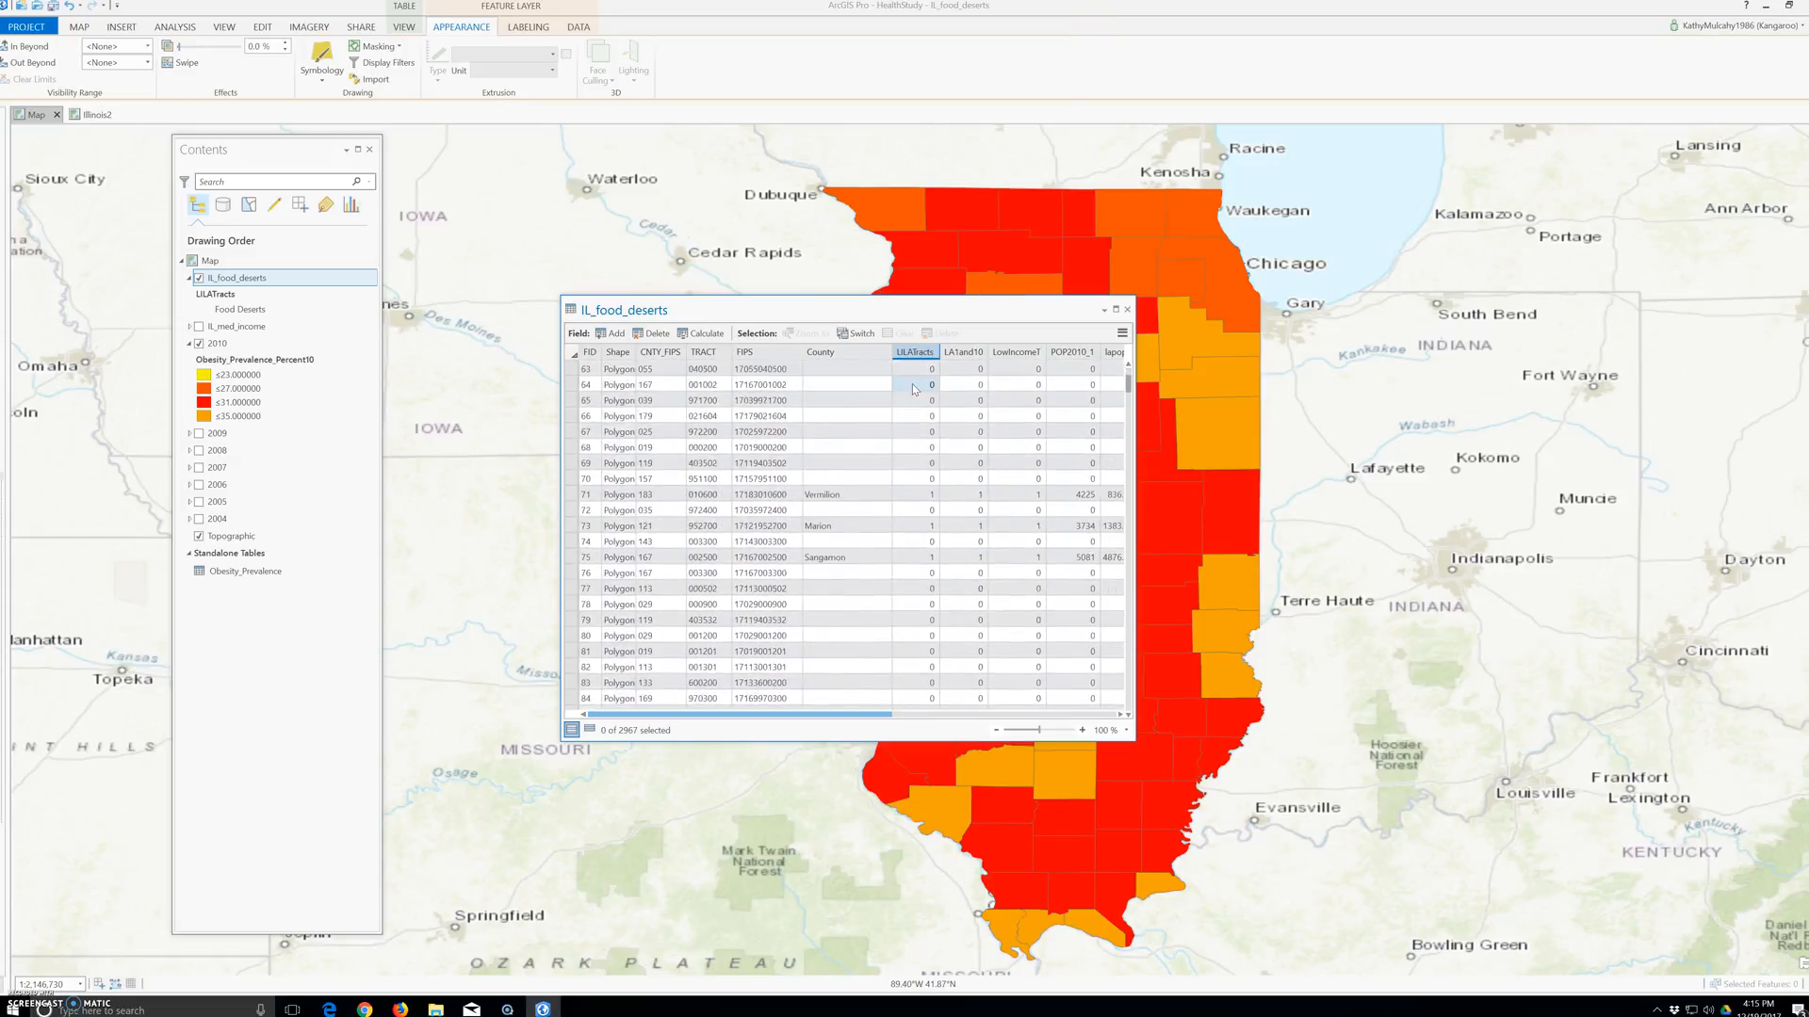
{"action": "scroll", "coordinate": [913, 388], "scroll_direction": "down", "scroll_amount": 6}
{"action": "scroll", "coordinate": [913, 388], "scroll_direction": "down", "scroll_amount": 3}
{"action": "scroll", "coordinate": [913, 388], "scroll_direction": "down", "scroll_amount": 3}
{"action": "scroll", "coordinate": [913, 388], "scroll_direction": "down", "scroll_amount": 3}
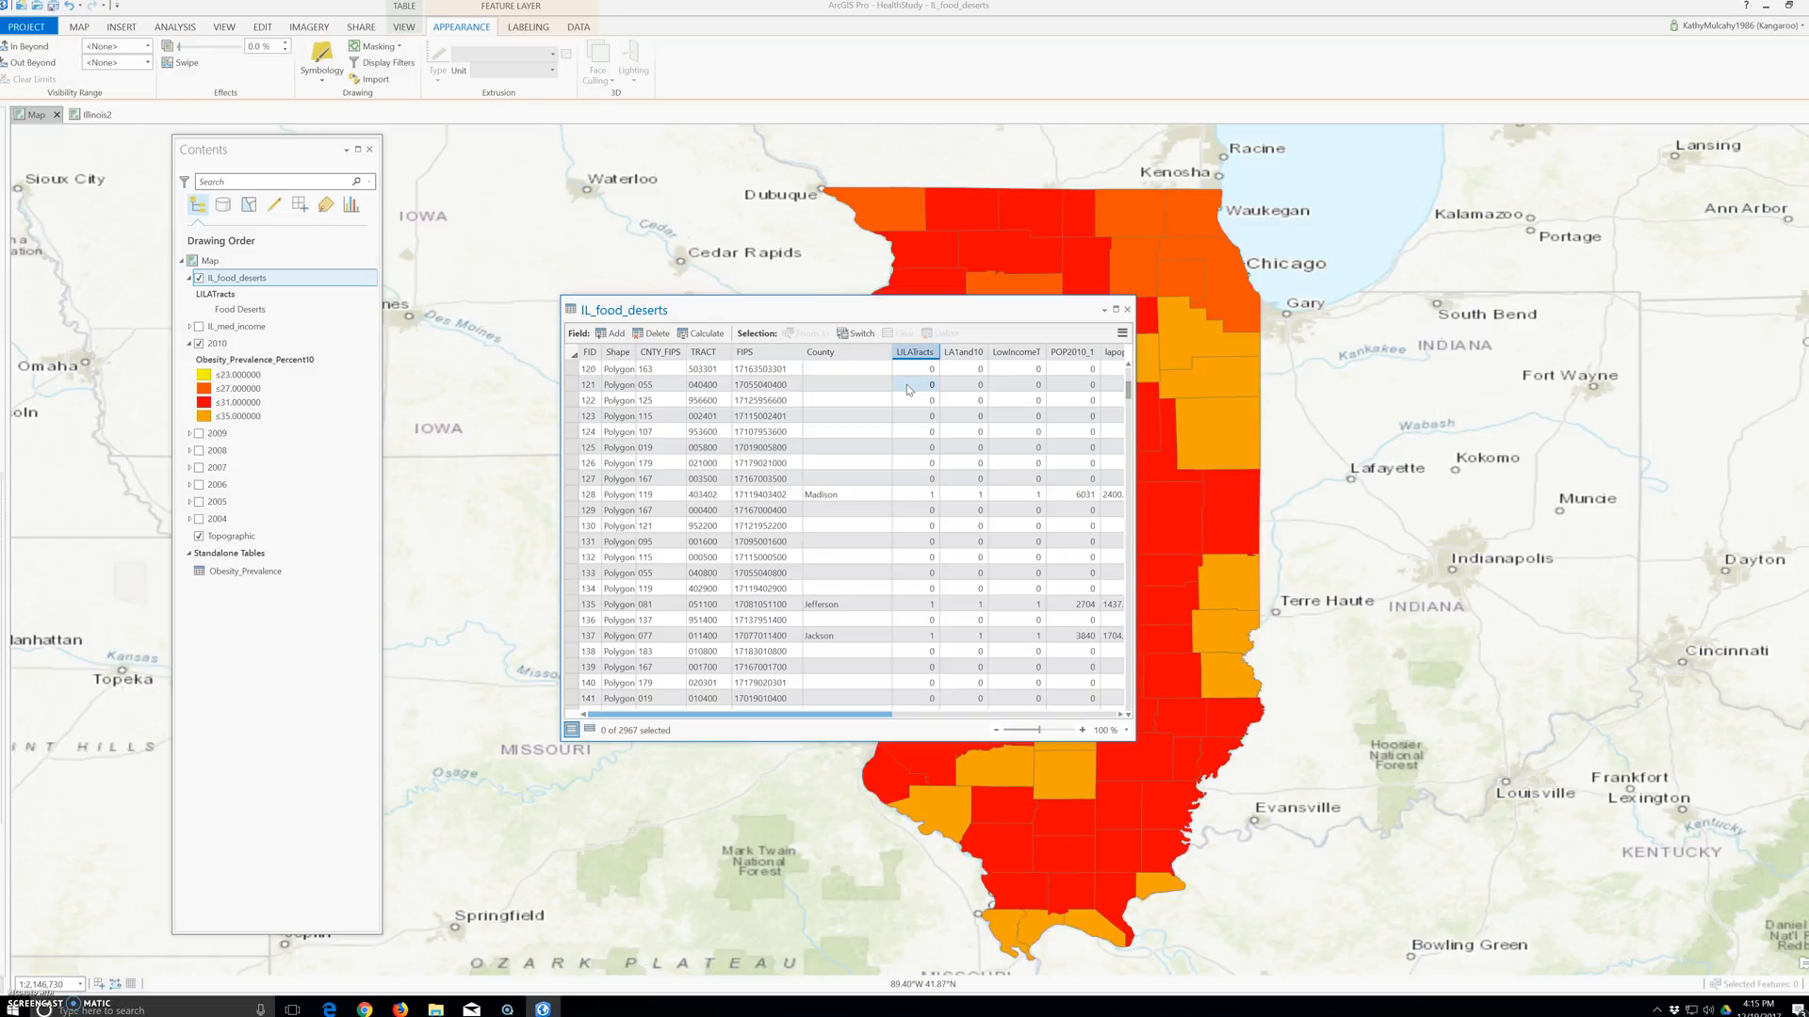
{"action": "left_click", "coordinate": [899, 390]}
{"action": "left_click", "coordinate": [888, 393]}
{"action": "left_click", "coordinate": [857, 338]}
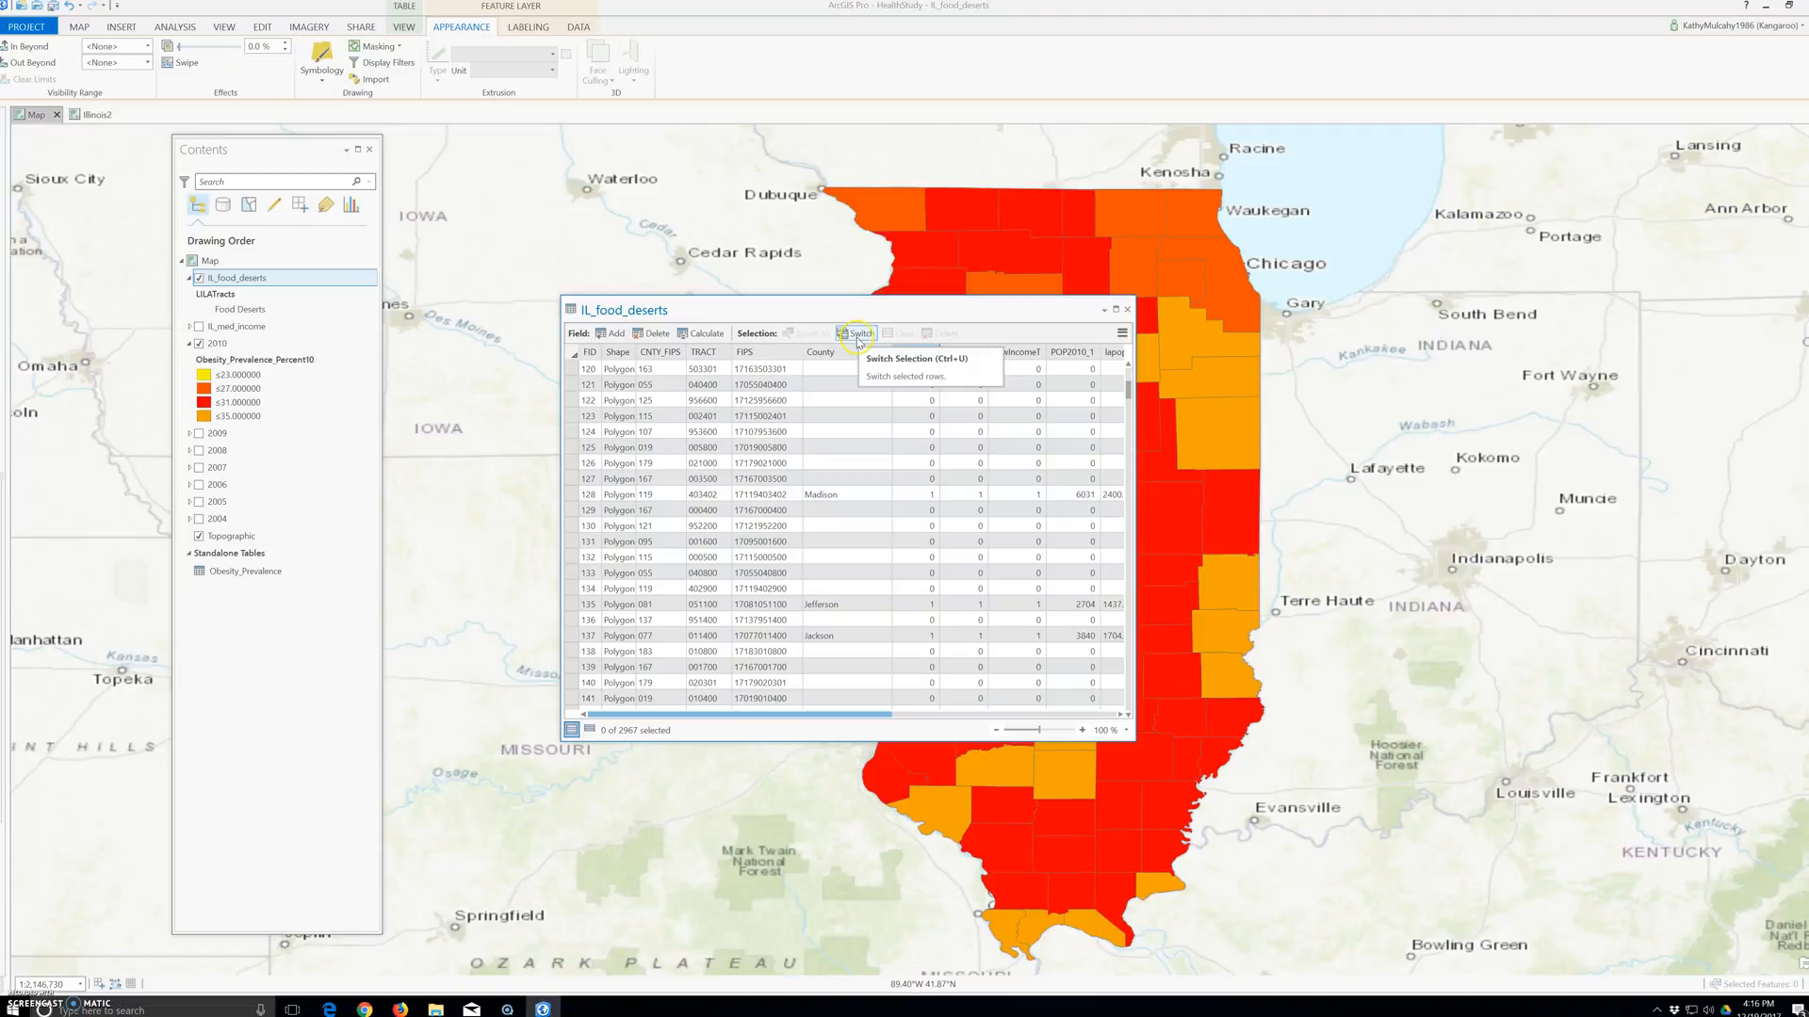
{"action": "left_click", "coordinate": [763, 386]}
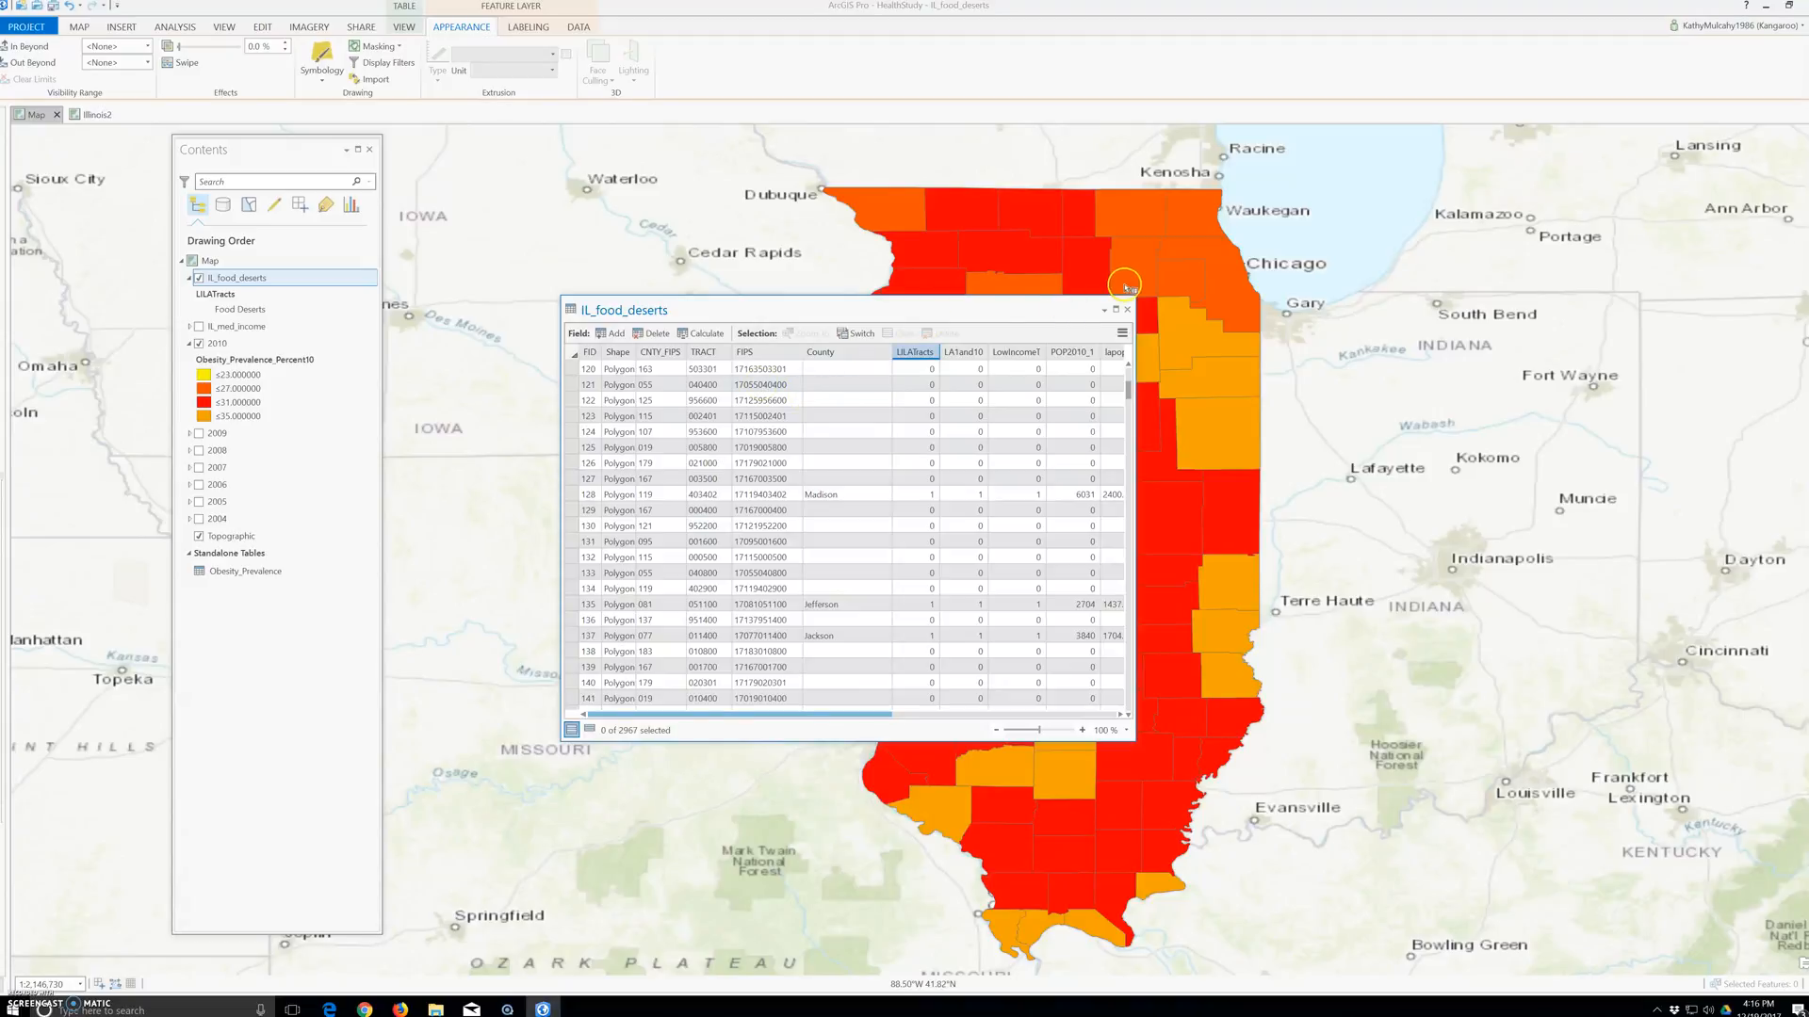
{"action": "left_click", "coordinate": [1127, 309]}
- Start an Add Relate on the 2010 layer with NAME as the input relate field
{"action": "right_click", "coordinate": [213, 347]}
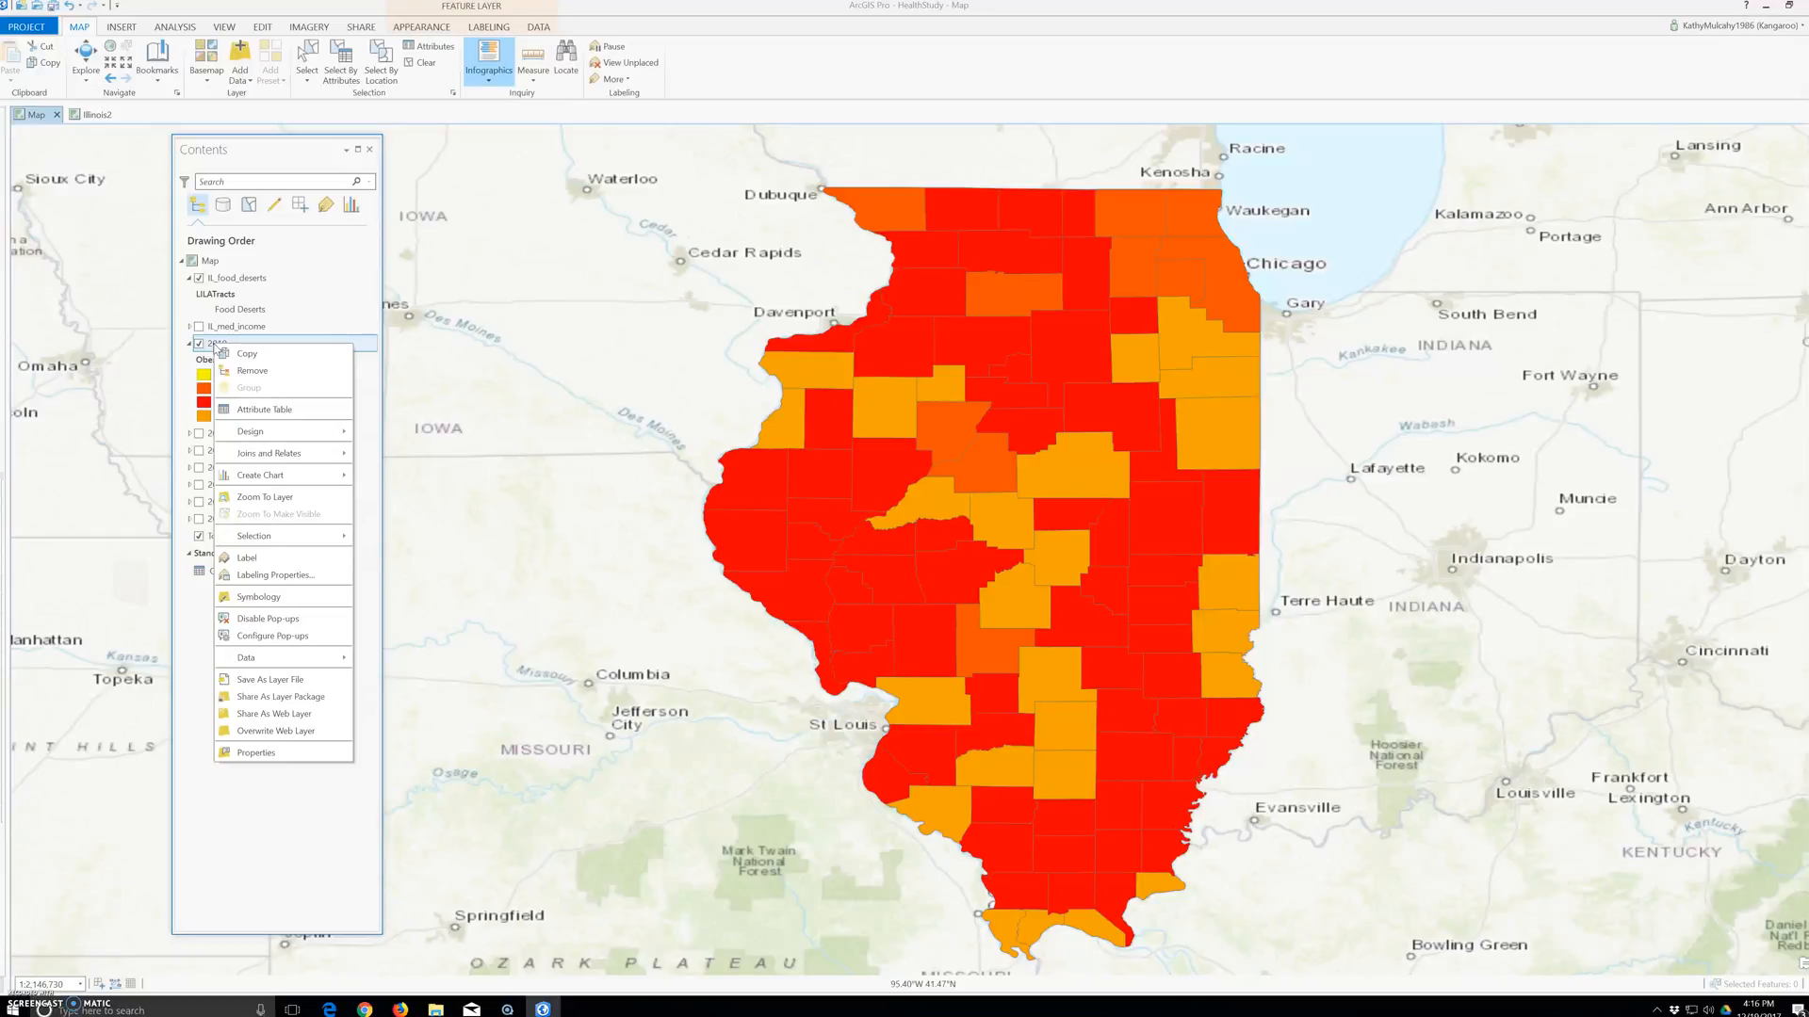
{"action": "left_click", "coordinate": [338, 451]}
{"action": "left_click", "coordinate": [334, 454]}
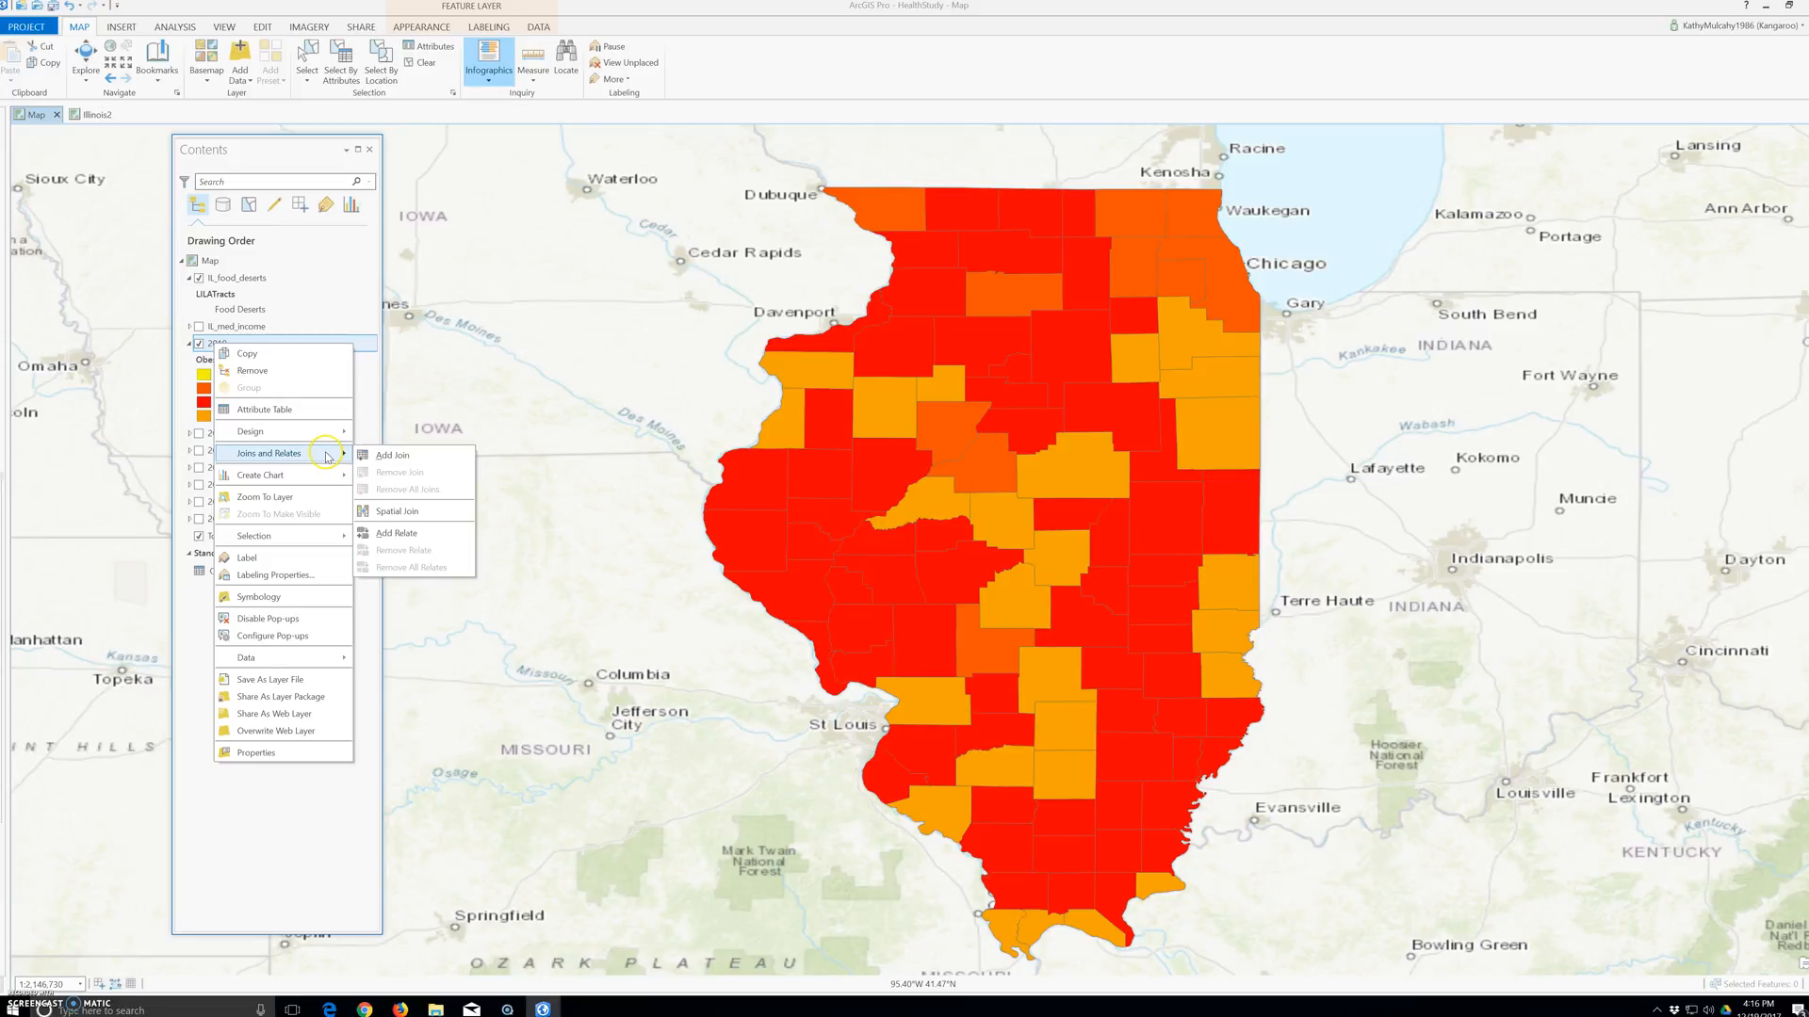
{"action": "left_click", "coordinate": [439, 534]}
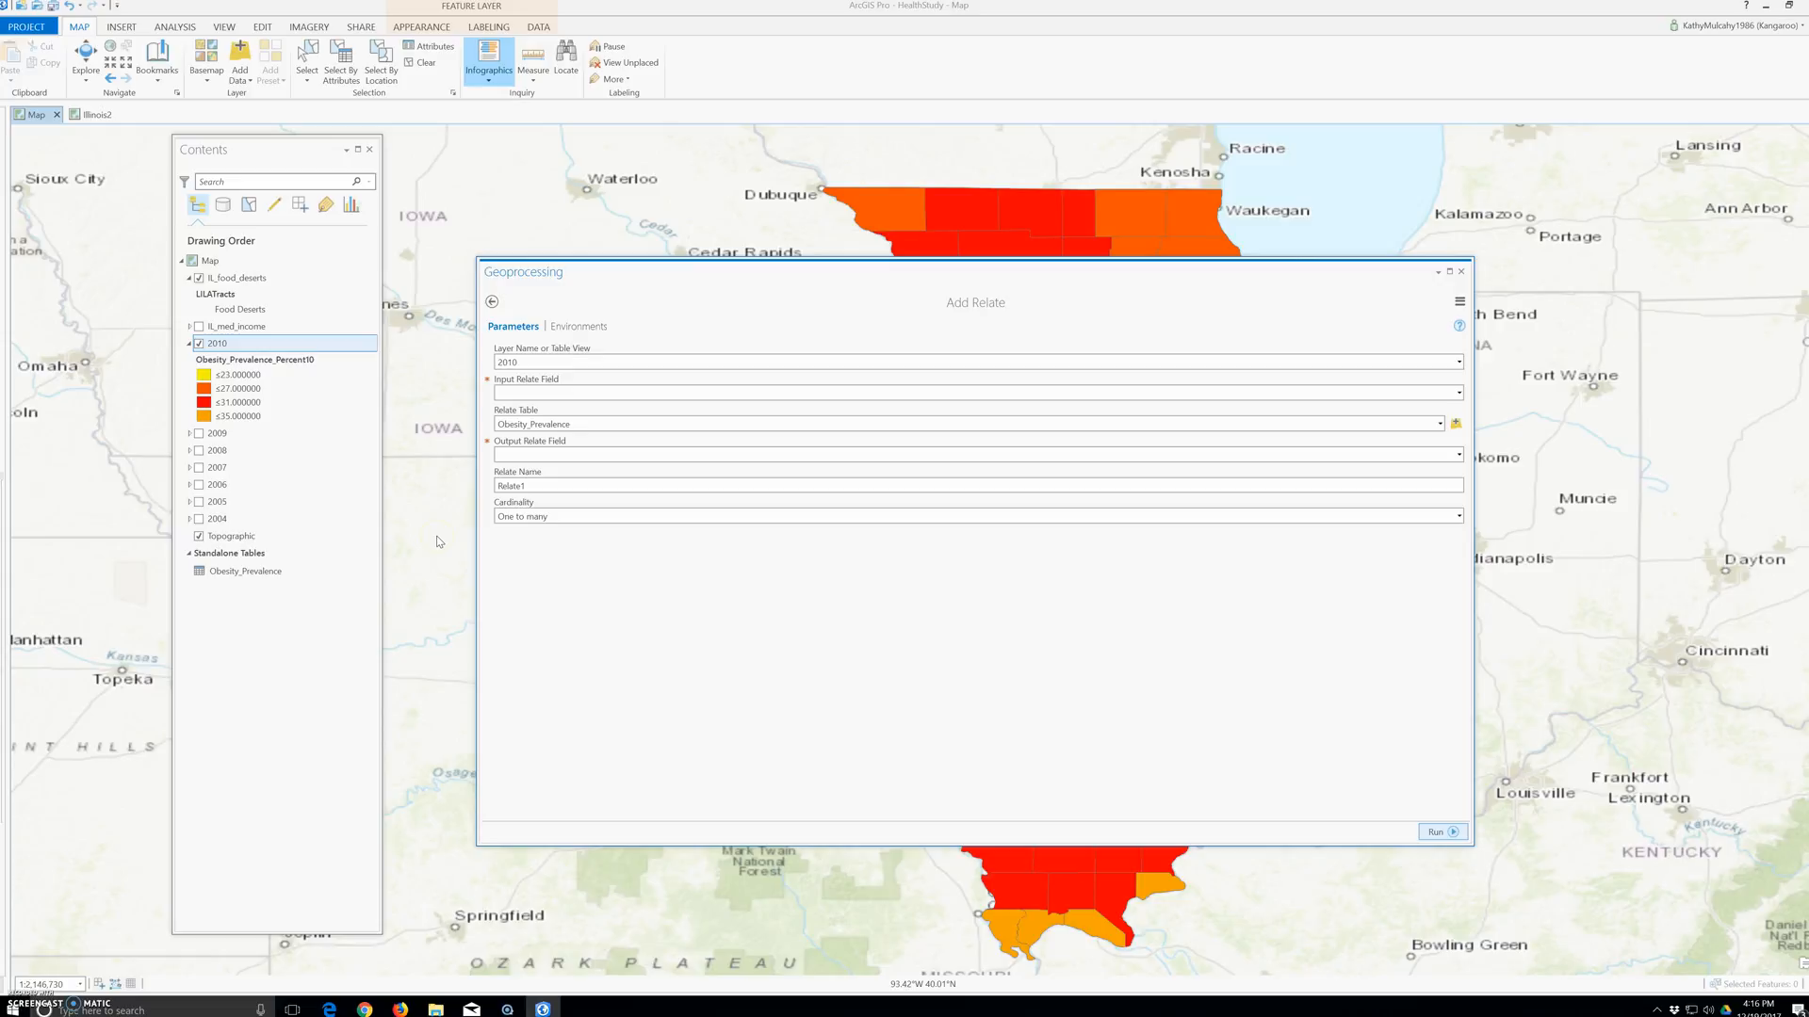
{"action": "left_click", "coordinate": [430, 543]}
{"action": "left_click", "coordinate": [555, 393]}
{"action": "left_click", "coordinate": [1458, 393]}
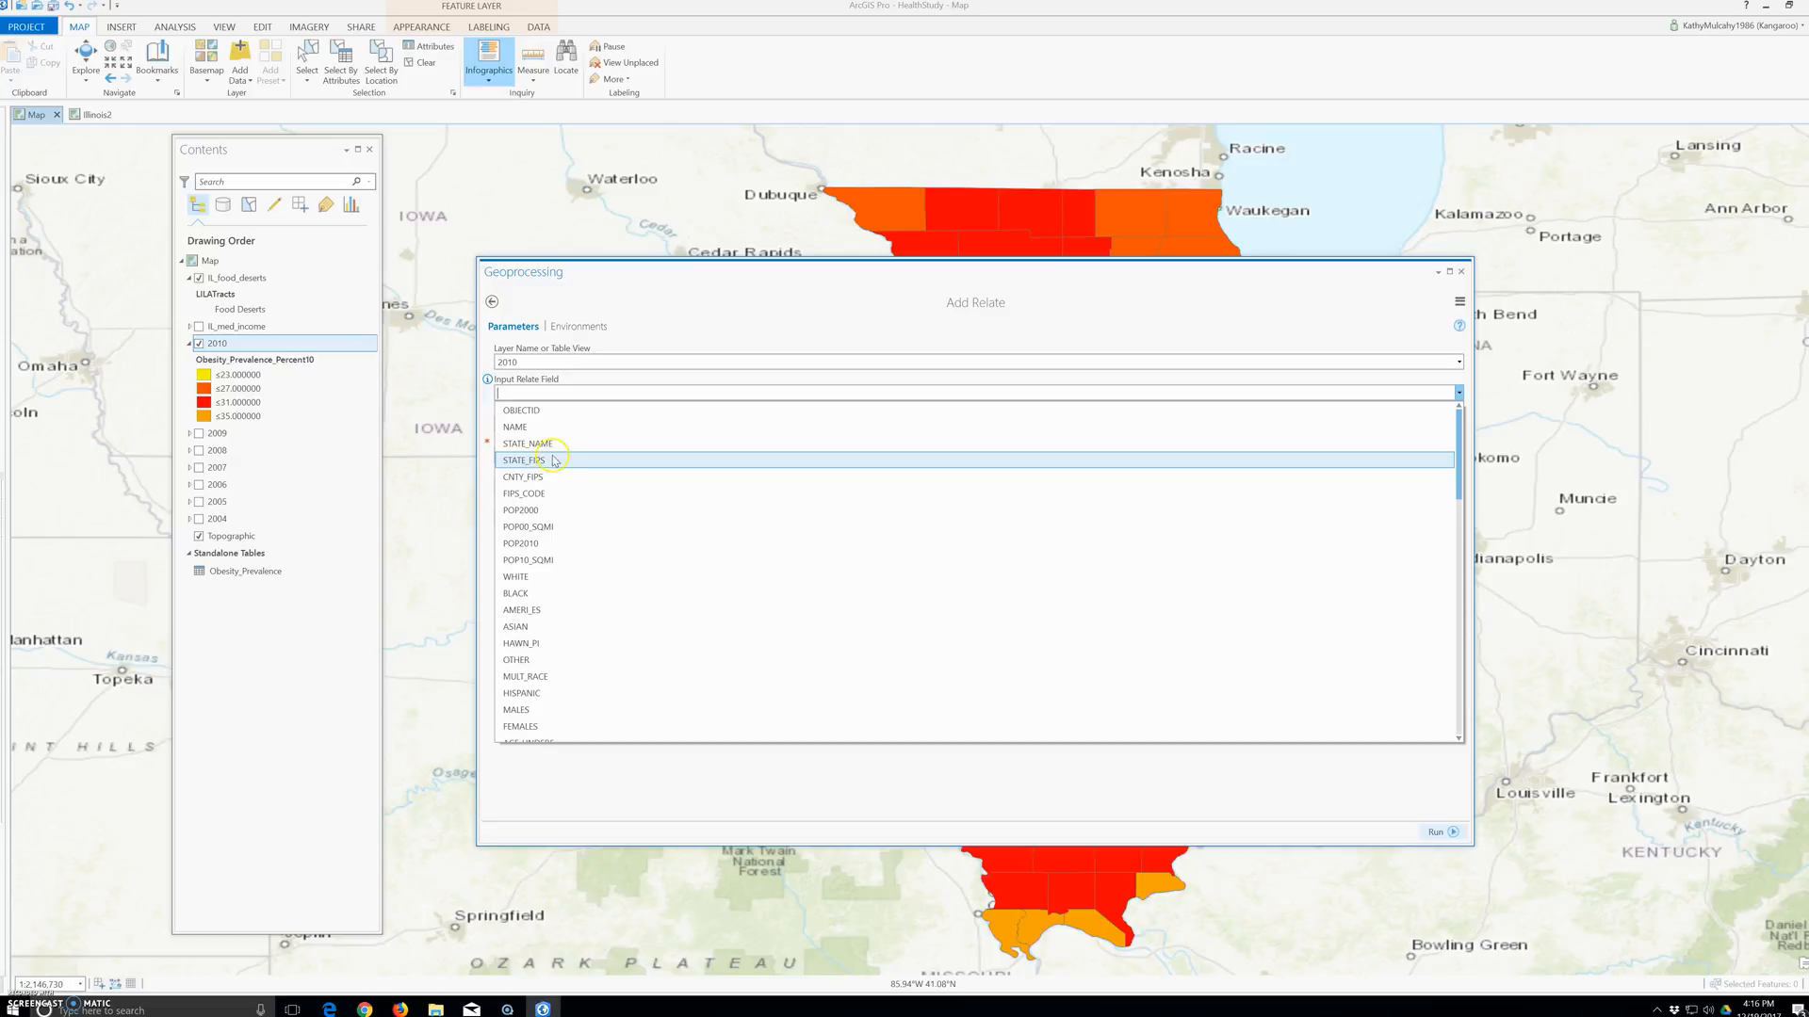
{"action": "left_click", "coordinate": [543, 427]}
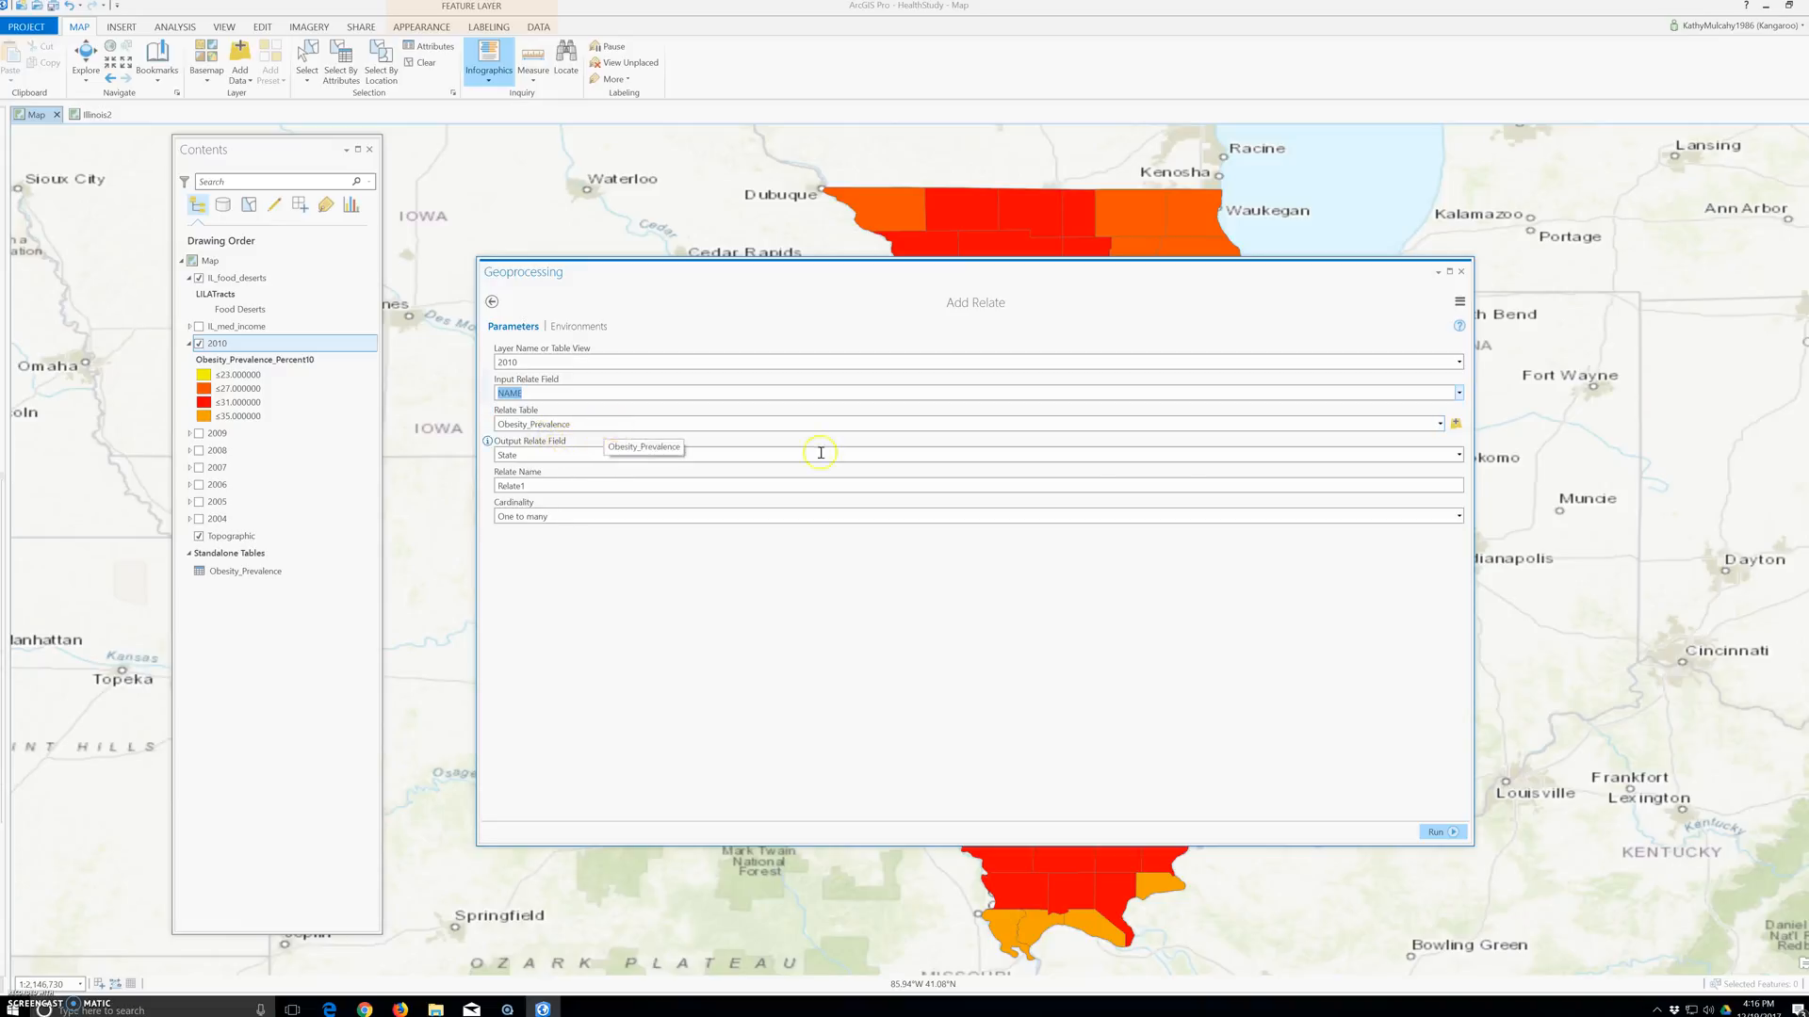
- Set the relate table to IL_food_deserts and the output relate field to County
{"action": "left_click", "coordinate": [1441, 424]}
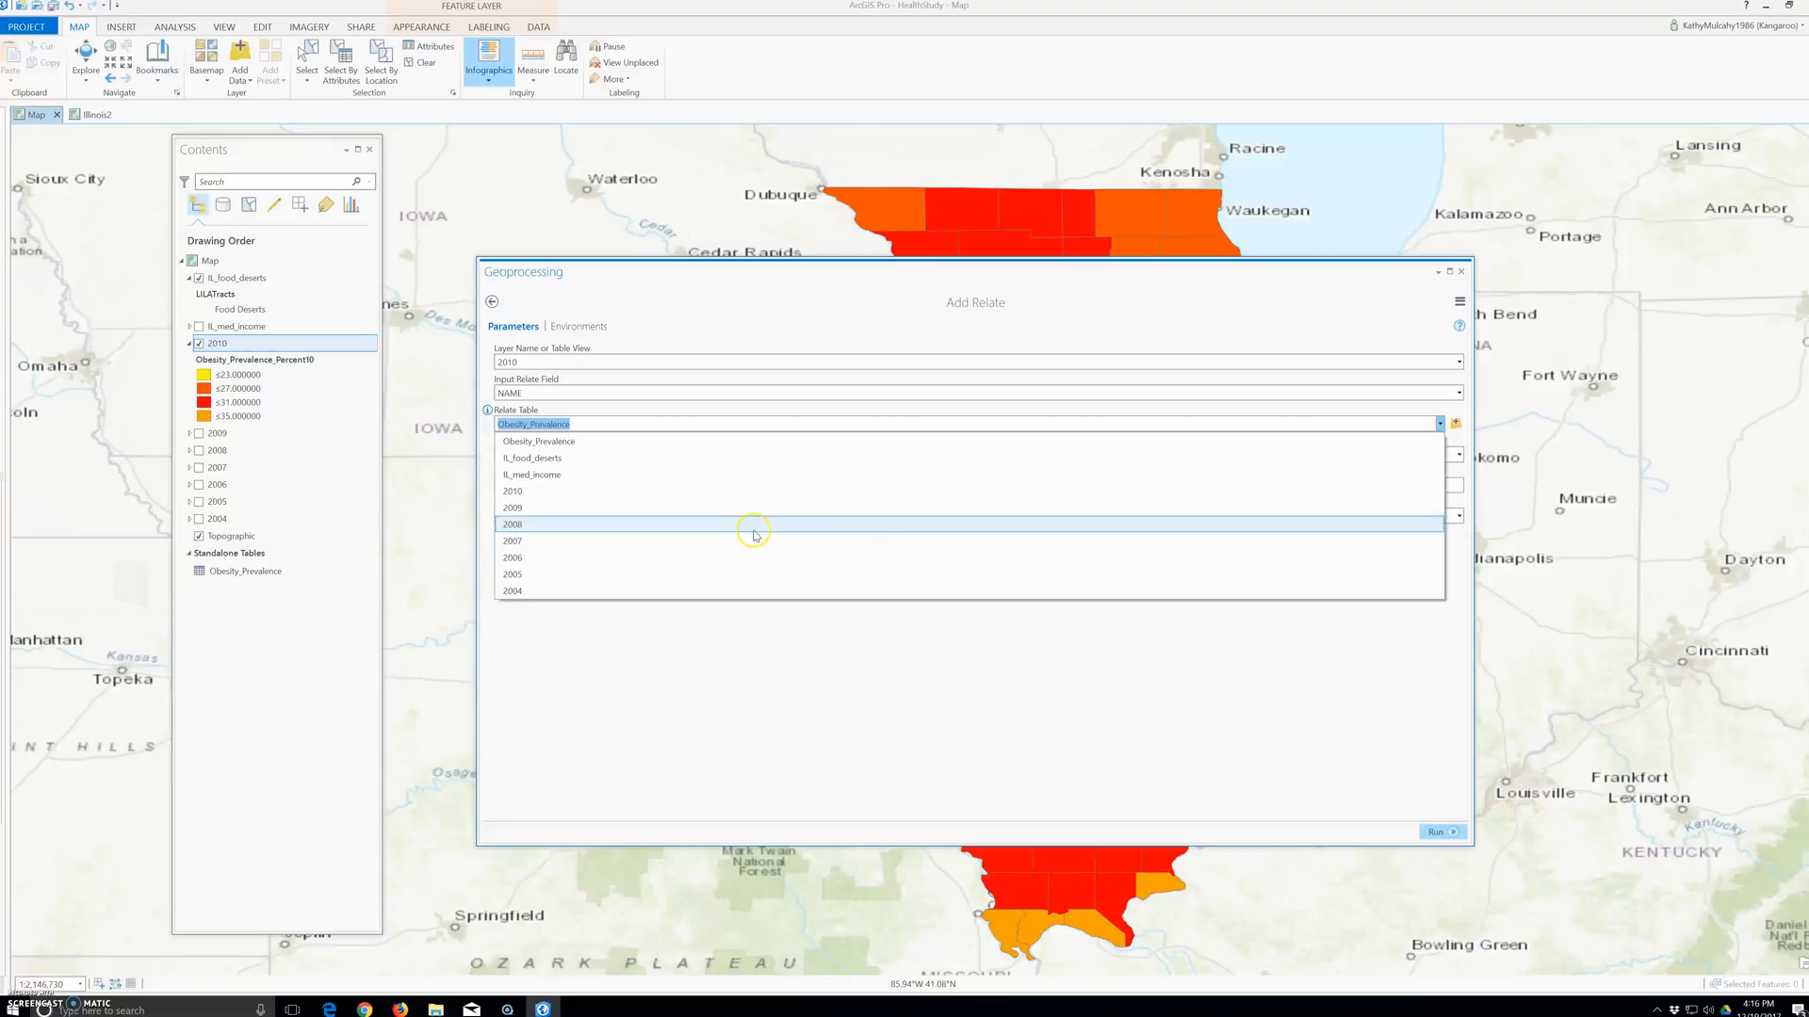
{"action": "left_click", "coordinate": [571, 470]}
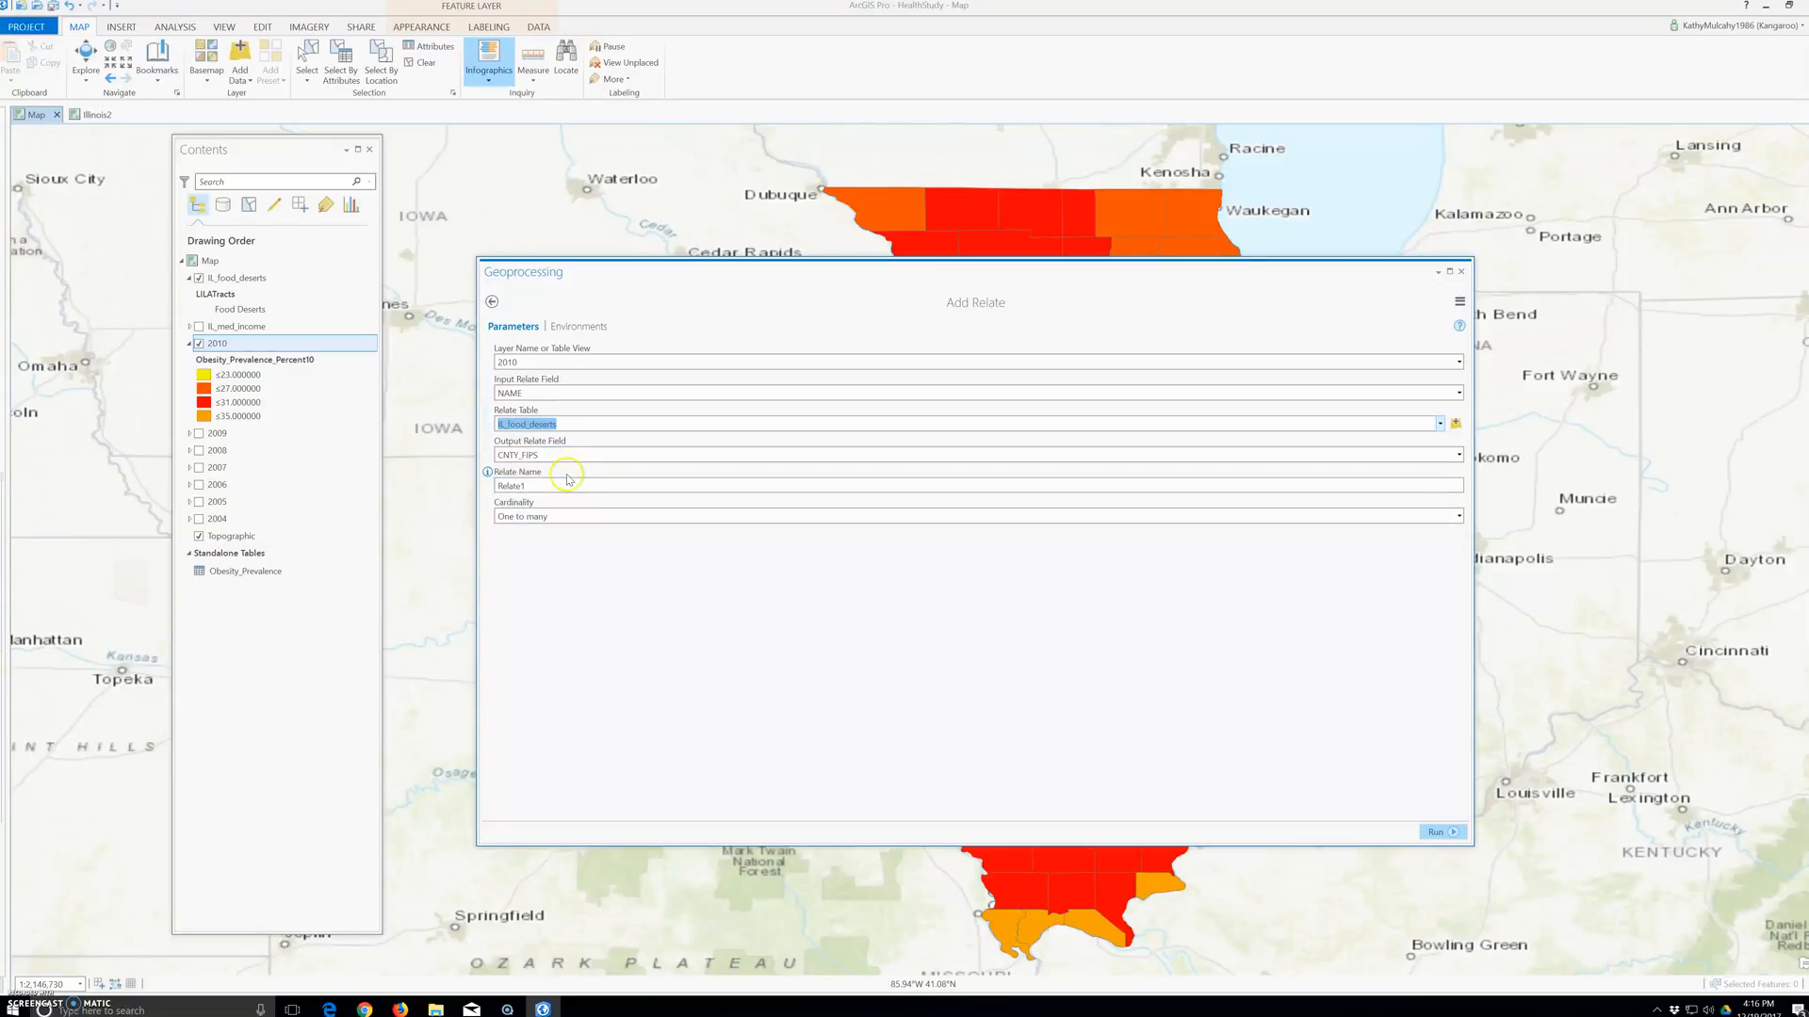
{"action": "left_click", "coordinate": [1458, 455]}
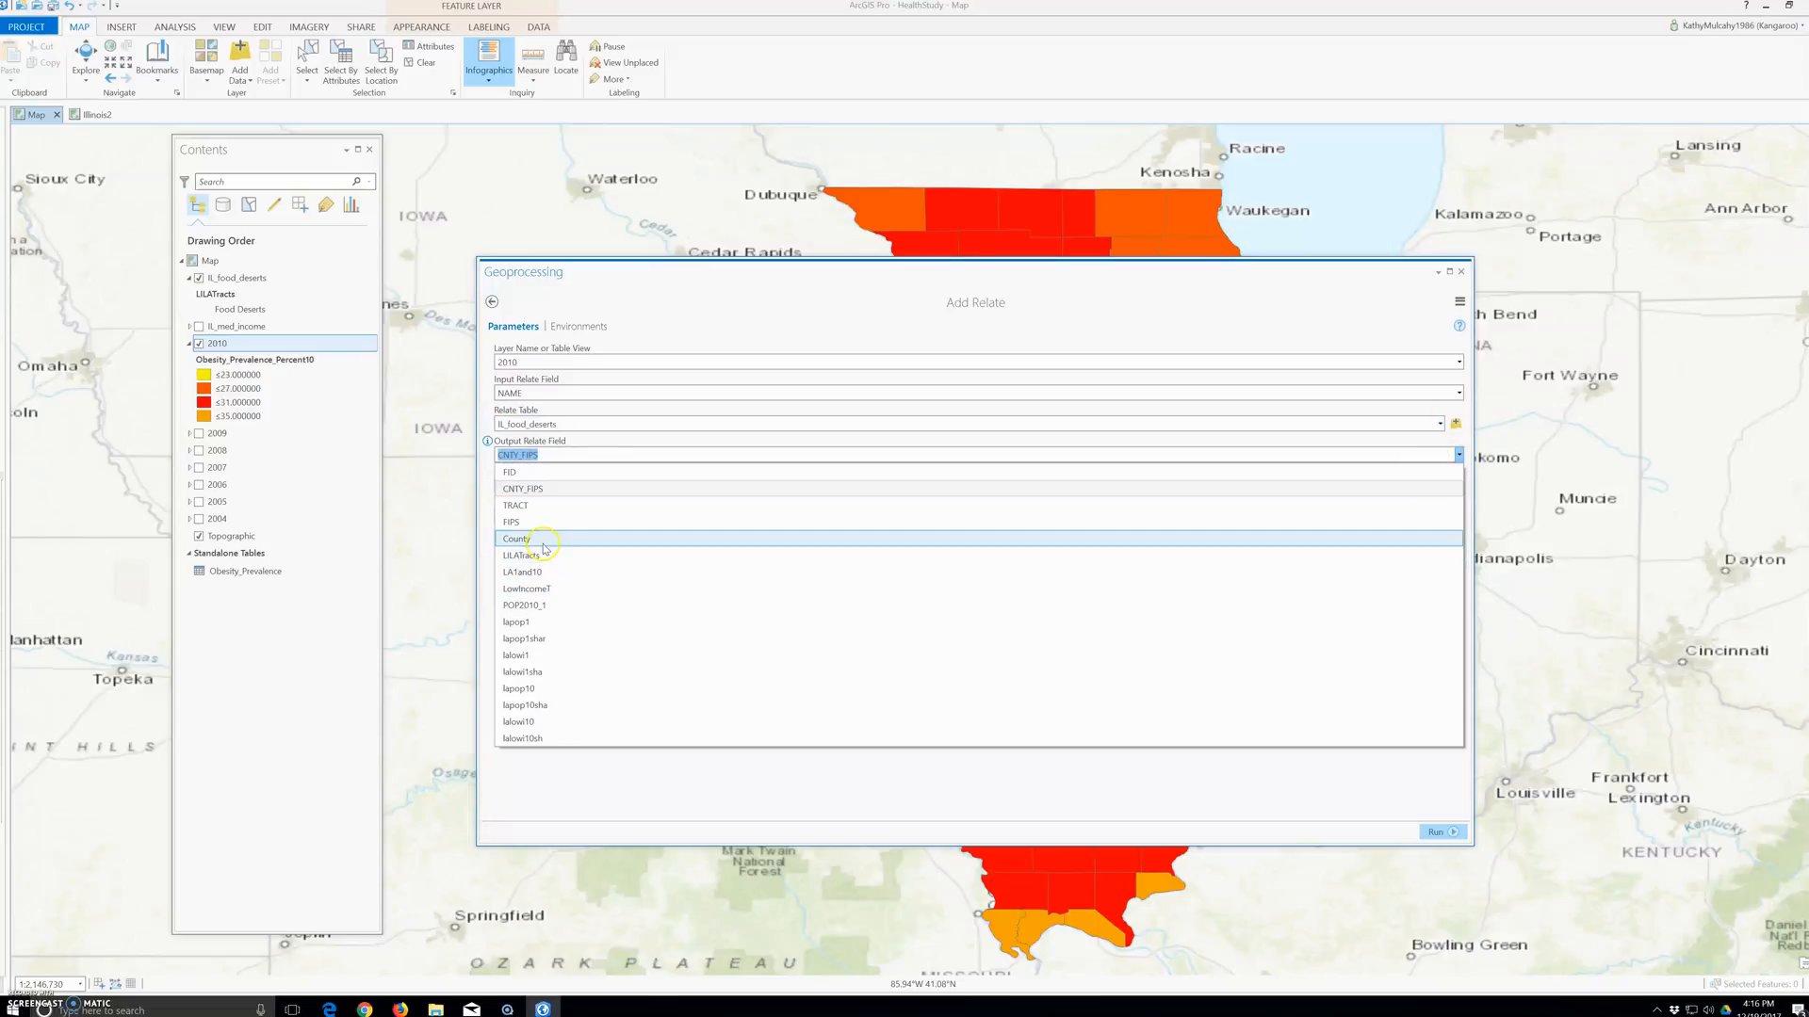
{"action": "left_click", "coordinate": [563, 539]}
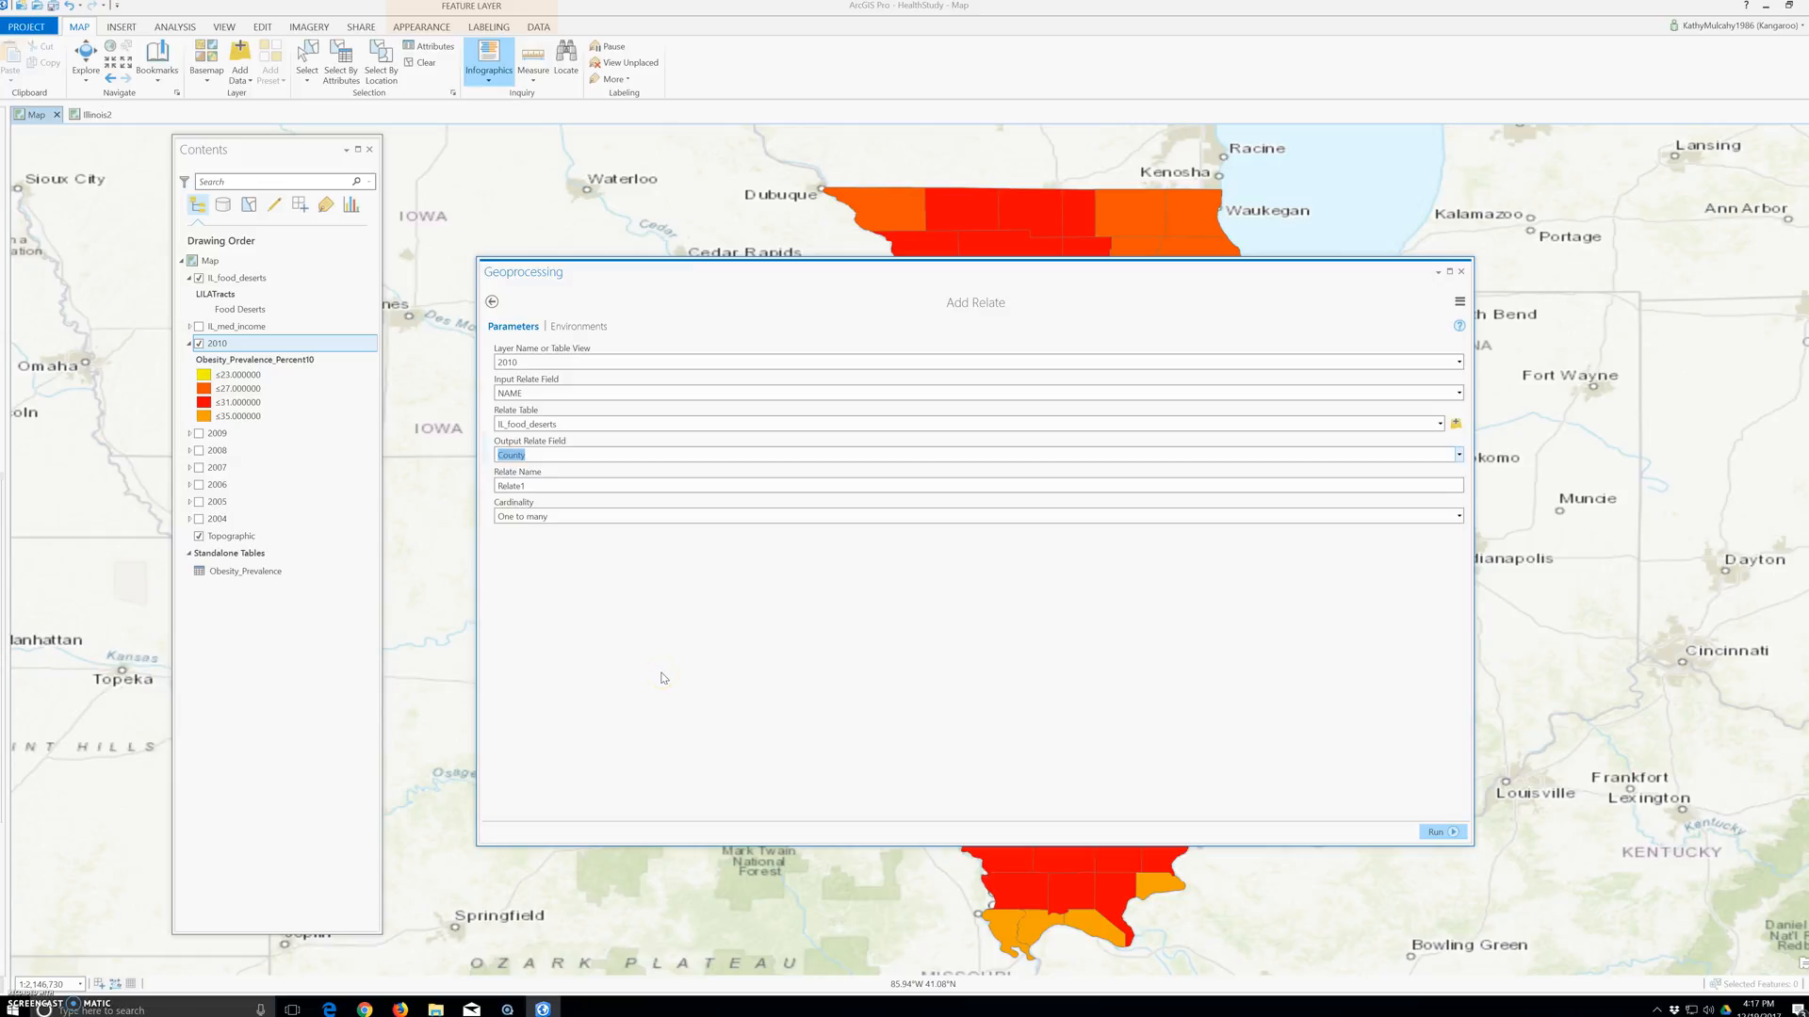
- Run the one-to-many Add Relate between the 2010 layer and IL_food_deserts, and close the Geoprocessing window
{"action": "left_click", "coordinate": [707, 679]}
{"action": "left_click_drag", "start_coordinate": [707, 266], "coordinate": [528, 250]}
{"action": "left_click_drag", "start_coordinate": [419, 229], "coordinate": [947, 264]}
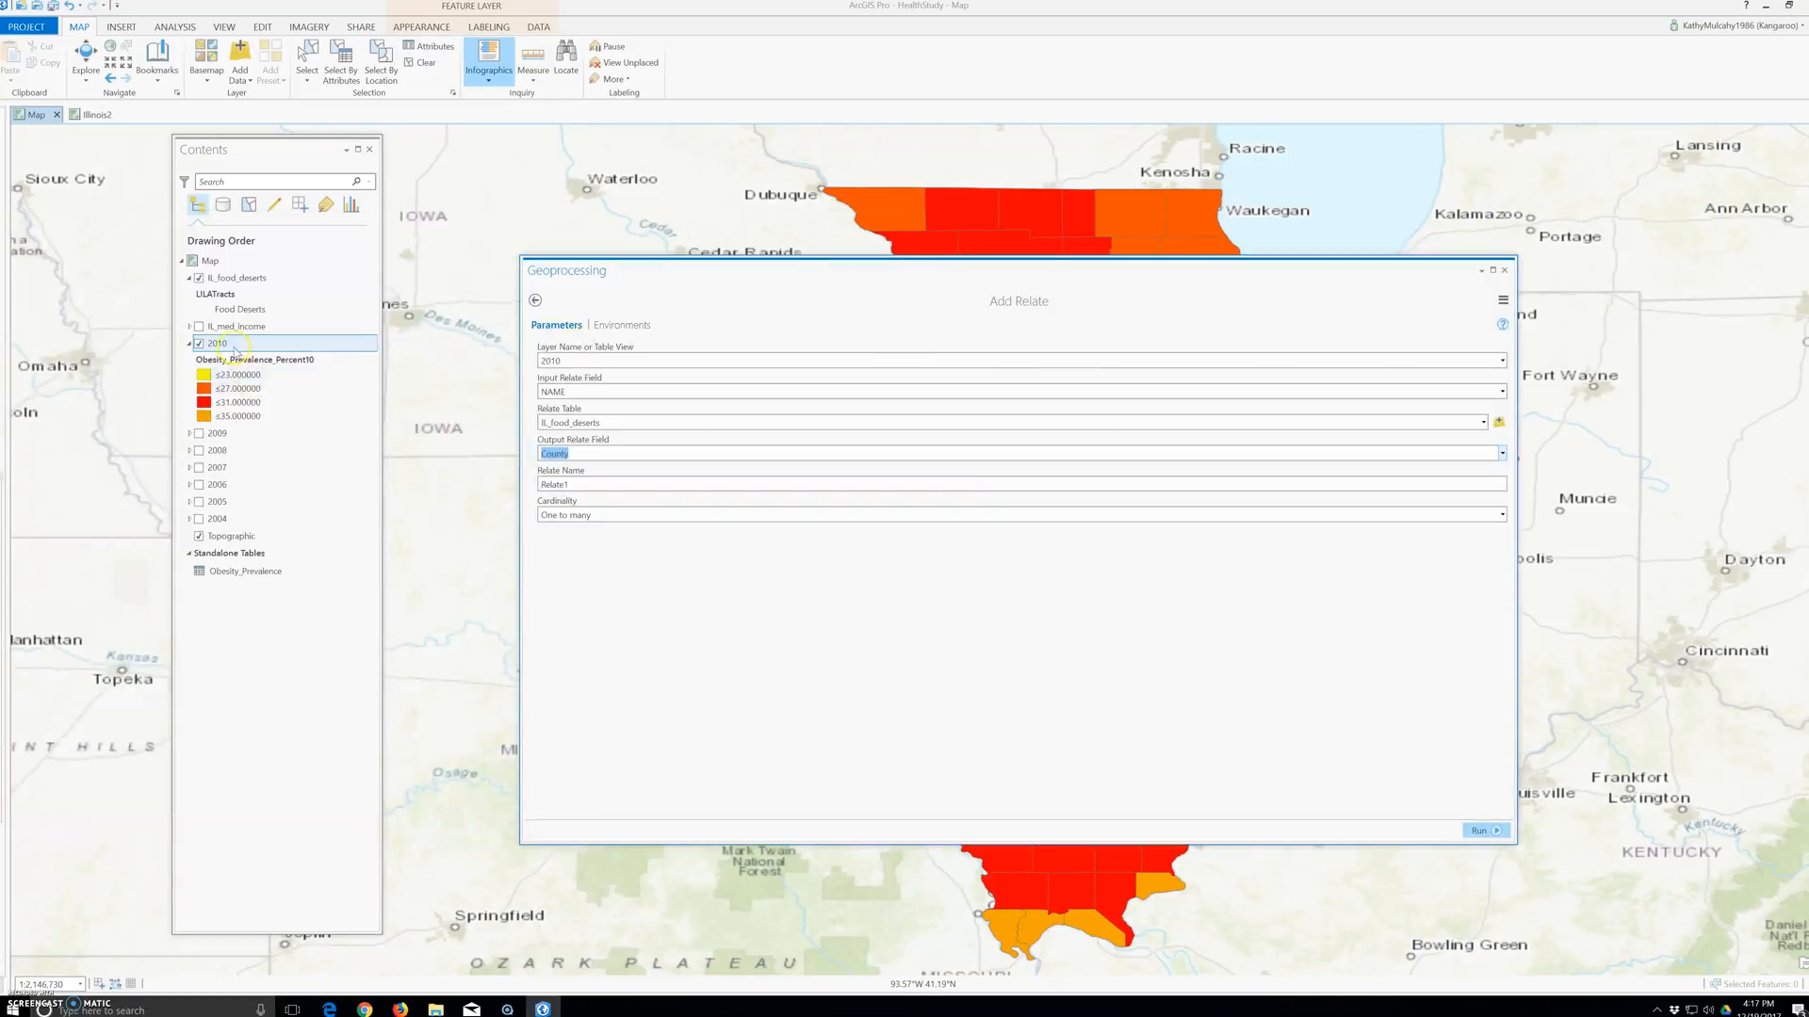
{"action": "left_click", "coordinate": [198, 345]}
{"action": "left_click_drag", "start_coordinate": [727, 271], "coordinate": [660, 150]}
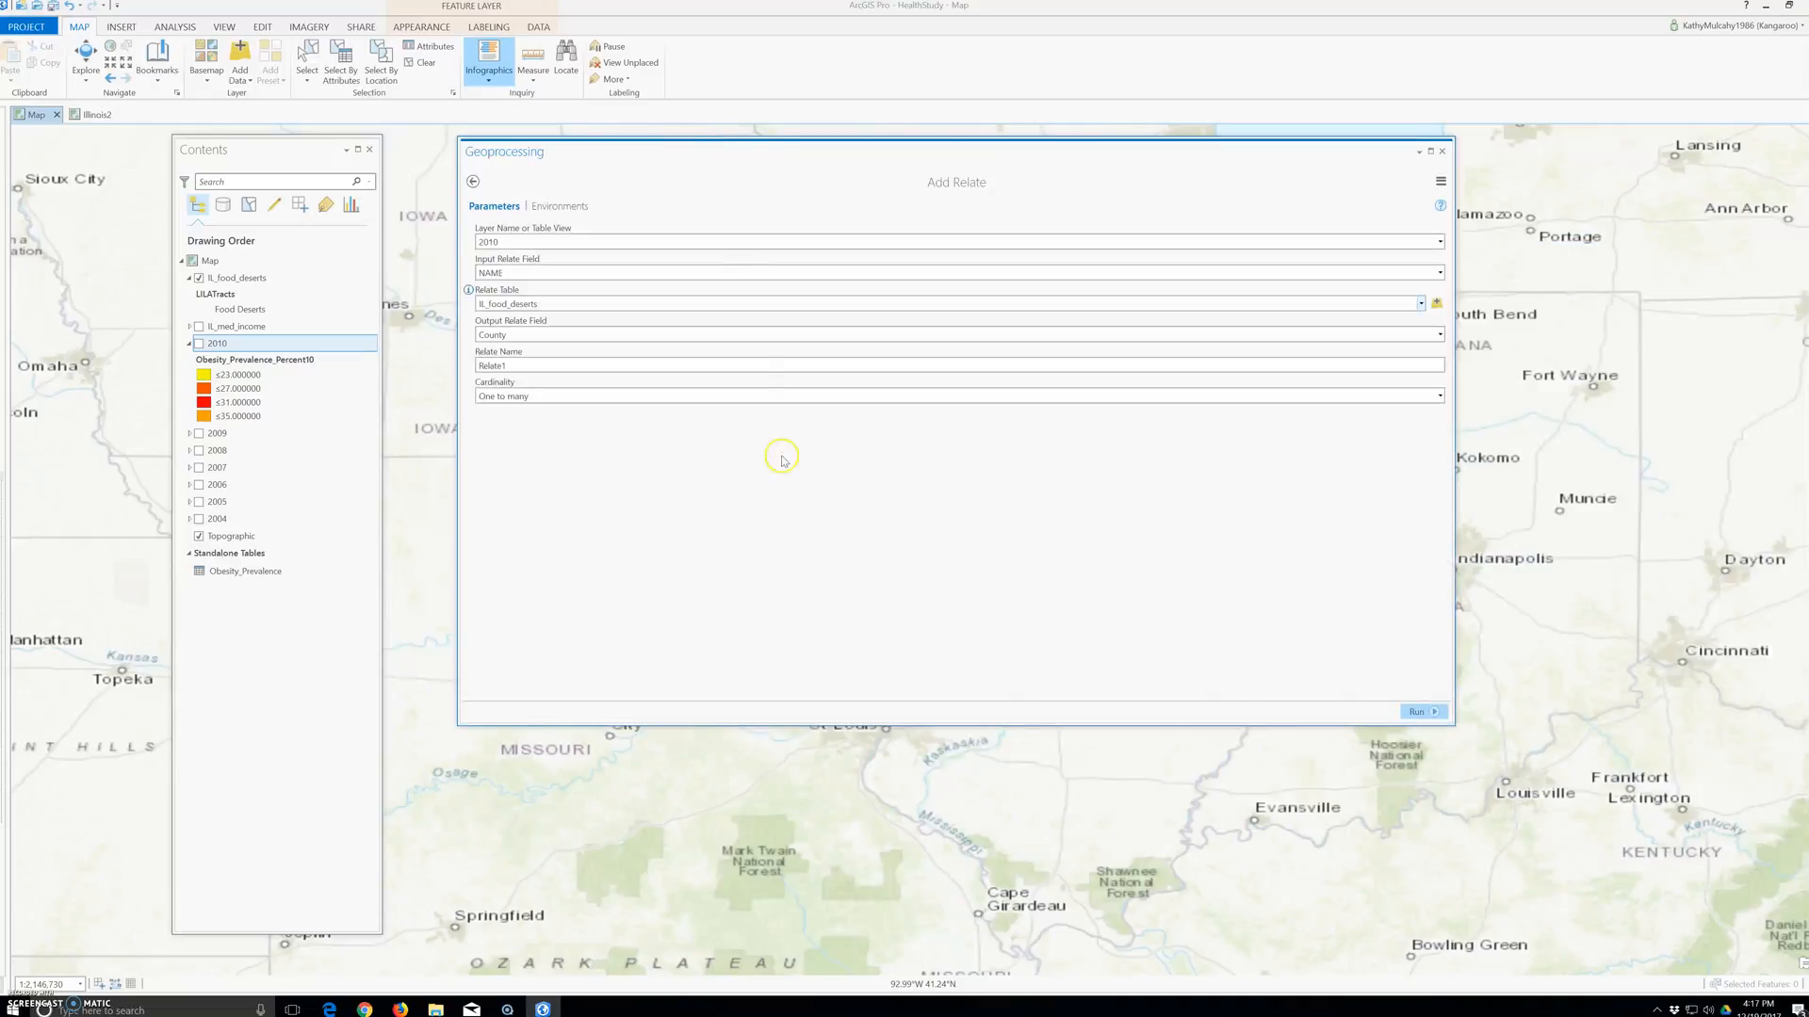
{"action": "left_click", "coordinate": [1419, 712]}
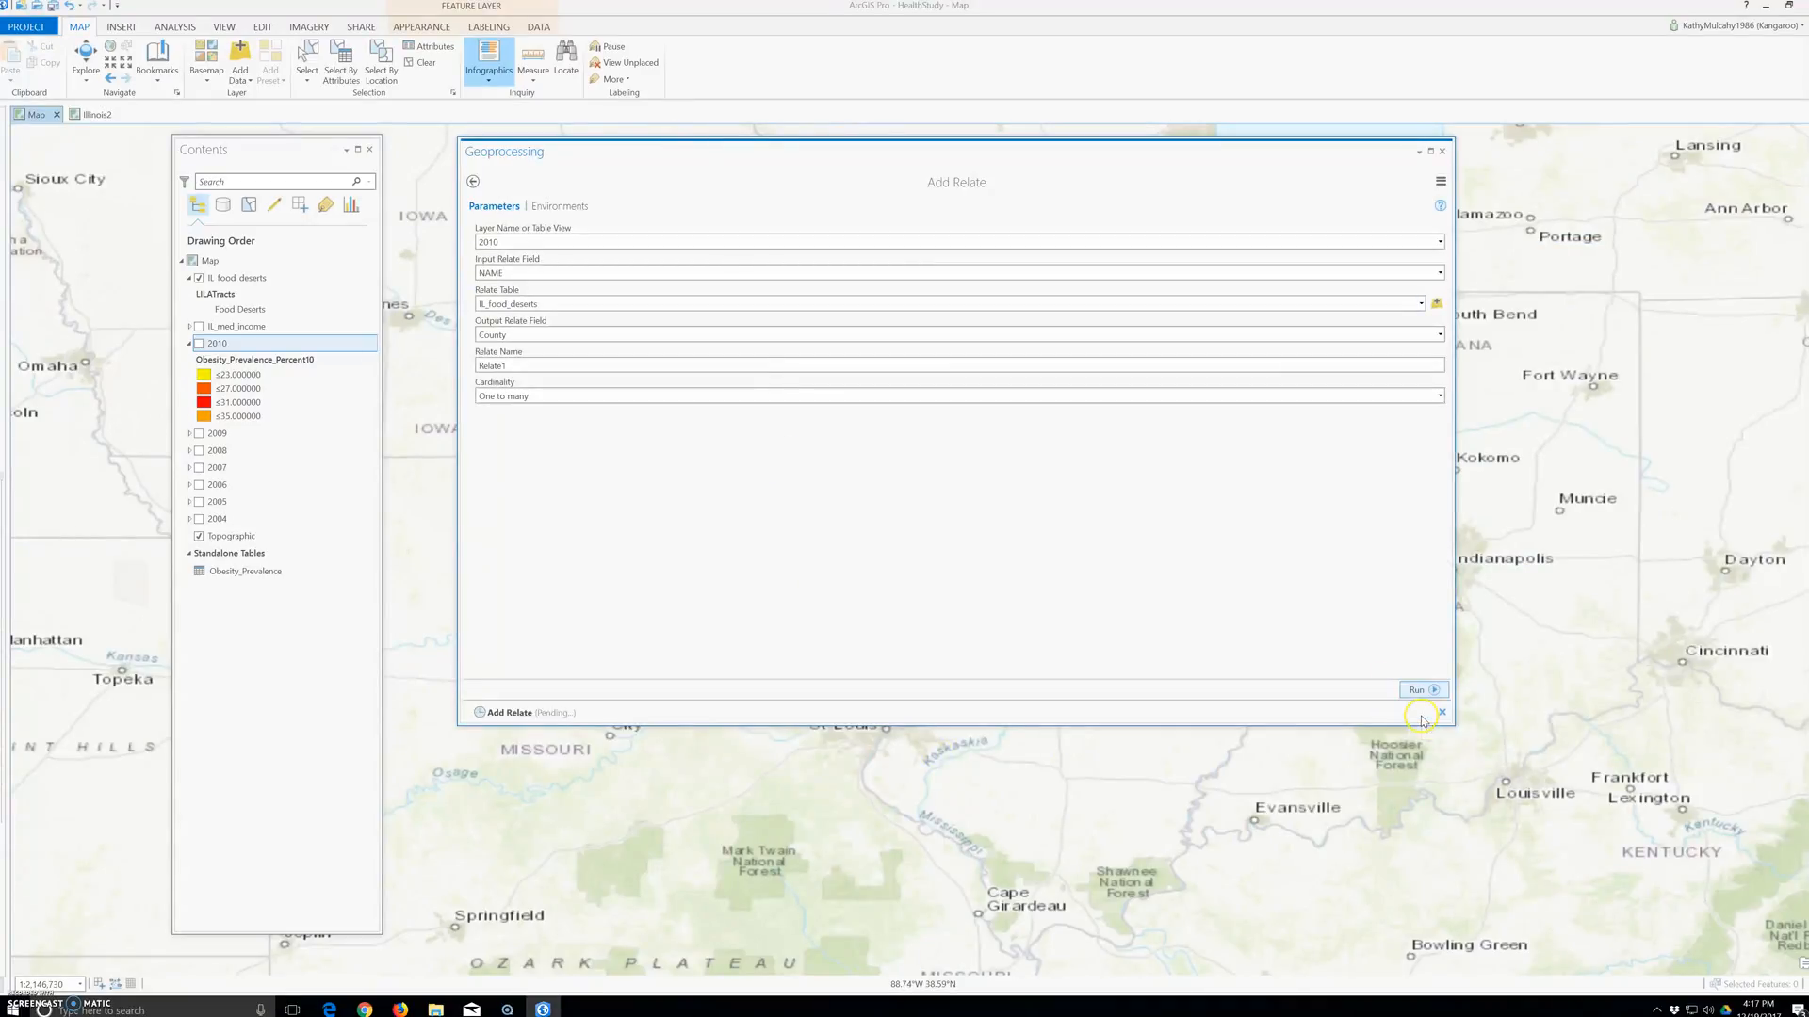
{"action": "mouse_move", "coordinate": [1453, 715]}
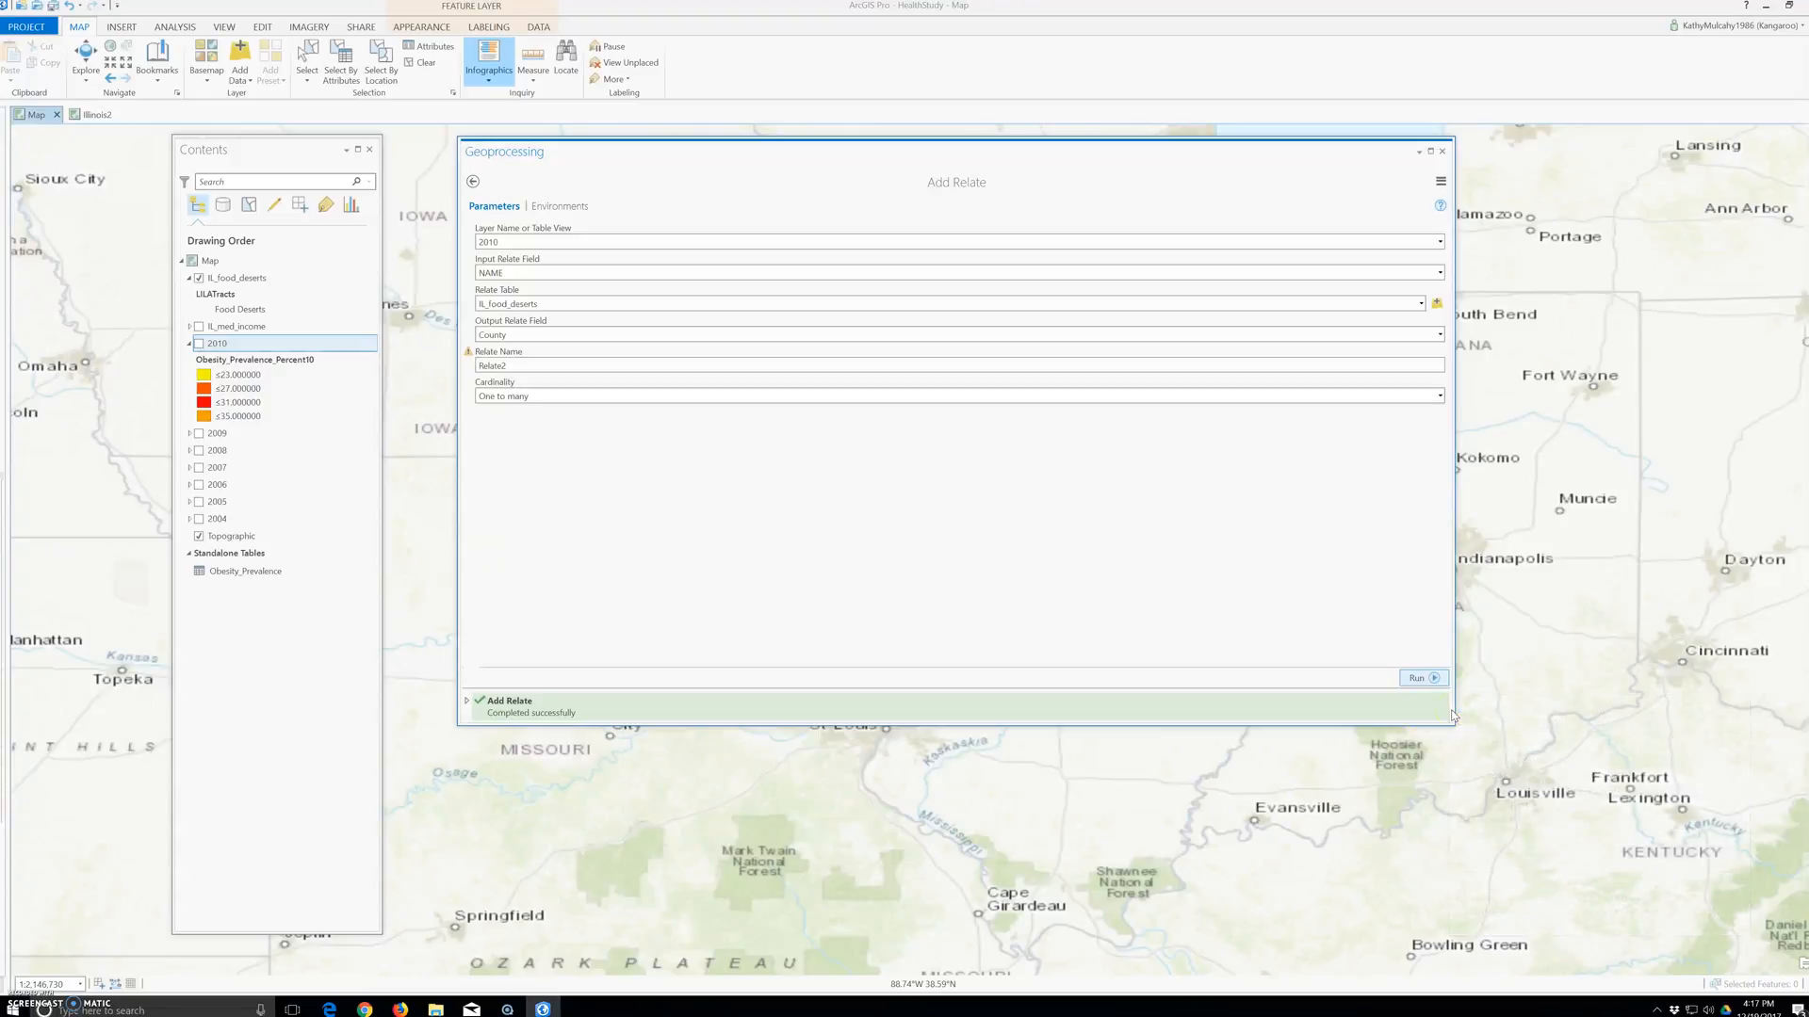
{"action": "mouse_move", "coordinate": [524, 722]}
{"action": "left_click", "coordinate": [1441, 151]}
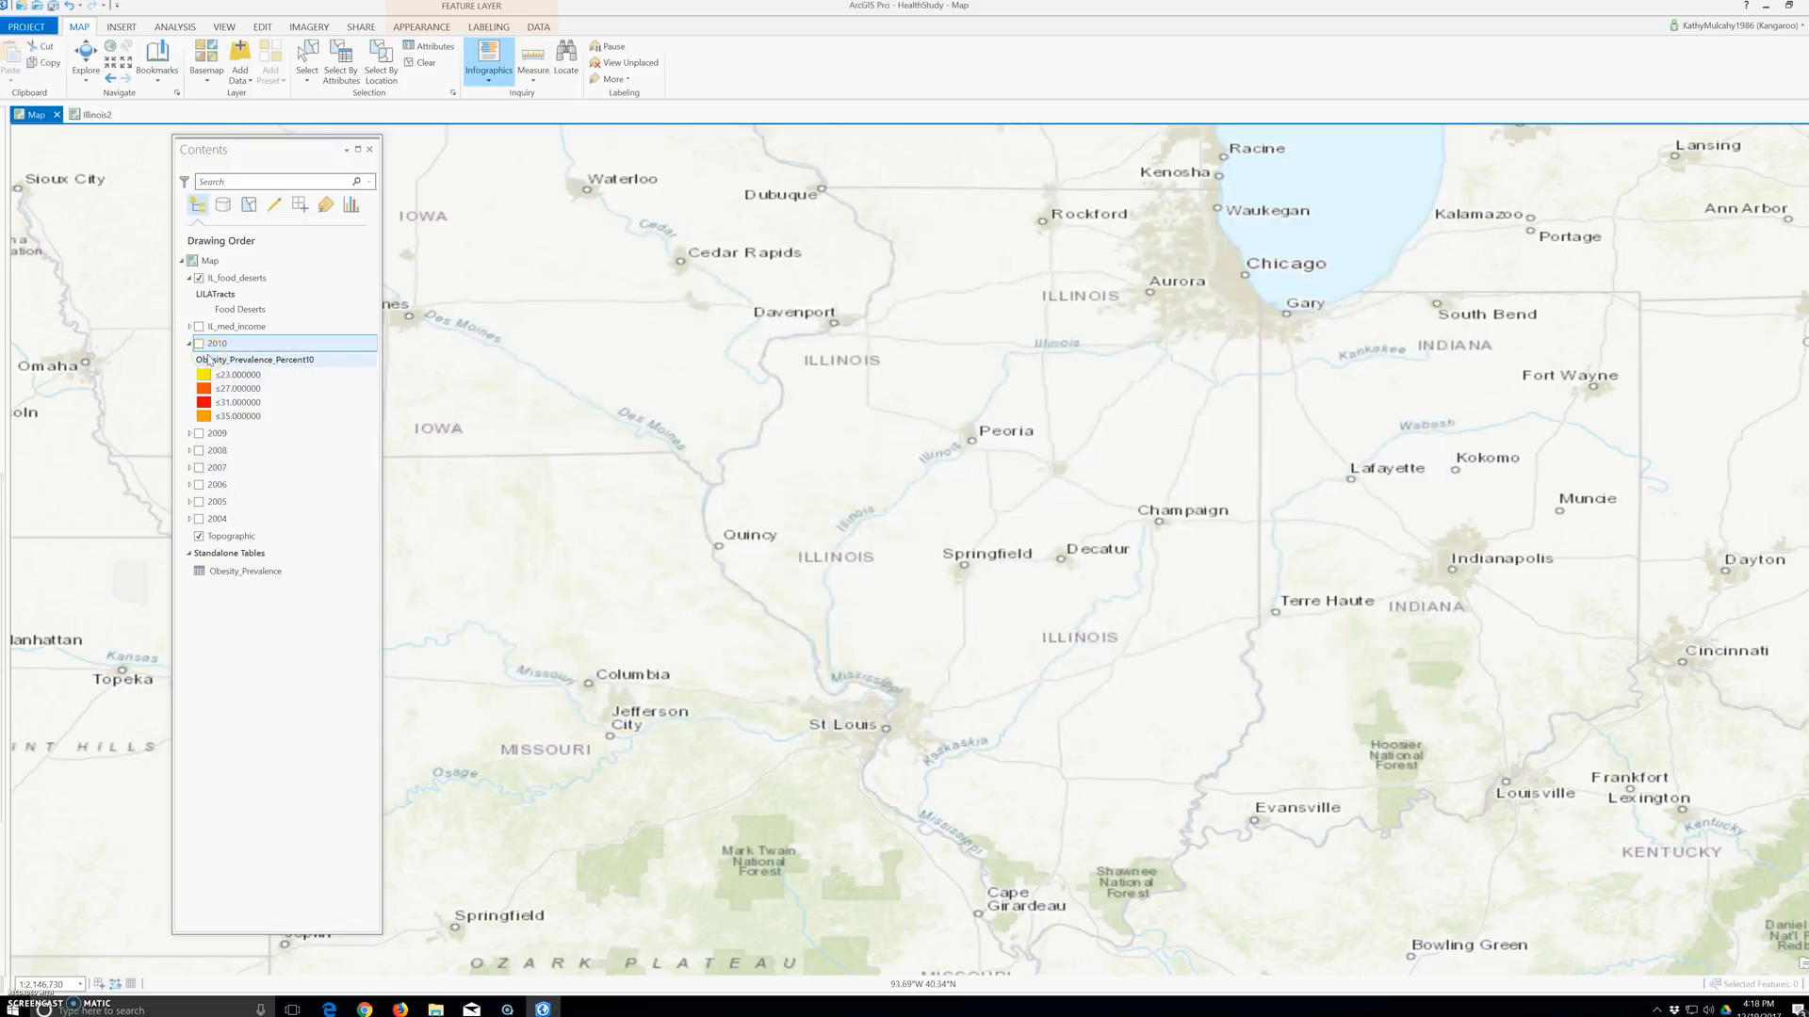
- Show the 2010 obesity layer on the map and zoom to the extent of the IL_food_deserts layer
{"action": "left_click", "coordinate": [199, 344]}
{"action": "left_click", "coordinate": [199, 278]}
{"action": "left_click", "coordinate": [231, 278]}
{"action": "right_click", "coordinate": [235, 283]}
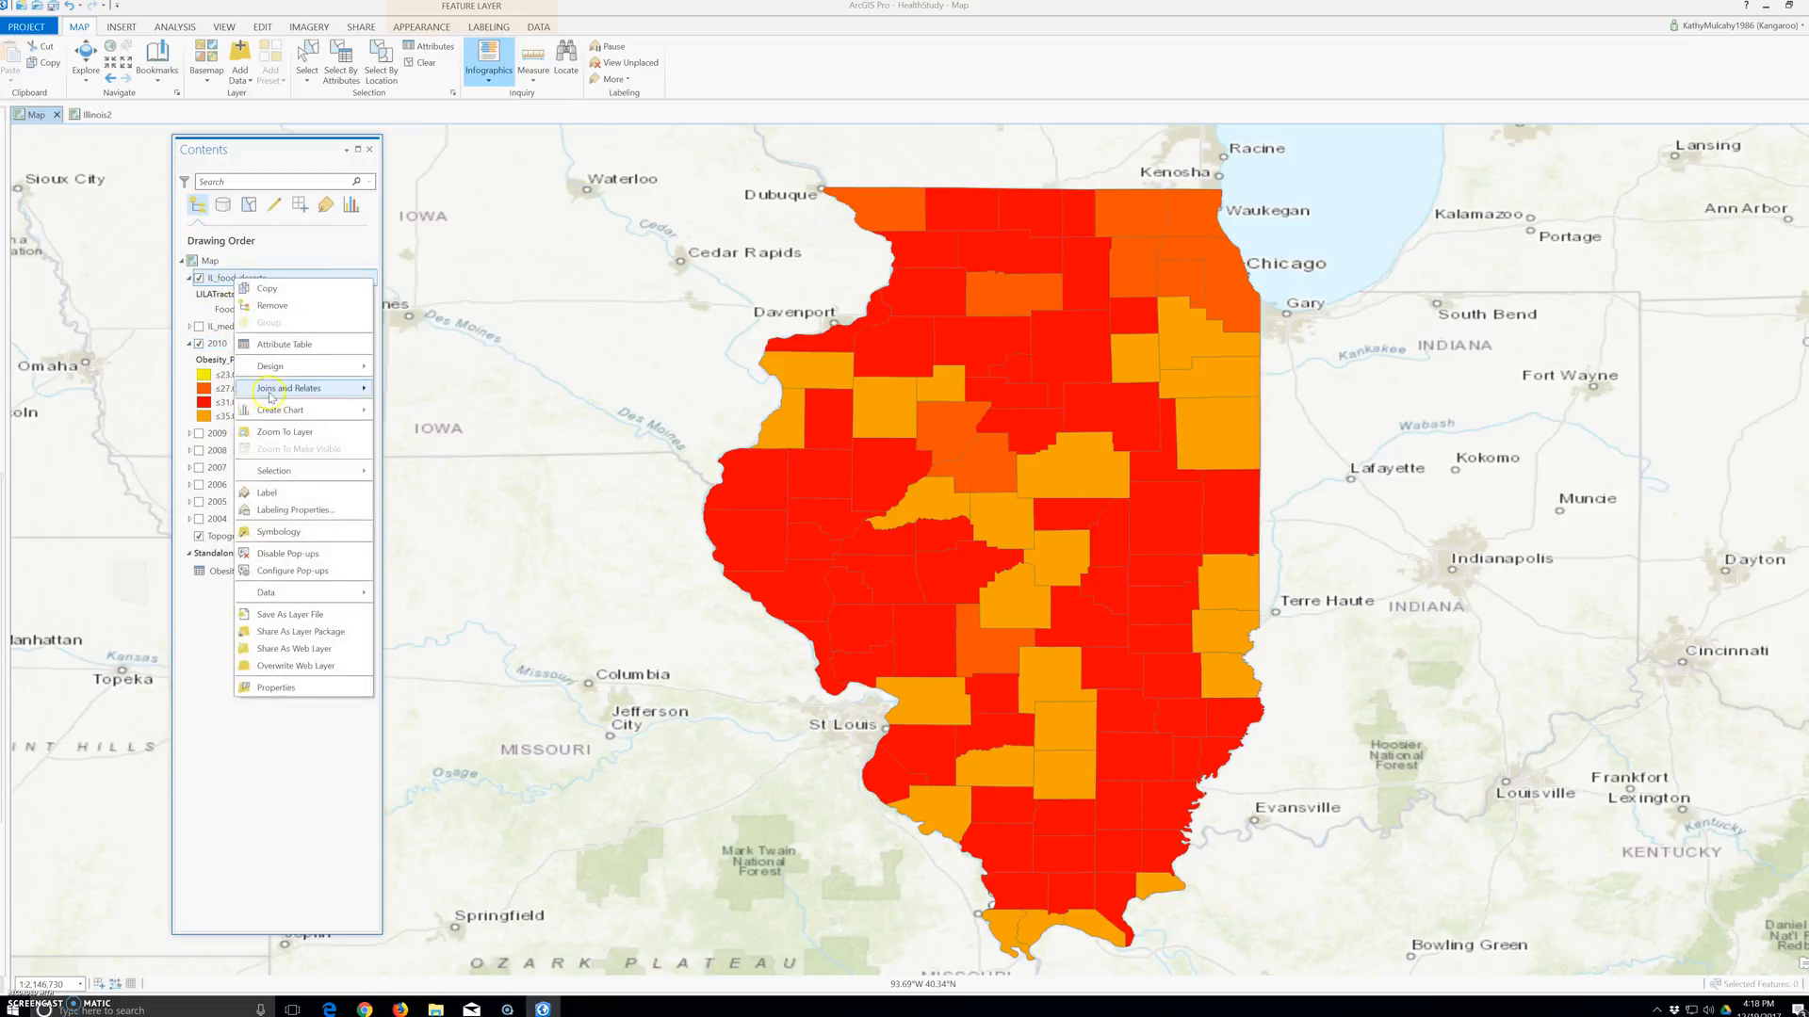
{"action": "left_click", "coordinate": [285, 432]}
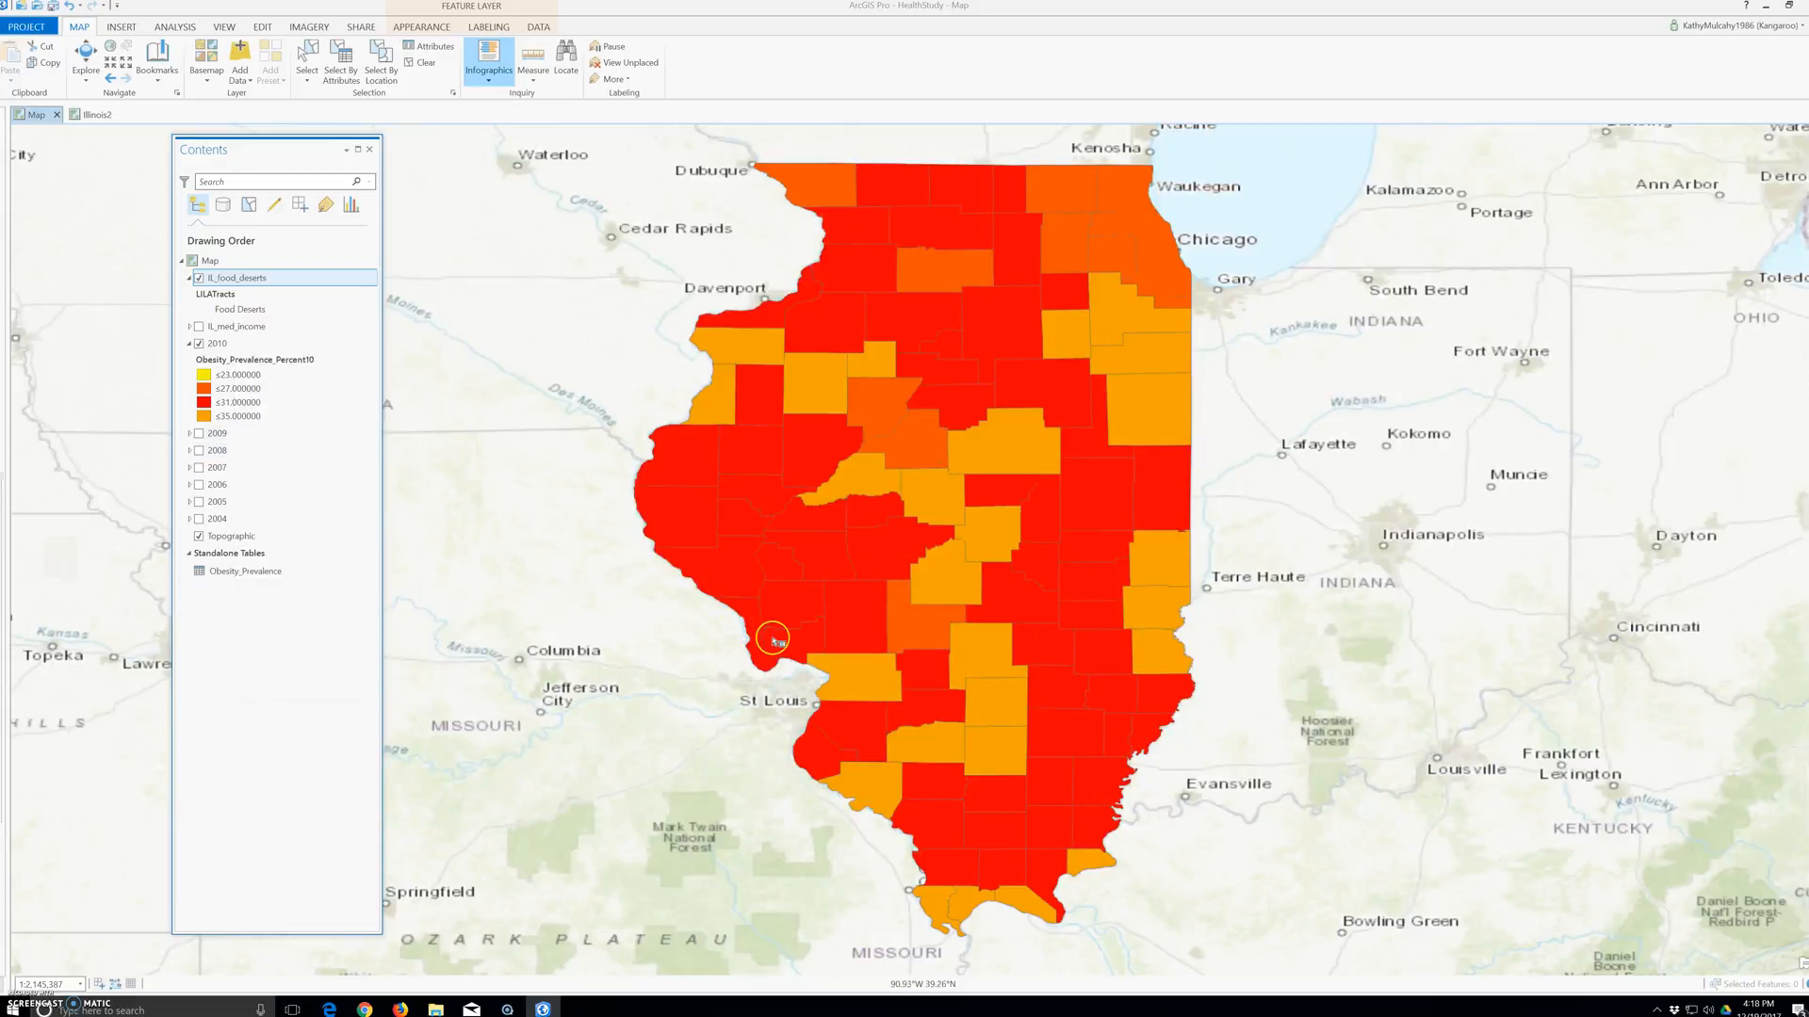
- Dismiss the infographic popup opened over Illinois and switch to the Select tool
{"action": "scroll", "coordinate": [773, 639], "scroll_direction": "up", "scroll_amount": 2}
{"action": "scroll", "coordinate": [773, 638], "scroll_direction": "down", "scroll_amount": 4}
{"action": "left_click", "coordinate": [747, 427]}
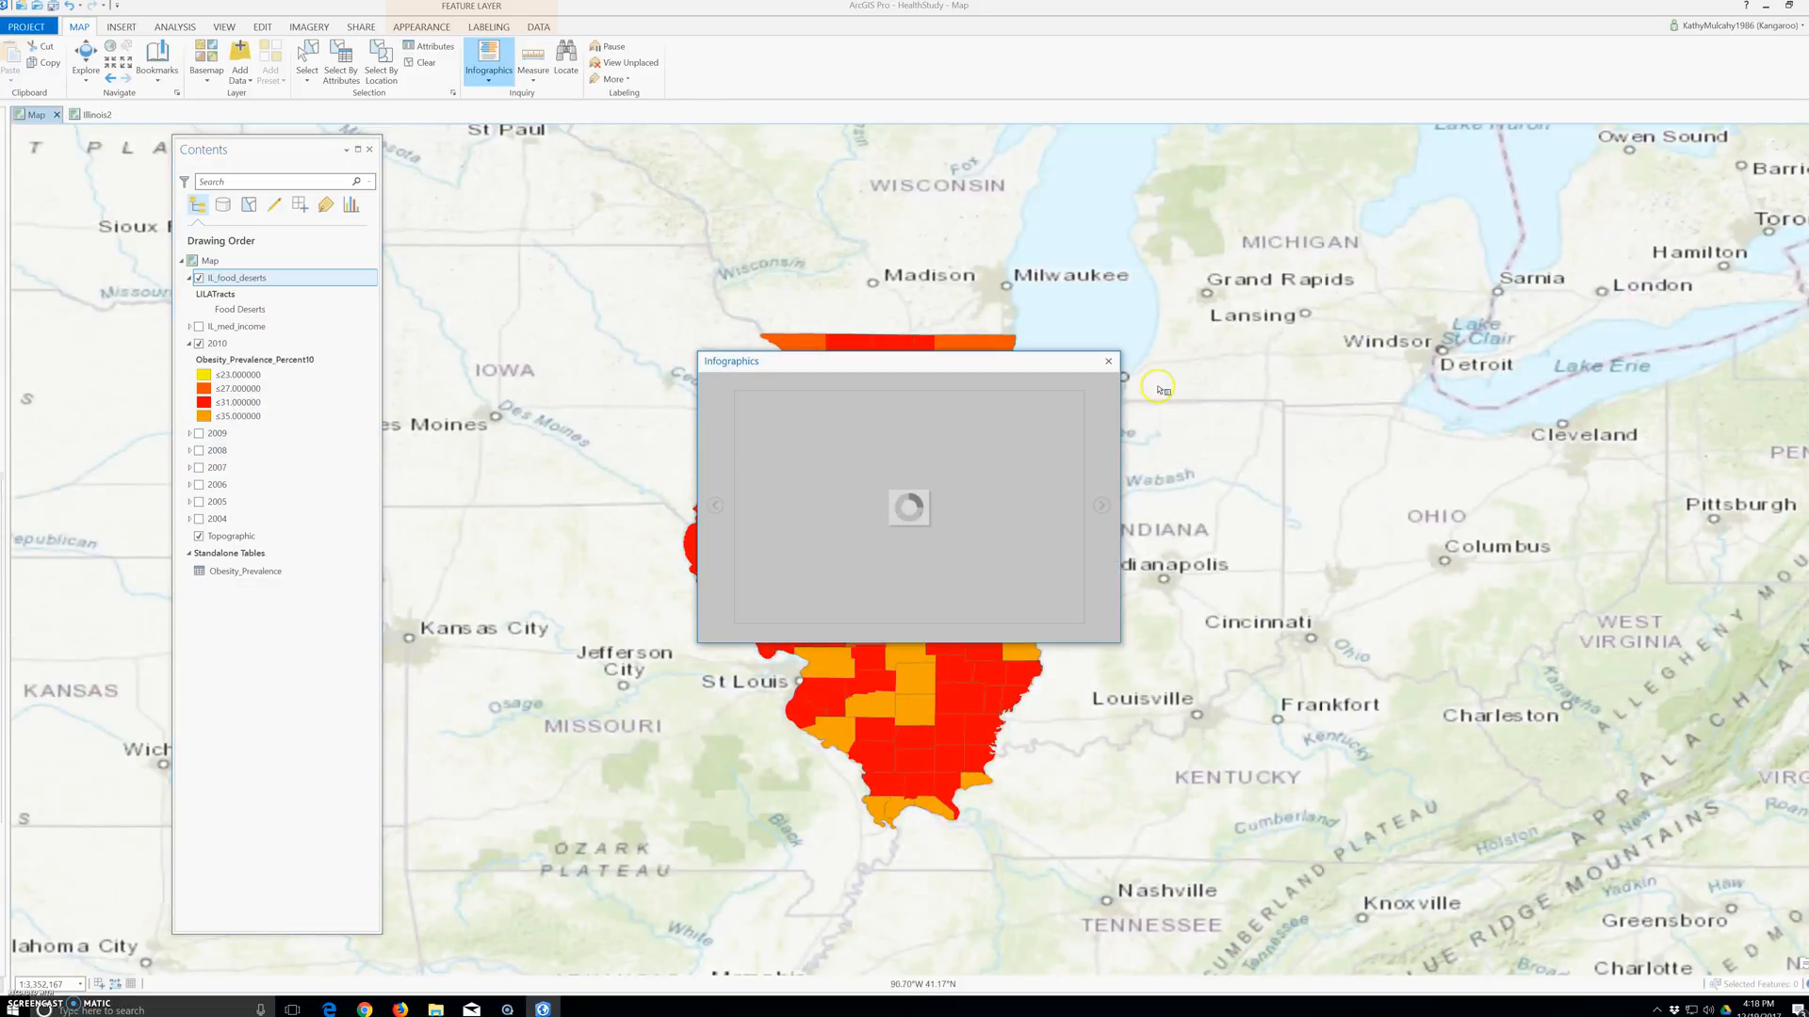
{"action": "left_click", "coordinate": [1108, 360]}
{"action": "left_click", "coordinate": [486, 72]}
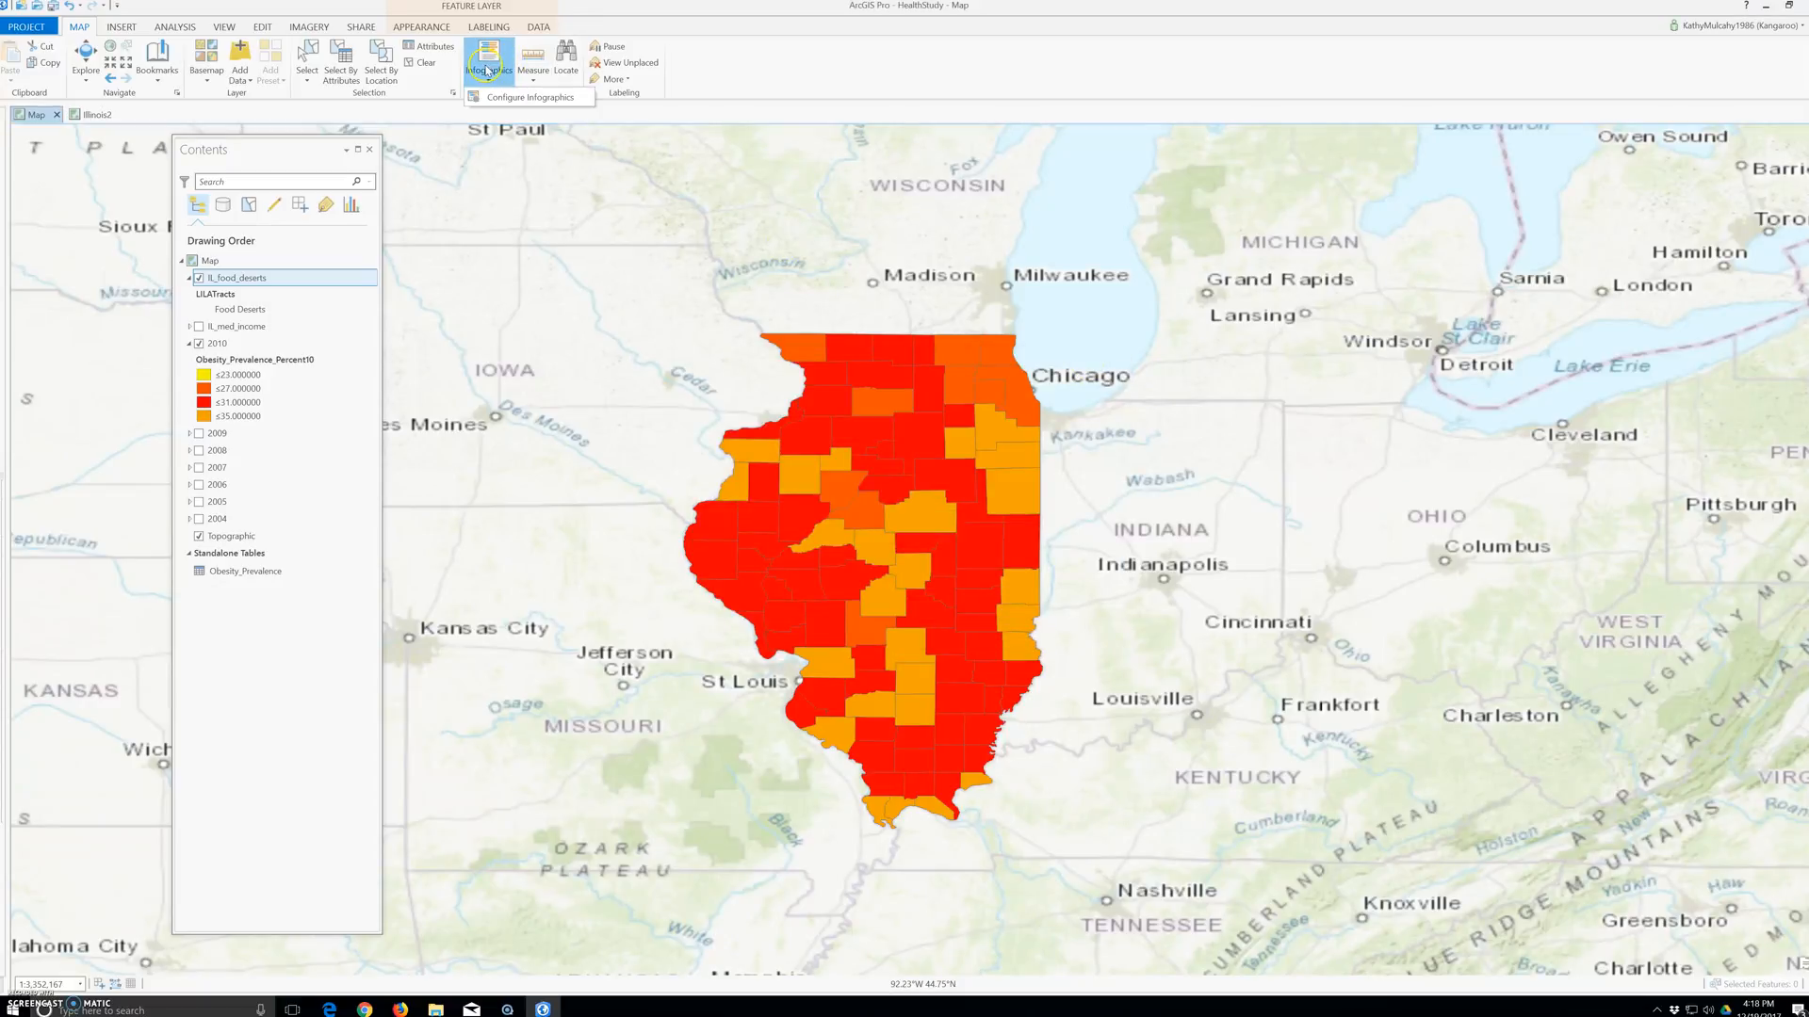
{"action": "left_click", "coordinate": [310, 64]}
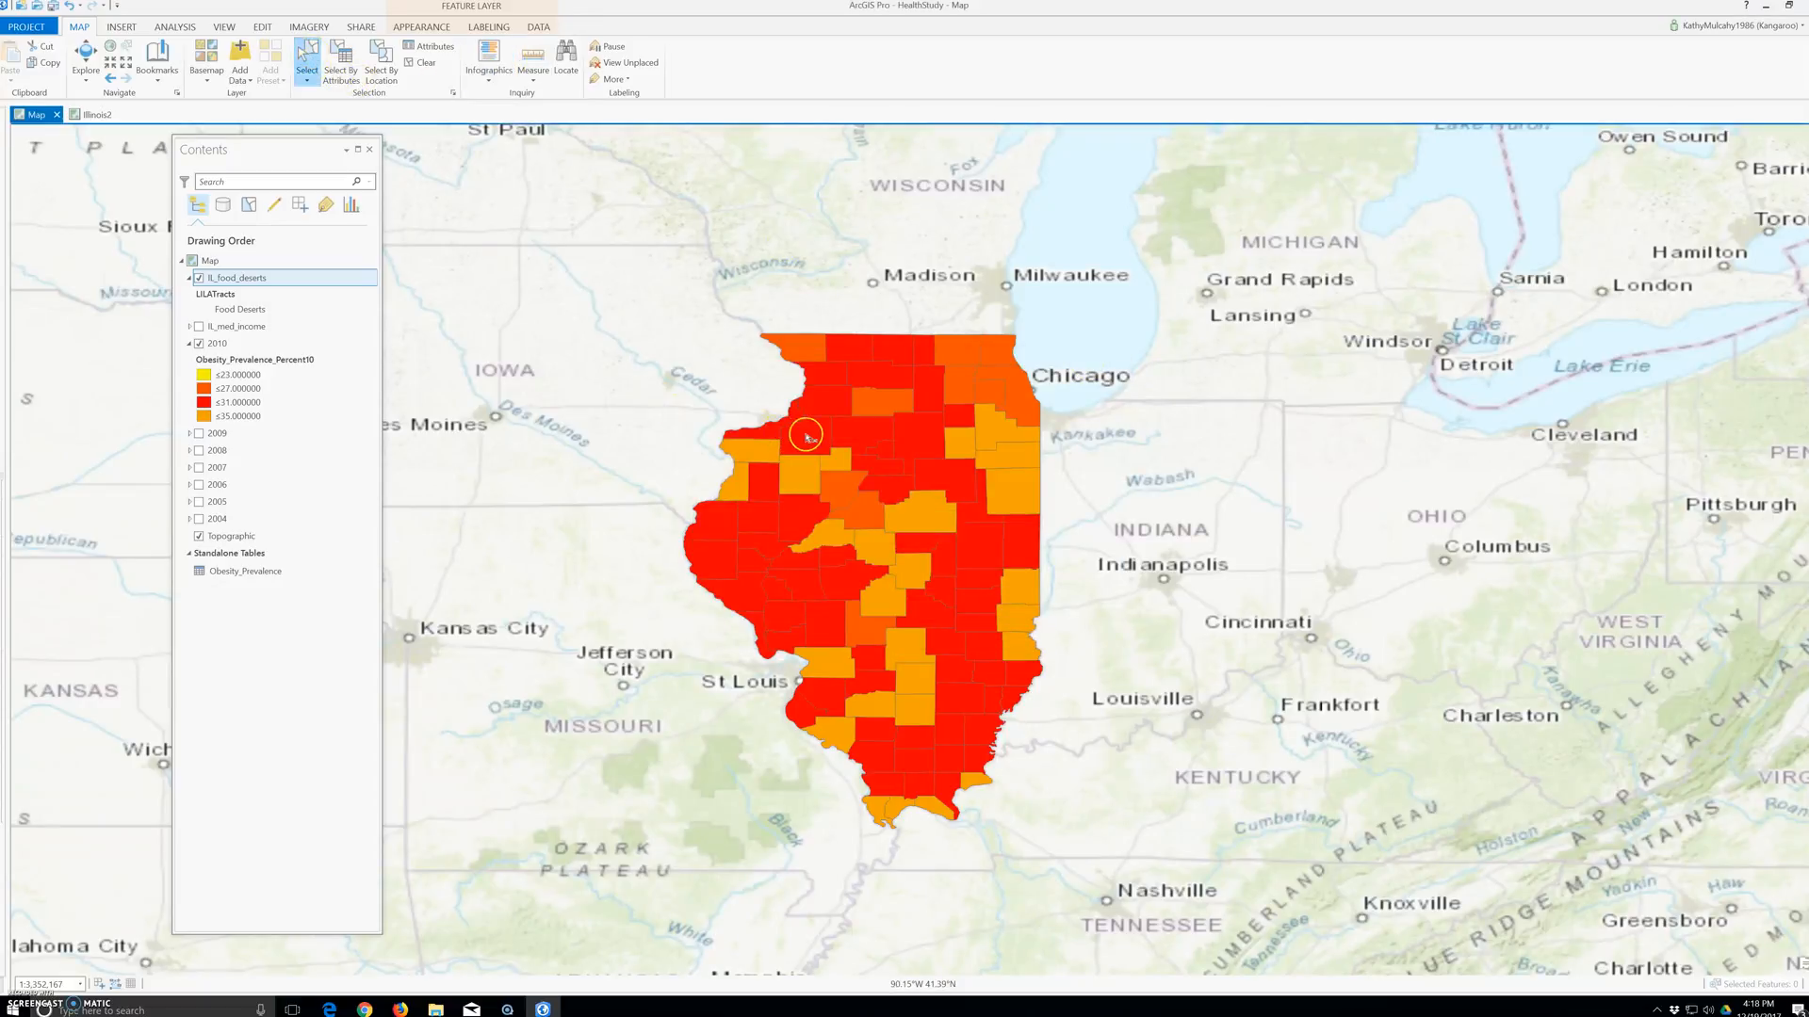
- Add the IL_food_deserts.lyrx layer file from the HealthStudy Data folder to the map
{"action": "left_click", "coordinate": [243, 61]}
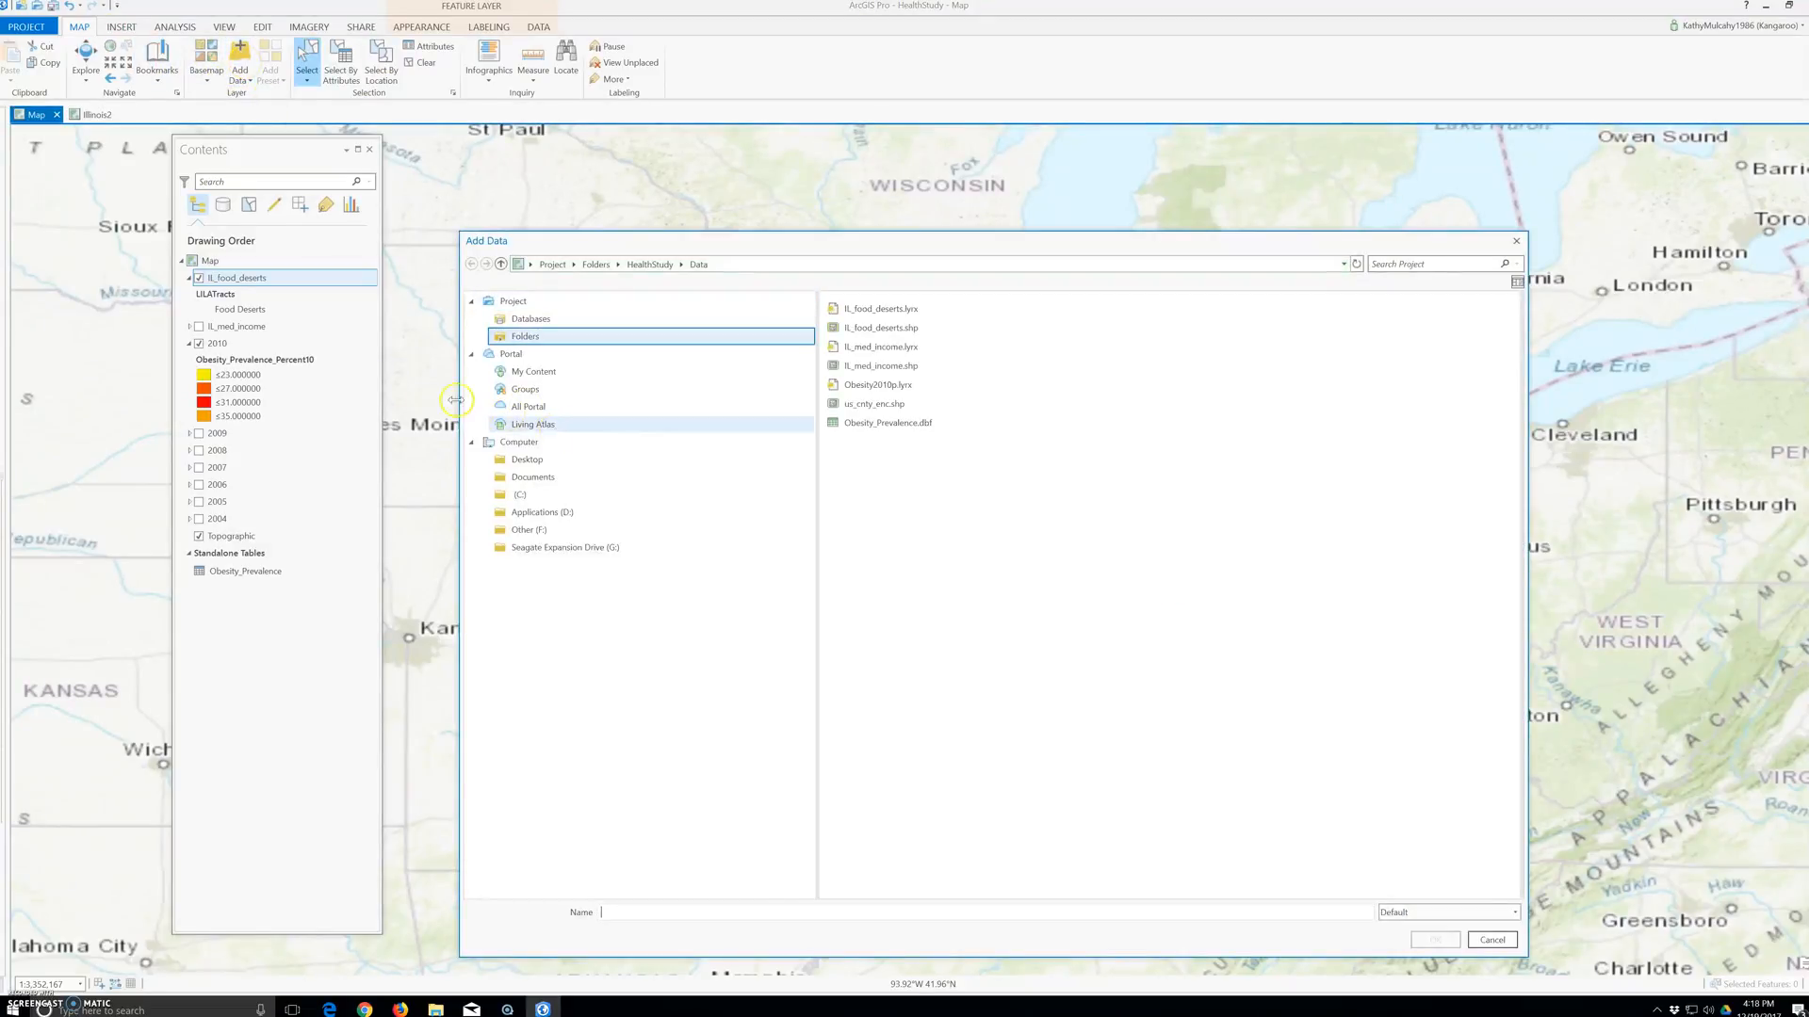
{"action": "left_click", "coordinate": [867, 367]}
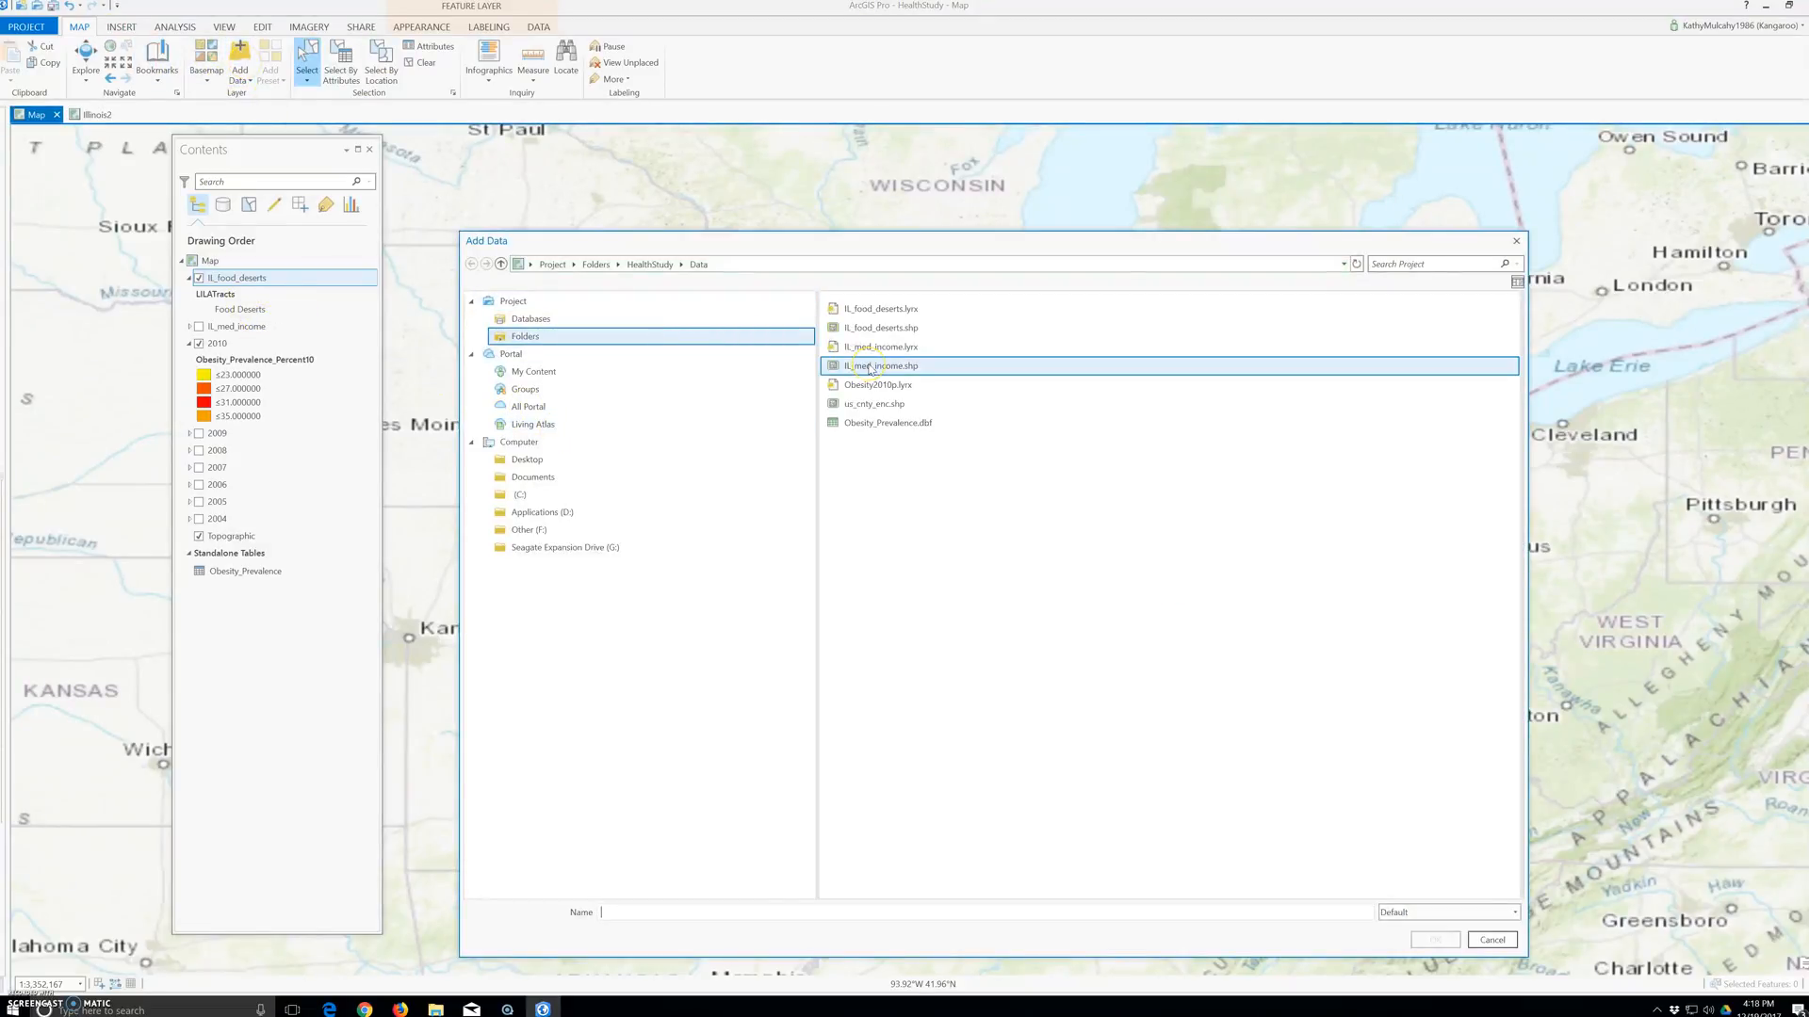
{"action": "left_click", "coordinate": [863, 383]}
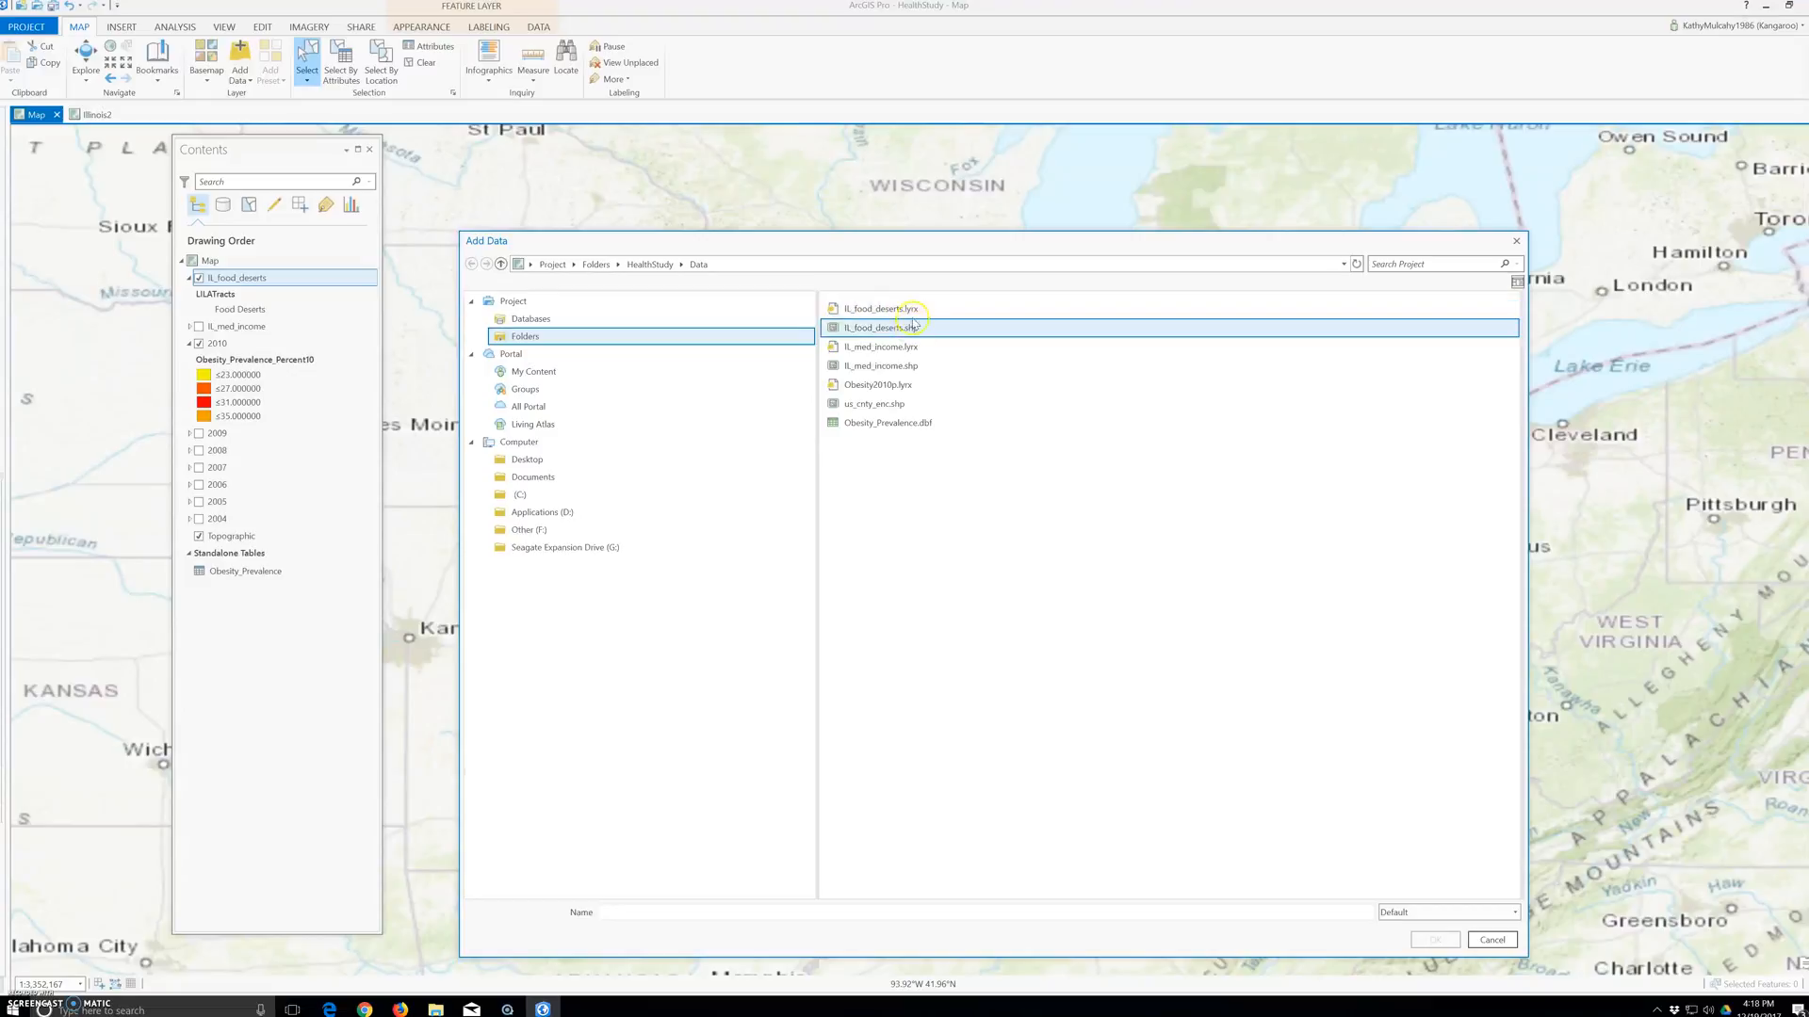
{"action": "left_click", "coordinate": [881, 309]}
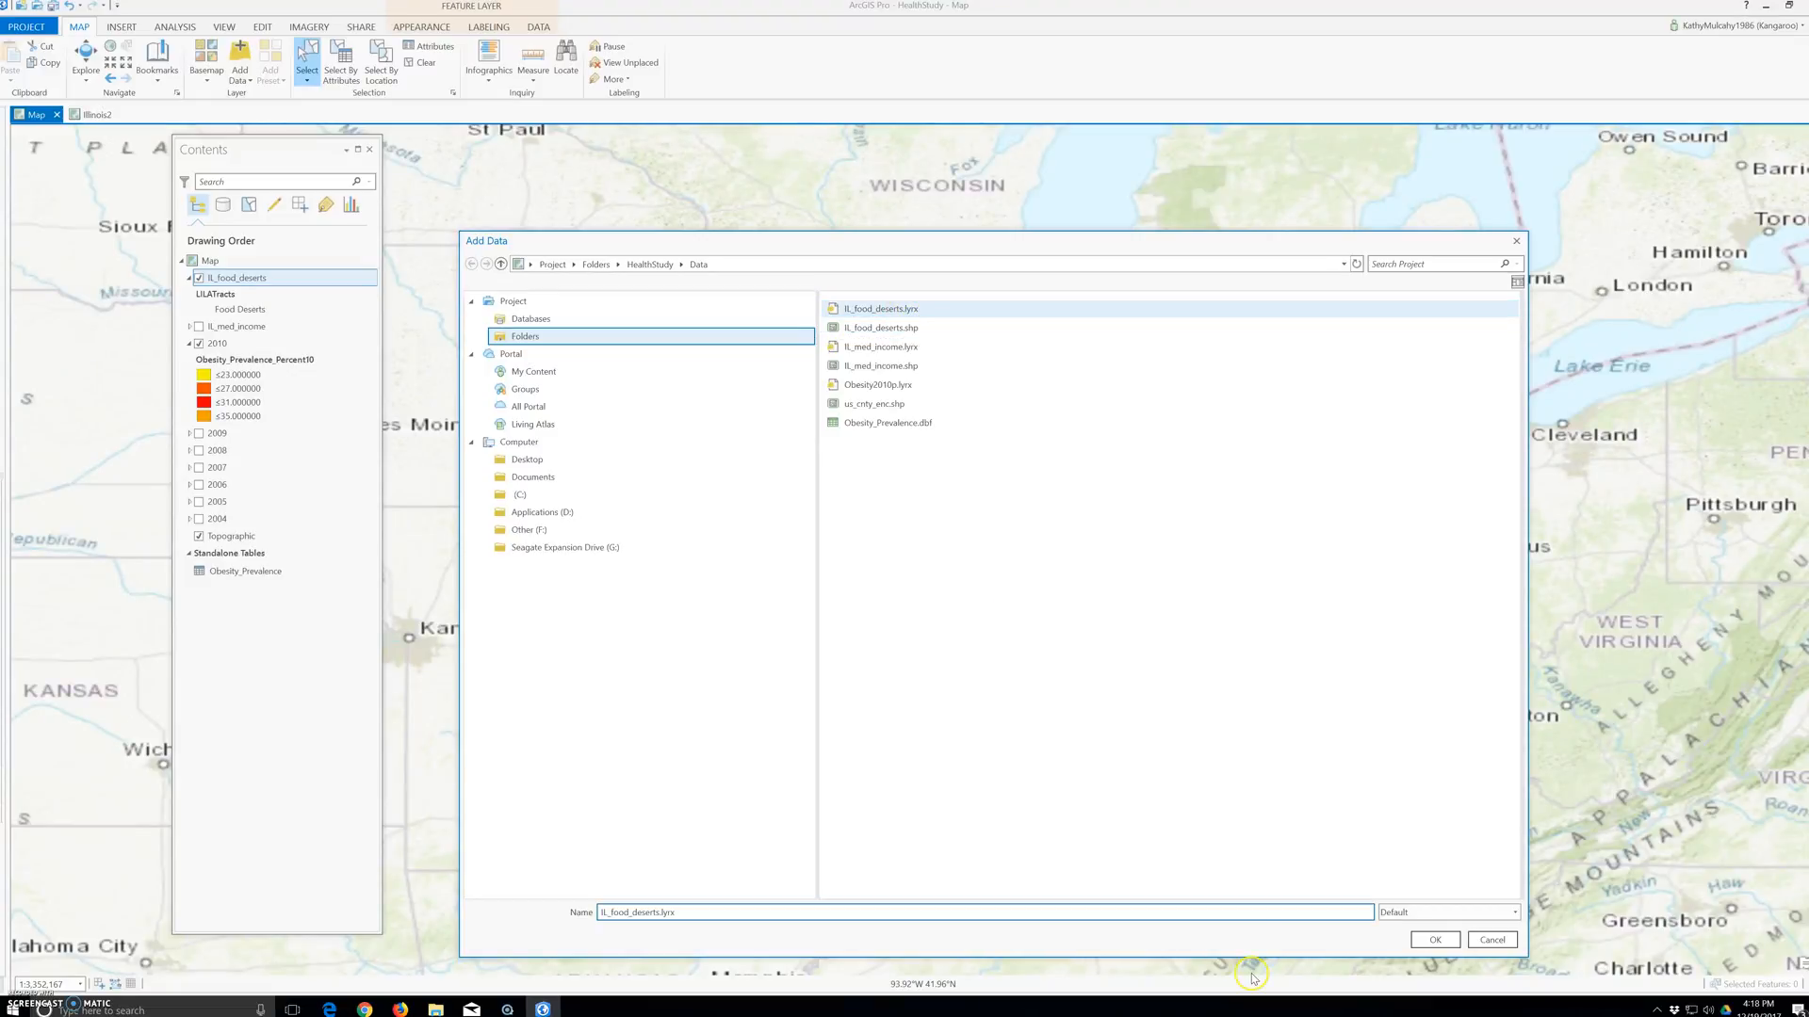
{"action": "left_click", "coordinate": [1427, 945]}
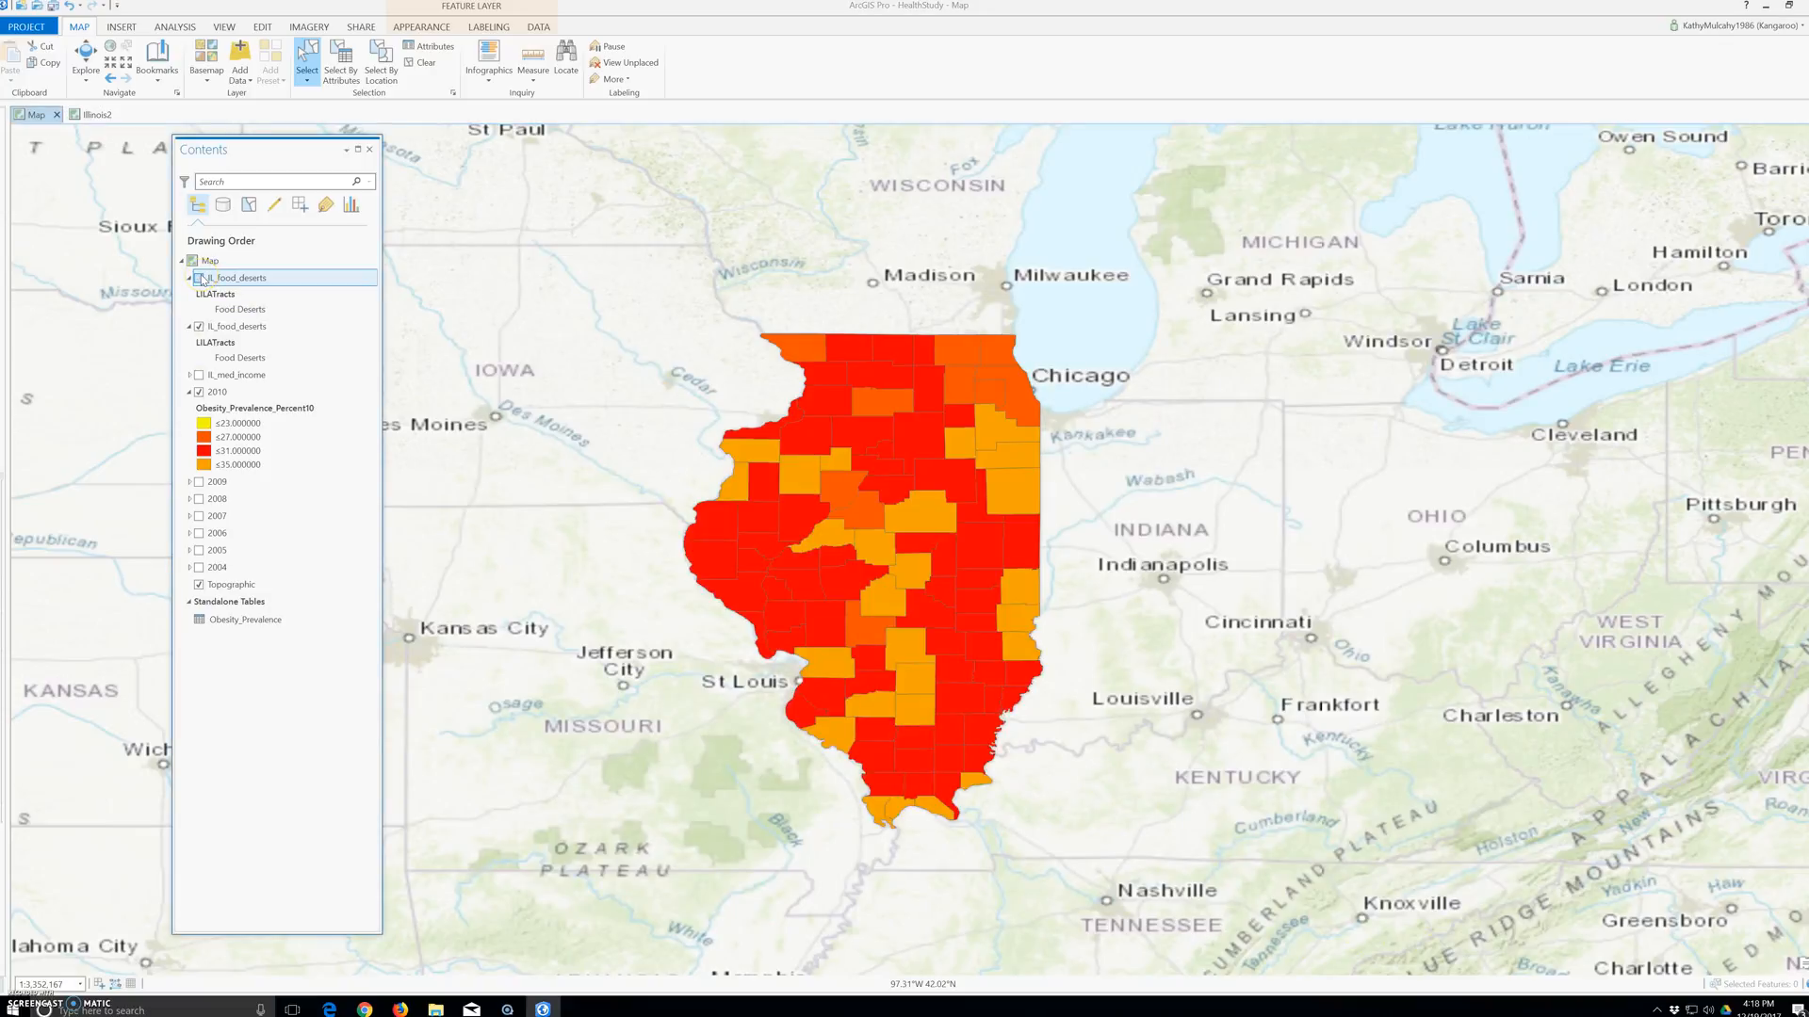
- Switch the Topographic, 2010 and IL_food_deserts layers off and back on to check how the food deserts draw
{"action": "left_click", "coordinate": [198, 585]}
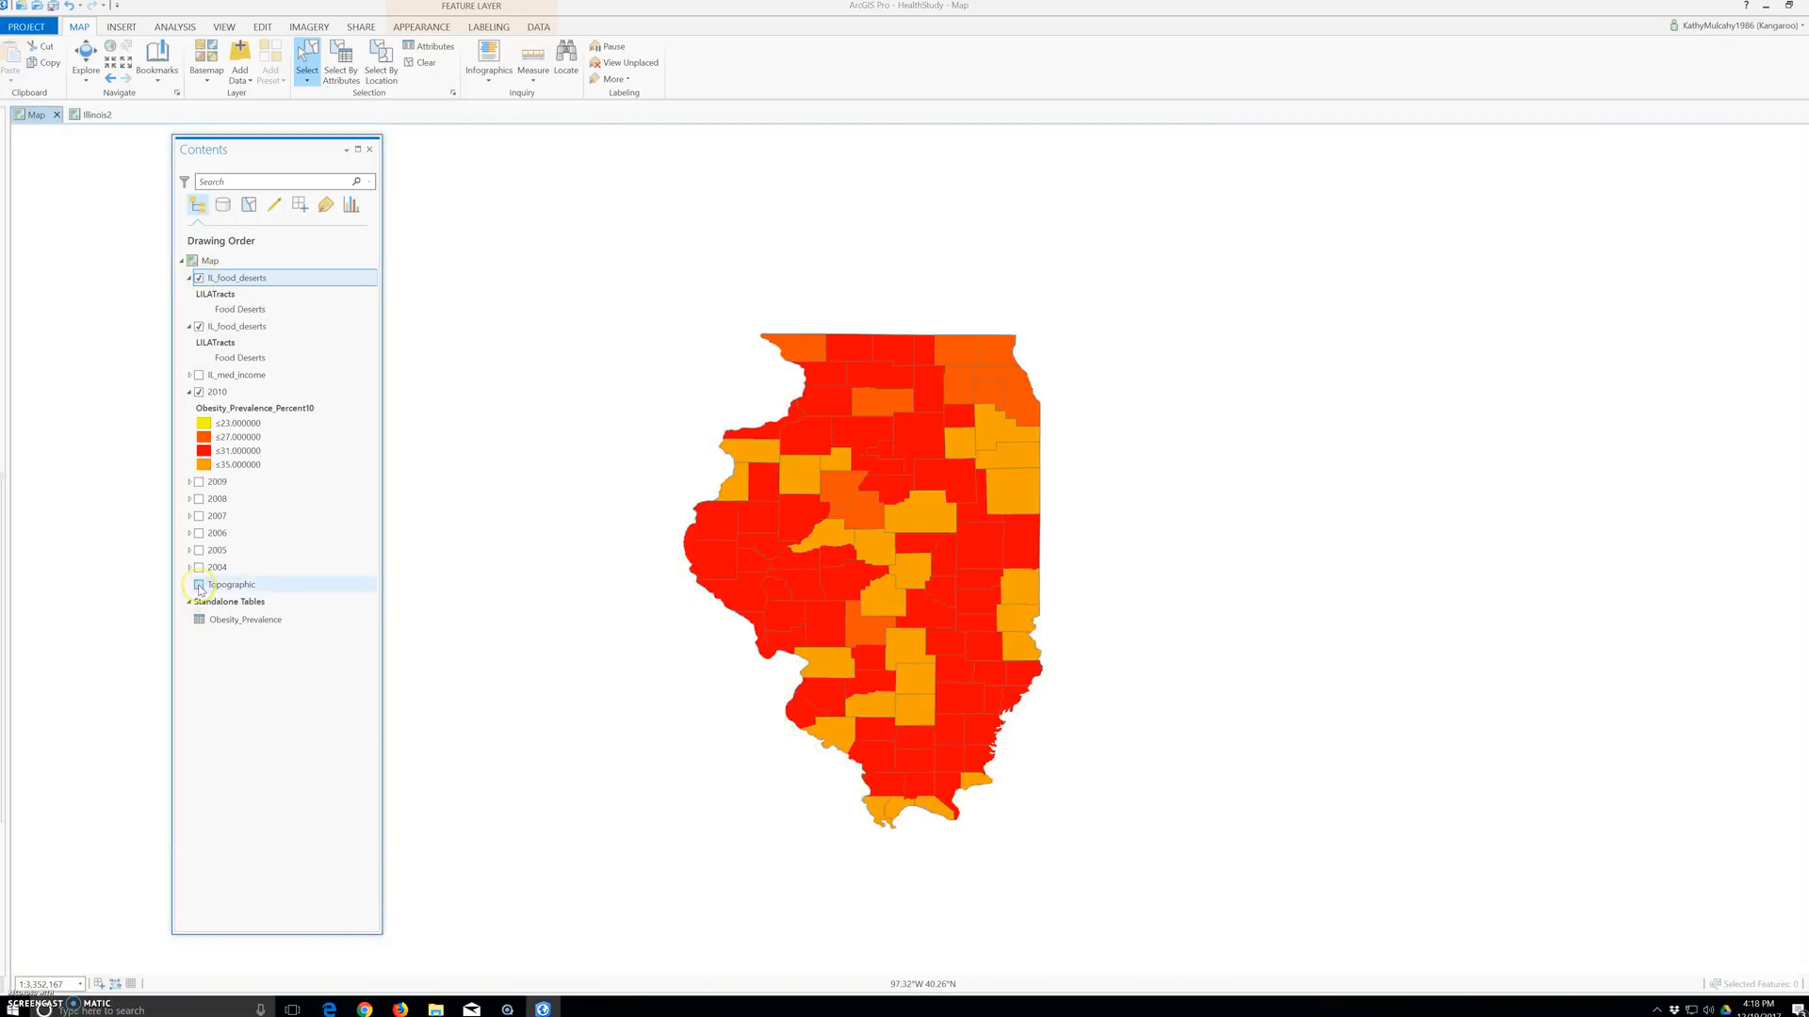
{"action": "left_click", "coordinate": [199, 585]}
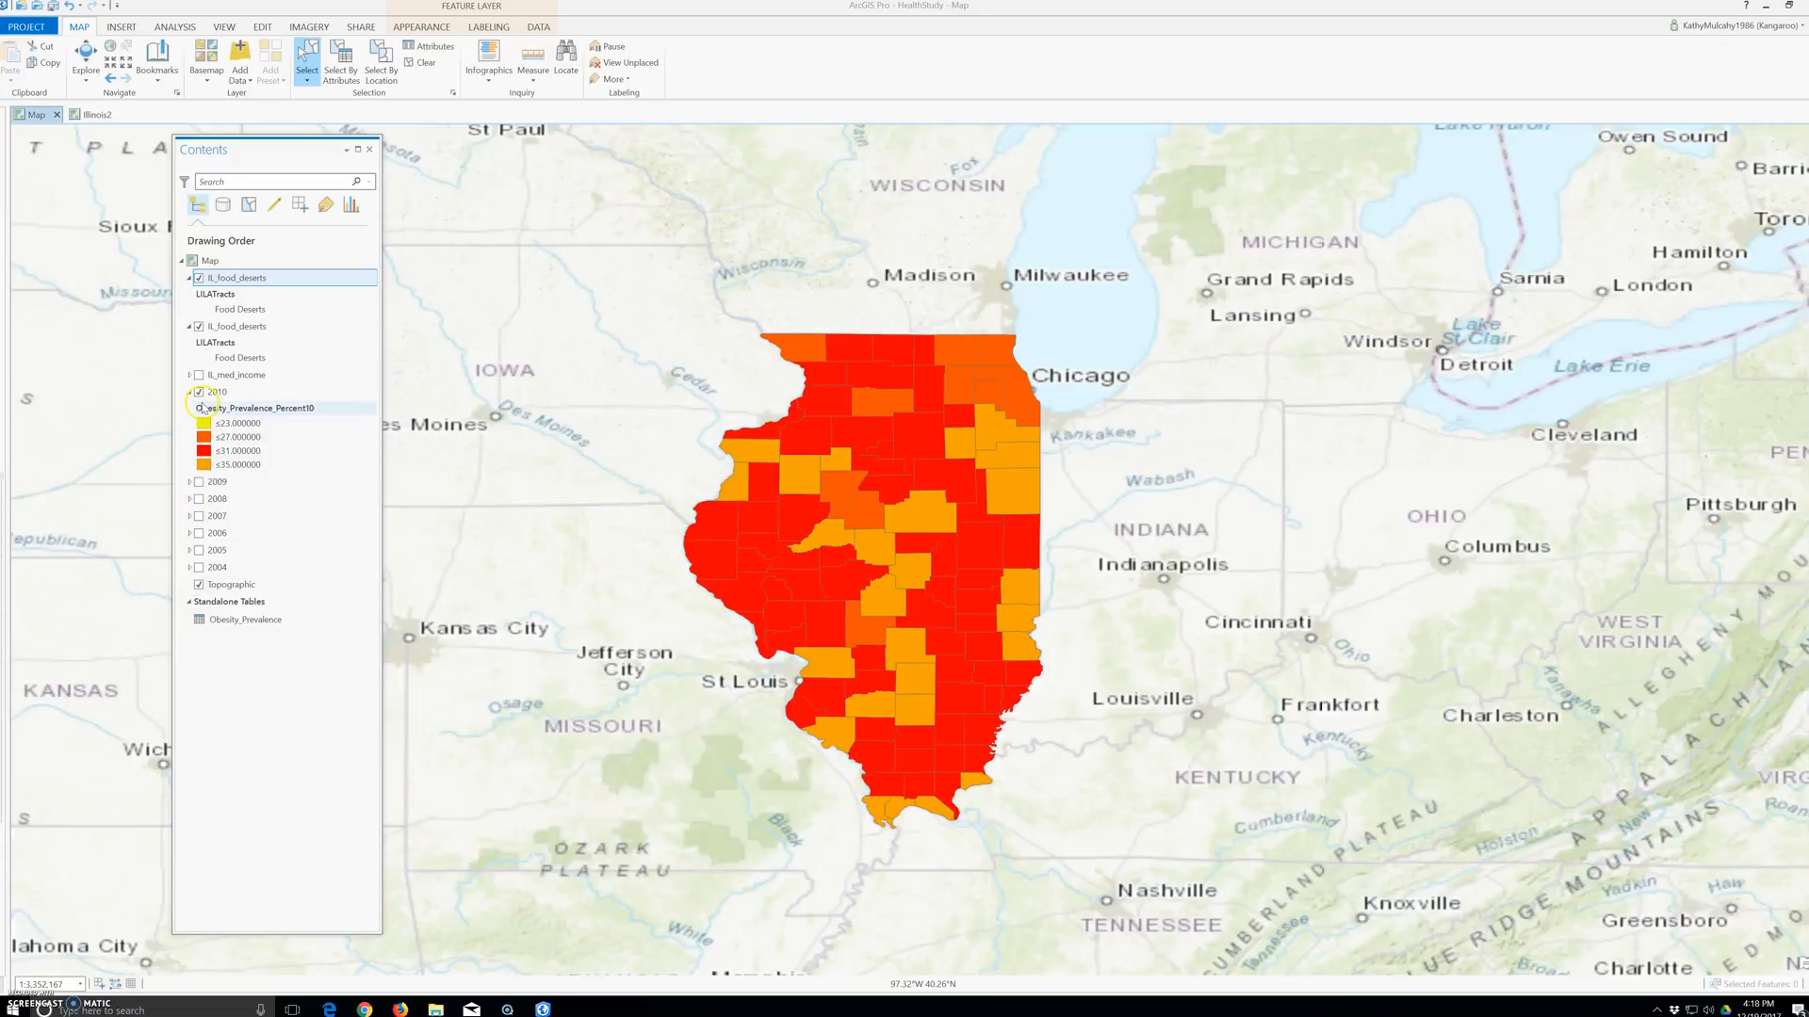
{"action": "left_click", "coordinate": [199, 393]}
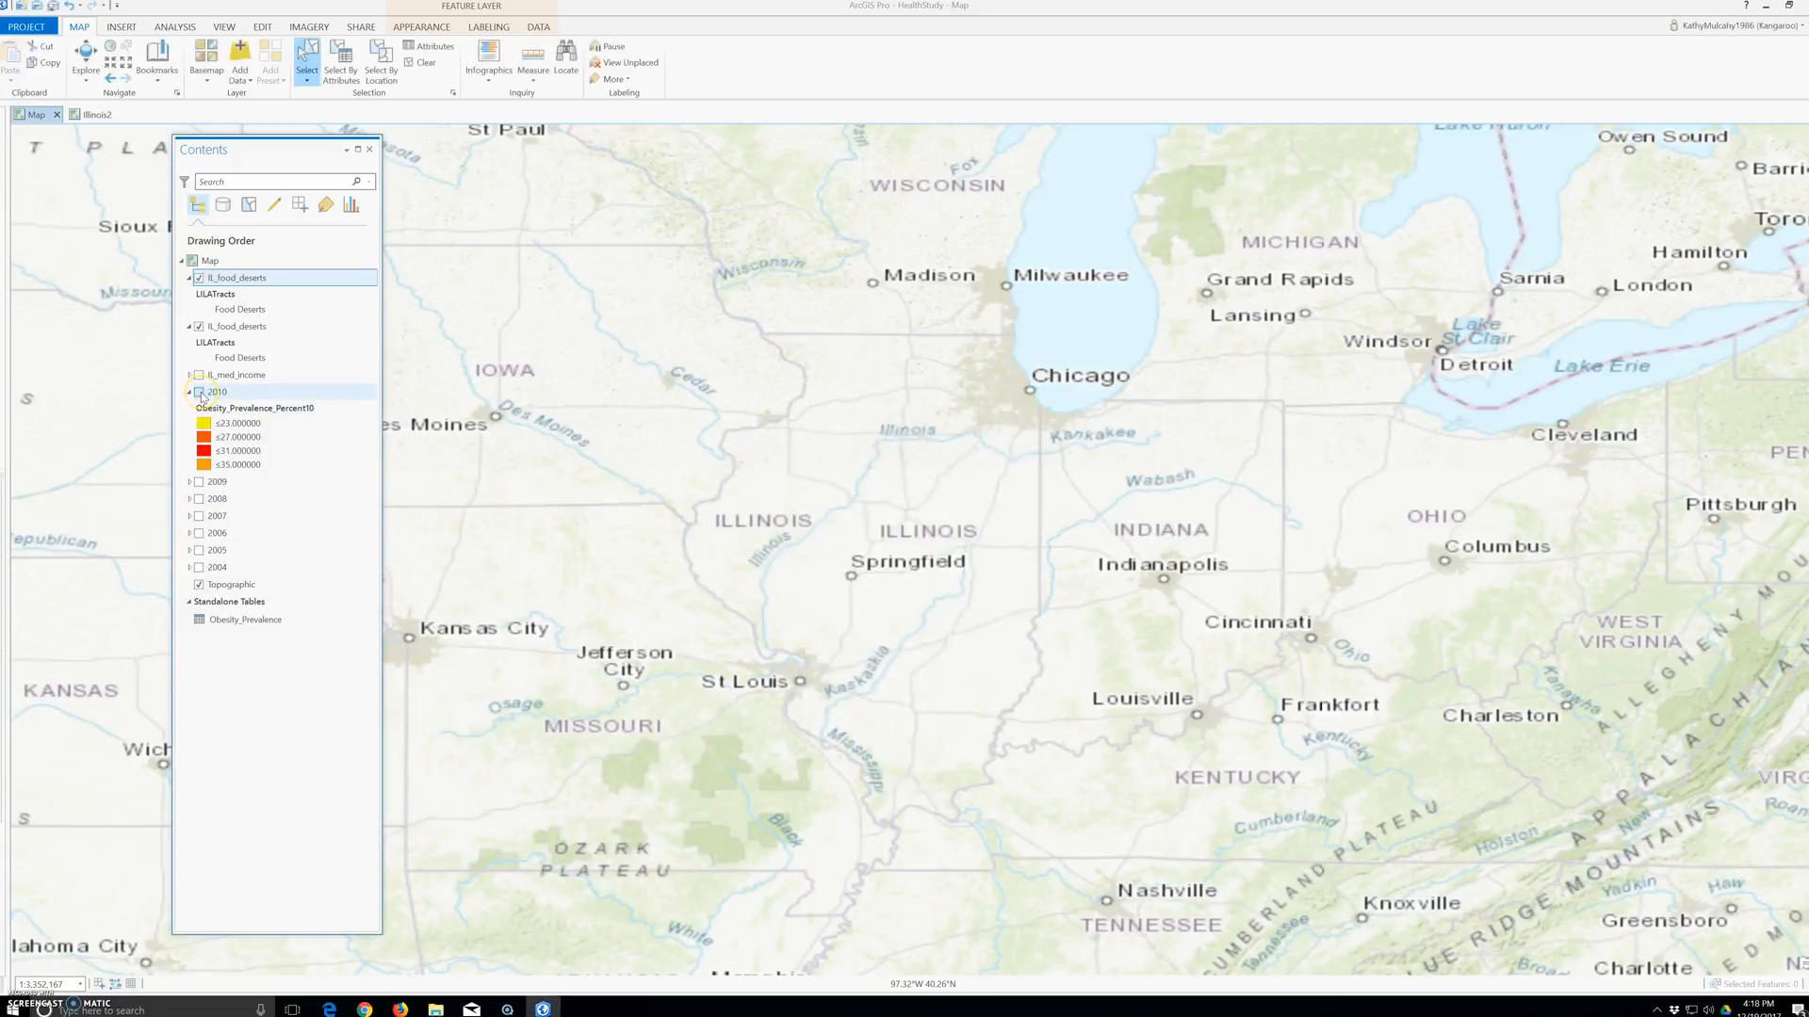
{"action": "left_click", "coordinate": [199, 327]}
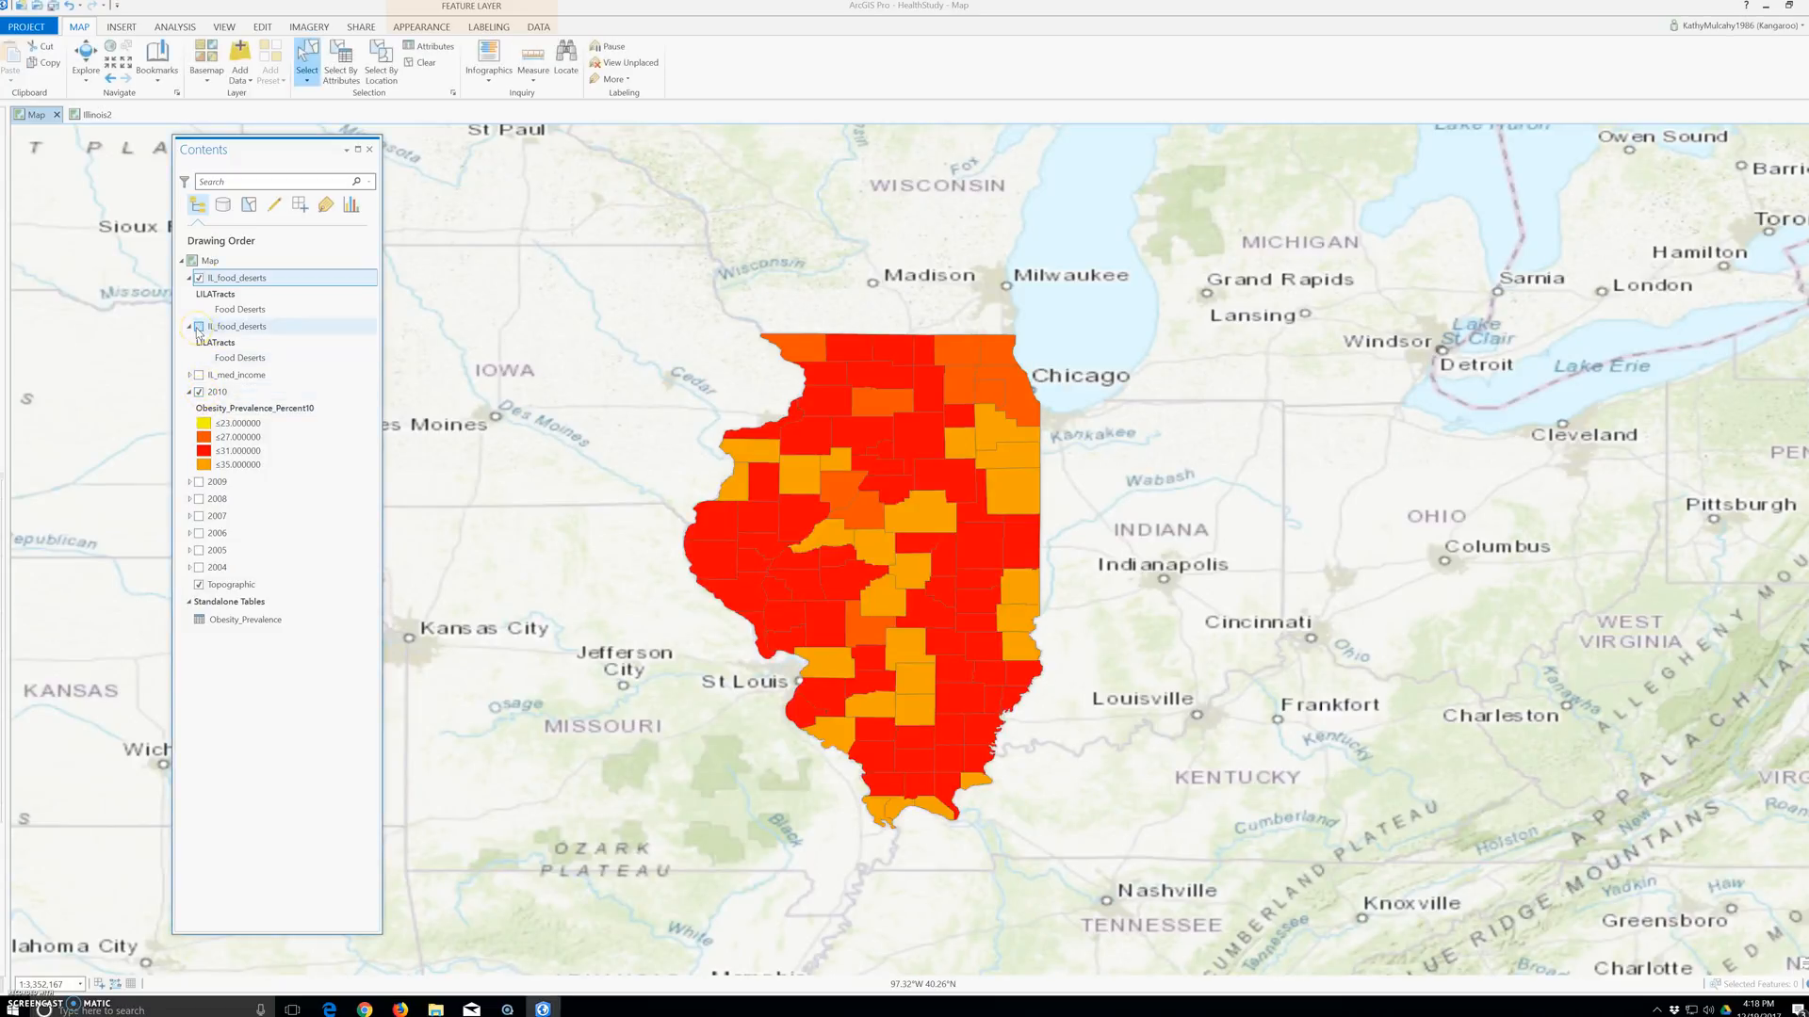
{"action": "left_click", "coordinate": [199, 327]}
{"action": "left_click", "coordinate": [199, 278]}
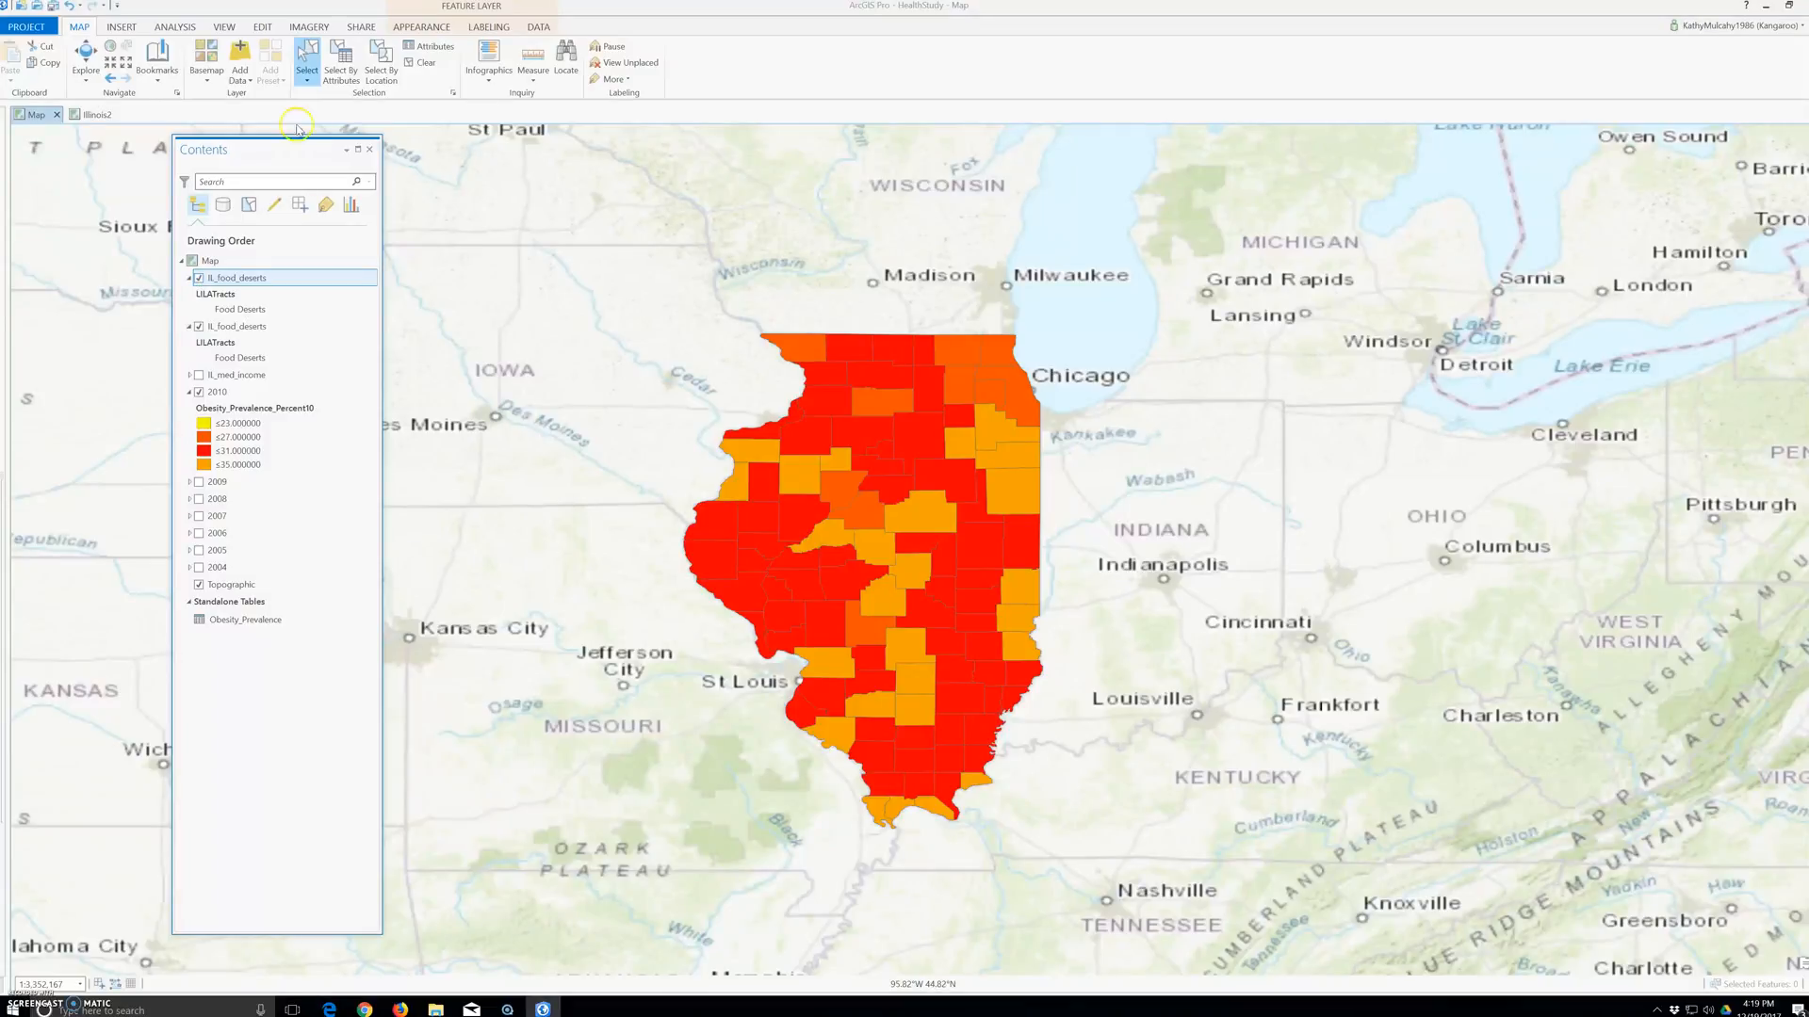
- Try adding the IL_food_deserts.shp shapefile from the HealthStudy Data folder as a layer, and remove it from the map
{"action": "left_click", "coordinate": [239, 58]}
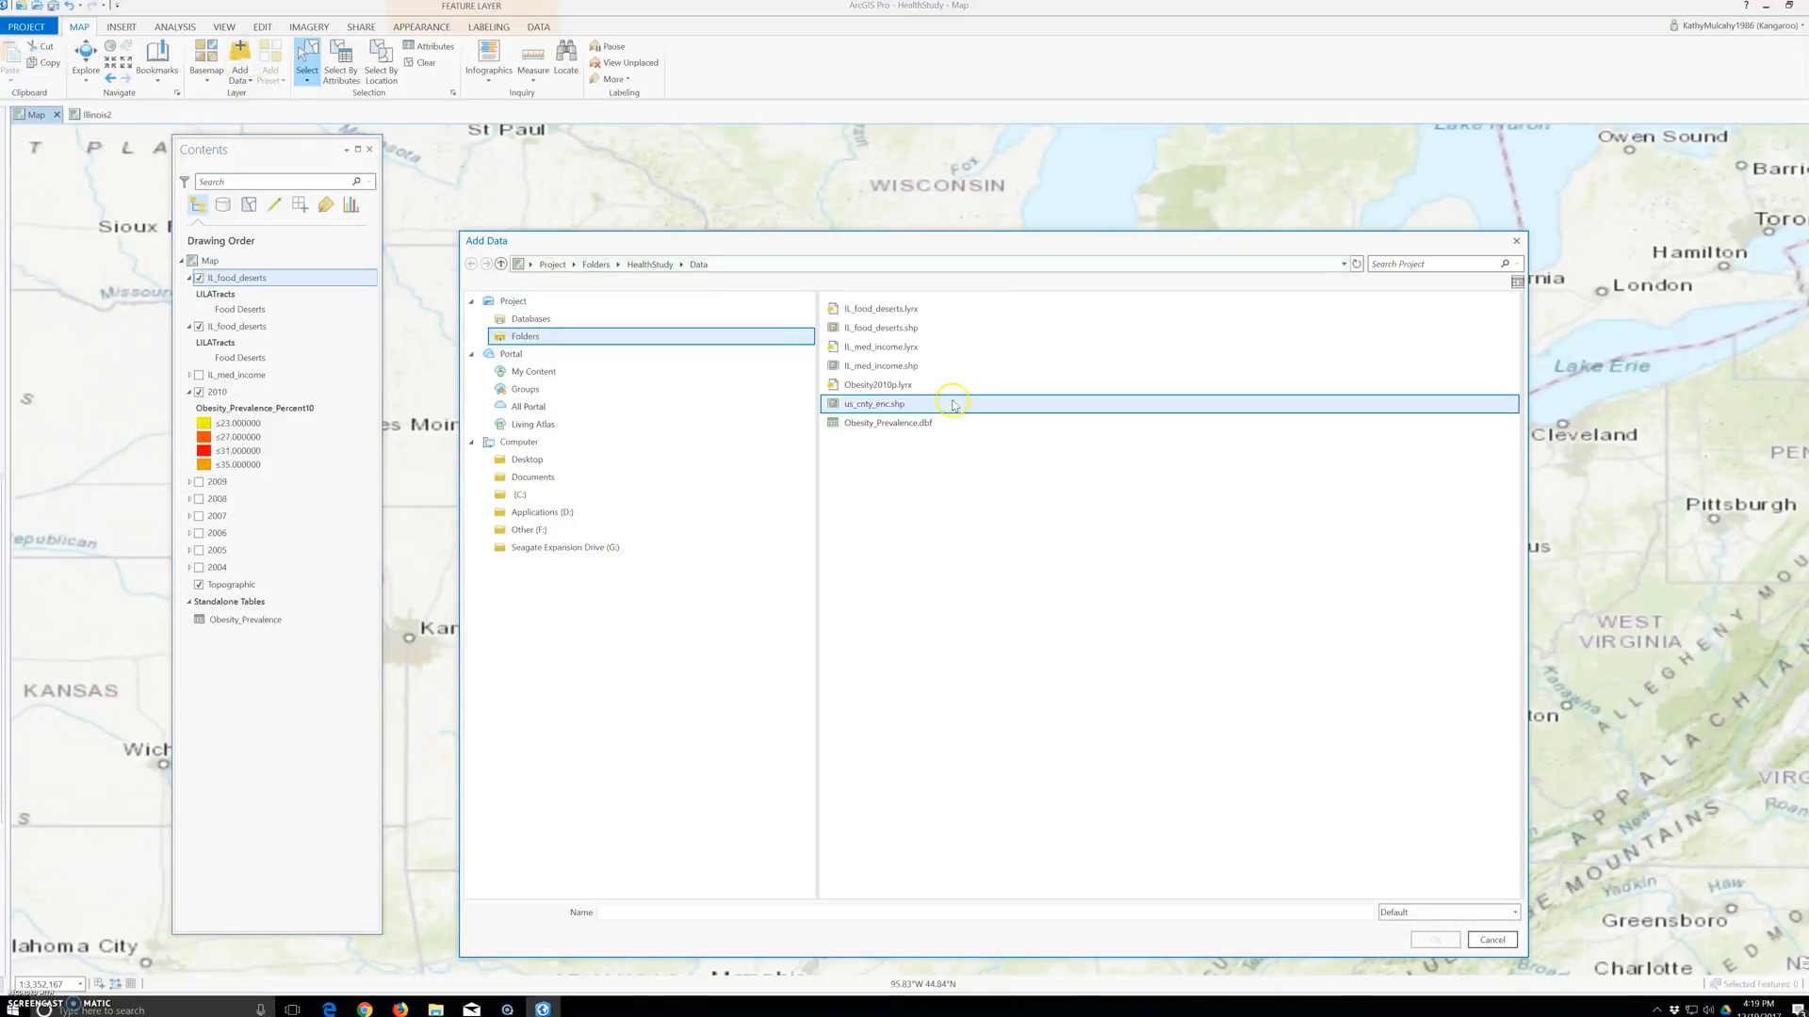
{"action": "left_click", "coordinate": [865, 328]}
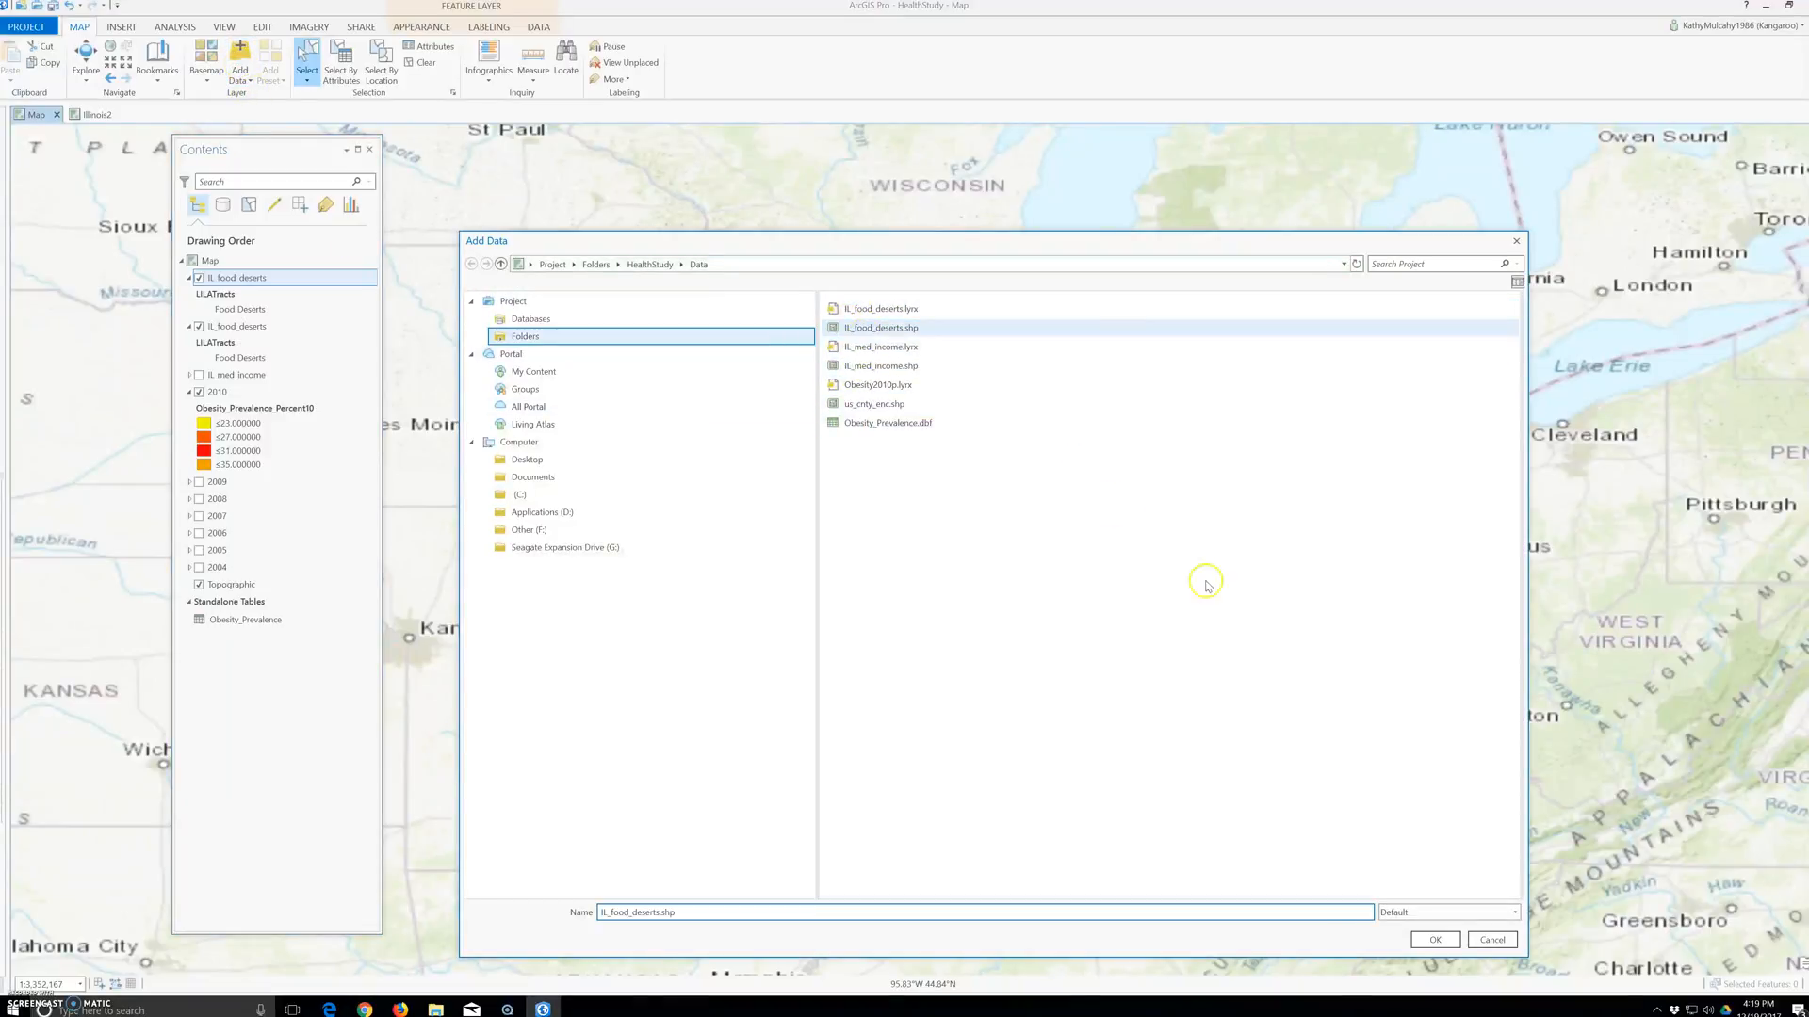
{"action": "left_click", "coordinate": [1434, 939]}
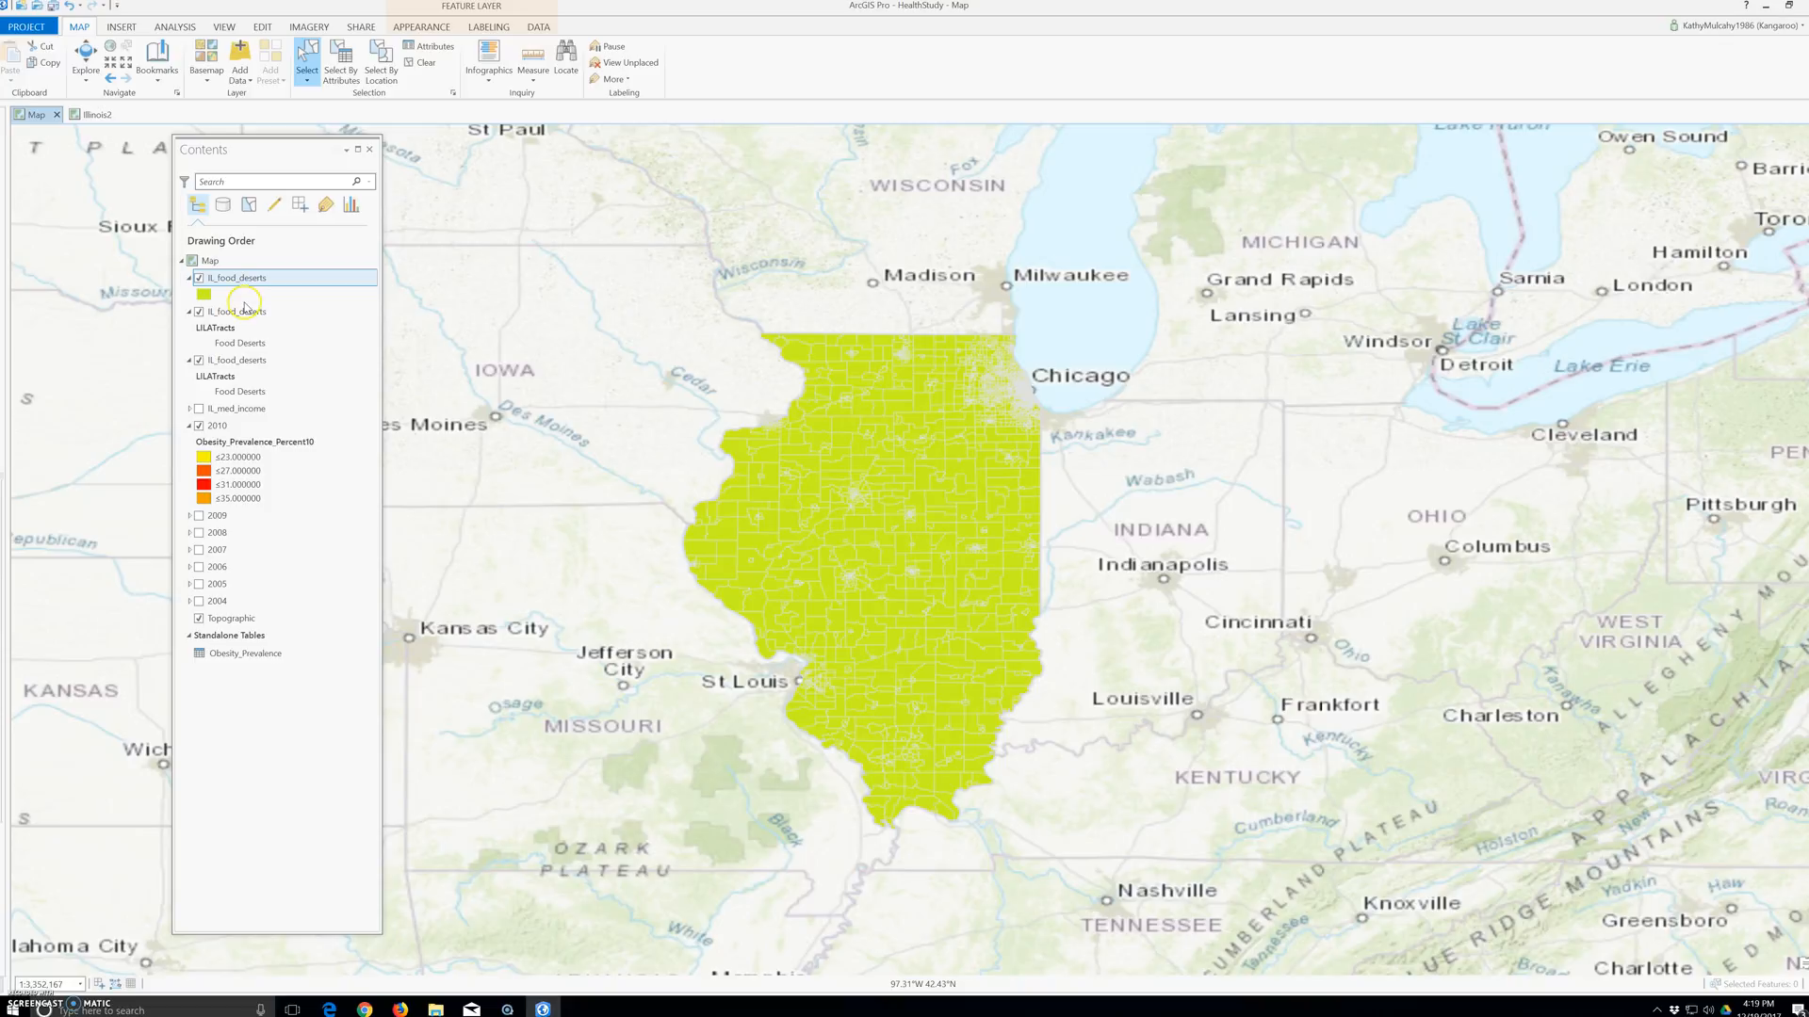
{"action": "right_click", "coordinate": [228, 278]}
{"action": "left_click", "coordinate": [267, 302]}
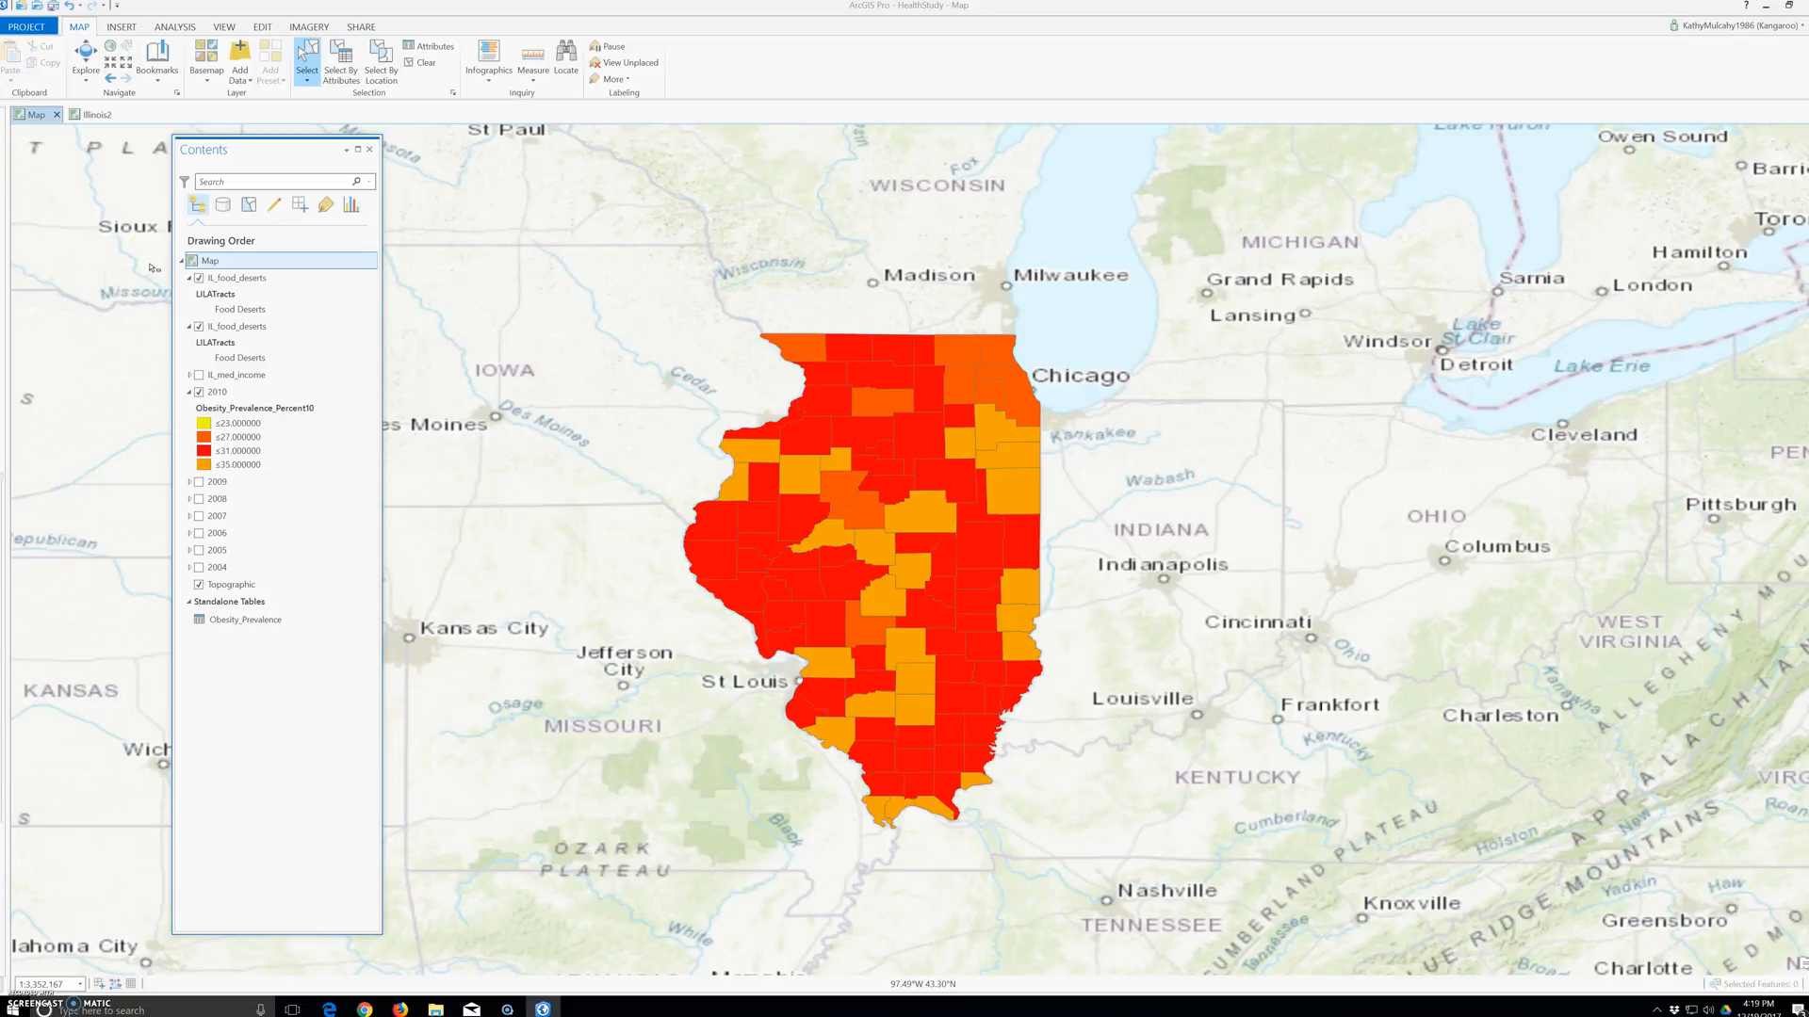
- Check the two IL_food_deserts layers and IL_med_income by toggling their visibility, and view the top layer's properties without changing them
{"action": "left_click", "coordinate": [216, 281]}
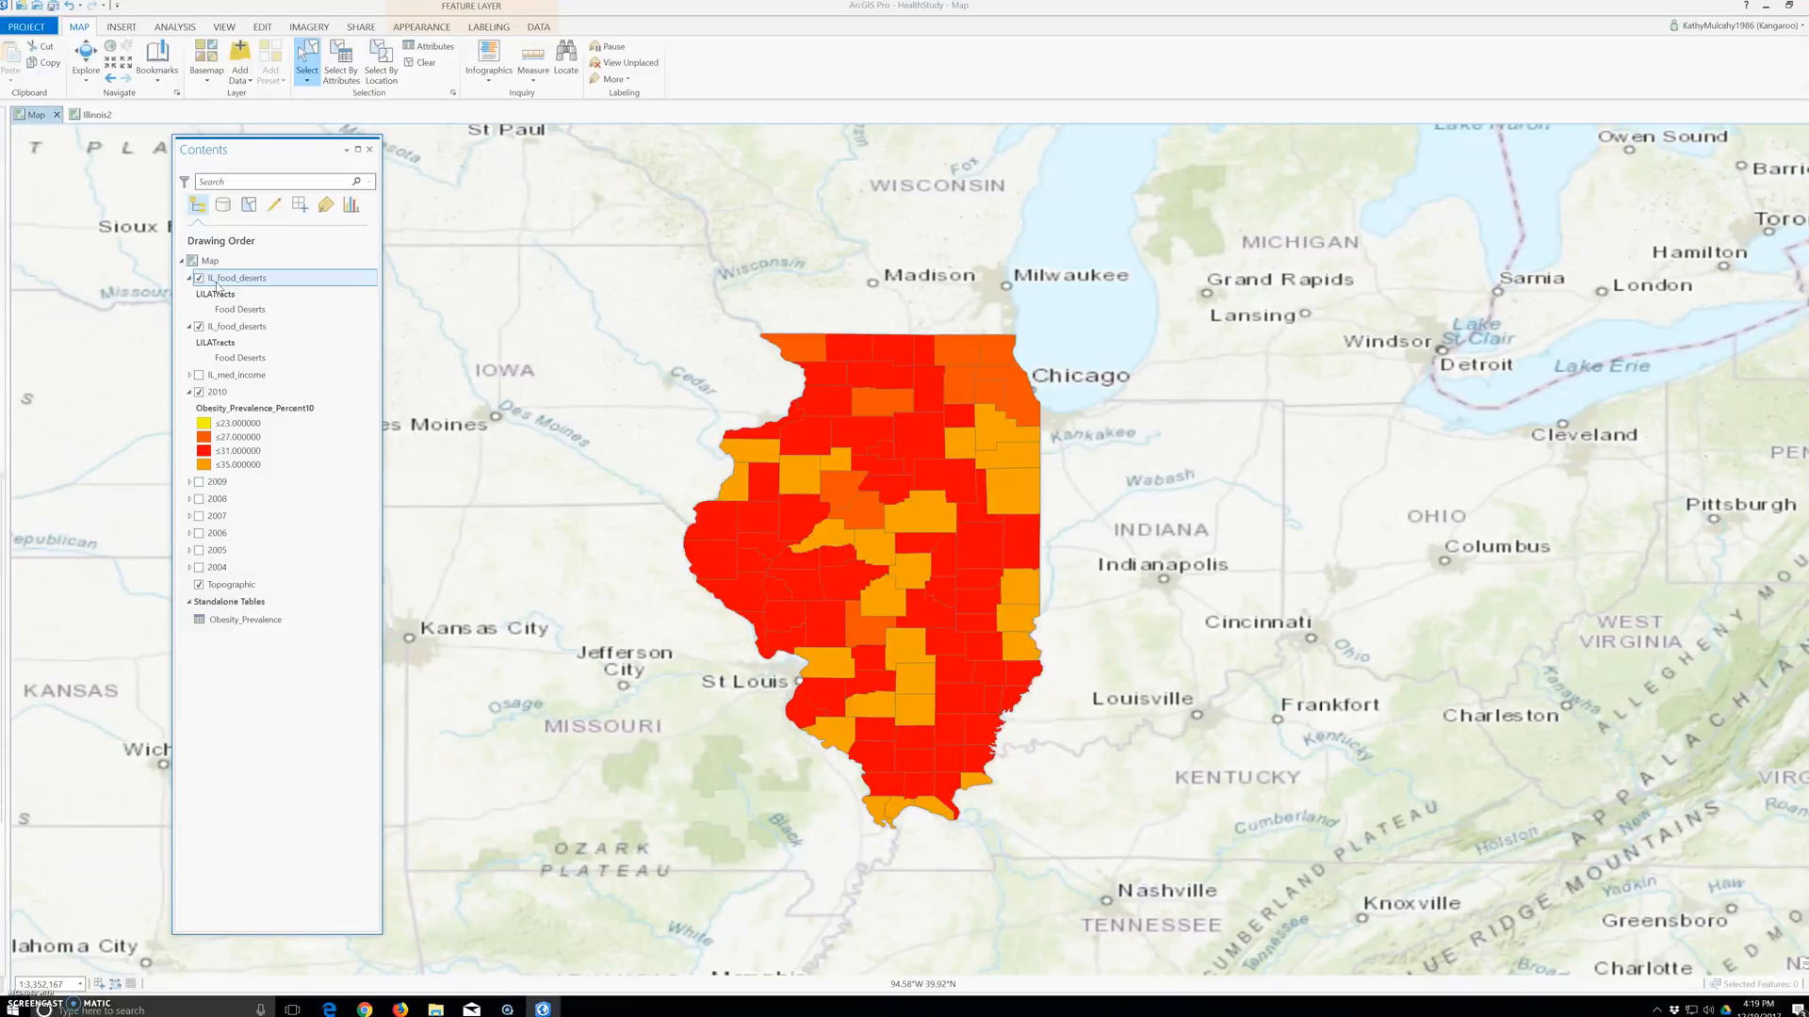
{"action": "left_click", "coordinate": [189, 328]}
{"action": "left_click", "coordinate": [199, 375]}
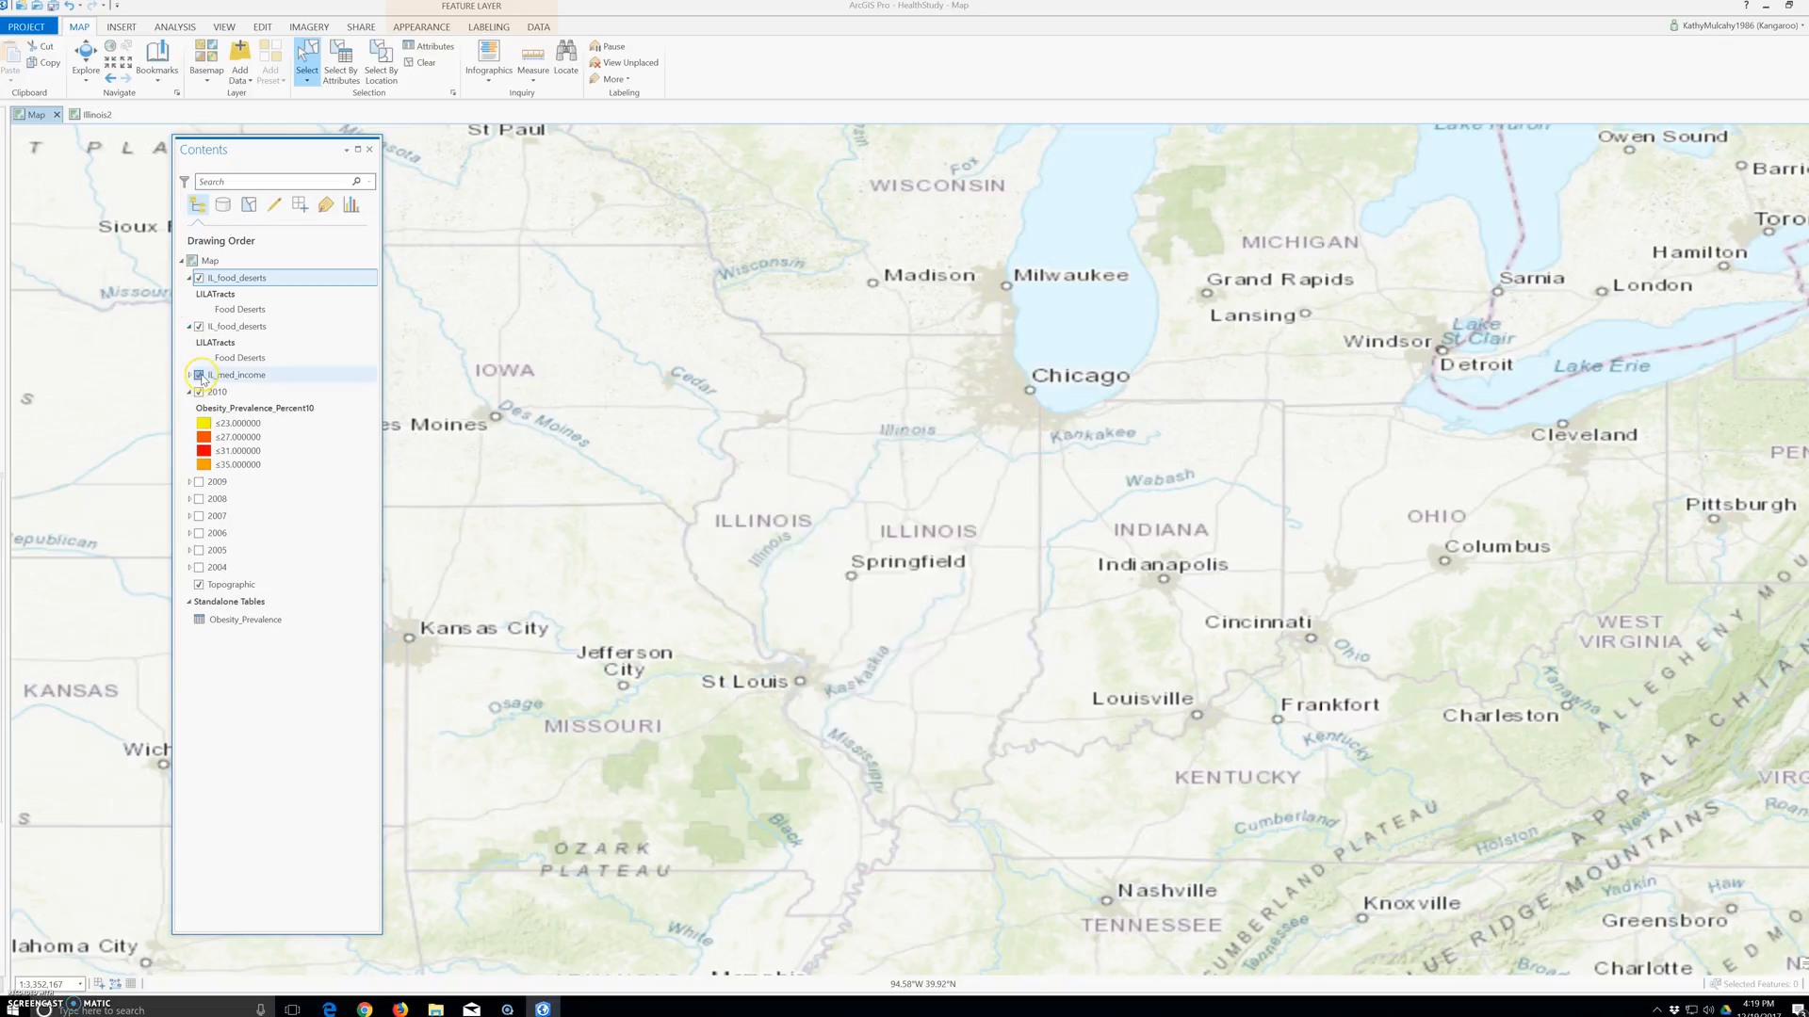
{"action": "left_click", "coordinate": [201, 376]}
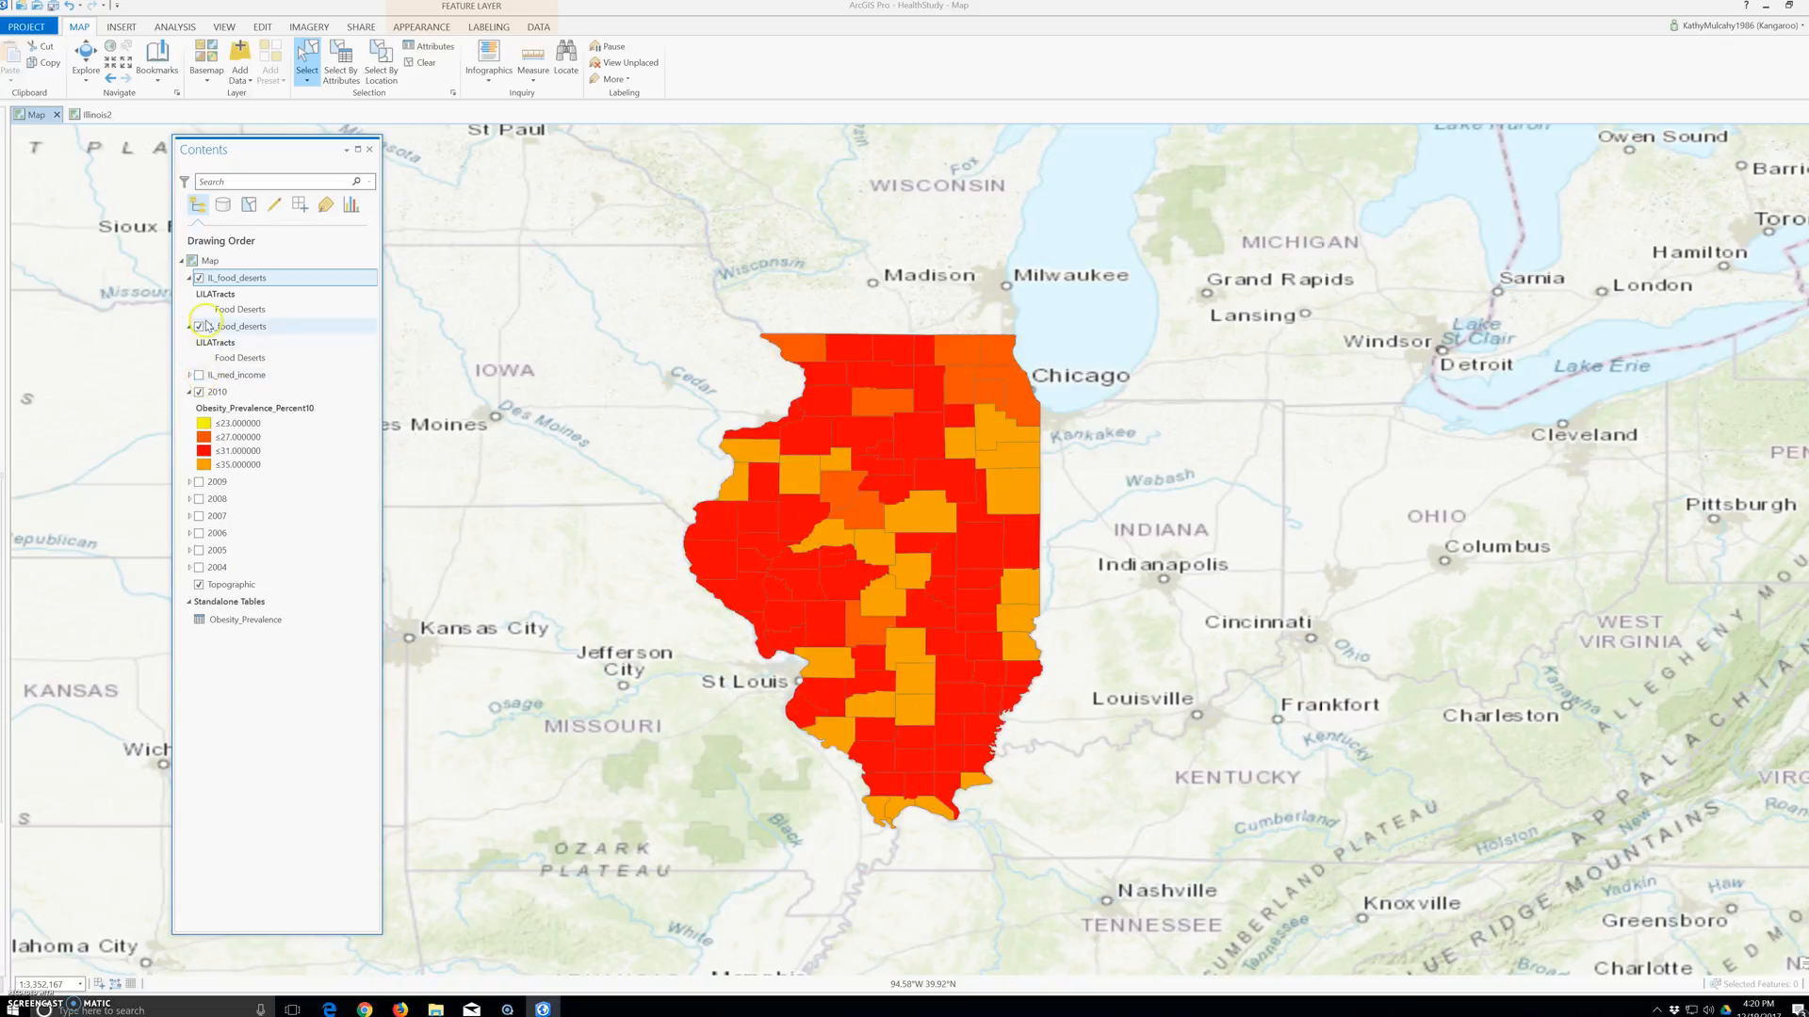
{"action": "left_click", "coordinate": [199, 326]}
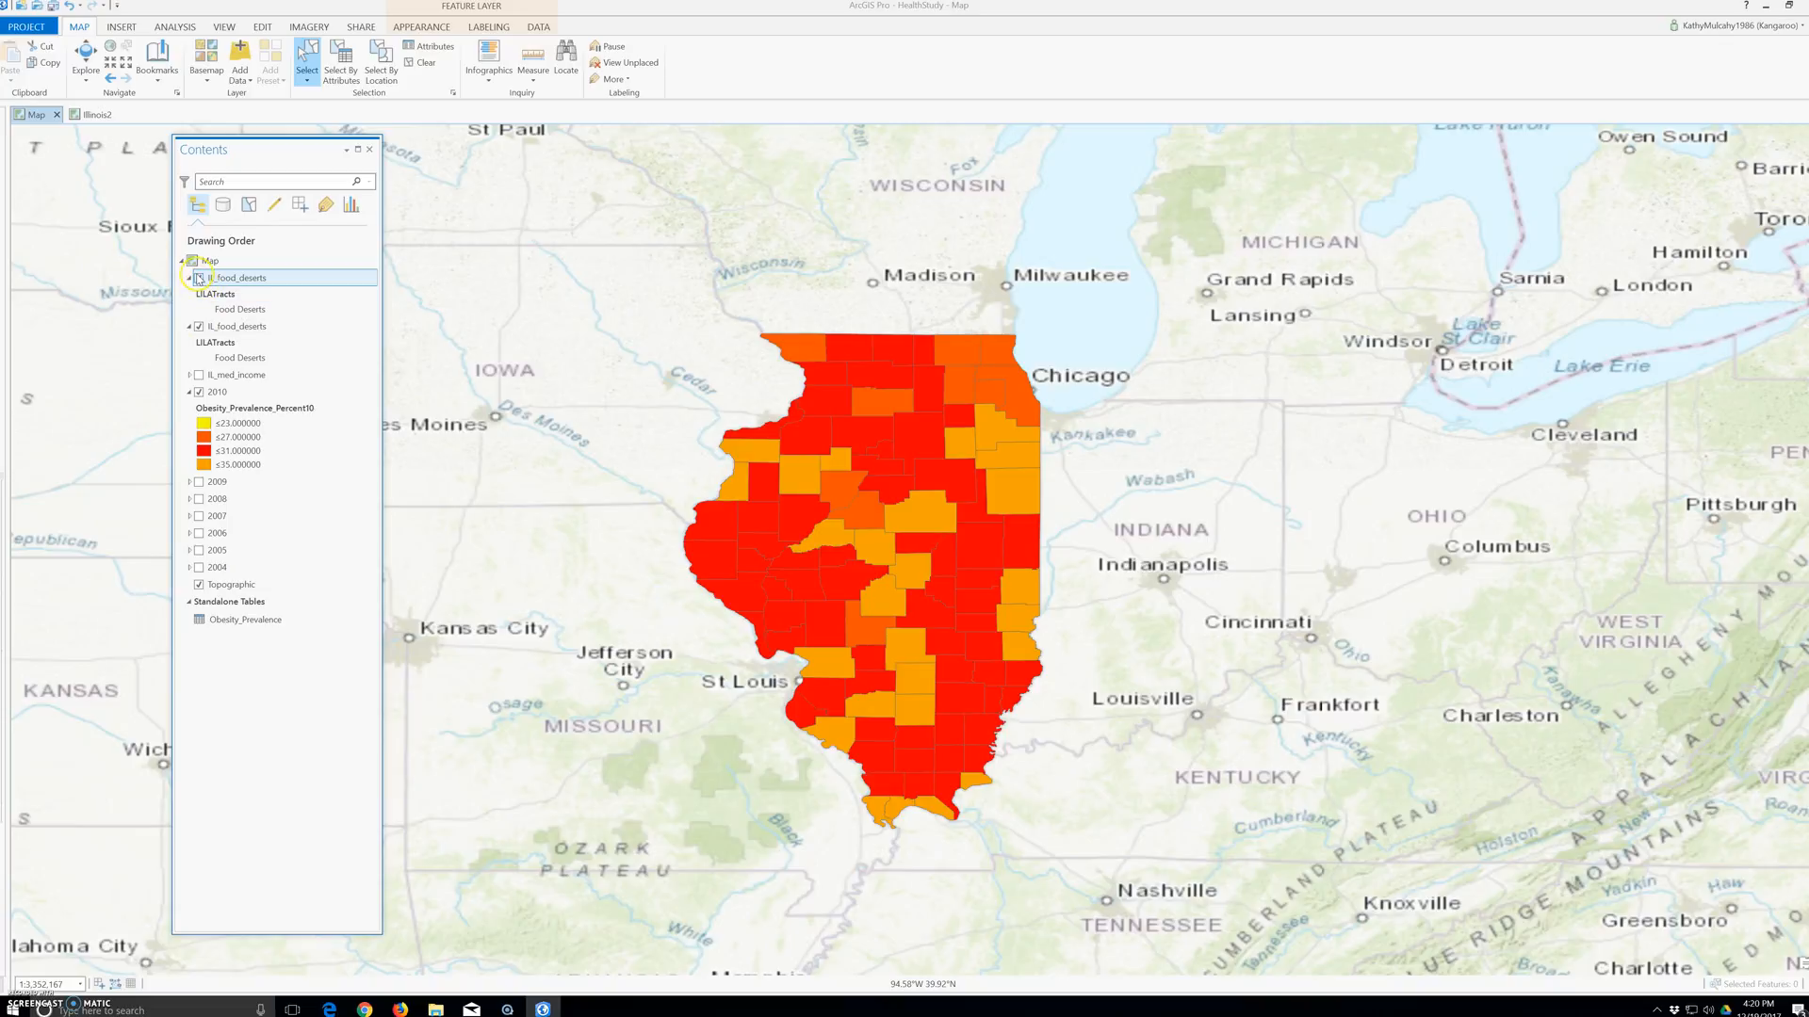
{"action": "double_click", "coordinate": [199, 279]}
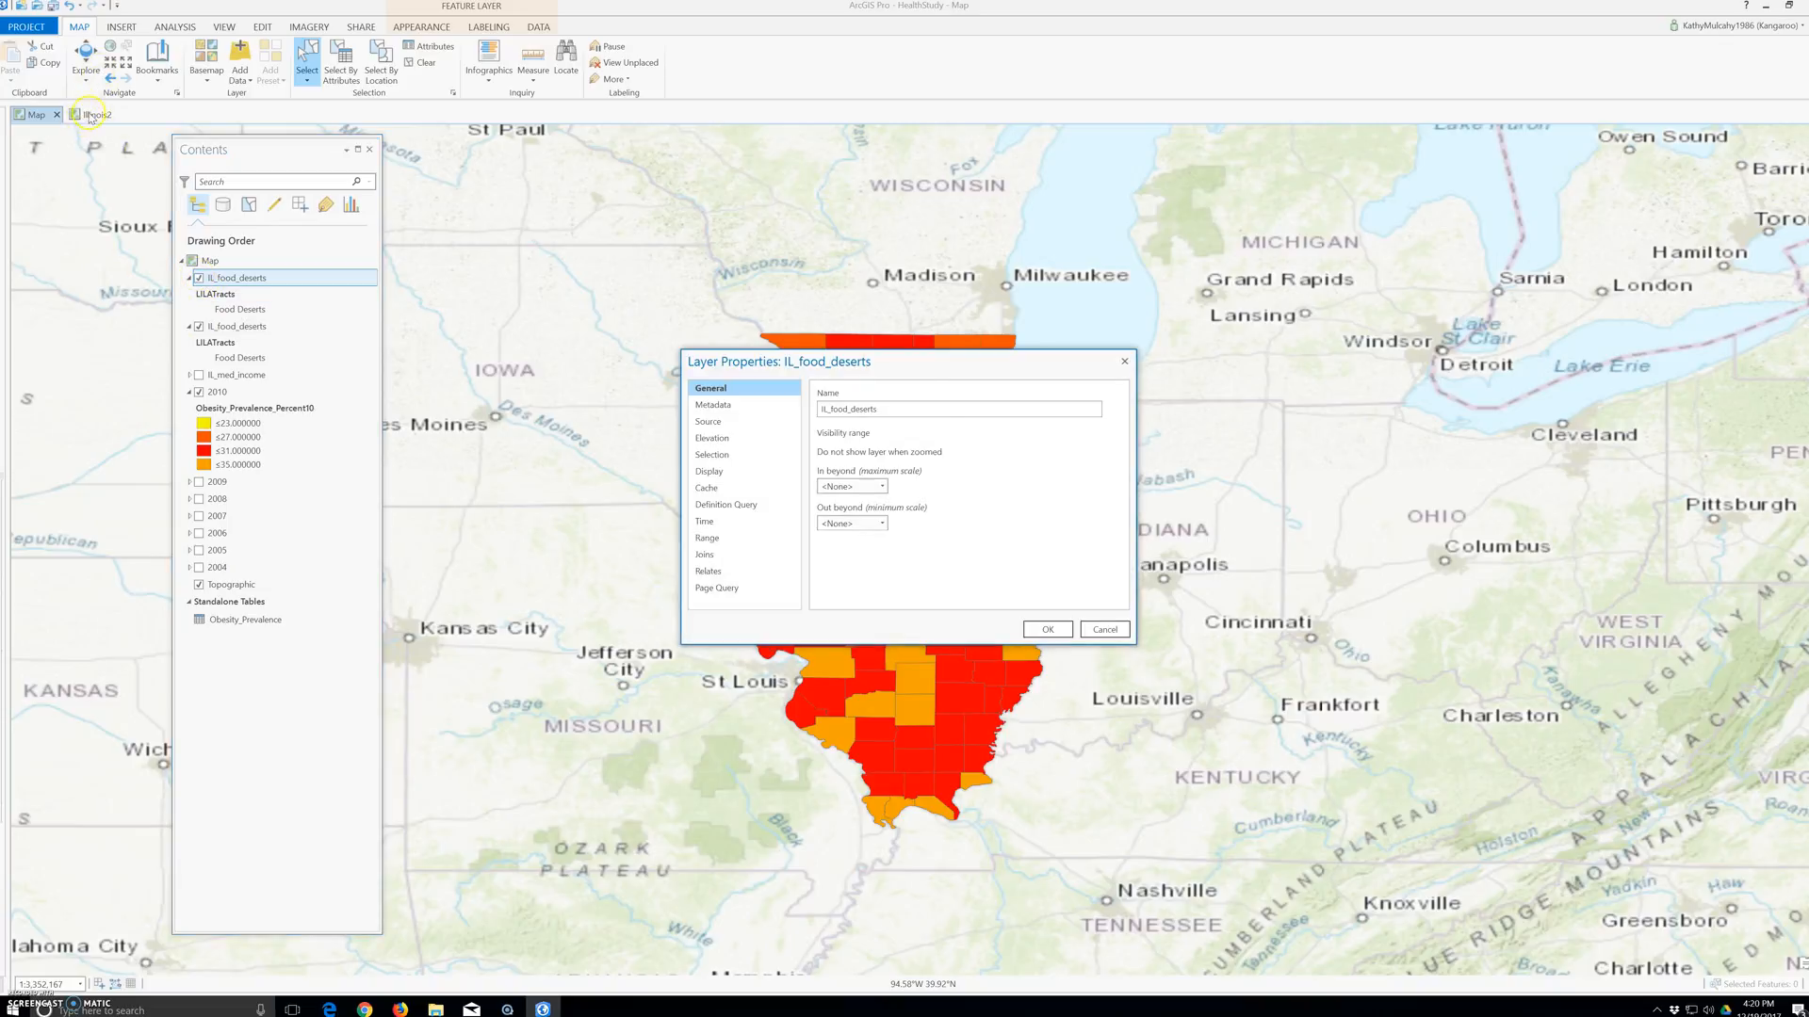
{"action": "left_click", "coordinate": [1104, 630]}
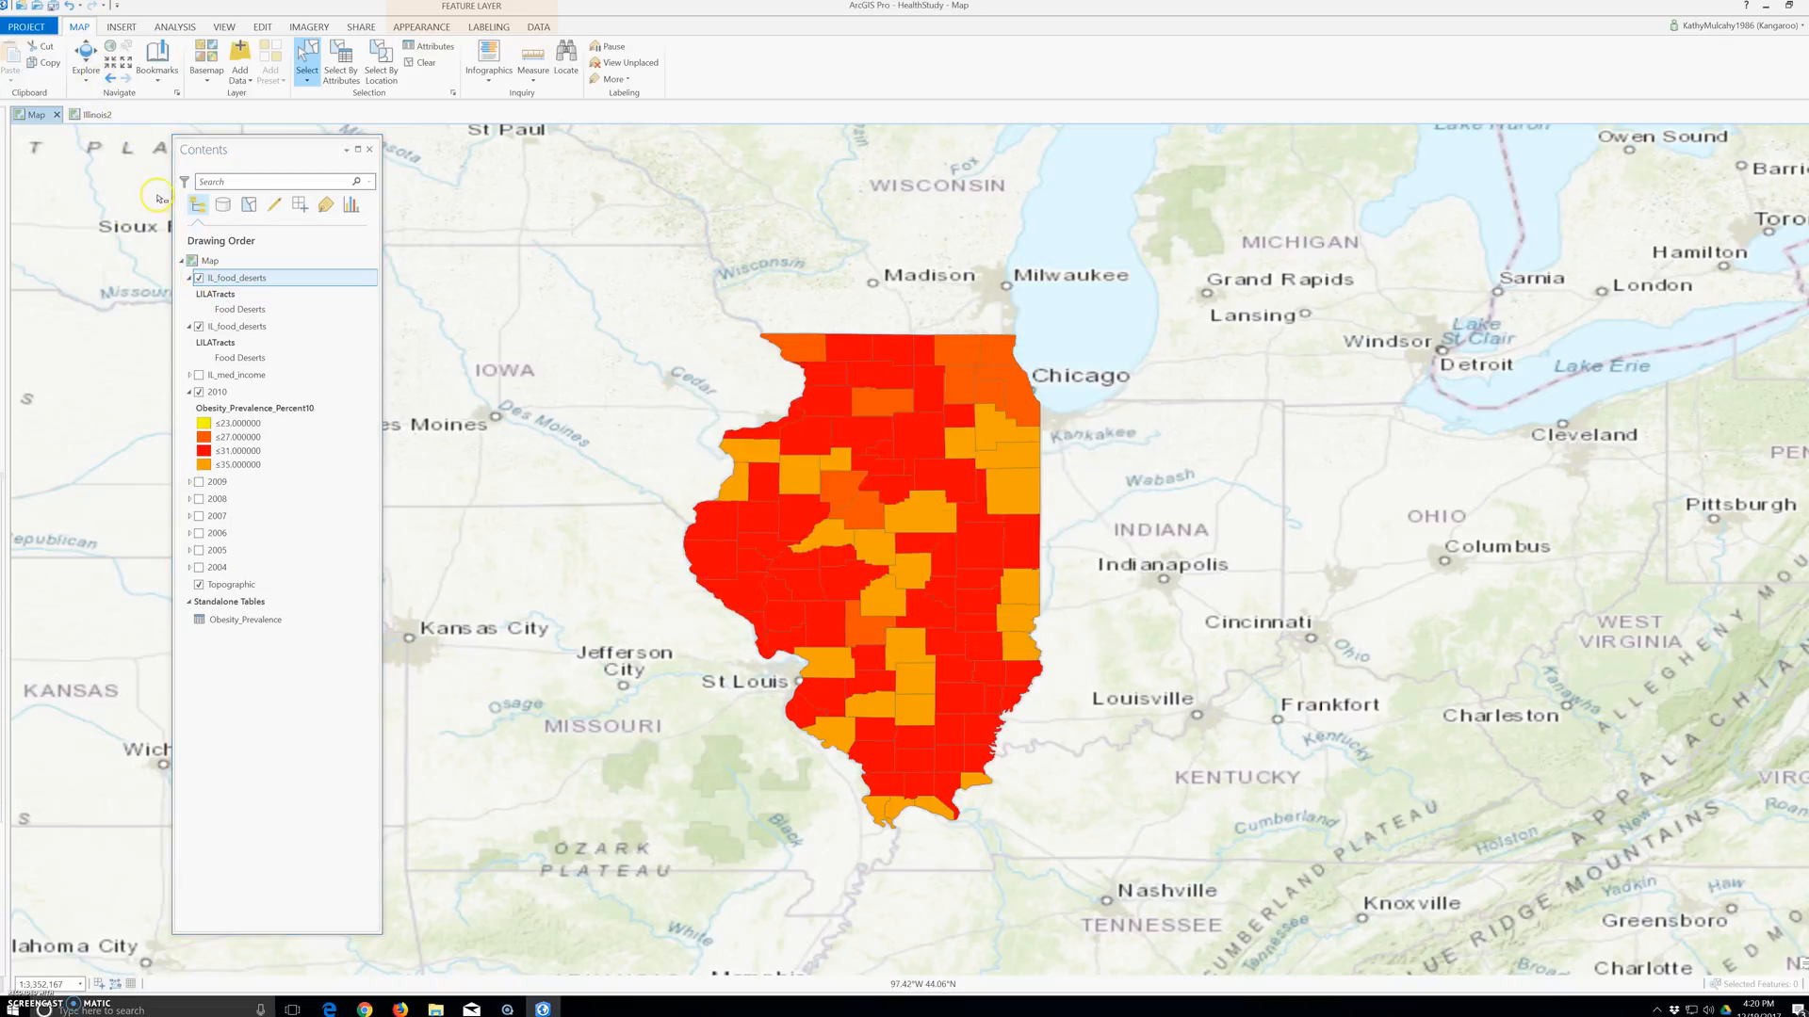
- Close the Contents pane and exit the HealthStudy project with its changes saved, returning to the desktop
{"action": "left_click", "coordinate": [369, 149]}
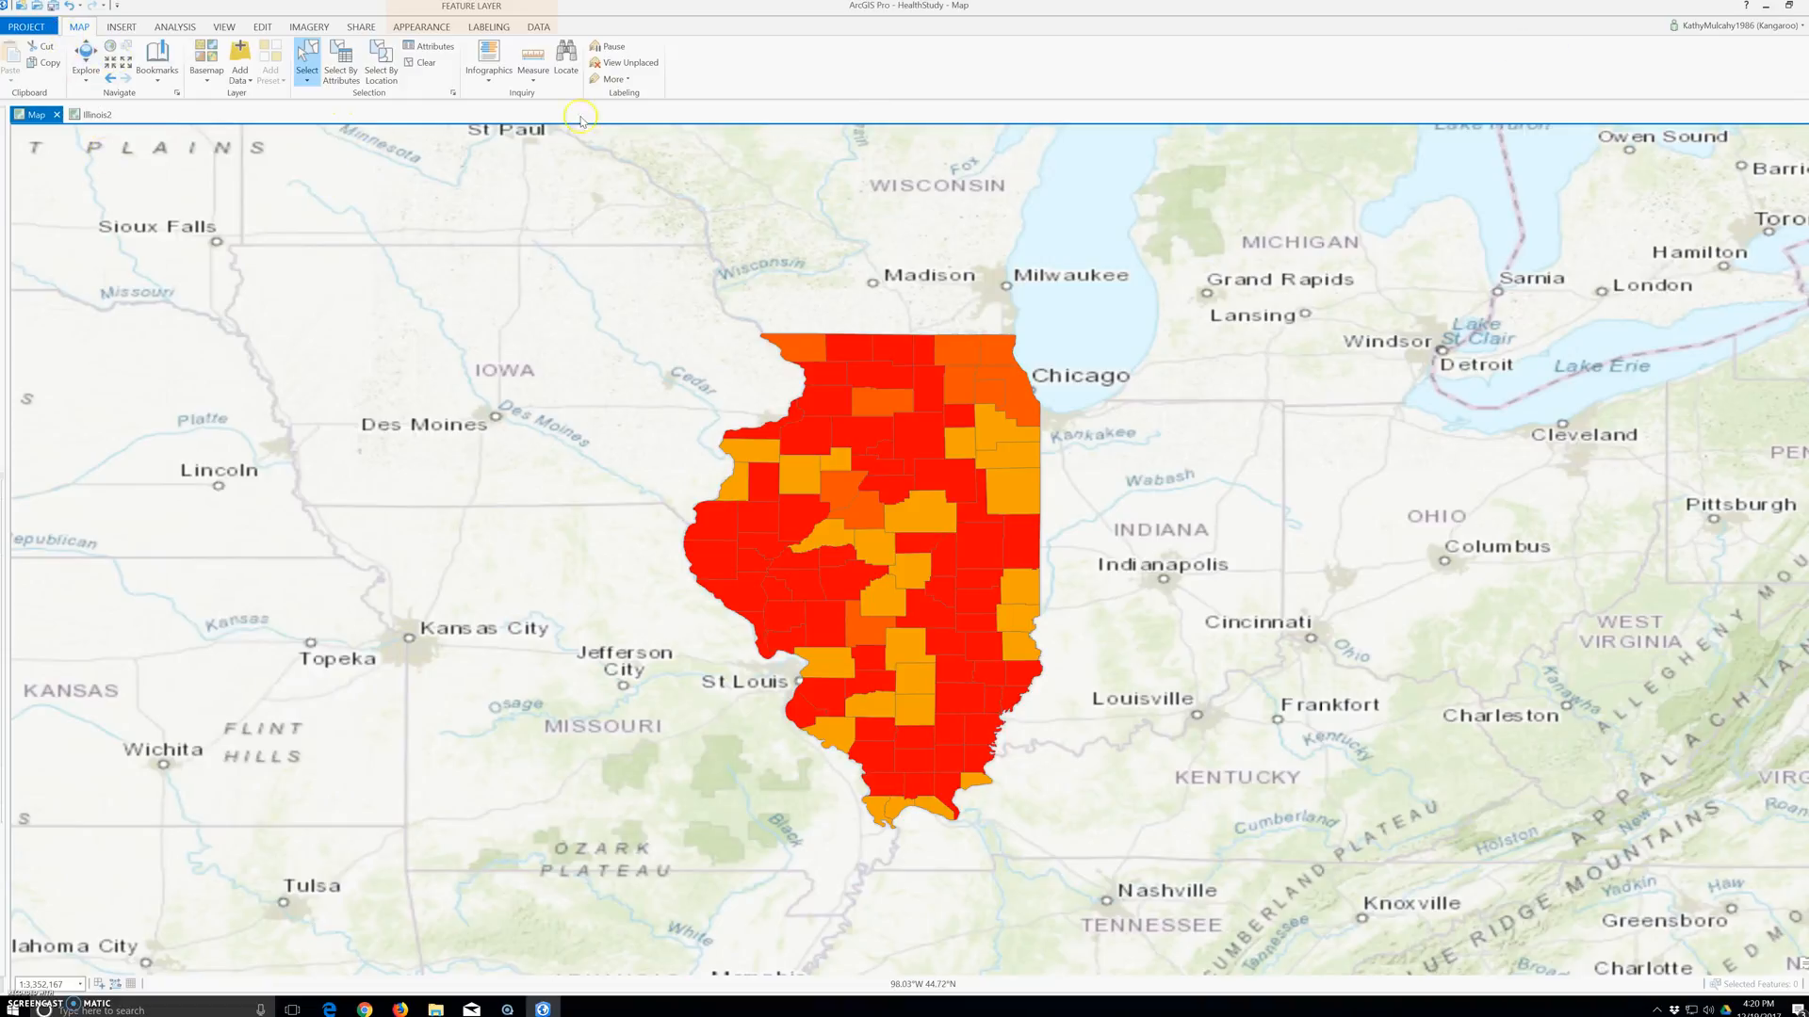
{"action": "left_click", "coordinate": [25, 27]}
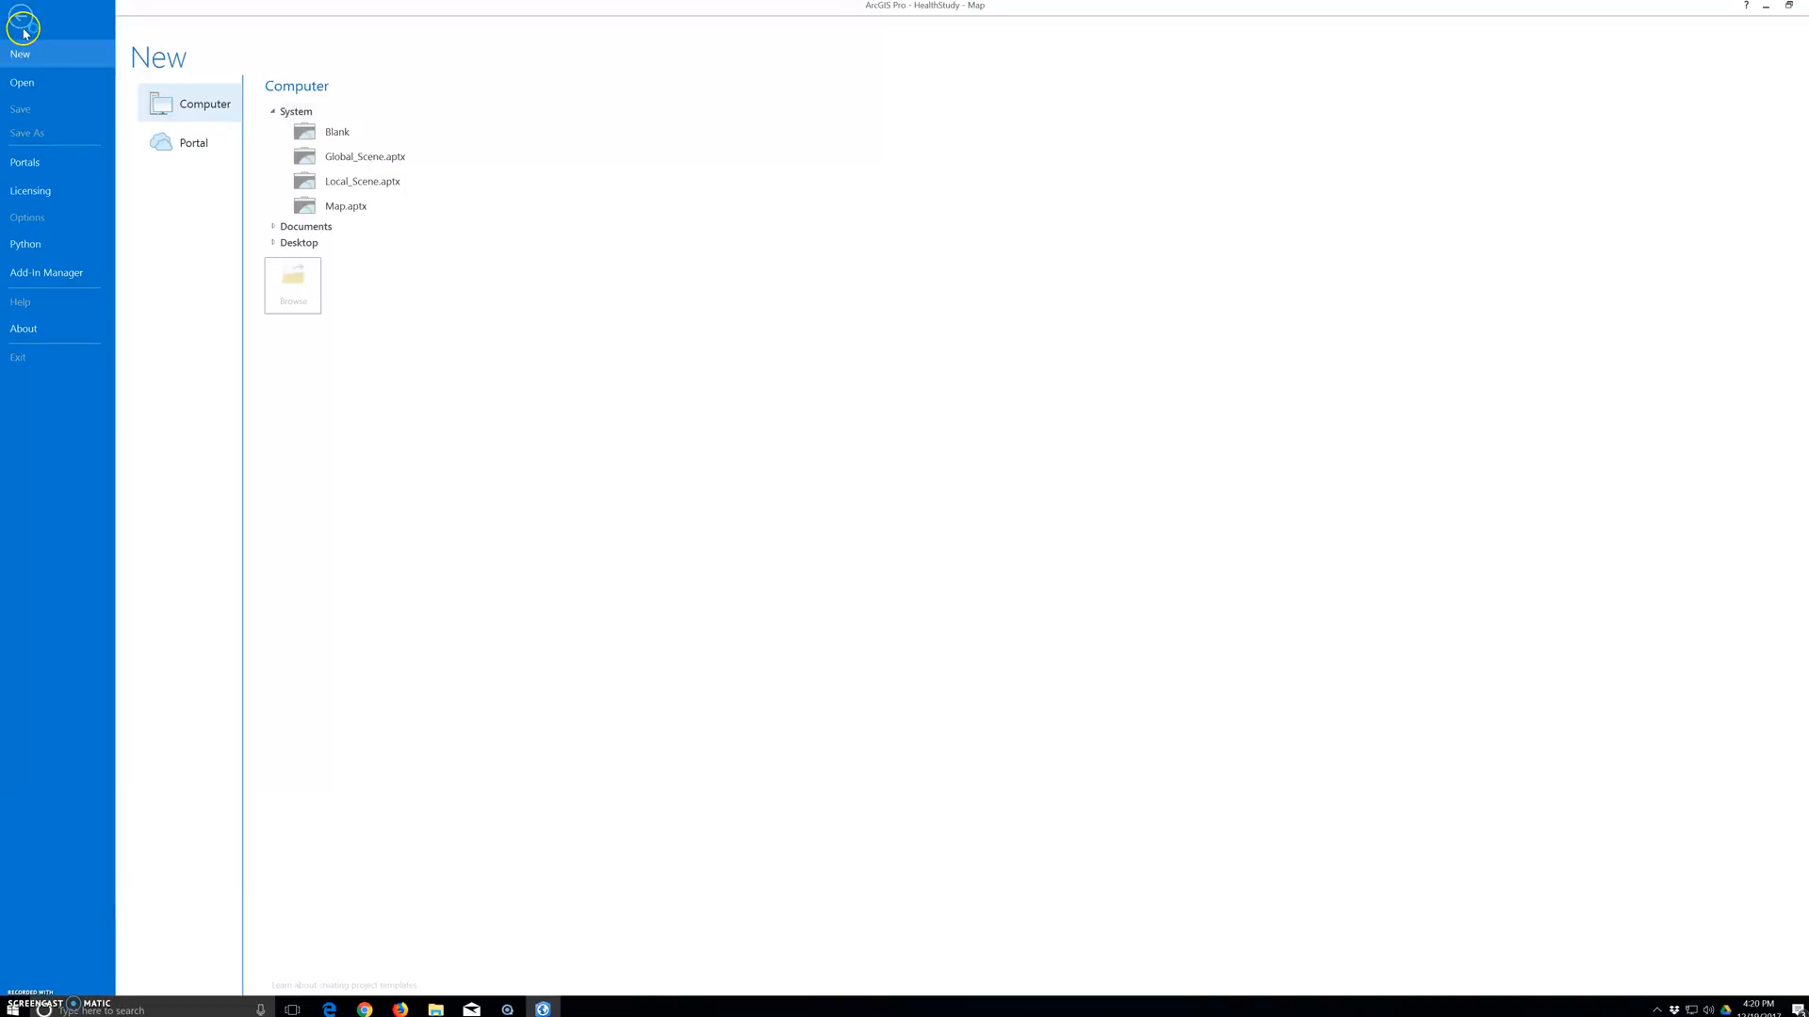
{"action": "left_click", "coordinate": [38, 108]}
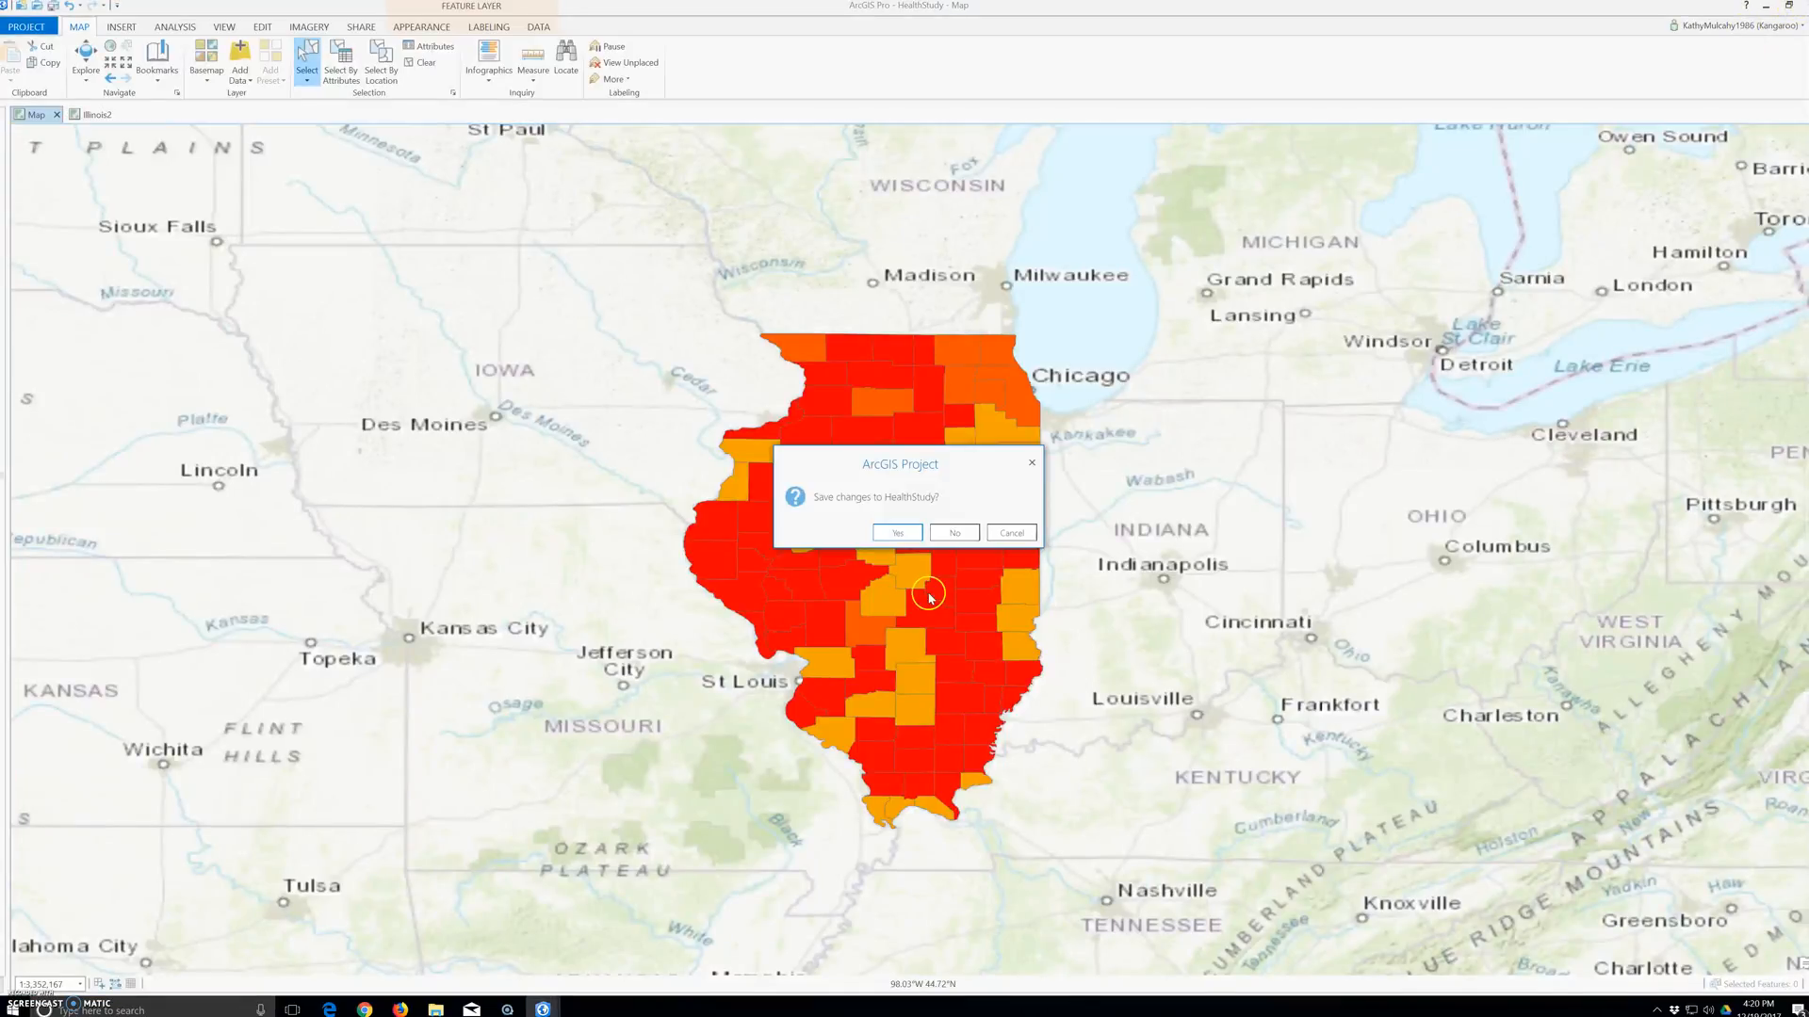
{"action": "left_click", "coordinate": [899, 533]}
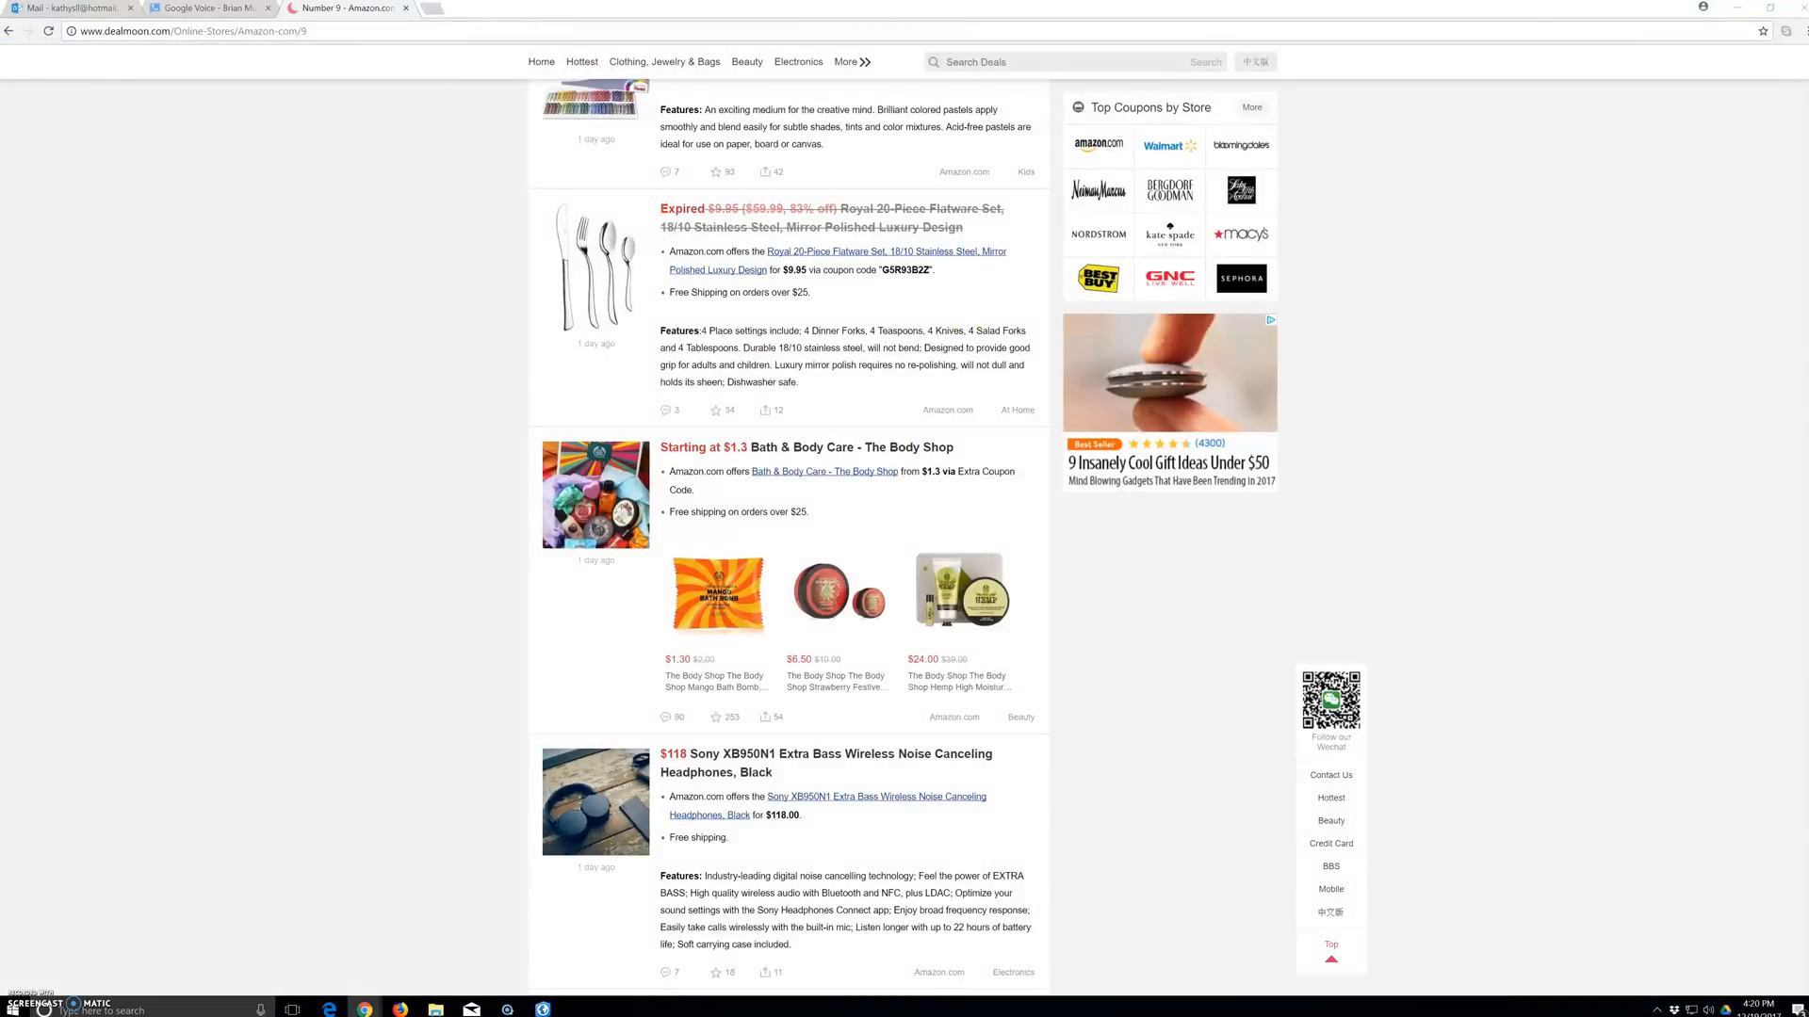
{"action": "left_click", "coordinate": [1736, 8]}
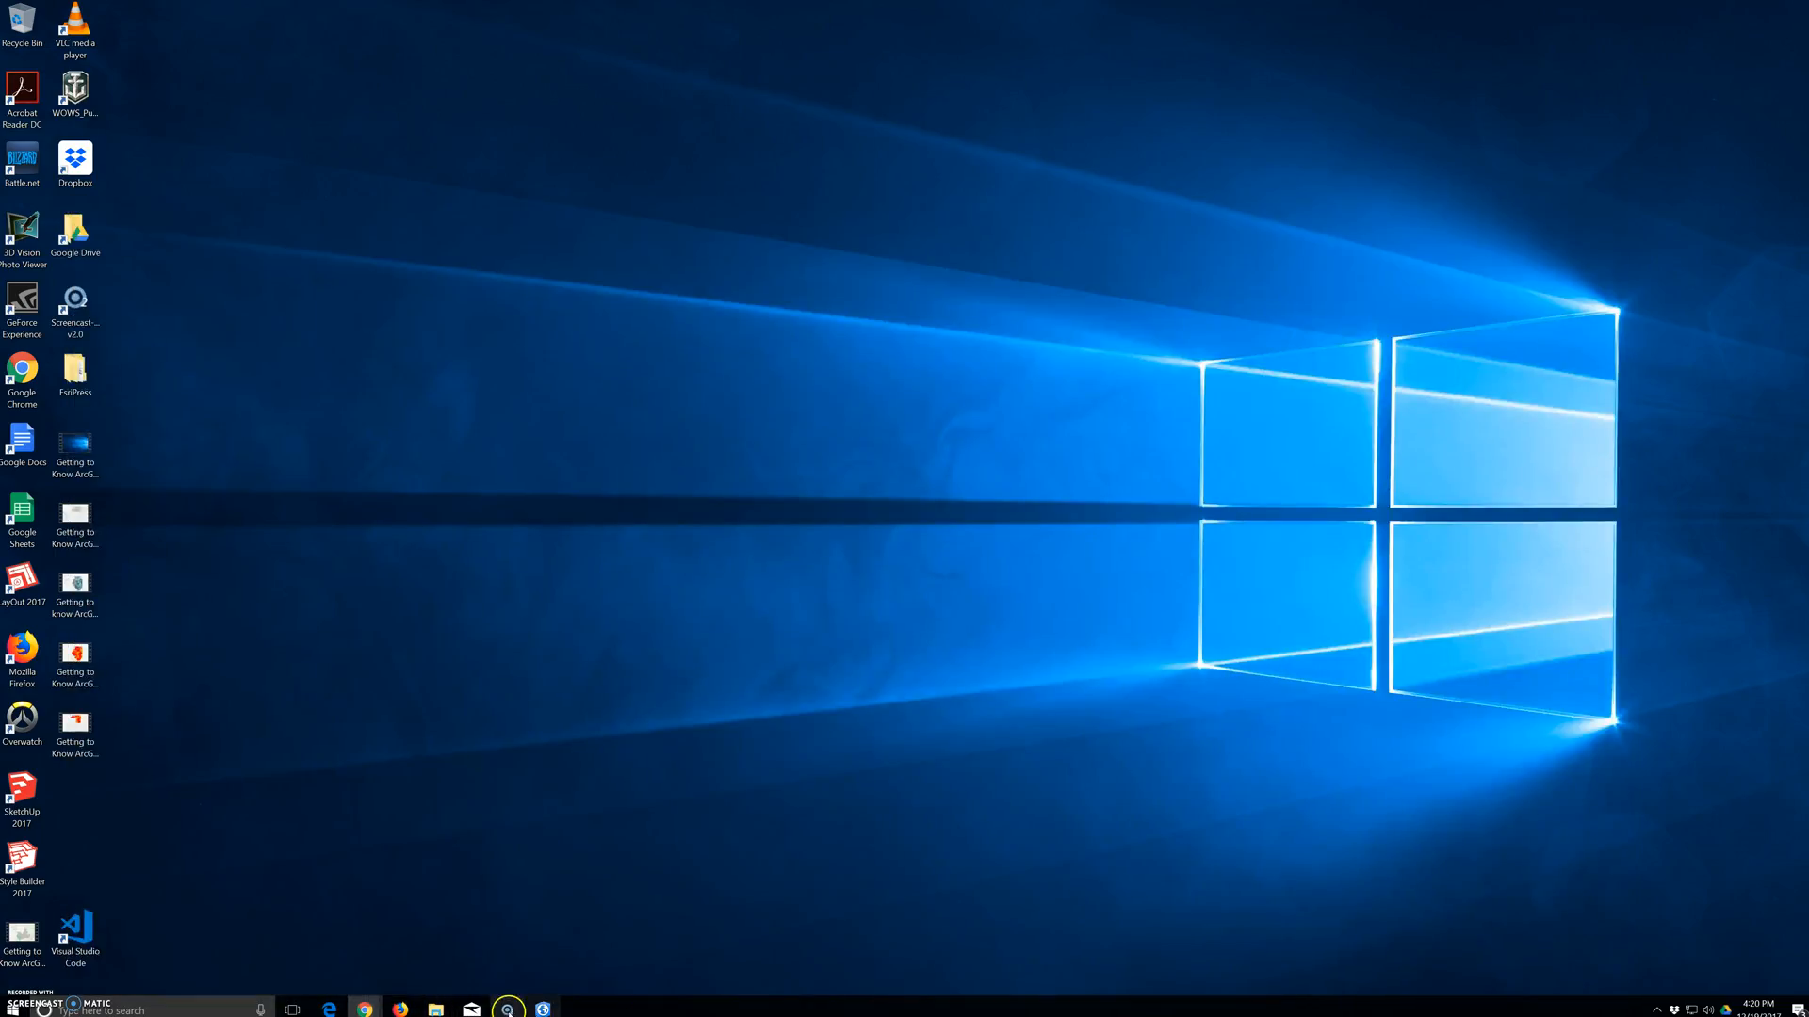
- Switch to the GTKAGPro folder in File Explorer and reopen the HealthStudy.aprx project from its HealthStudy folder
{"action": "mouse_move", "coordinate": [450, 1006]}
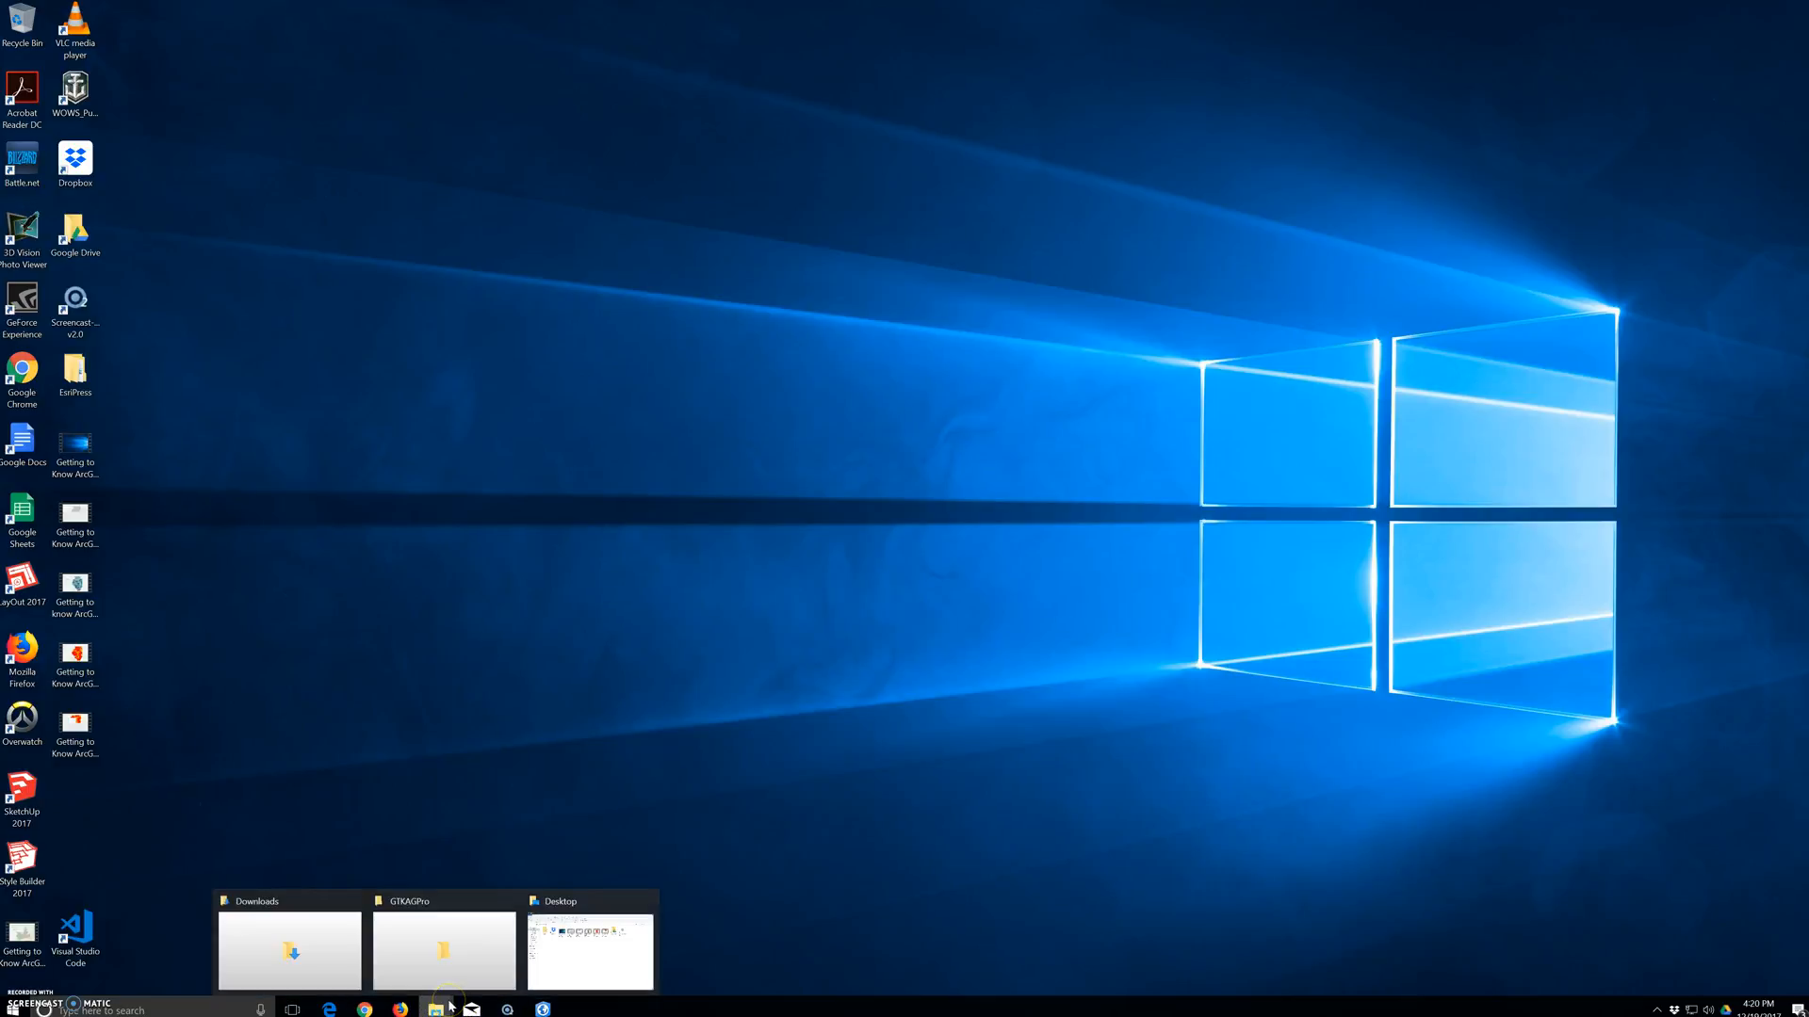
{"action": "left_click", "coordinate": [444, 950]}
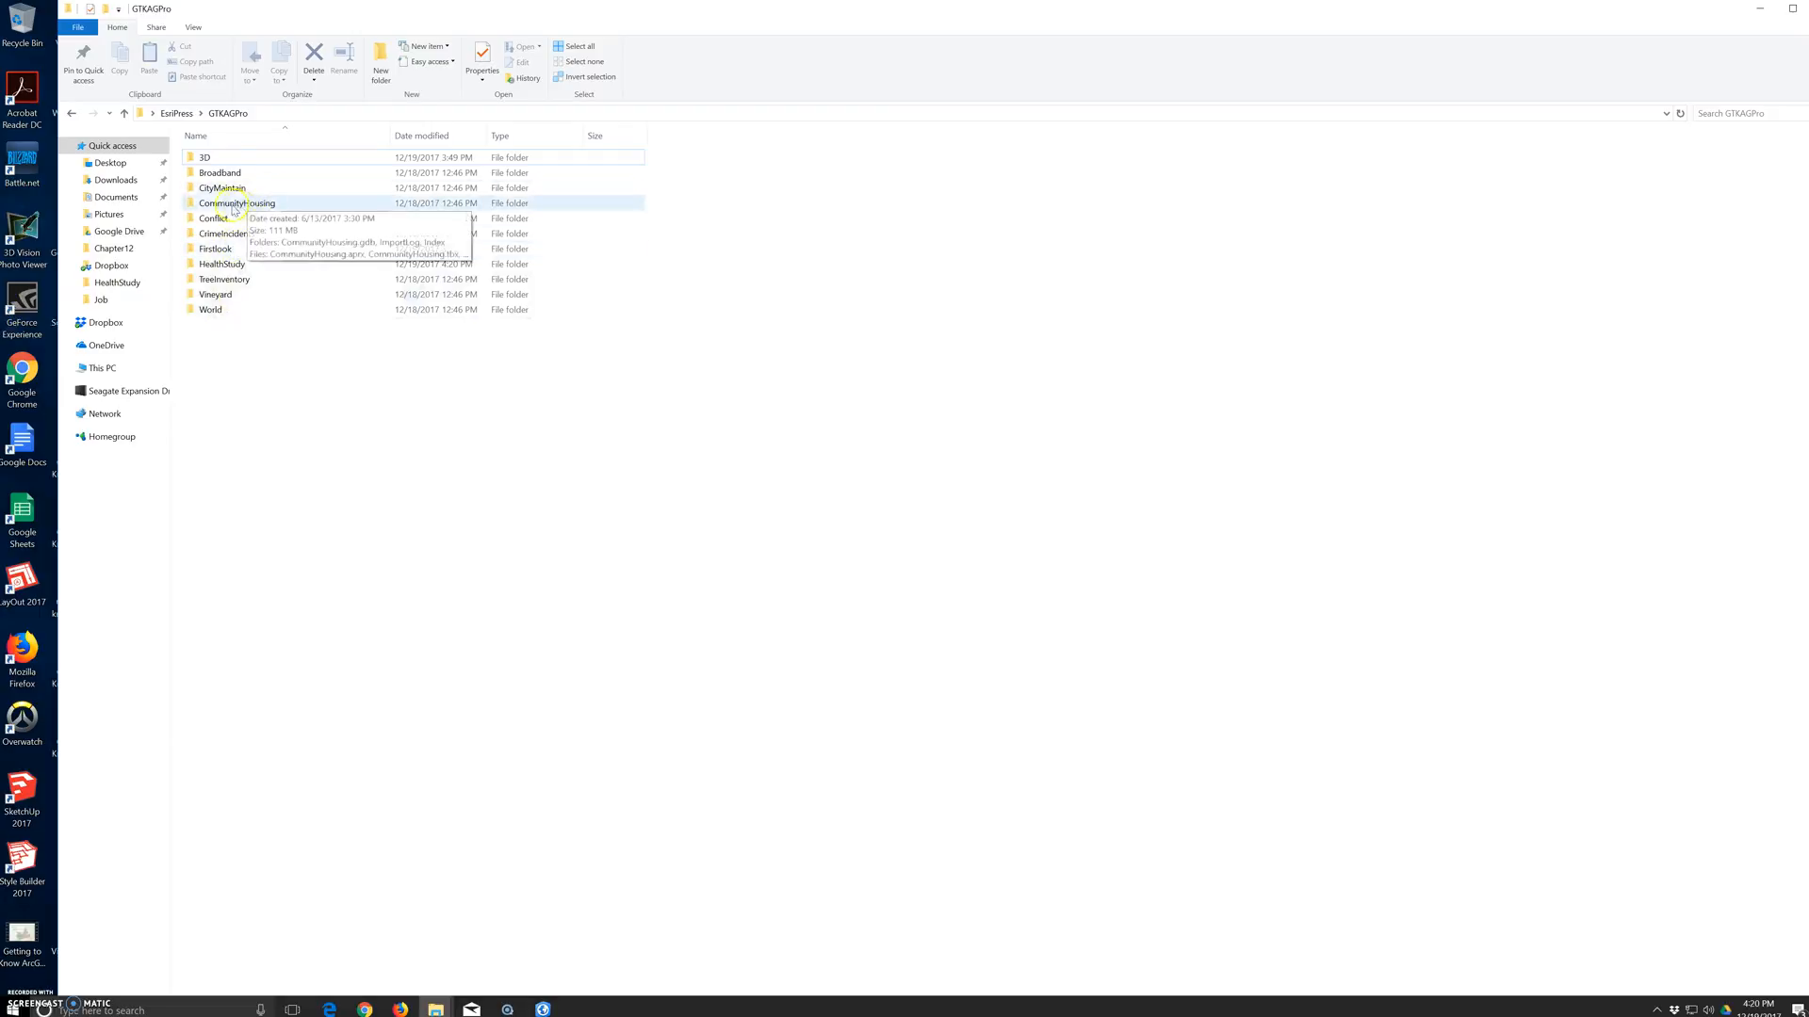
{"action": "double_click", "coordinate": [234, 265]}
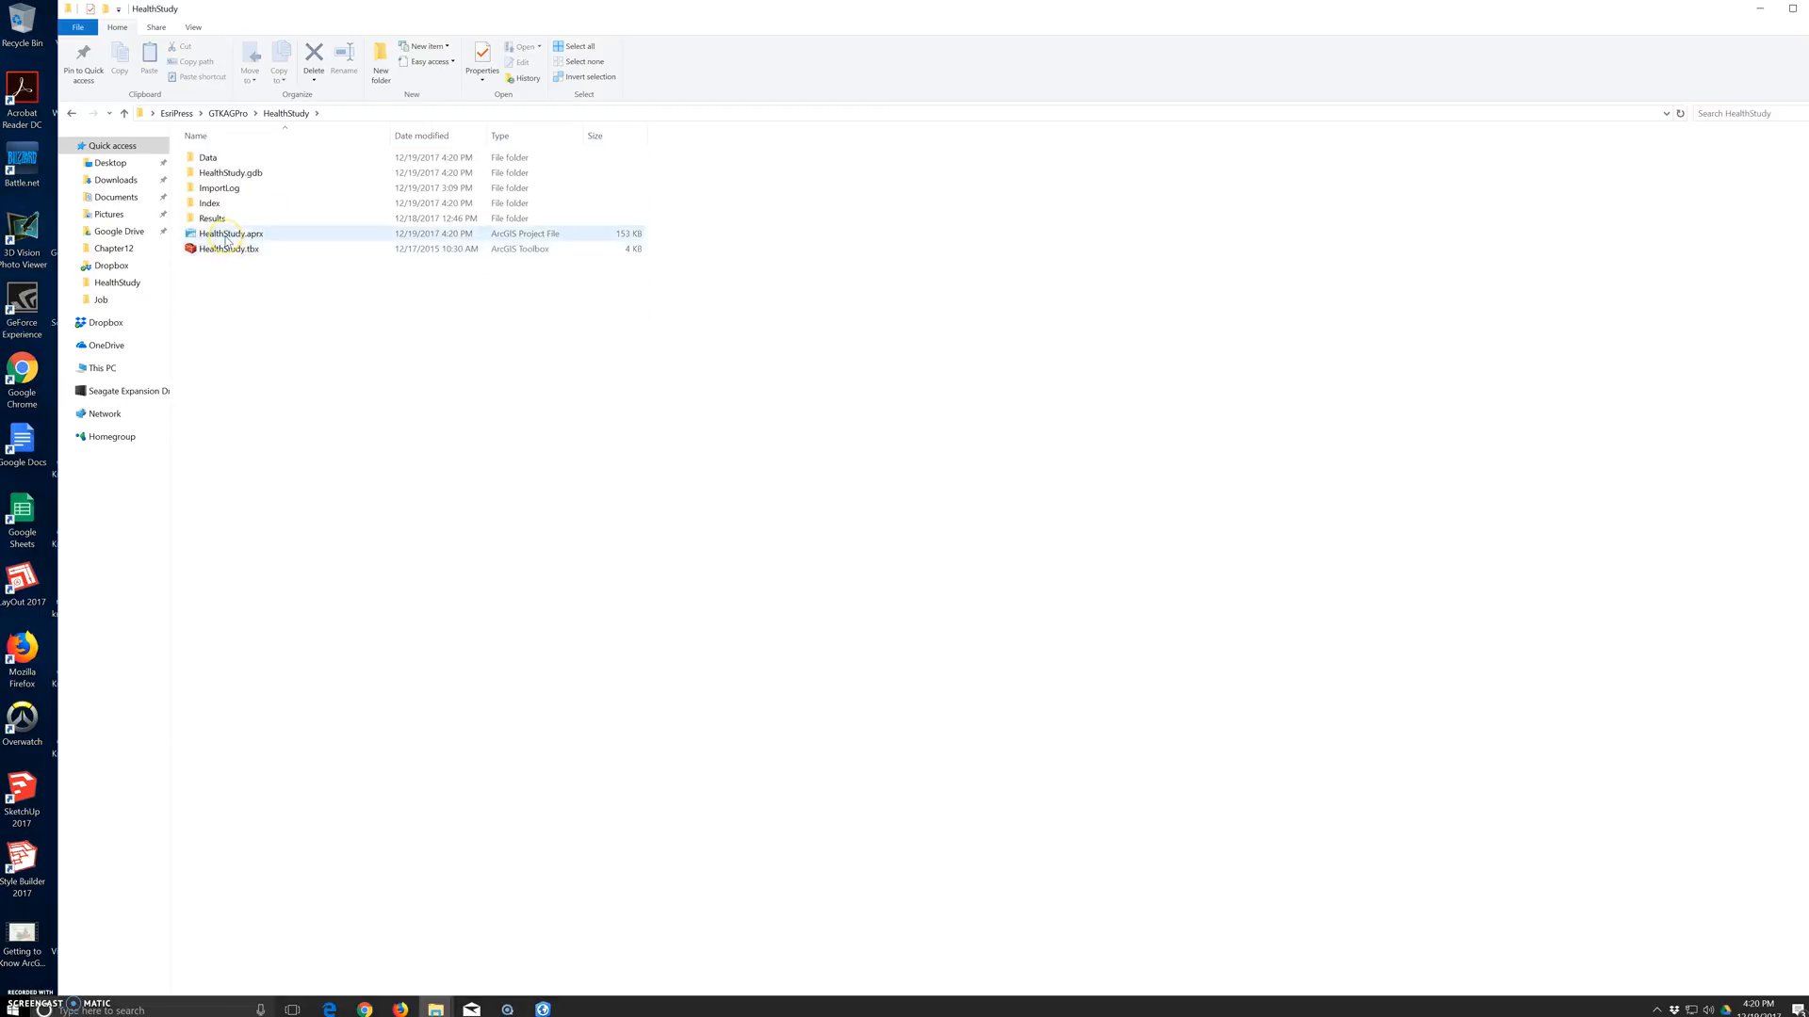
{"action": "left_click", "coordinate": [226, 237]}
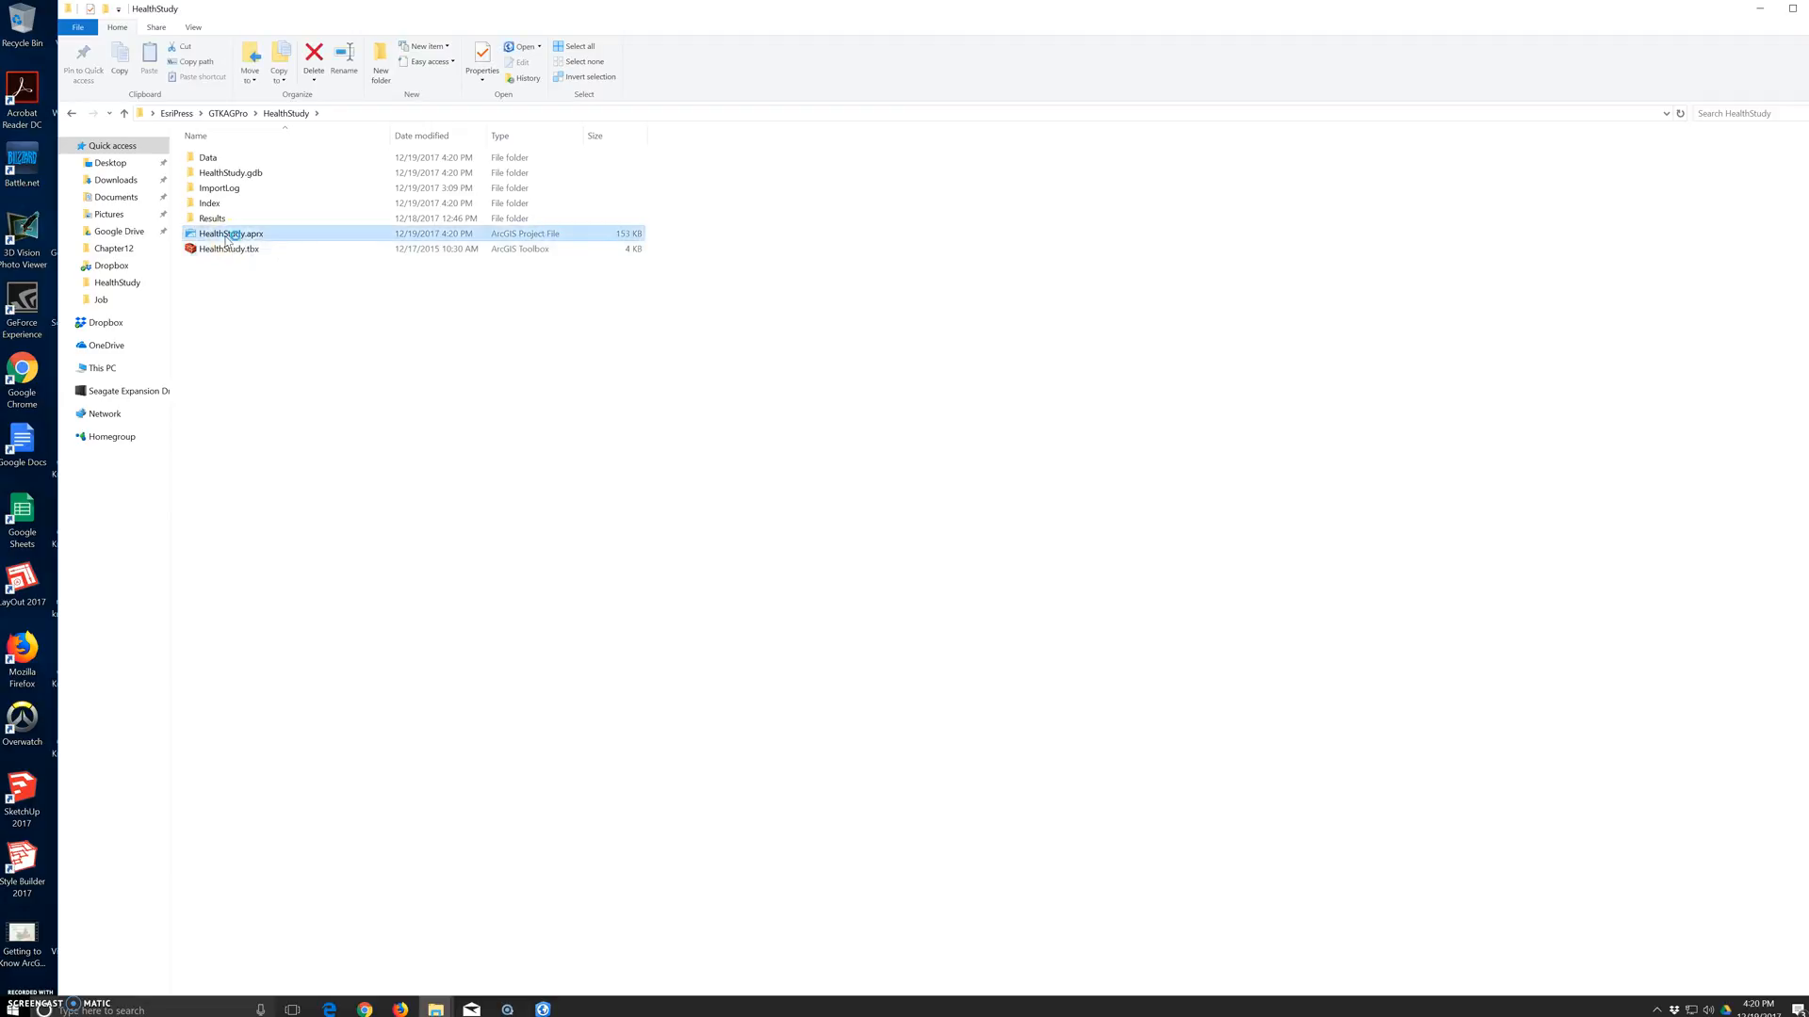
{"action": "double_click", "coordinate": [226, 237]}
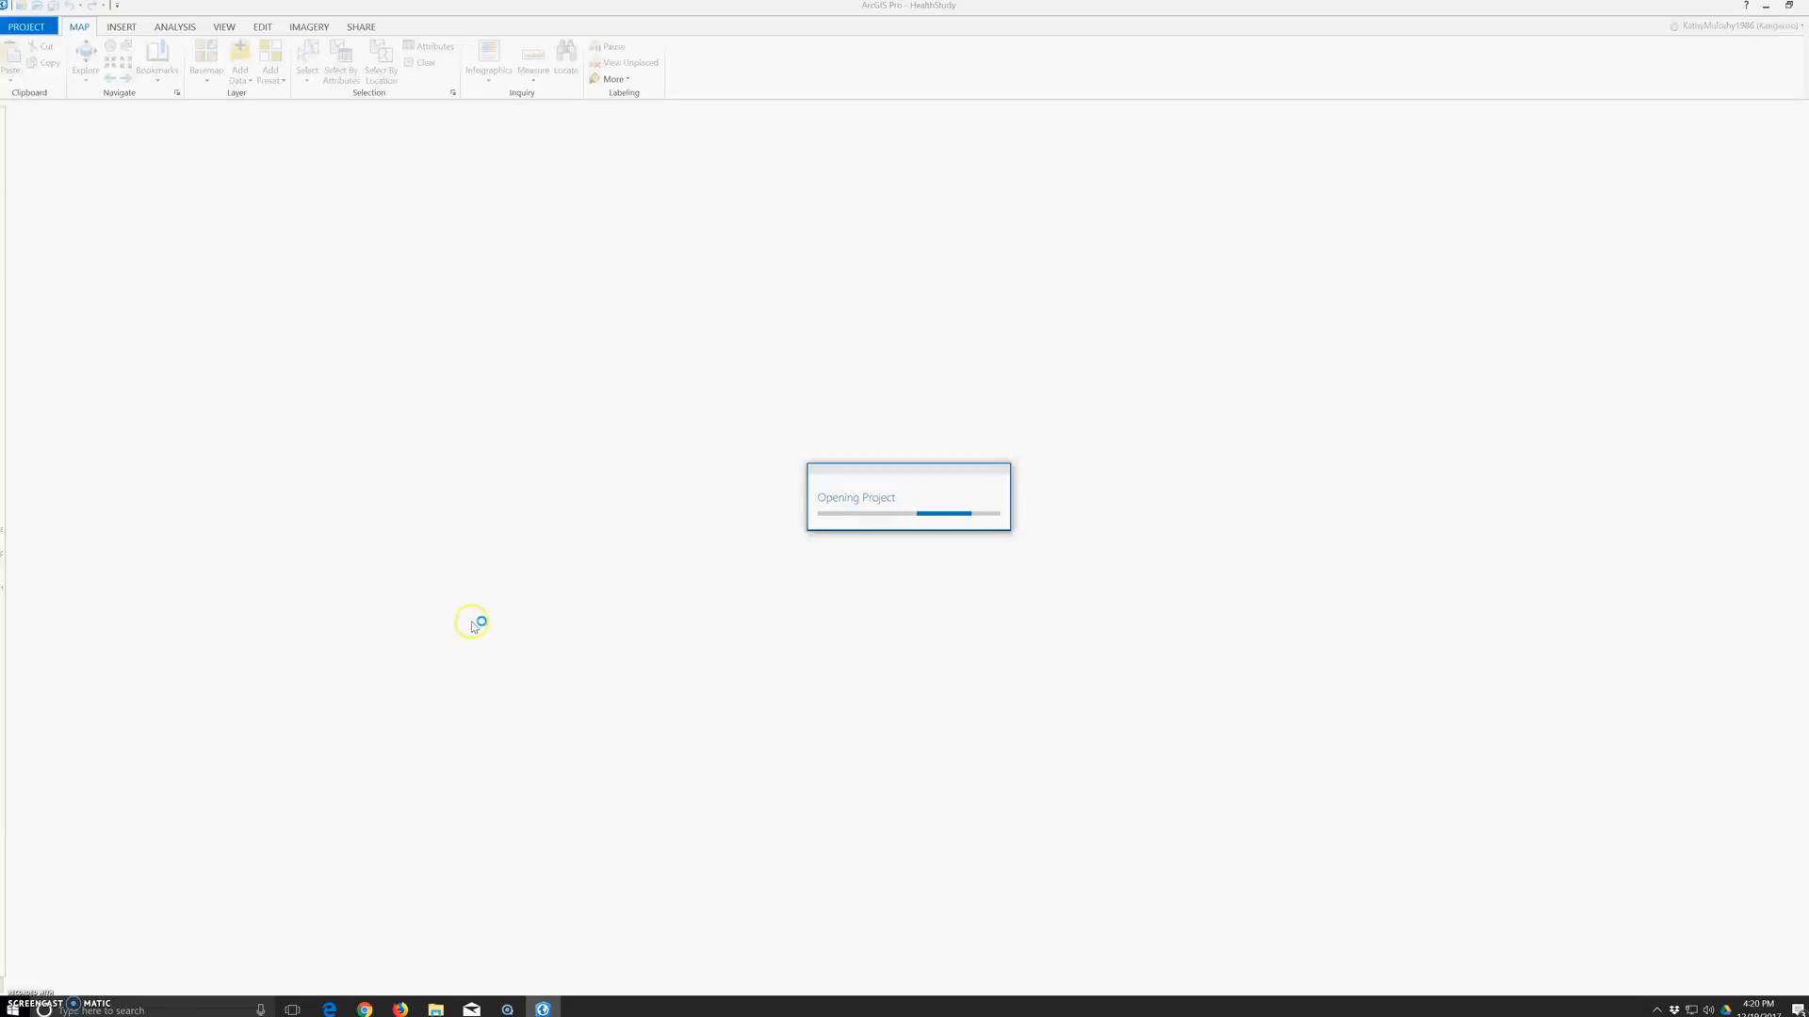
- Open the HealthStudy project's Results folder in File Explorer
{"action": "mouse_move", "coordinate": [451, 1010]}
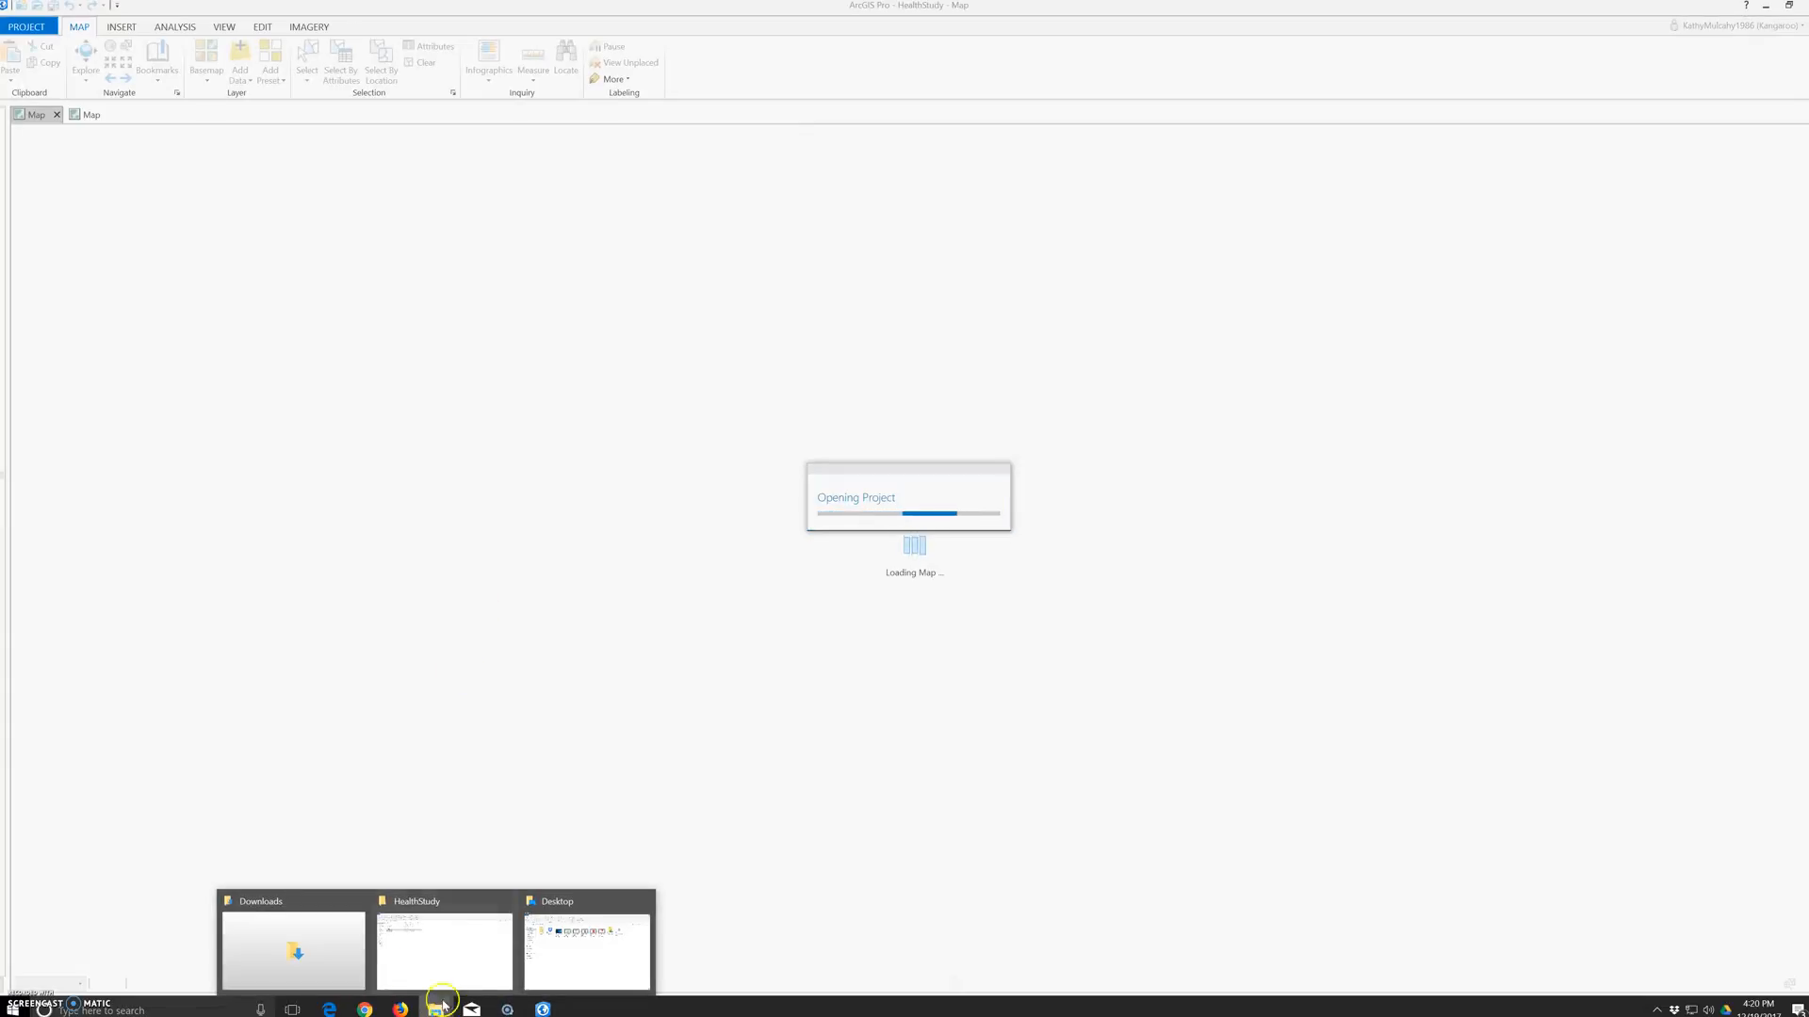
{"action": "left_click", "coordinate": [415, 966]}
{"action": "double_click", "coordinate": [212, 220]}
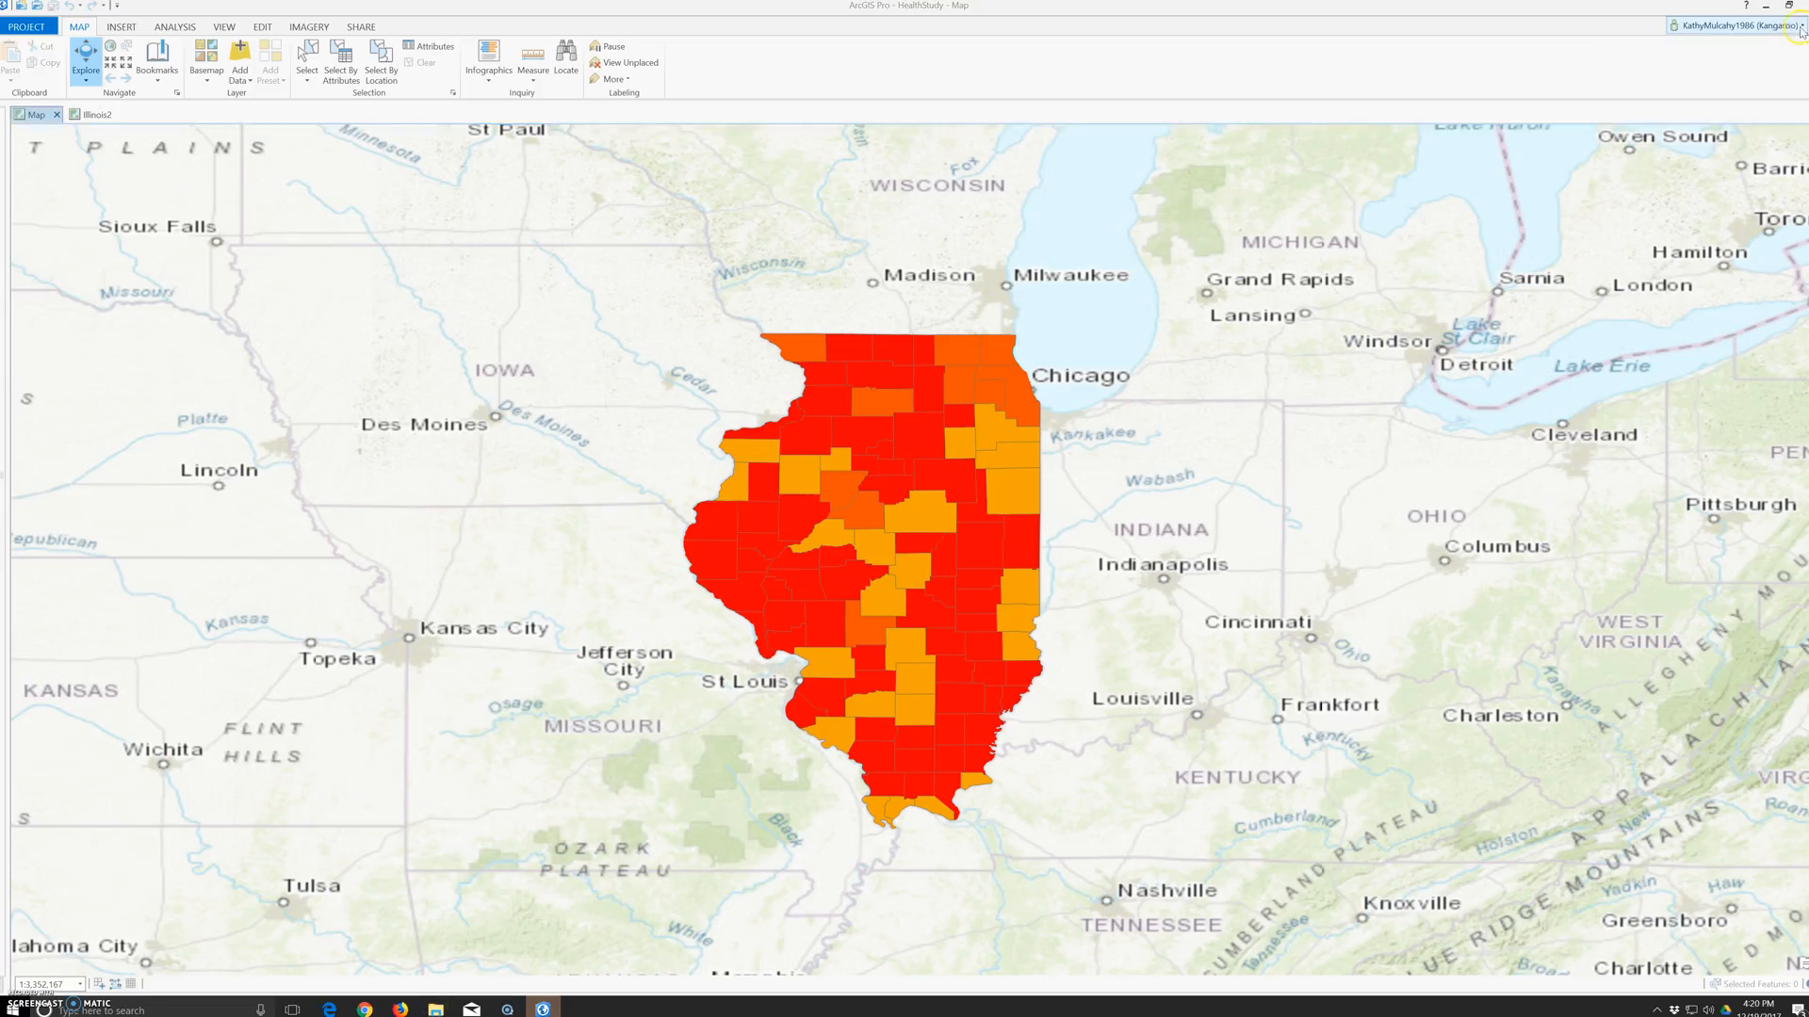
{"action": "left_click", "coordinate": [1761, 8]}
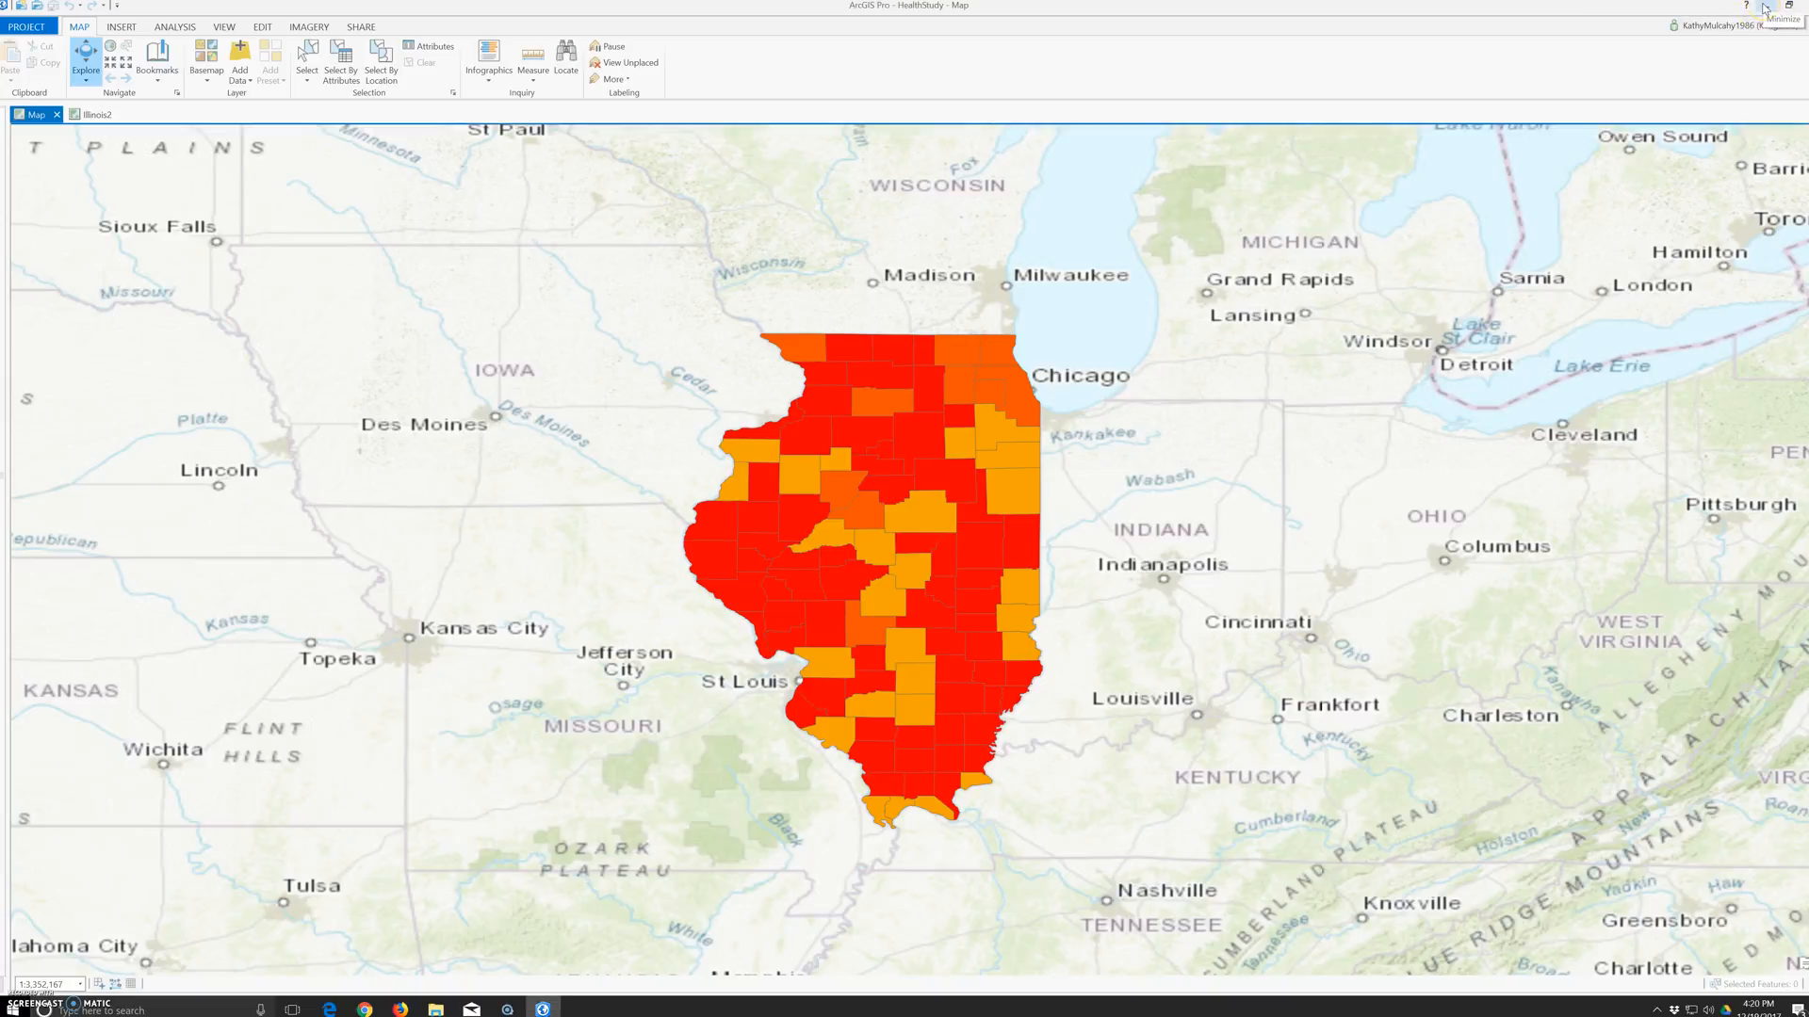
- Show the map's Contents pane, view the top IL_food_deserts layer's properties without changing them, and close the pane
{"action": "left_click", "coordinate": [224, 26]}
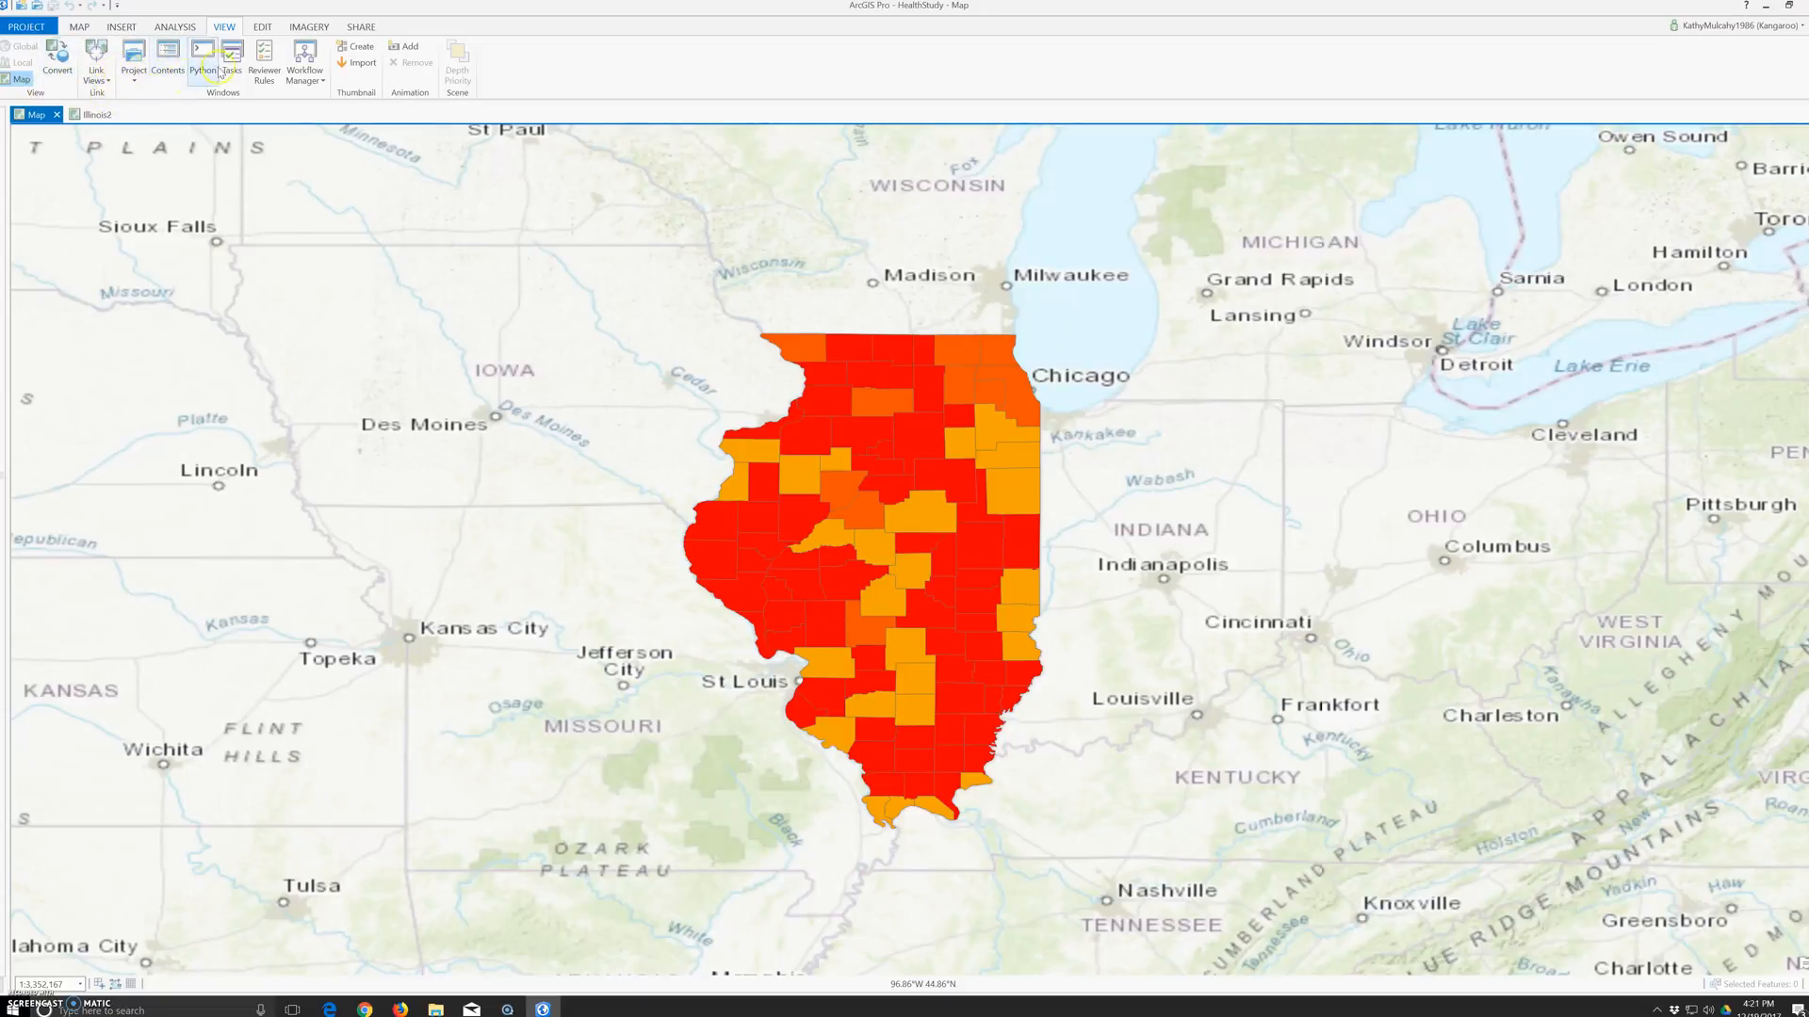
{"action": "left_click", "coordinate": [162, 75]}
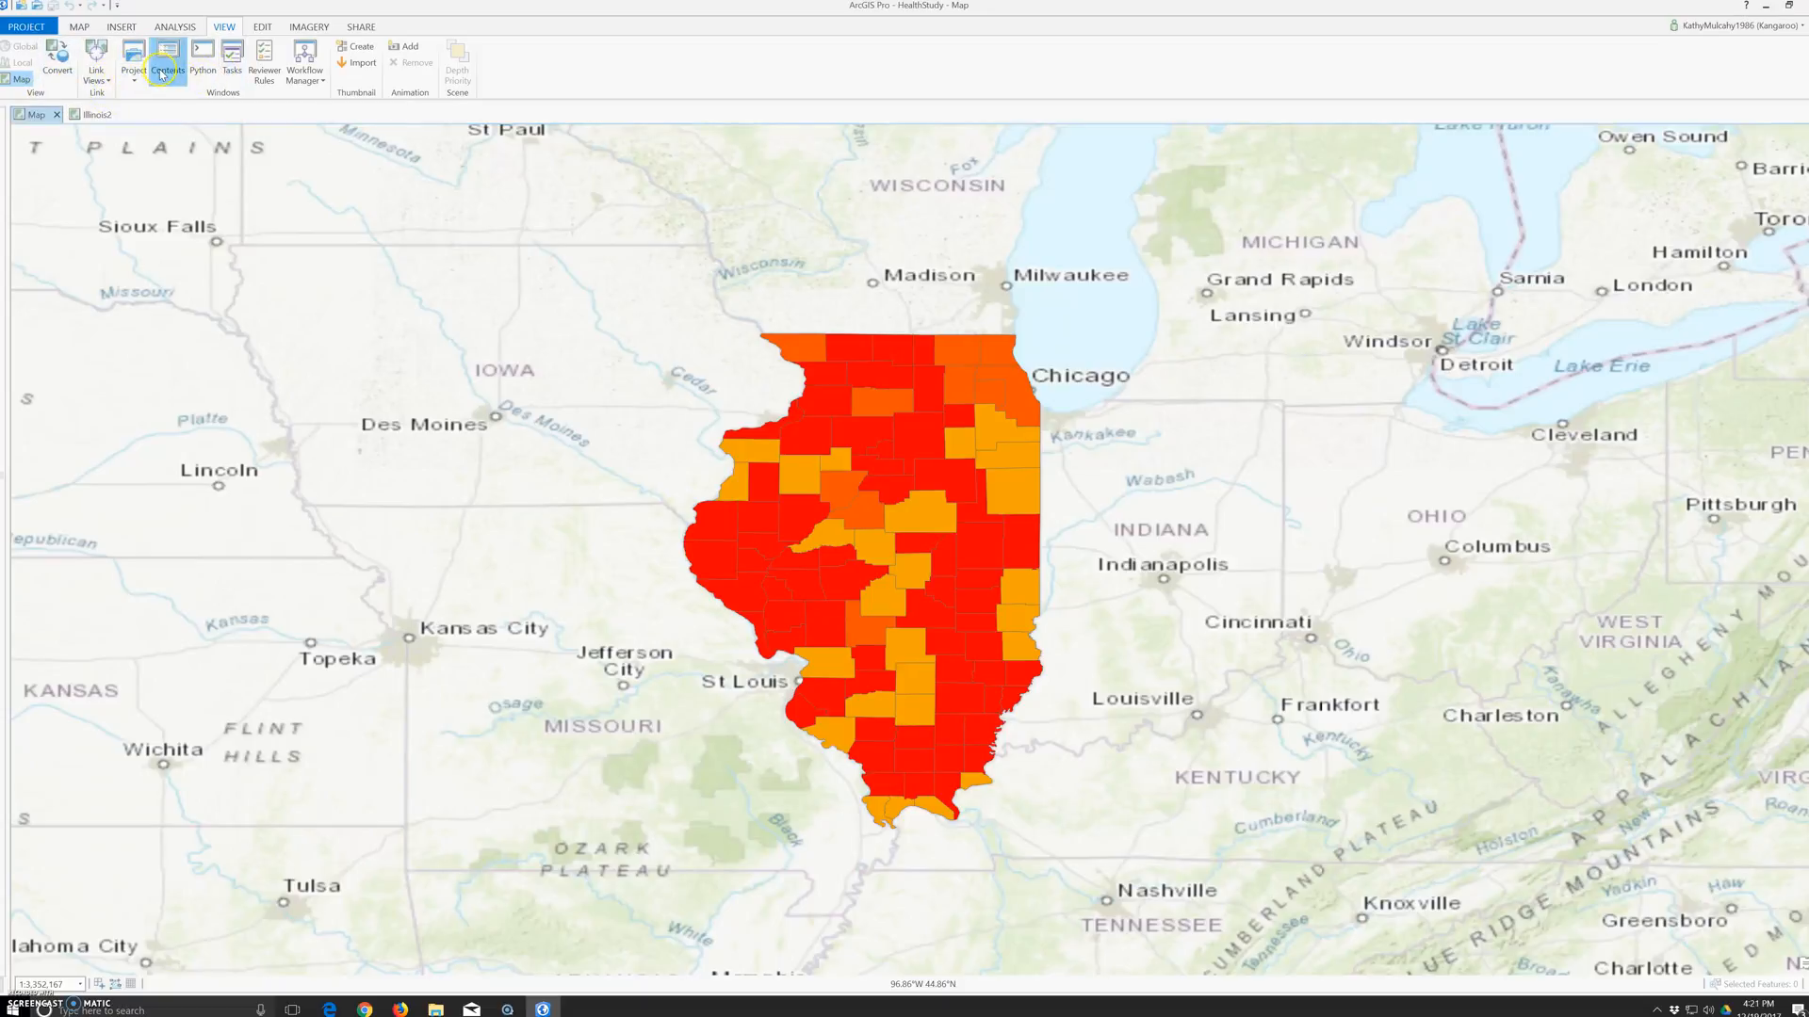
{"action": "double_click", "coordinate": [236, 278]}
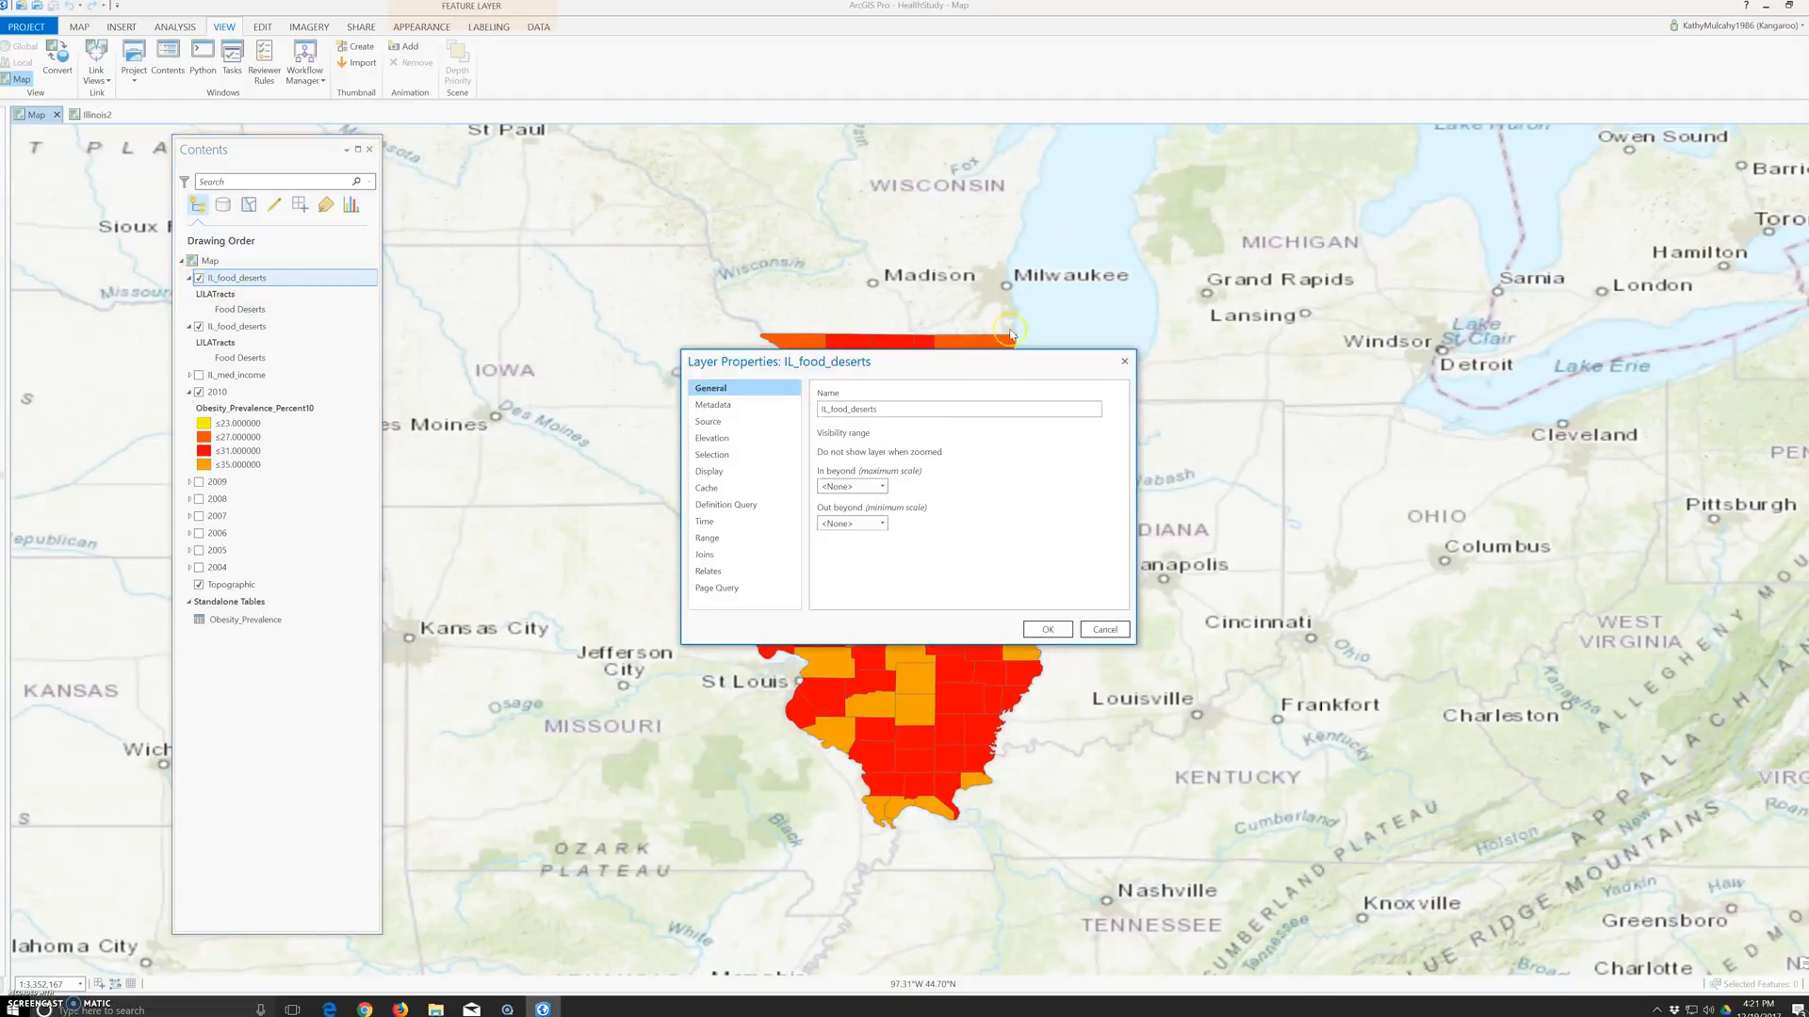
{"action": "left_click", "coordinate": [1126, 361]}
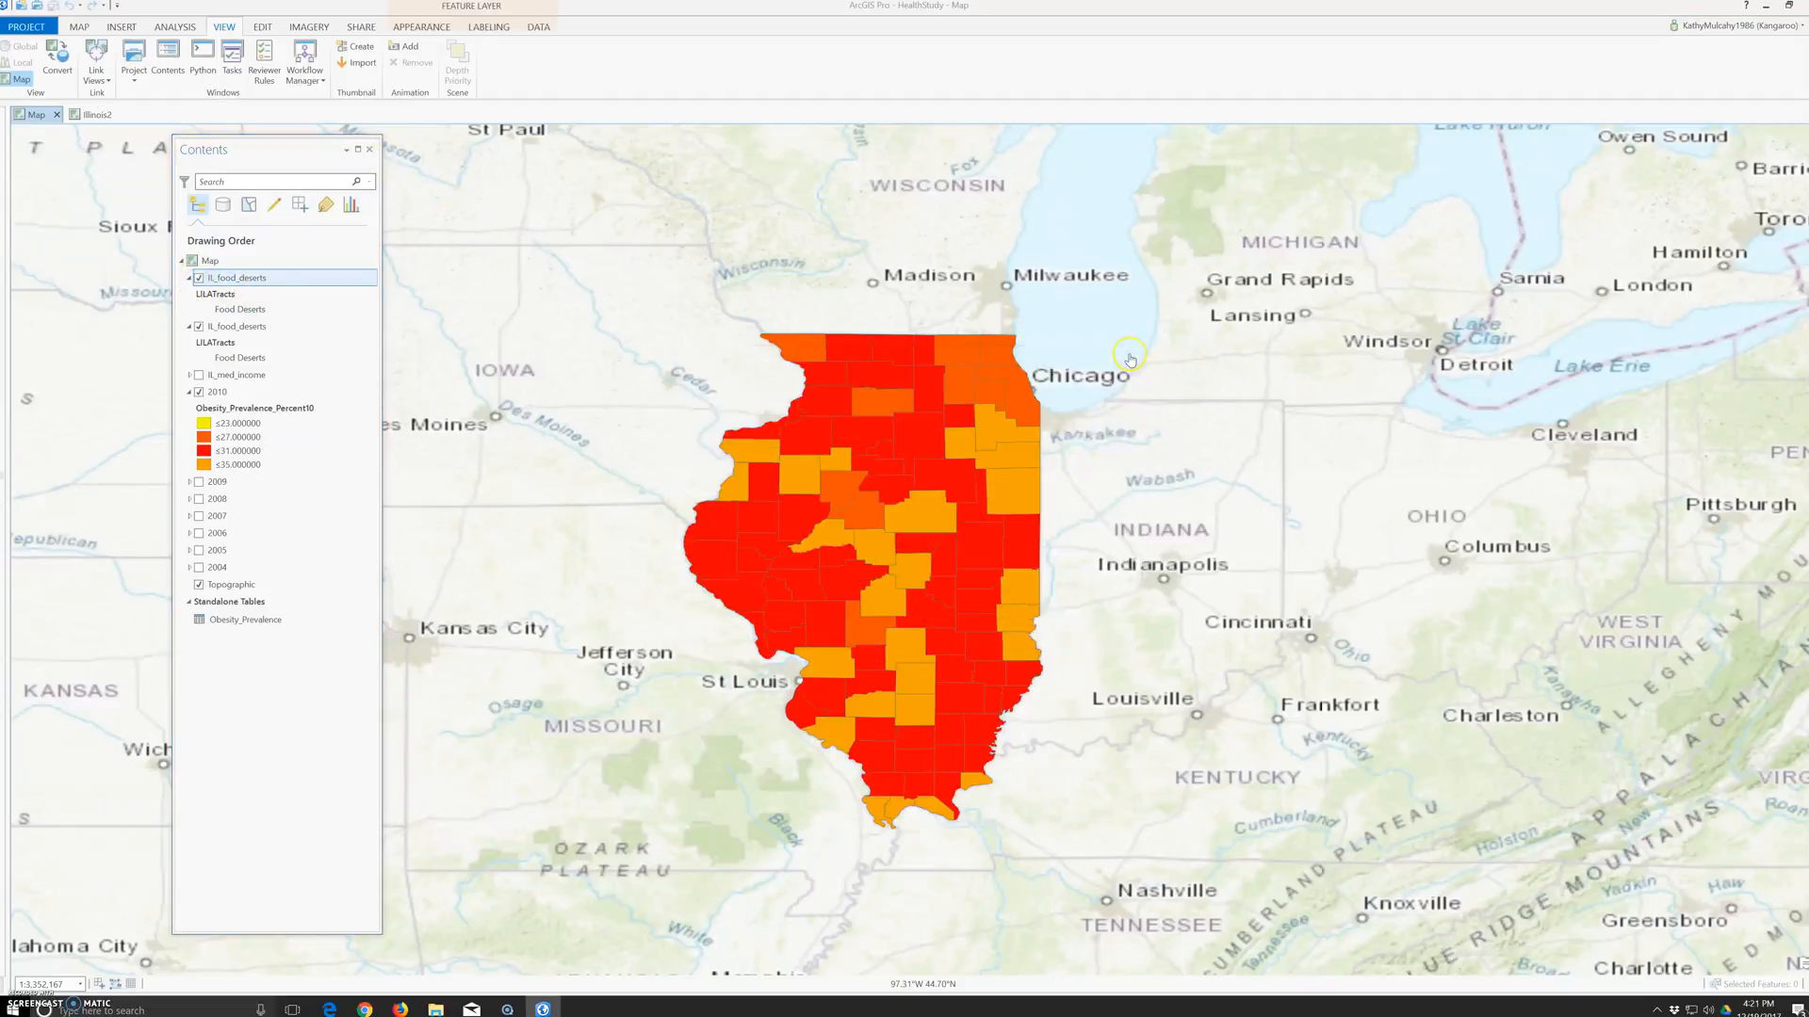
{"action": "left_click", "coordinate": [371, 151]}
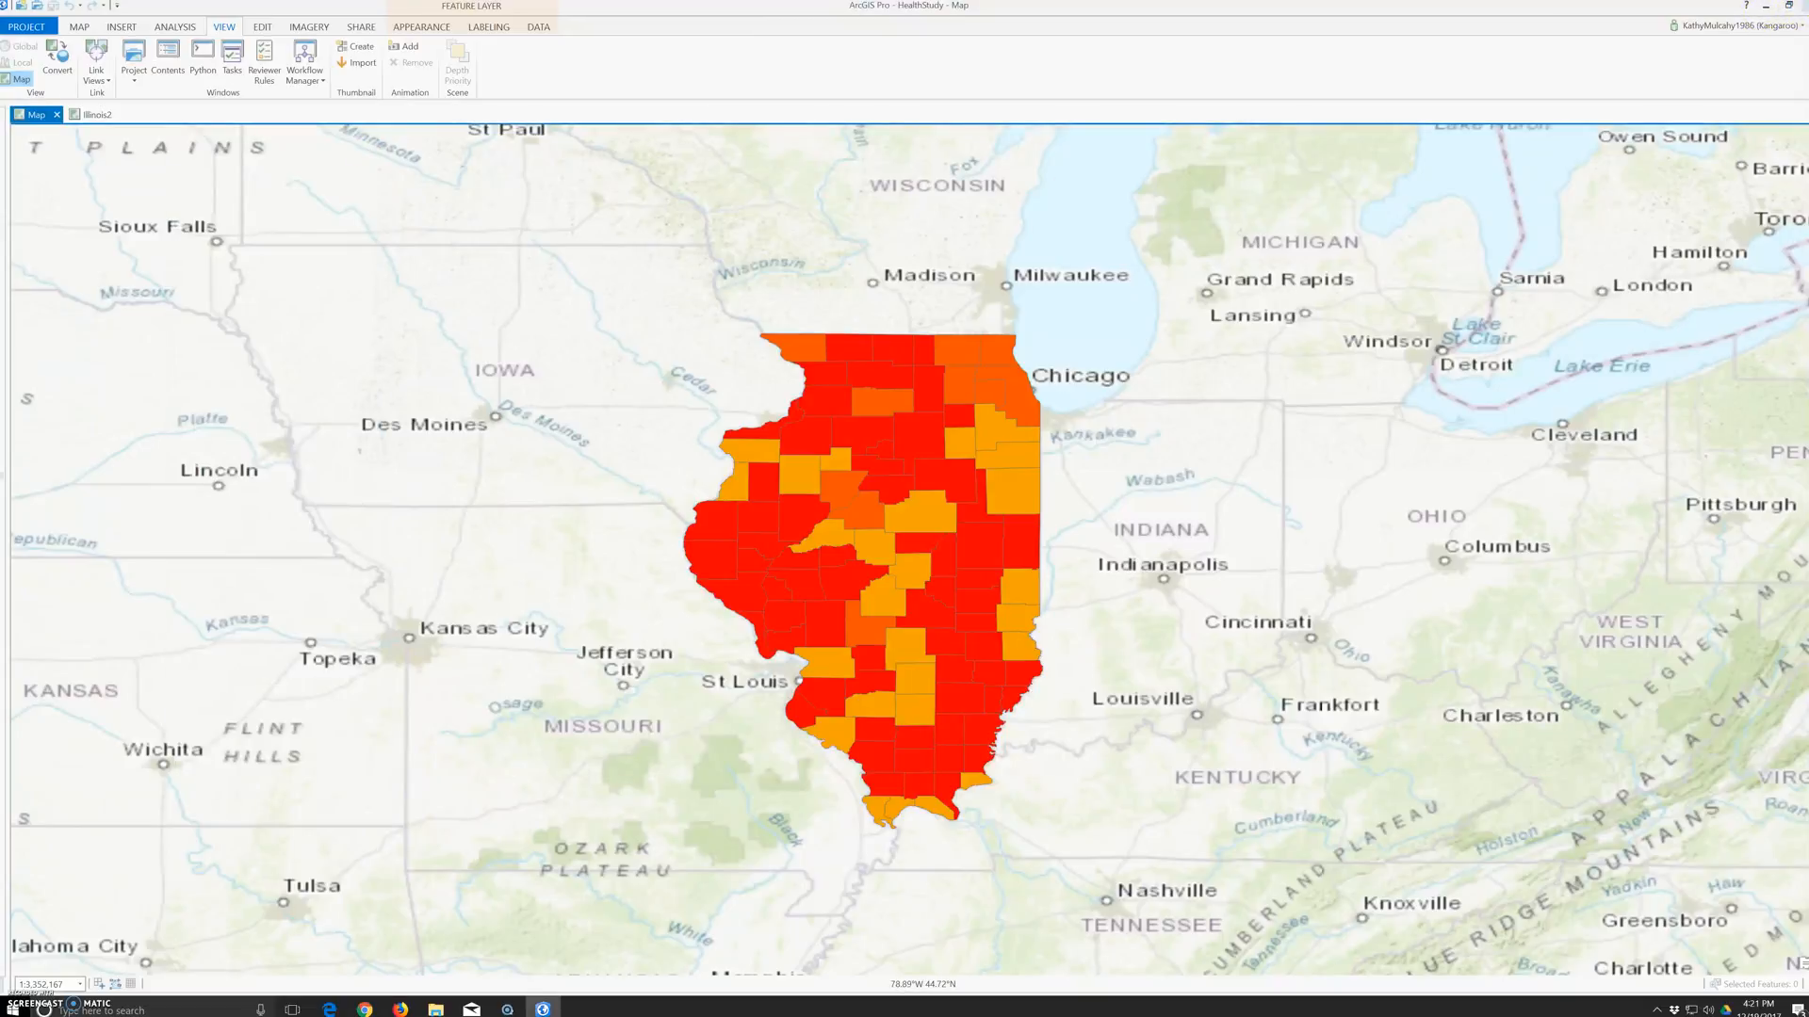
- Close the HealthStudy project, open HealthStudy2.aprx from the Results folder, and show its Contents pane
{"action": "left_click", "coordinate": [1807, 5]}
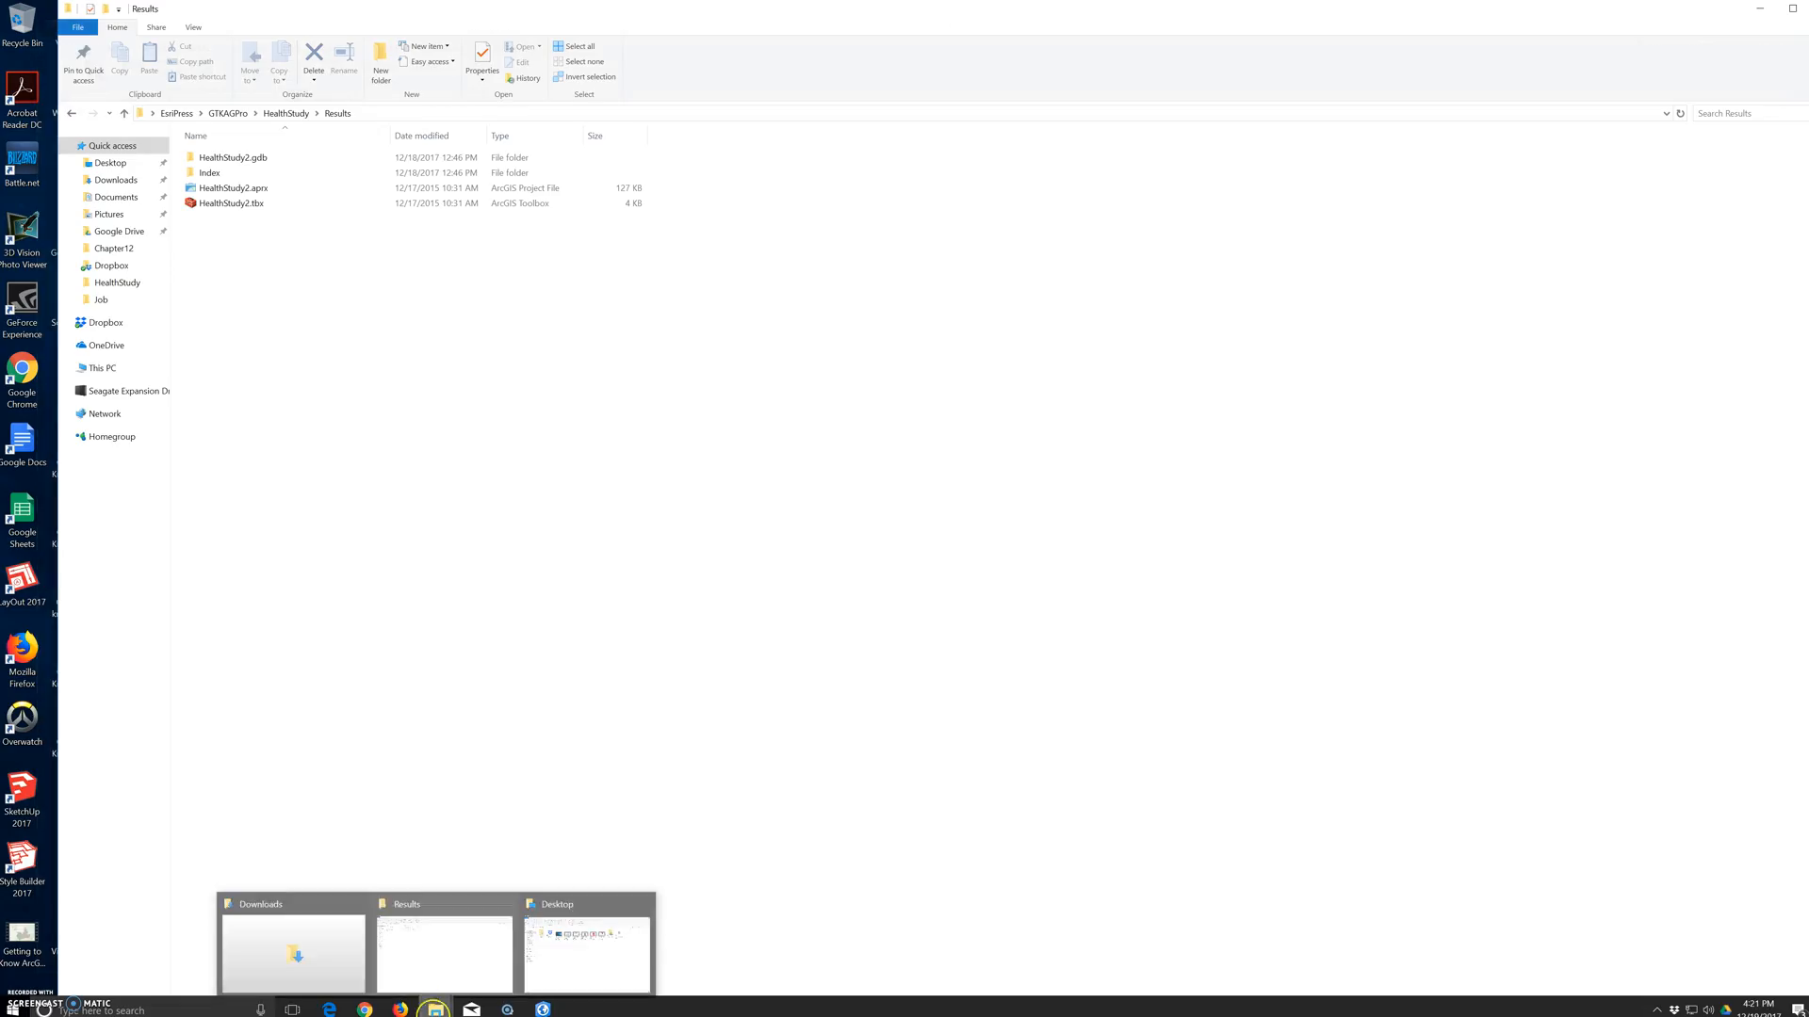
{"action": "left_click", "coordinate": [234, 192]}
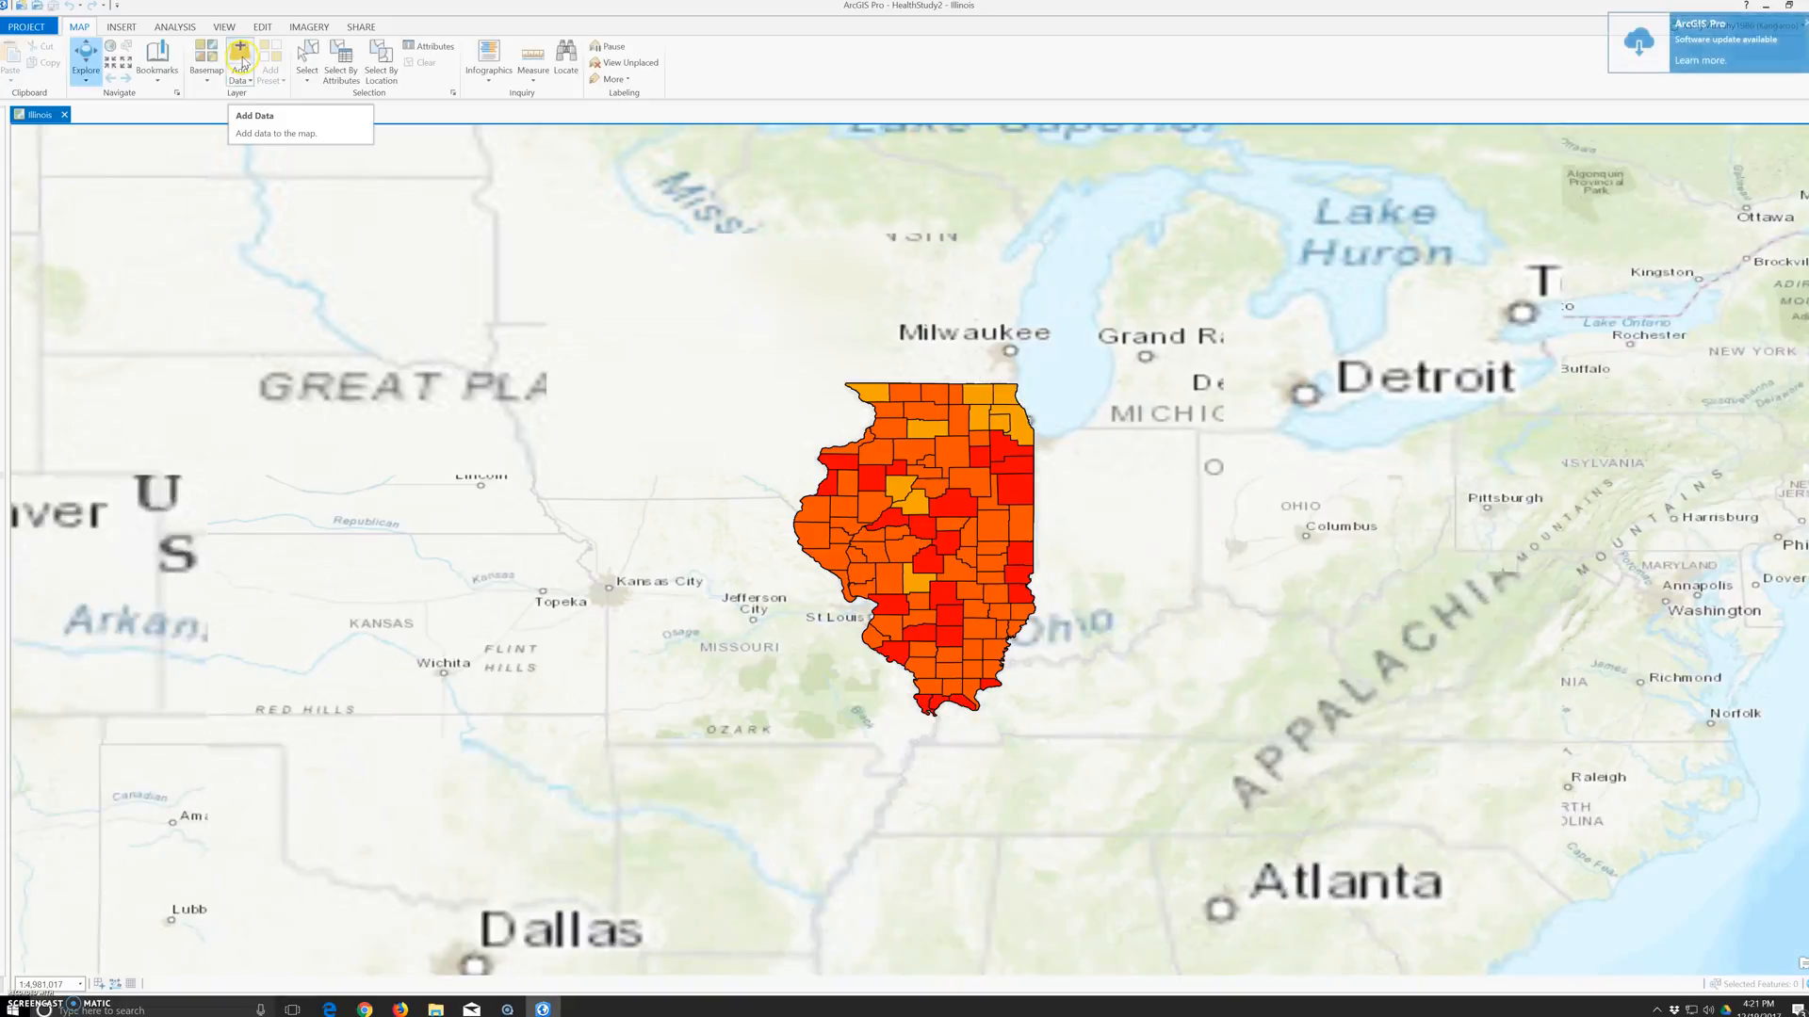
{"action": "left_click", "coordinate": [225, 28]}
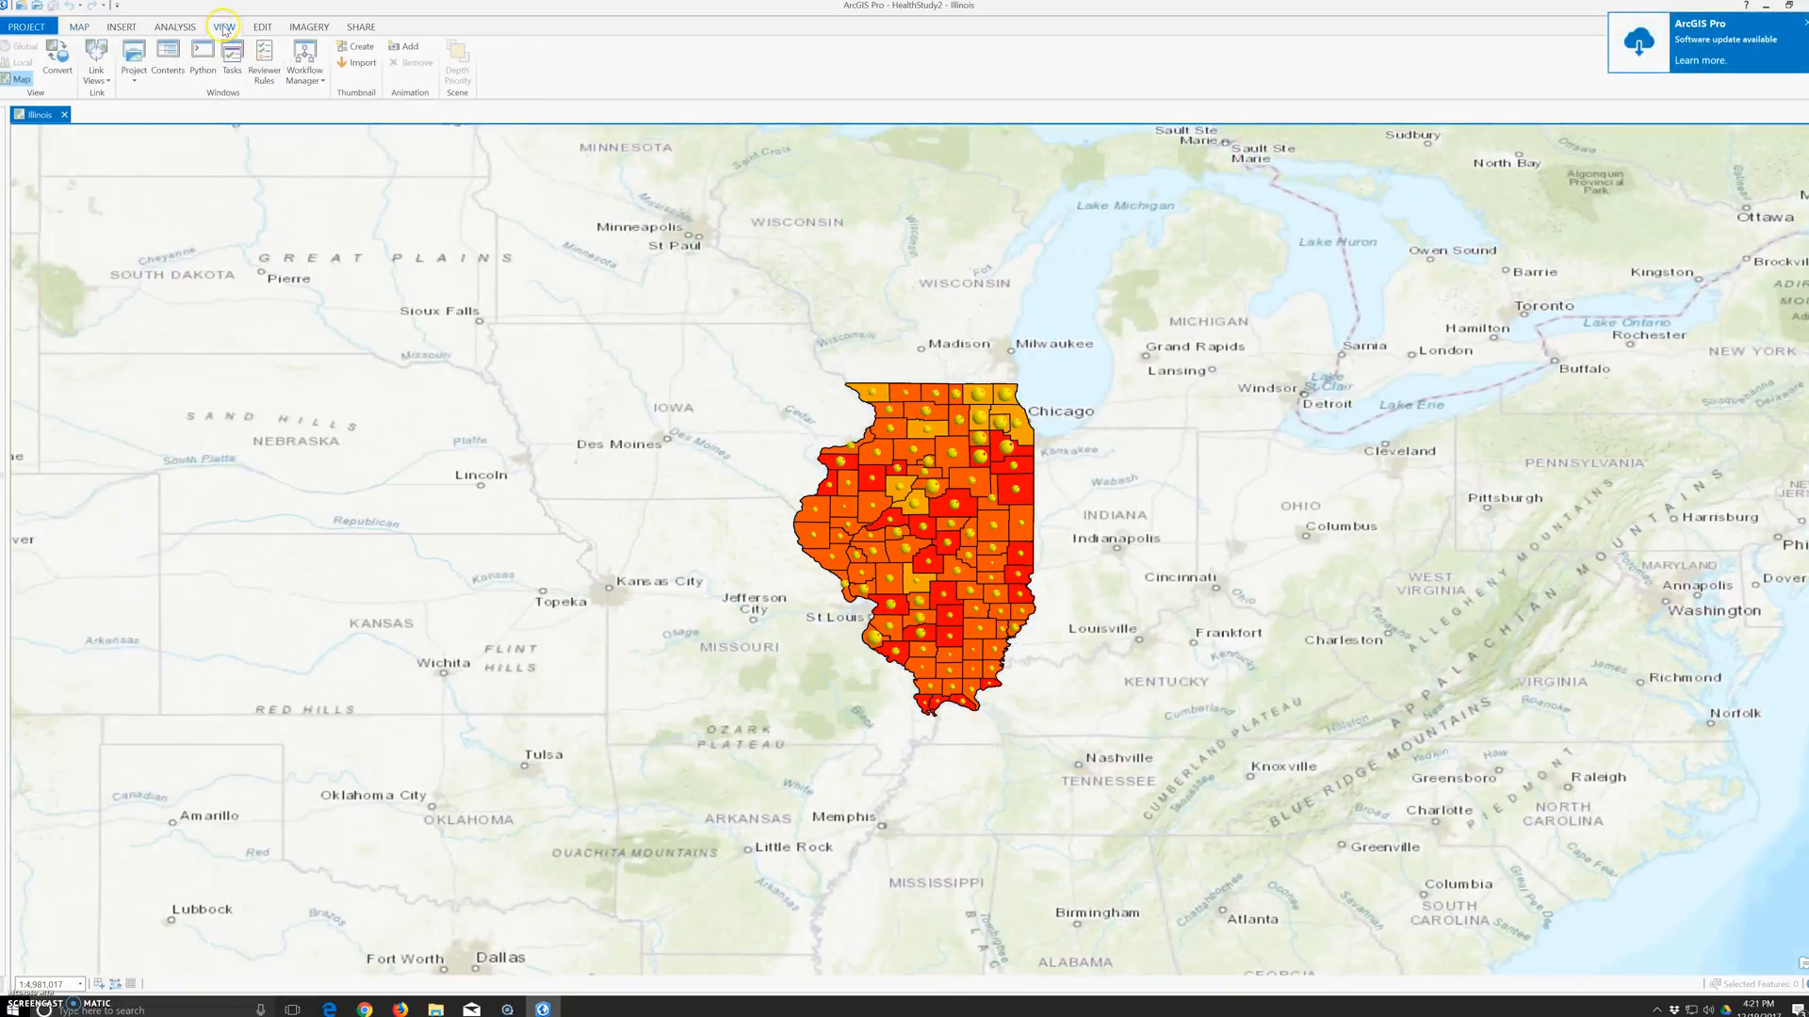
{"action": "left_click", "coordinate": [171, 75]}
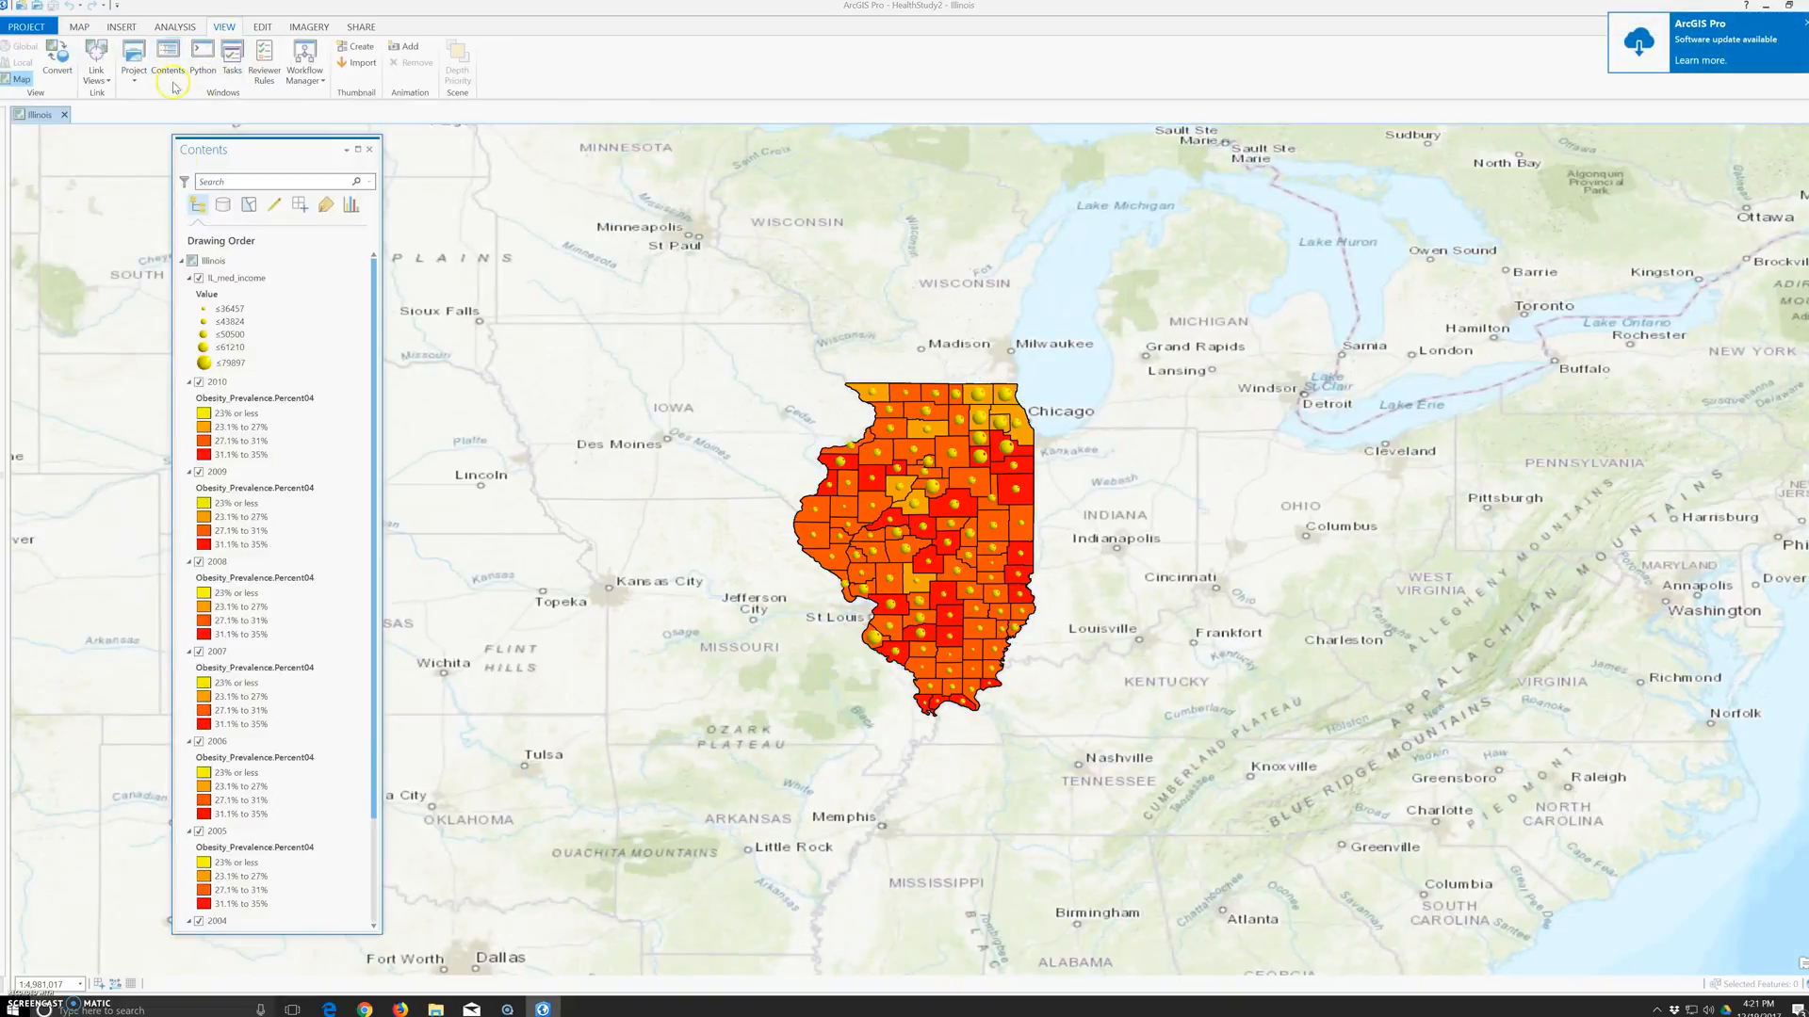
- Turn off the IL_med_income, 2006, 2007, 2008 and 2009 layers in the Illinois map
{"action": "left_click", "coordinate": [200, 279]}
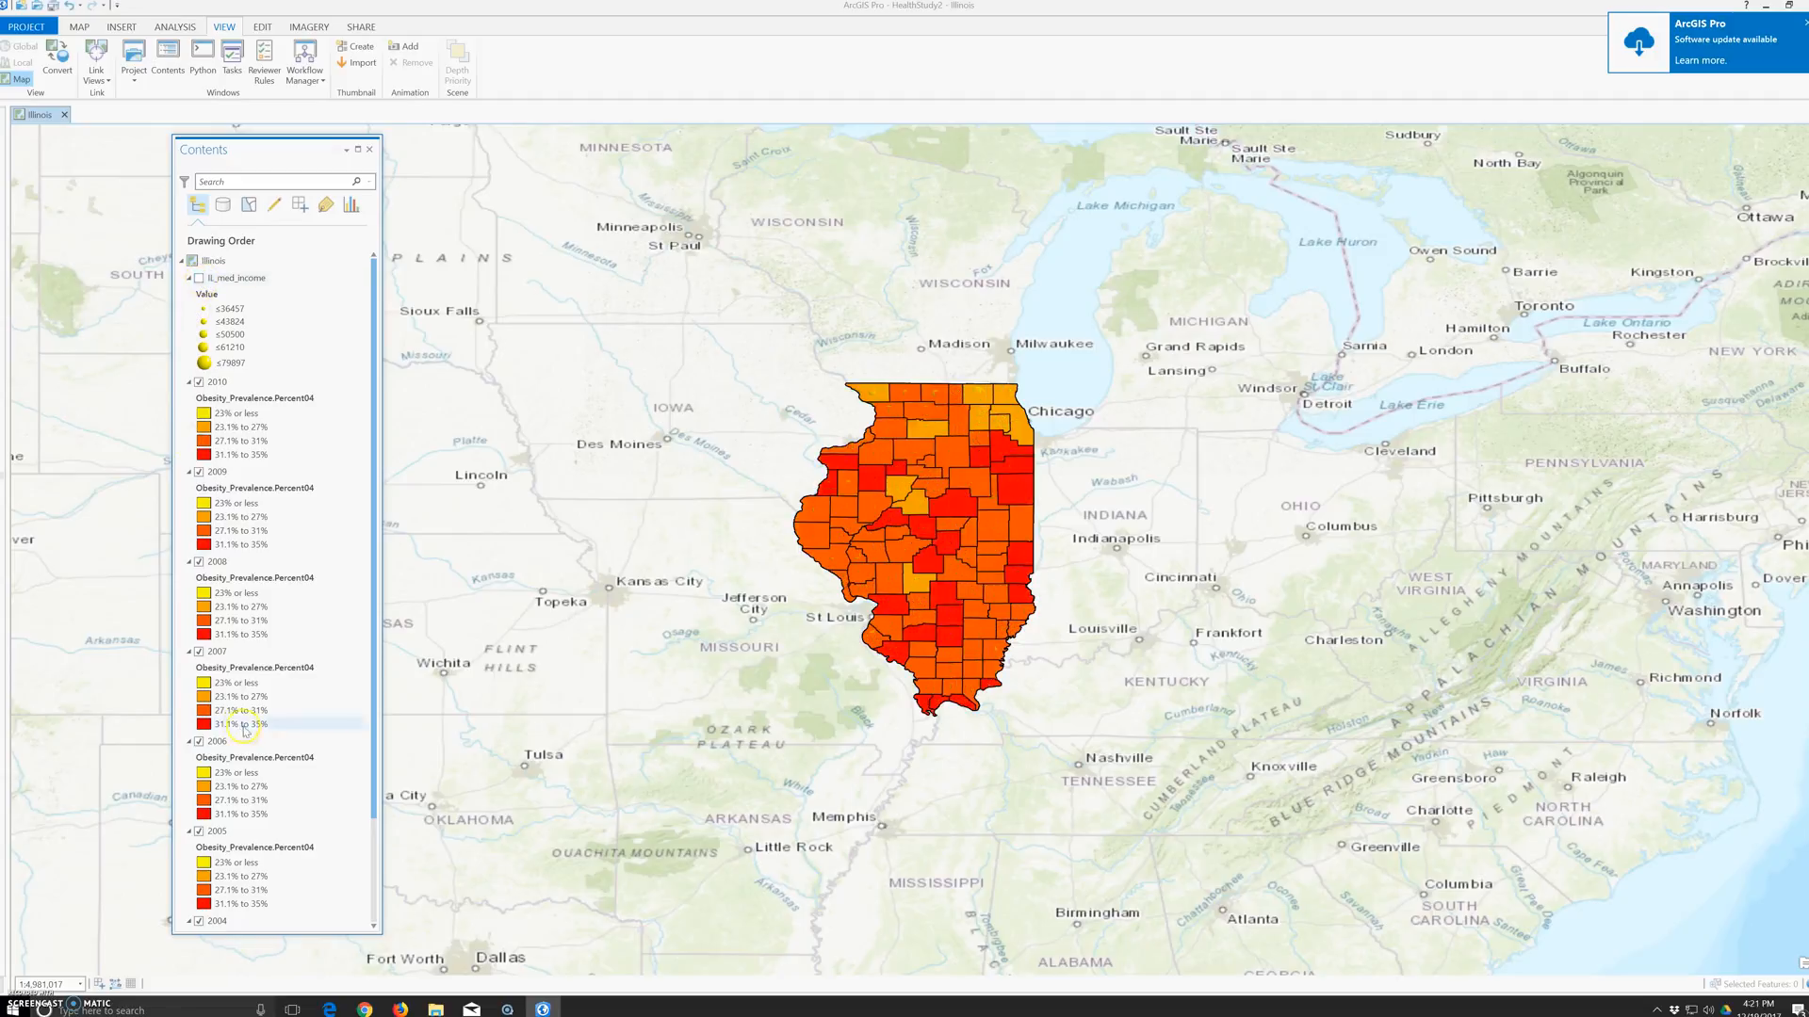
{"action": "left_click", "coordinate": [199, 741]}
{"action": "left_click", "coordinate": [199, 652]}
{"action": "left_click", "coordinate": [199, 561]}
{"action": "left_click", "coordinate": [199, 471]}
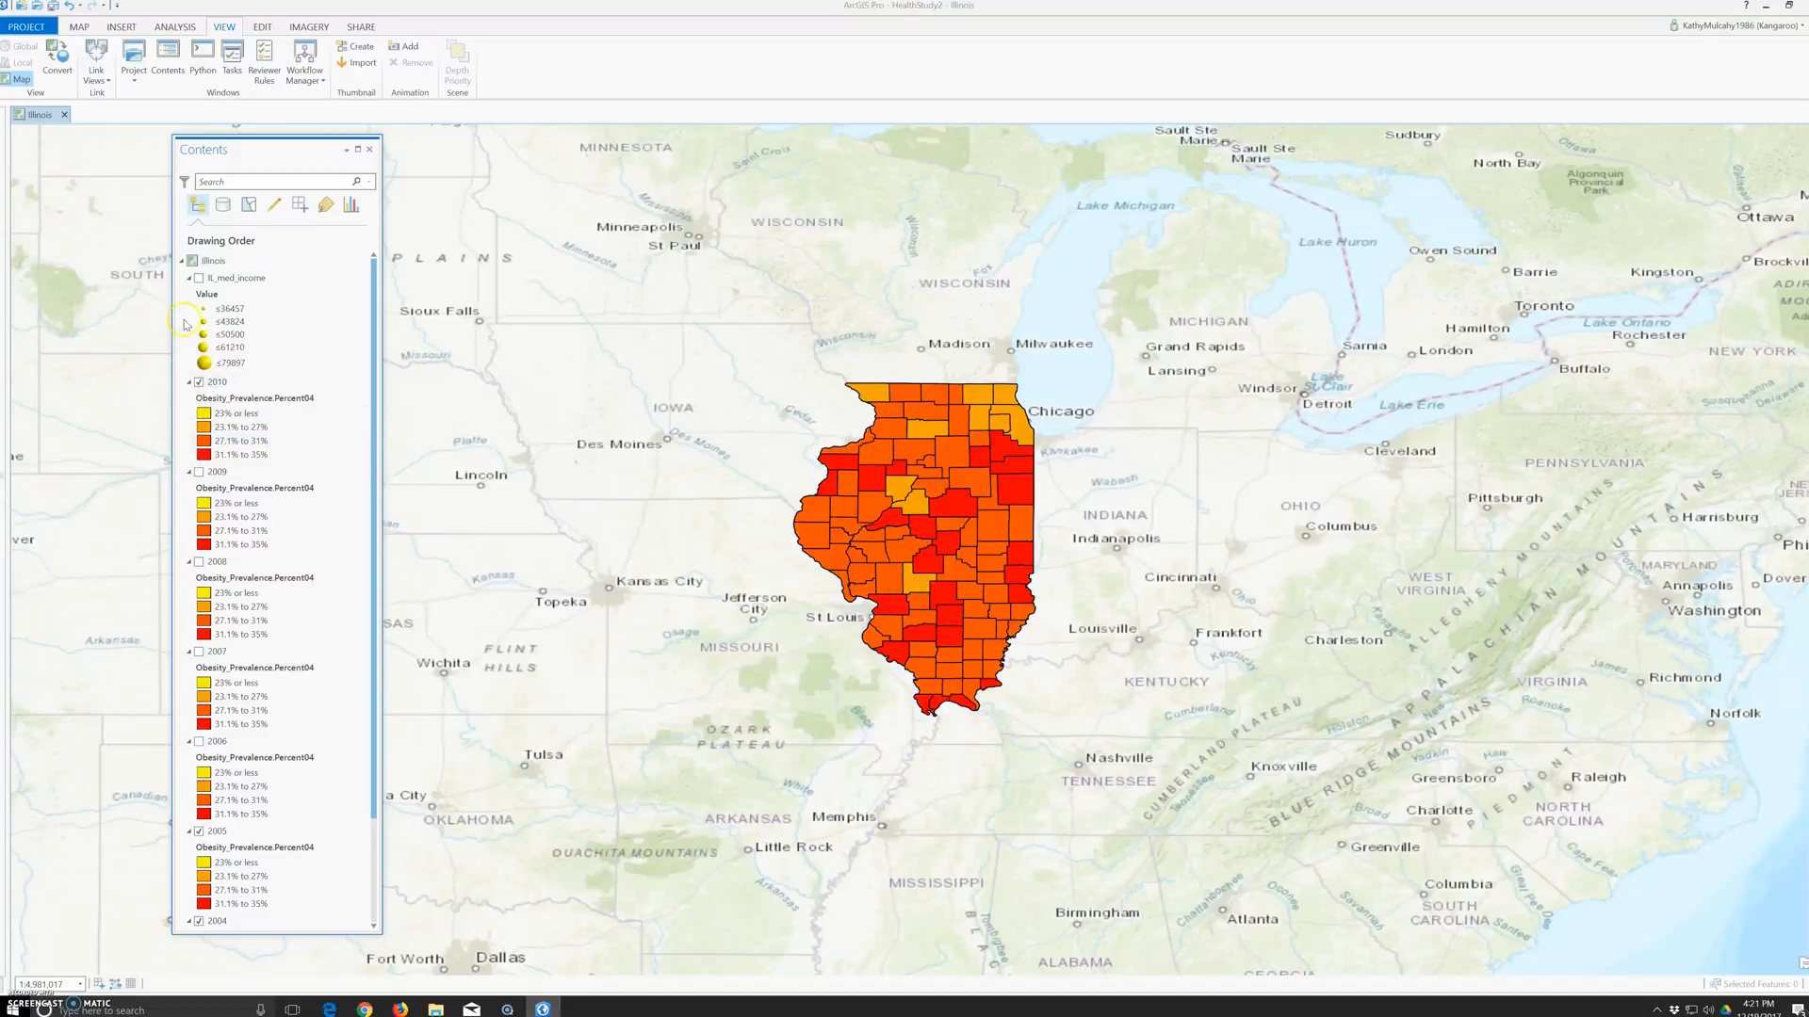
- Collapse the IL_med_income, 2008, 2006, 2005 and 2004 legends, and turn off the 2005 and 2004 layers
{"action": "left_click", "coordinate": [190, 278]}
{"action": "left_click", "coordinate": [189, 388]}
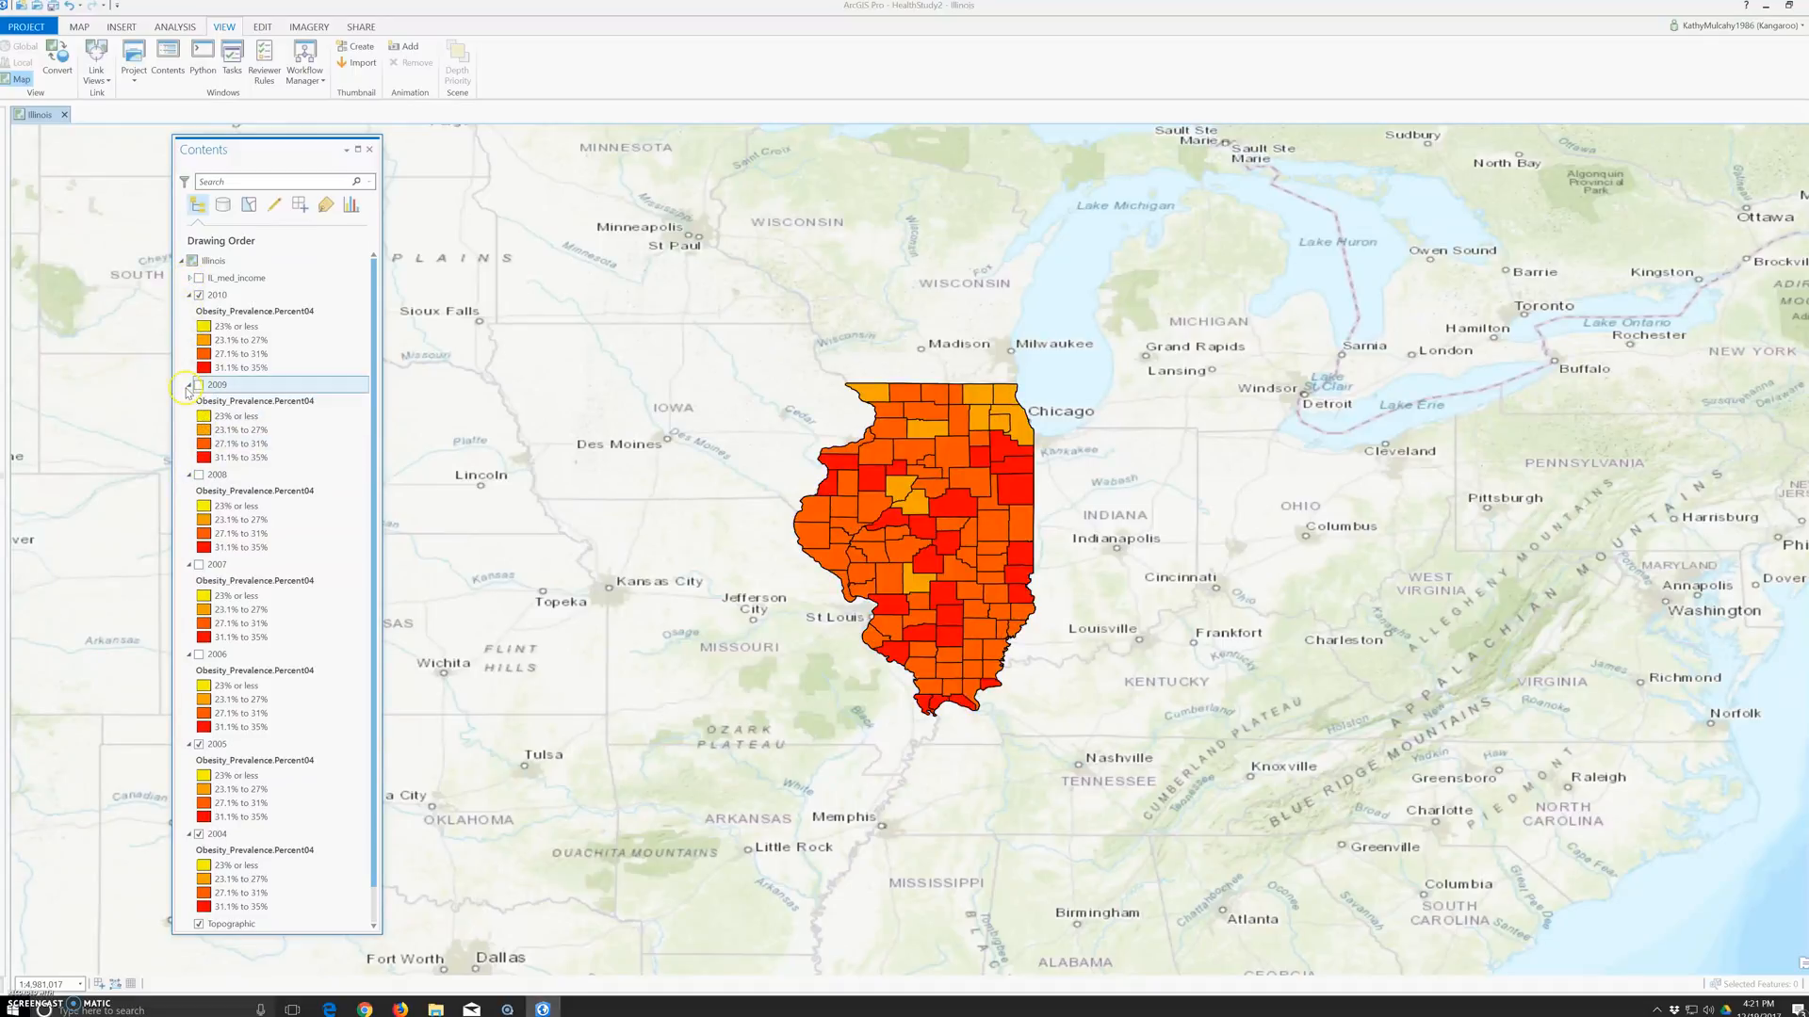
{"action": "left_click", "coordinate": [189, 474]}
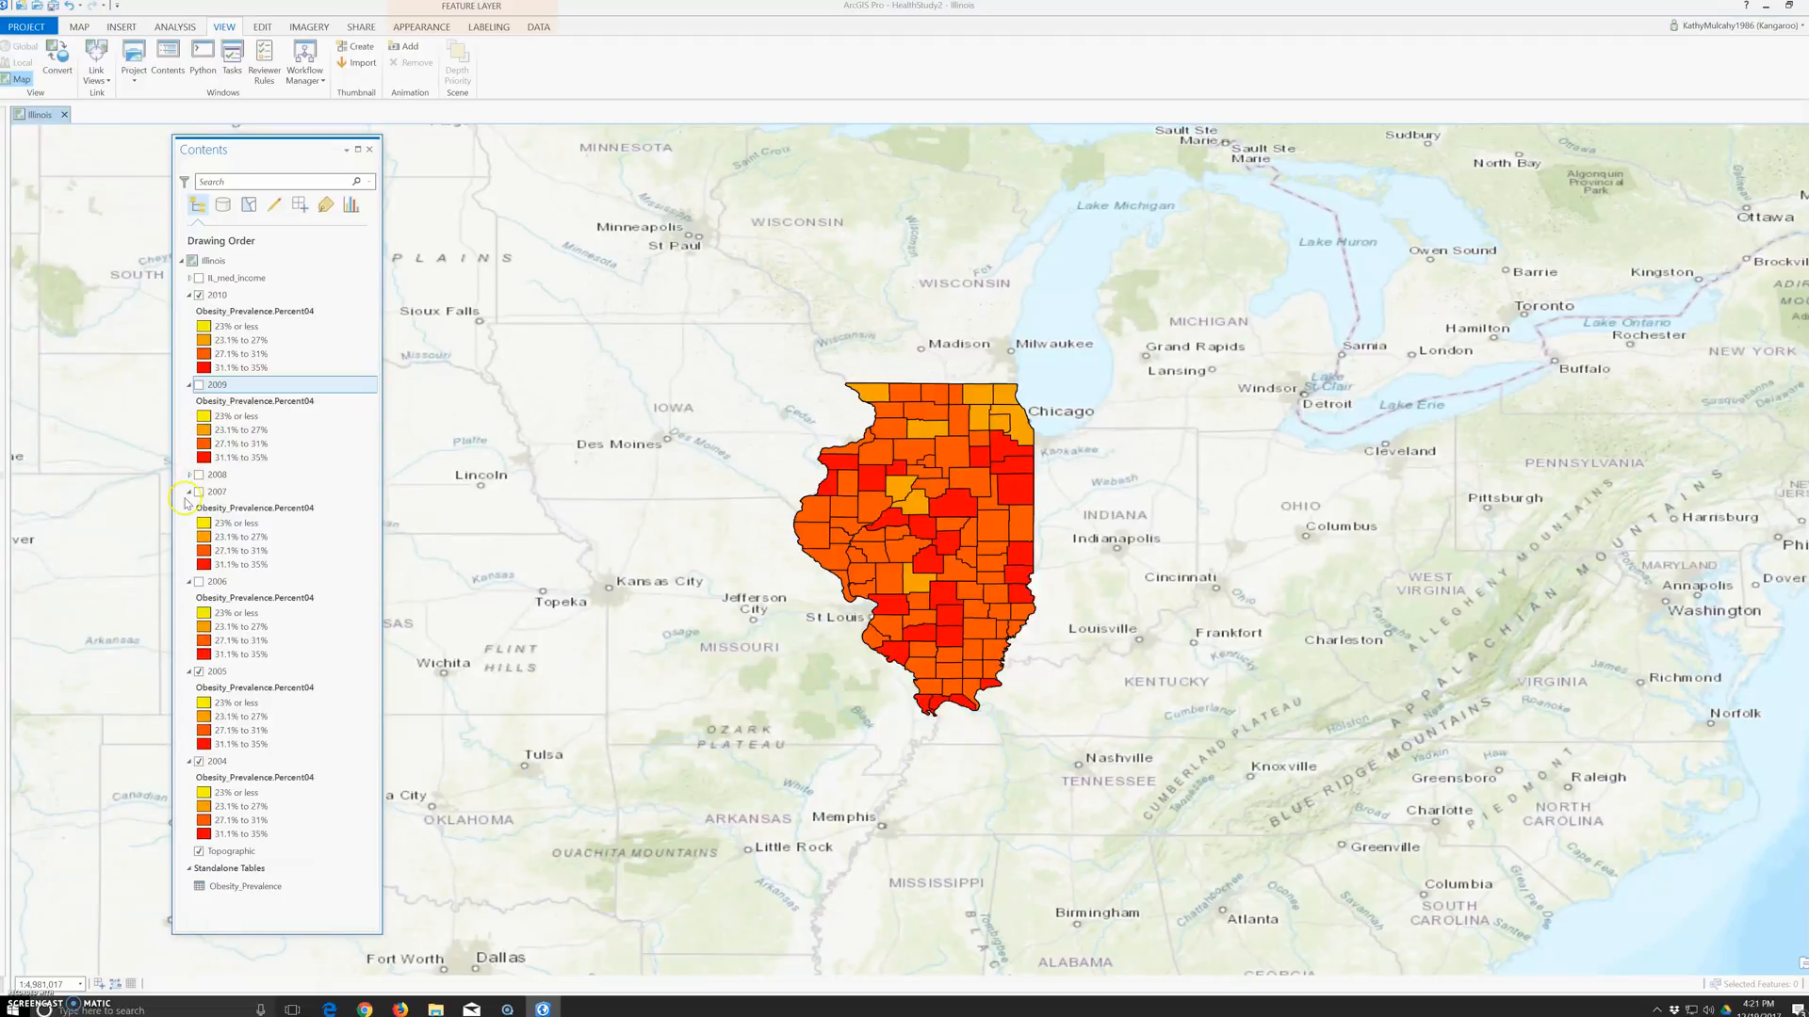
{"action": "left_click", "coordinate": [191, 494]}
{"action": "left_click", "coordinate": [190, 581]}
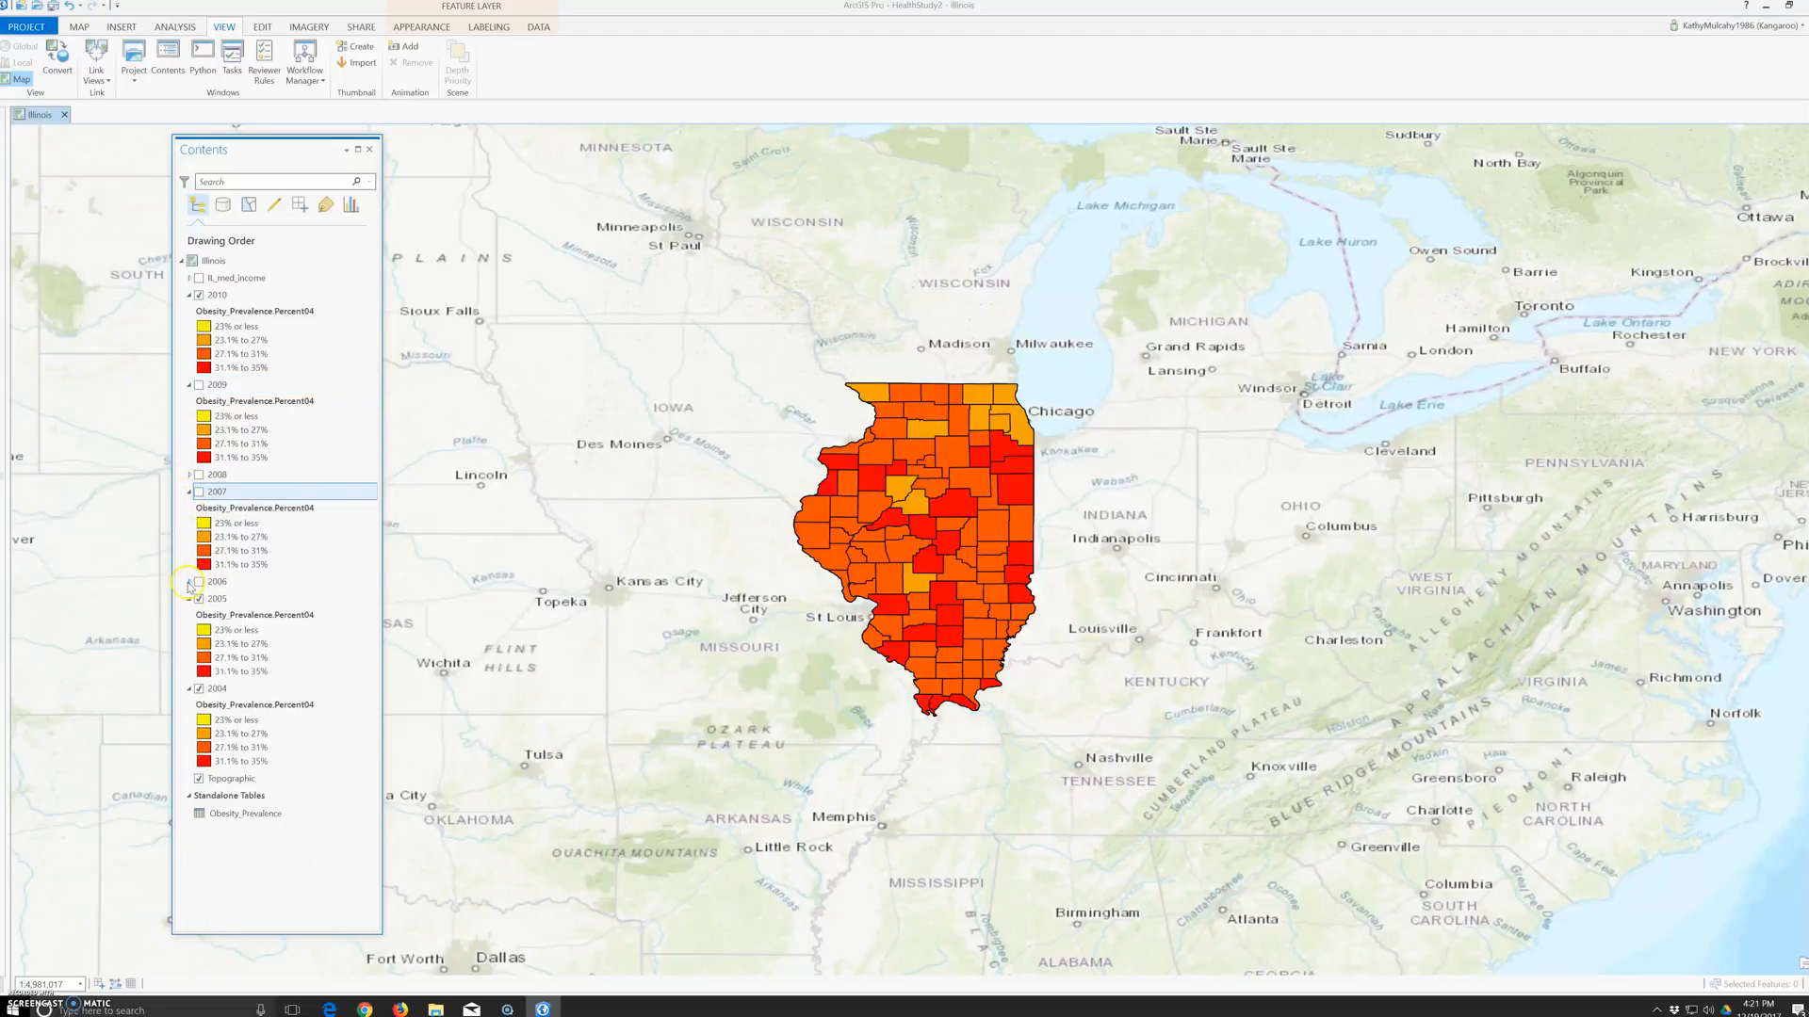
{"action": "left_click", "coordinate": [189, 599]}
{"action": "left_click", "coordinate": [189, 618]}
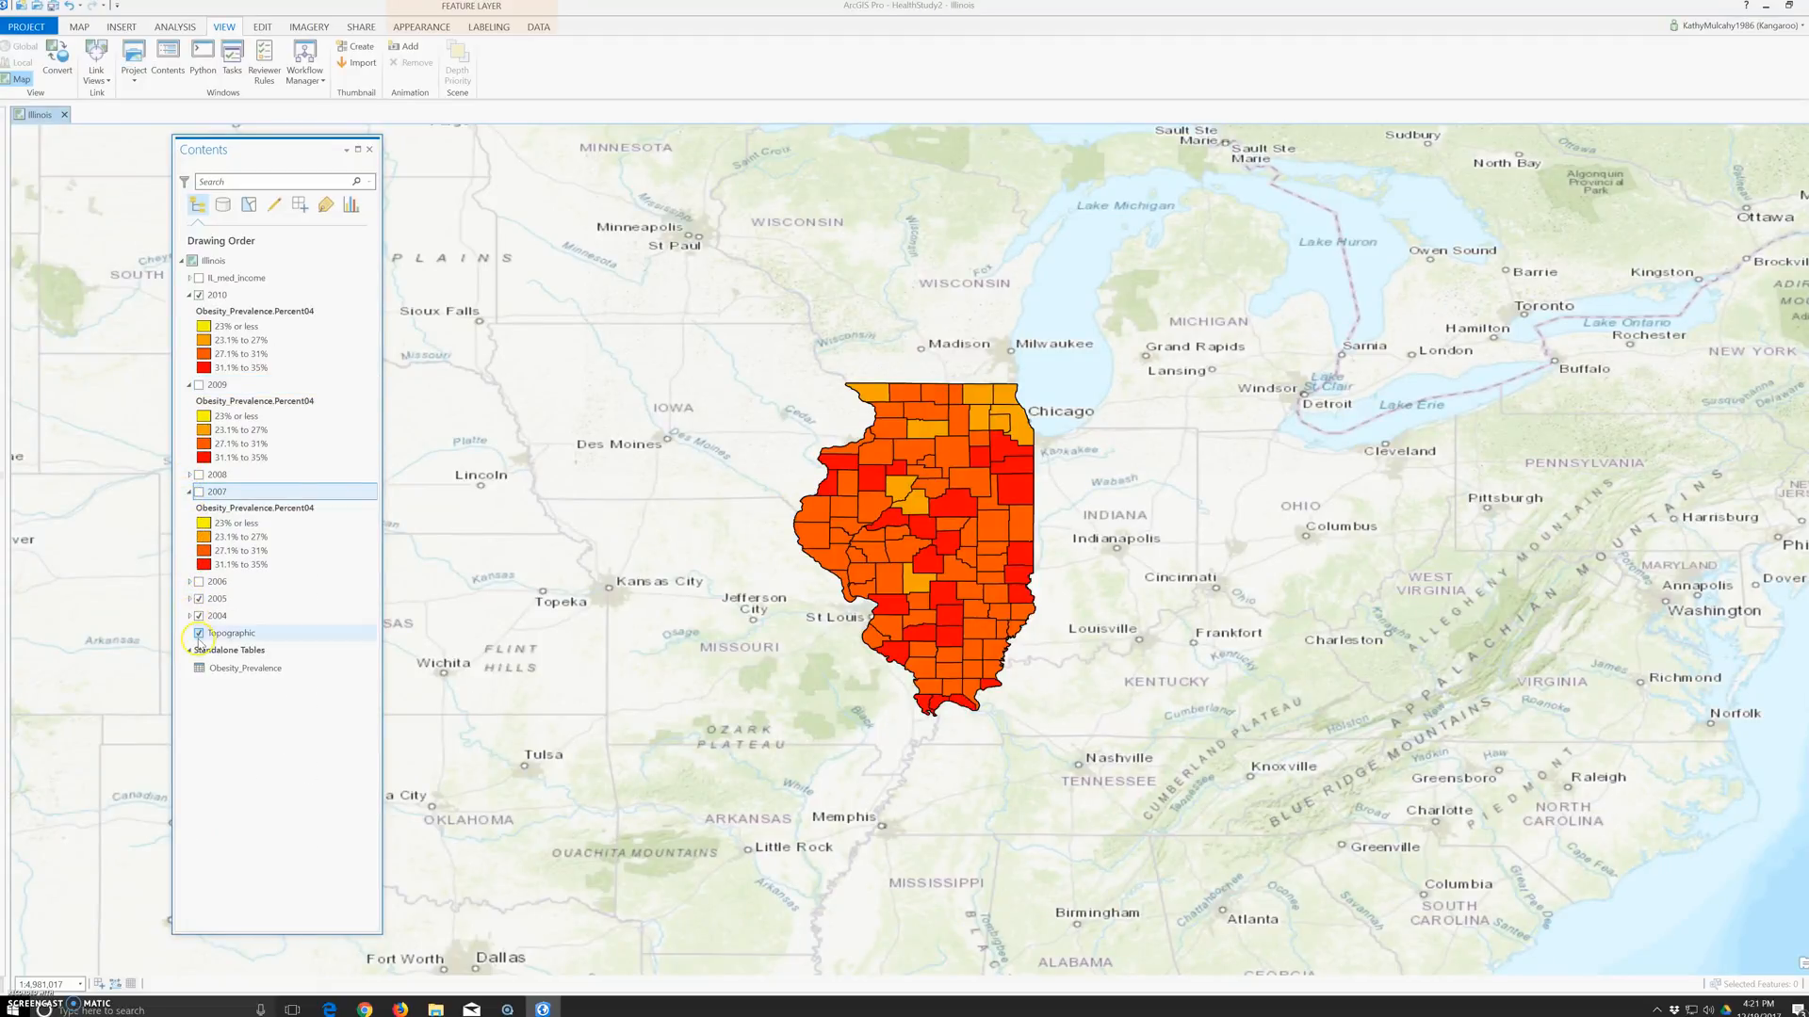
{"action": "left_click", "coordinate": [199, 615]}
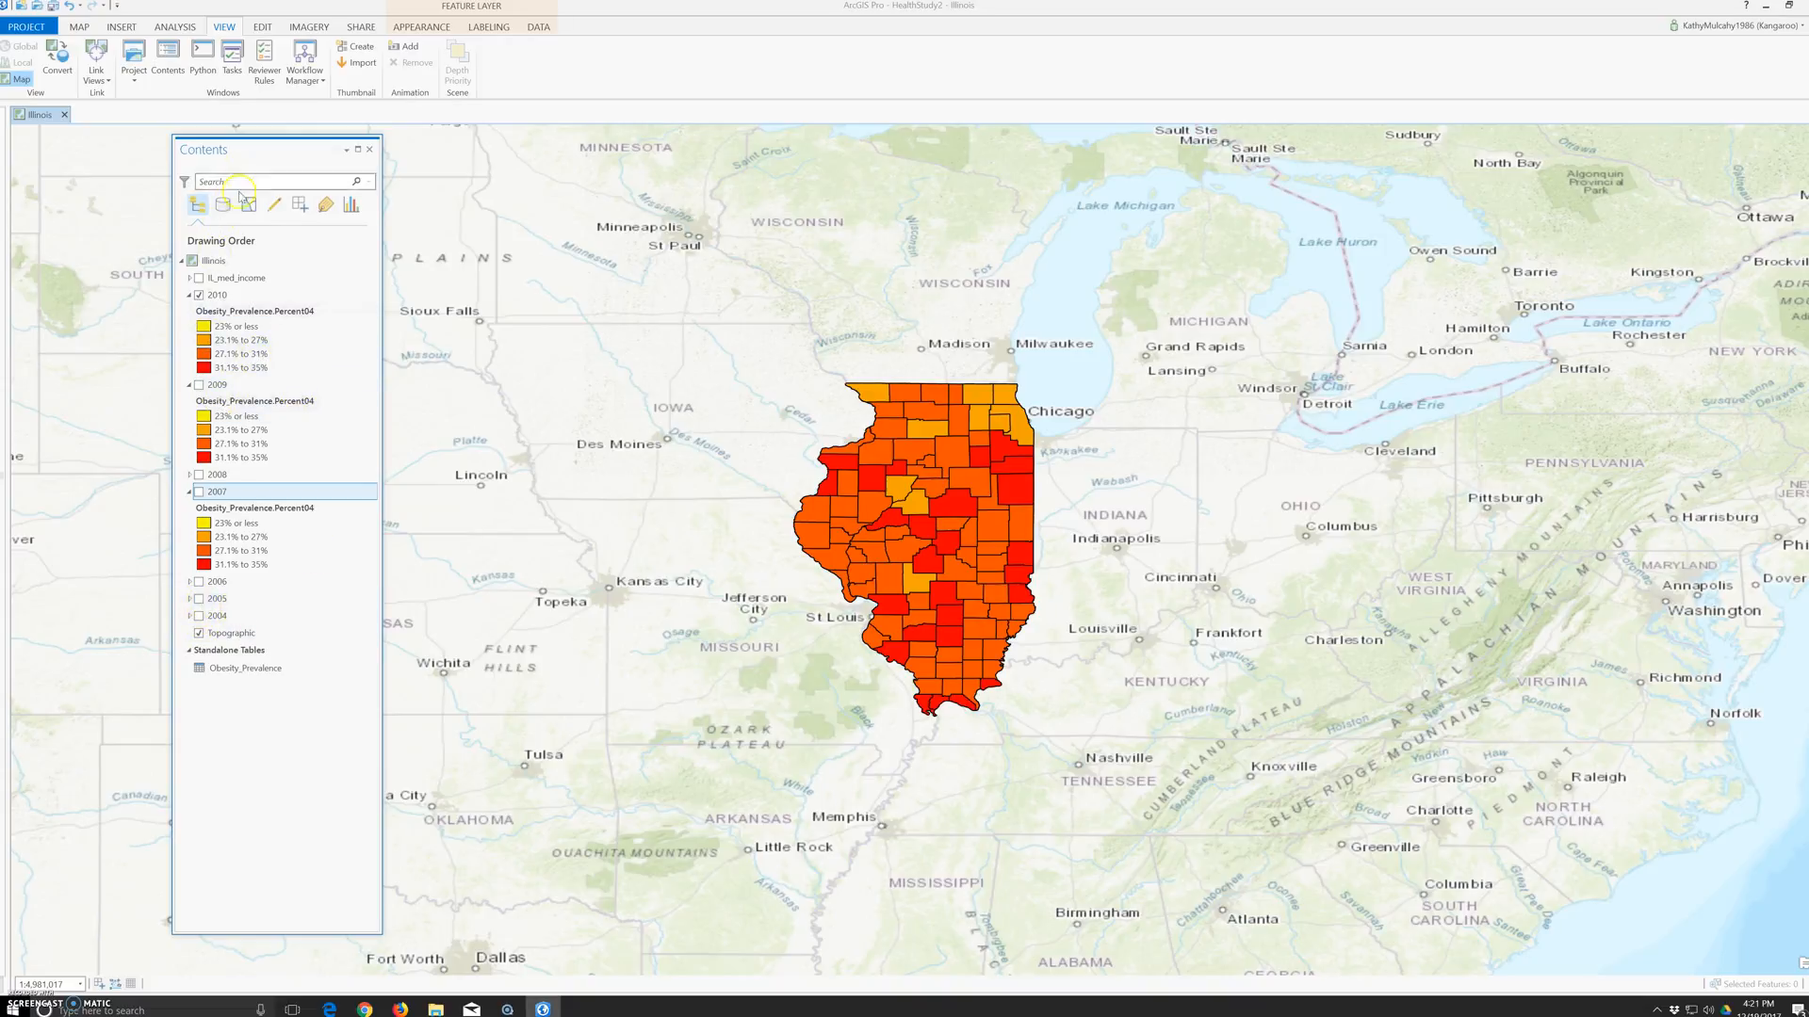
- Add the IL_food_deserts.lyrx layer file from the HealthStudy Data folder to the Illinois map, and turn the new layer off
{"action": "left_click", "coordinate": [80, 27]}
{"action": "left_click", "coordinate": [241, 56]}
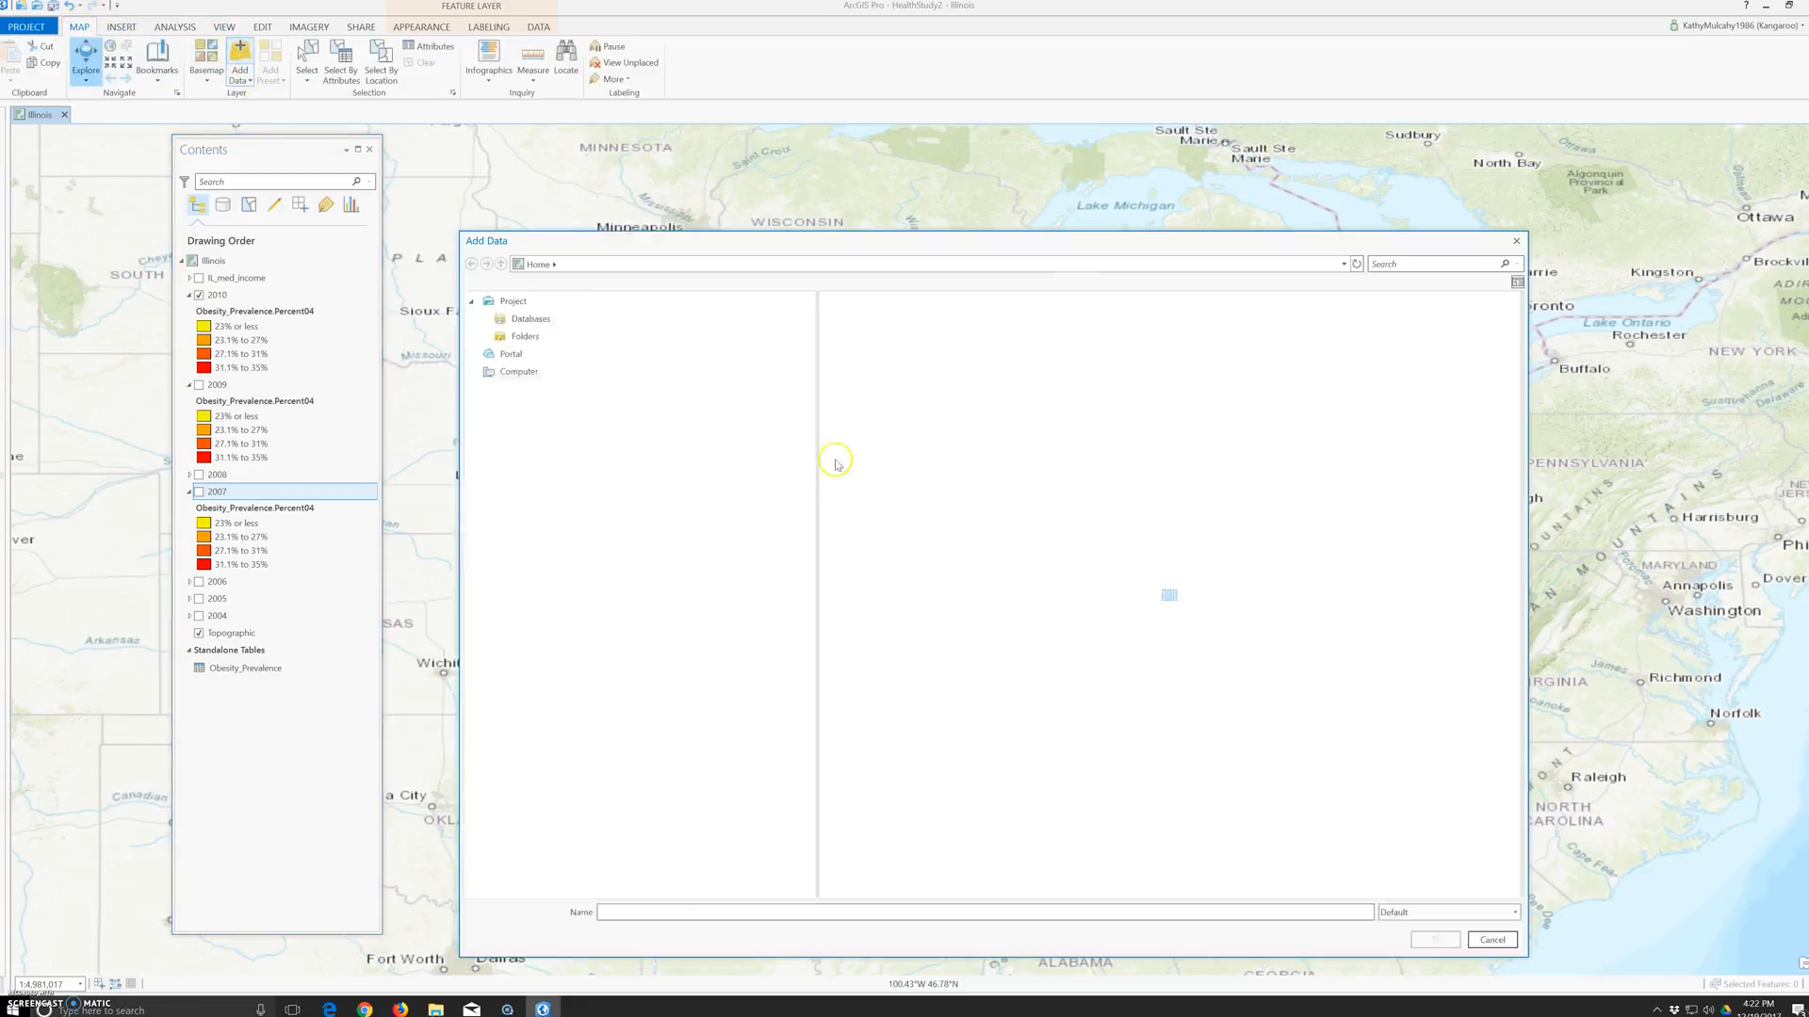
{"action": "left_click", "coordinate": [872, 311]}
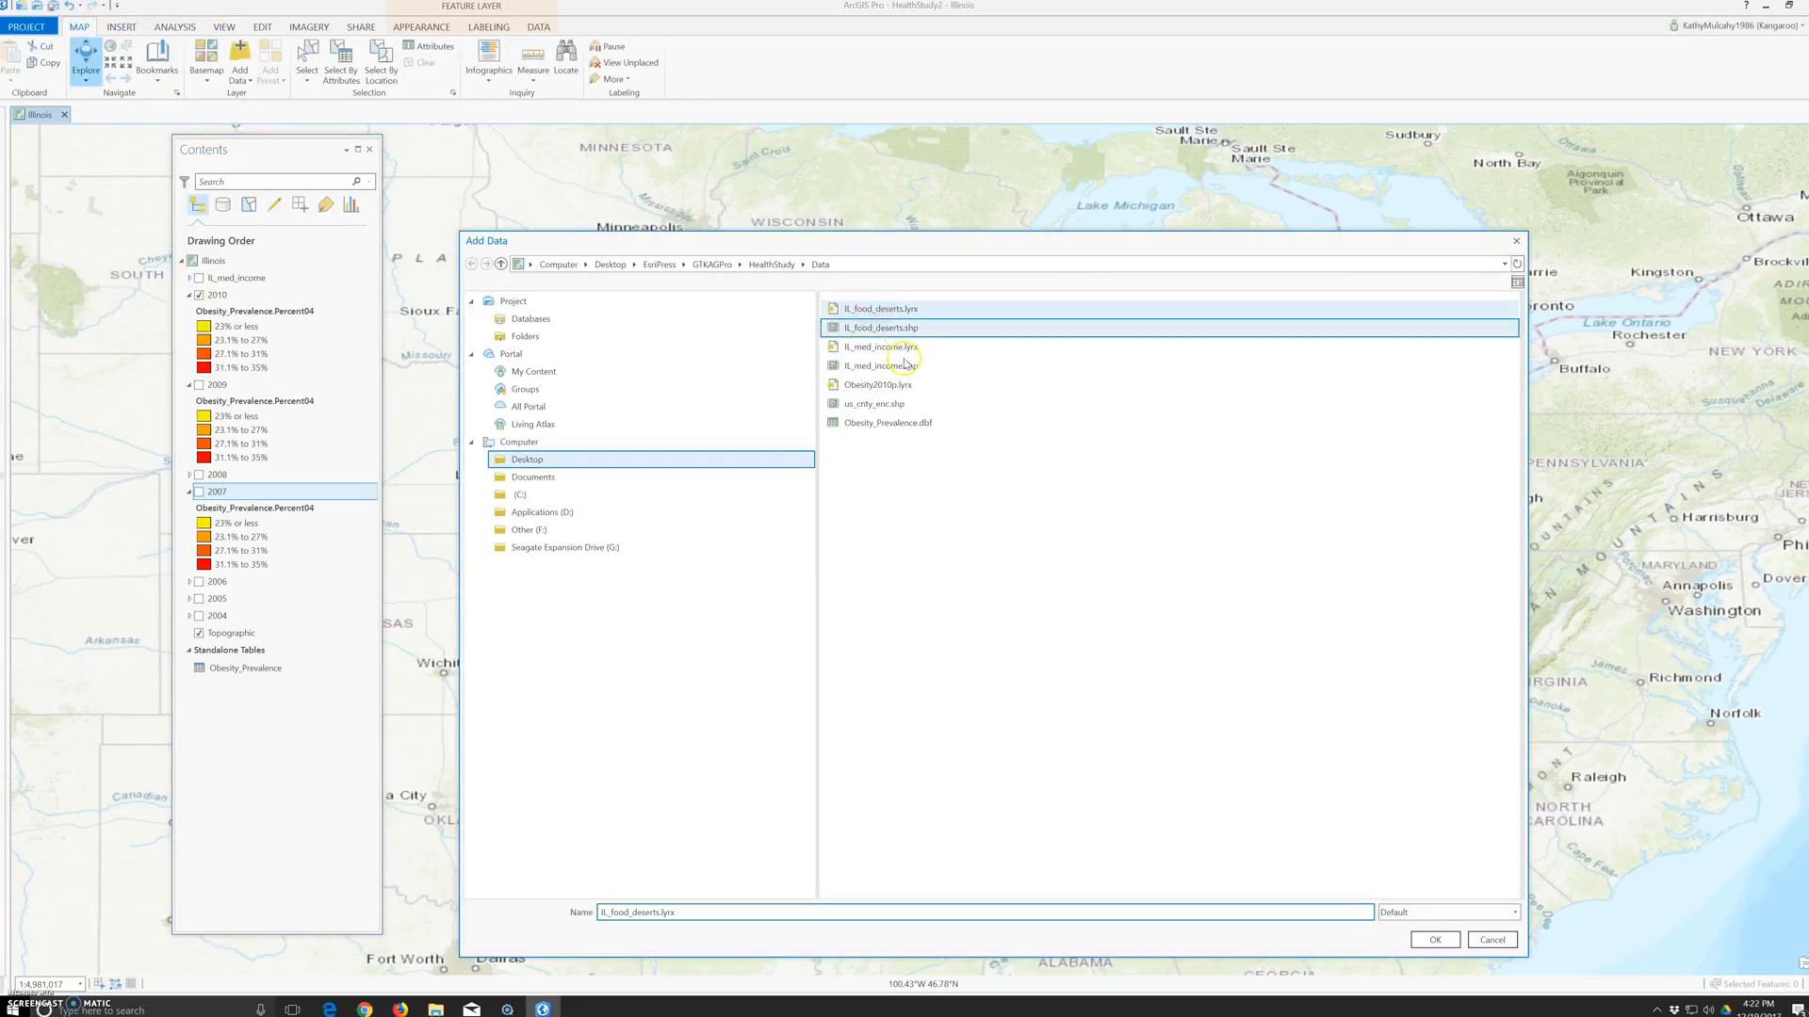
{"action": "left_click", "coordinate": [1435, 940]}
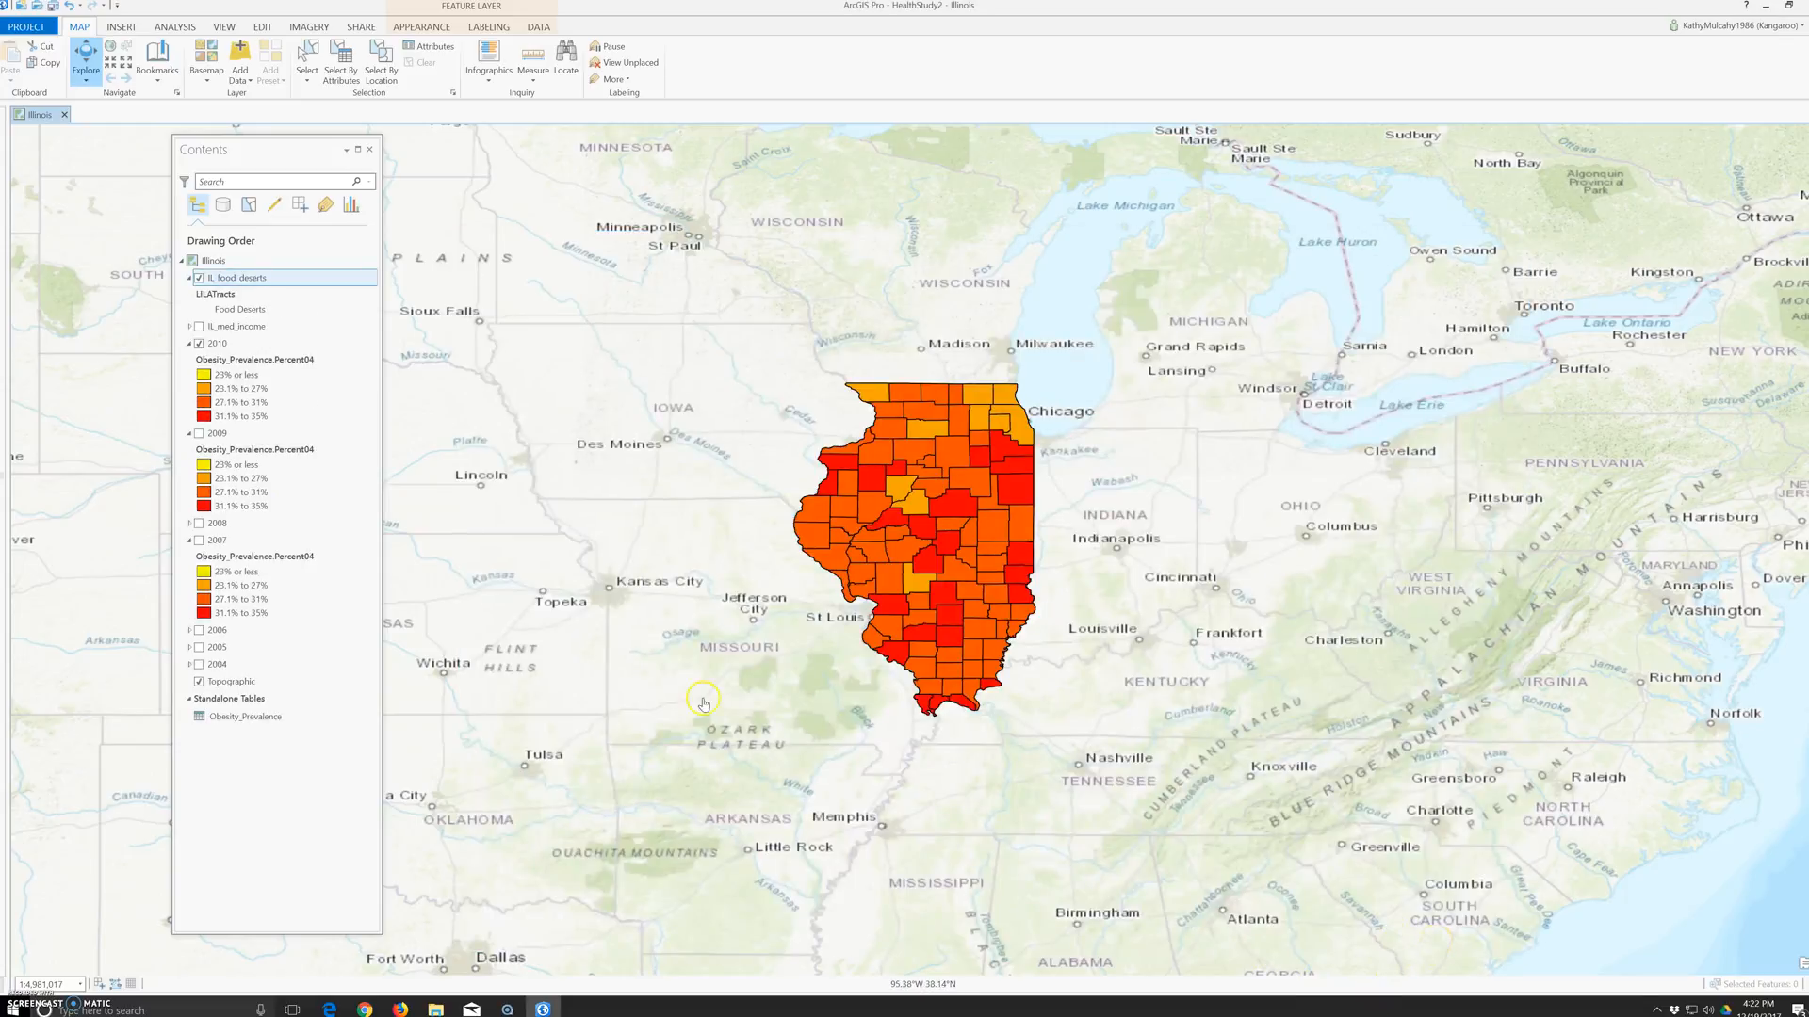
{"action": "left_click", "coordinate": [199, 278]}
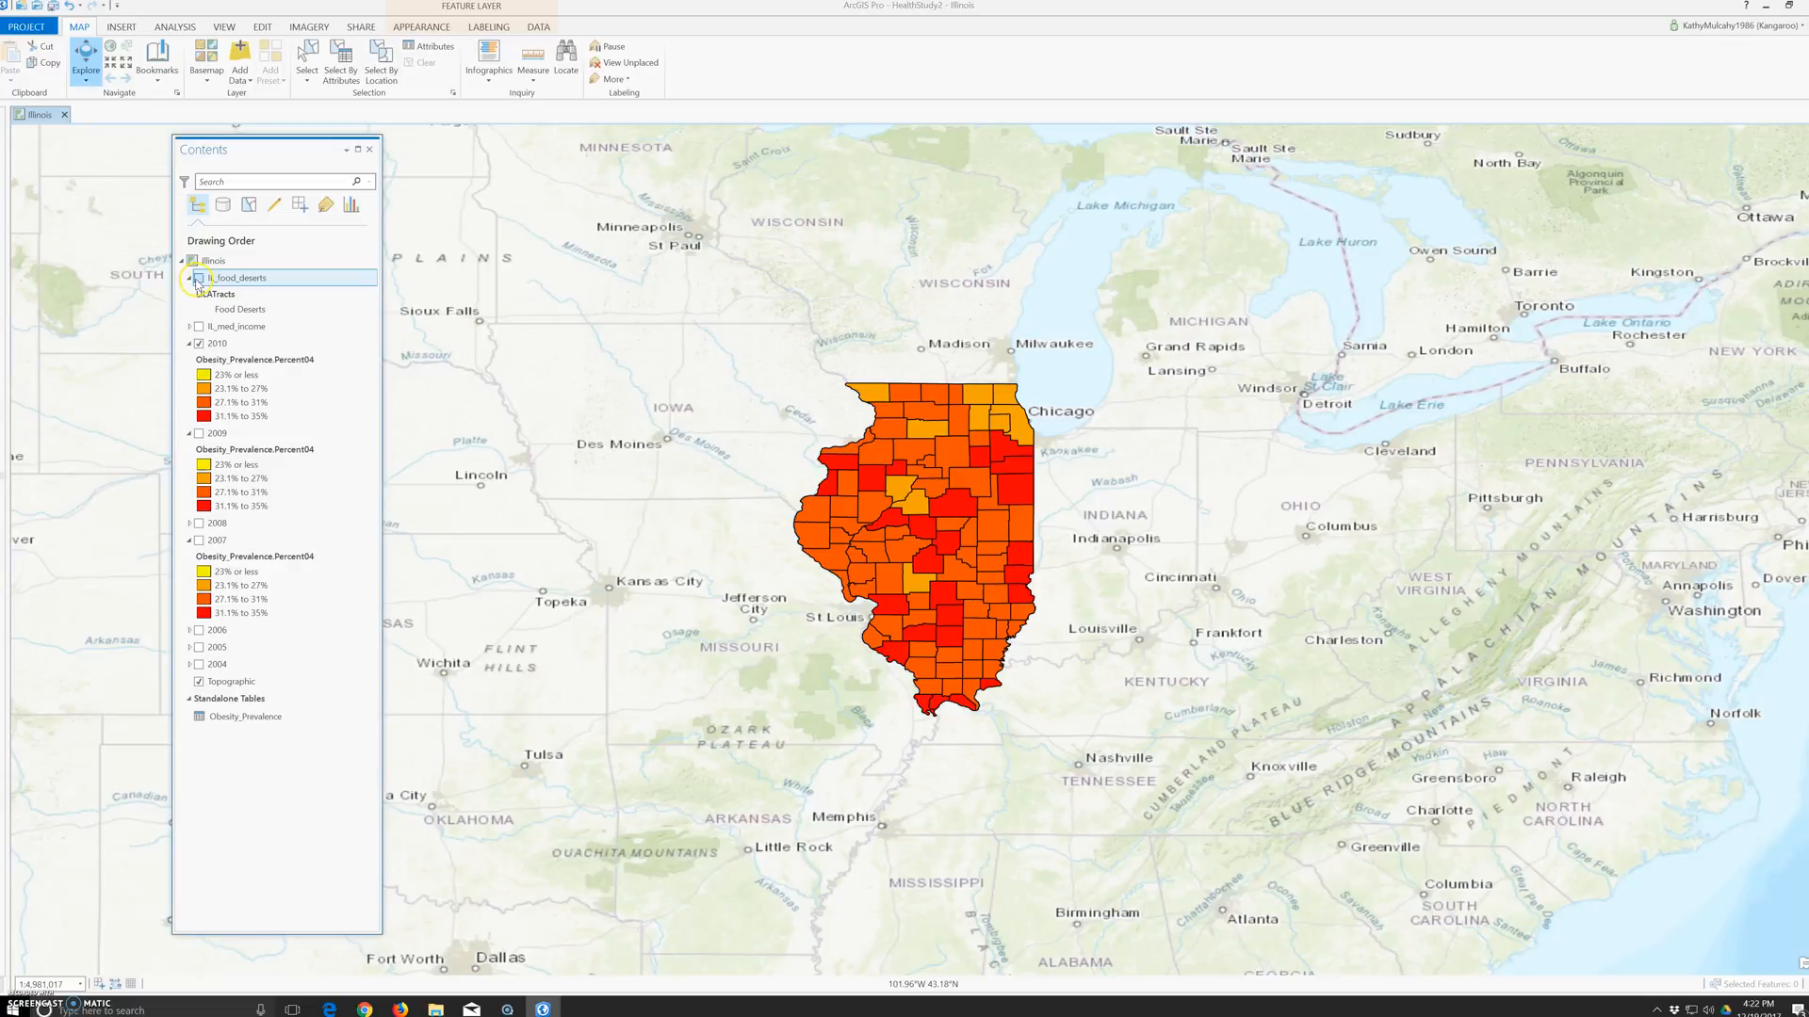
- Browse the HealthStudy Results folder and its Index and Thumbnail subfolders for data to add, returning to the HealthStudy folder
{"action": "left_click", "coordinate": [240, 54]}
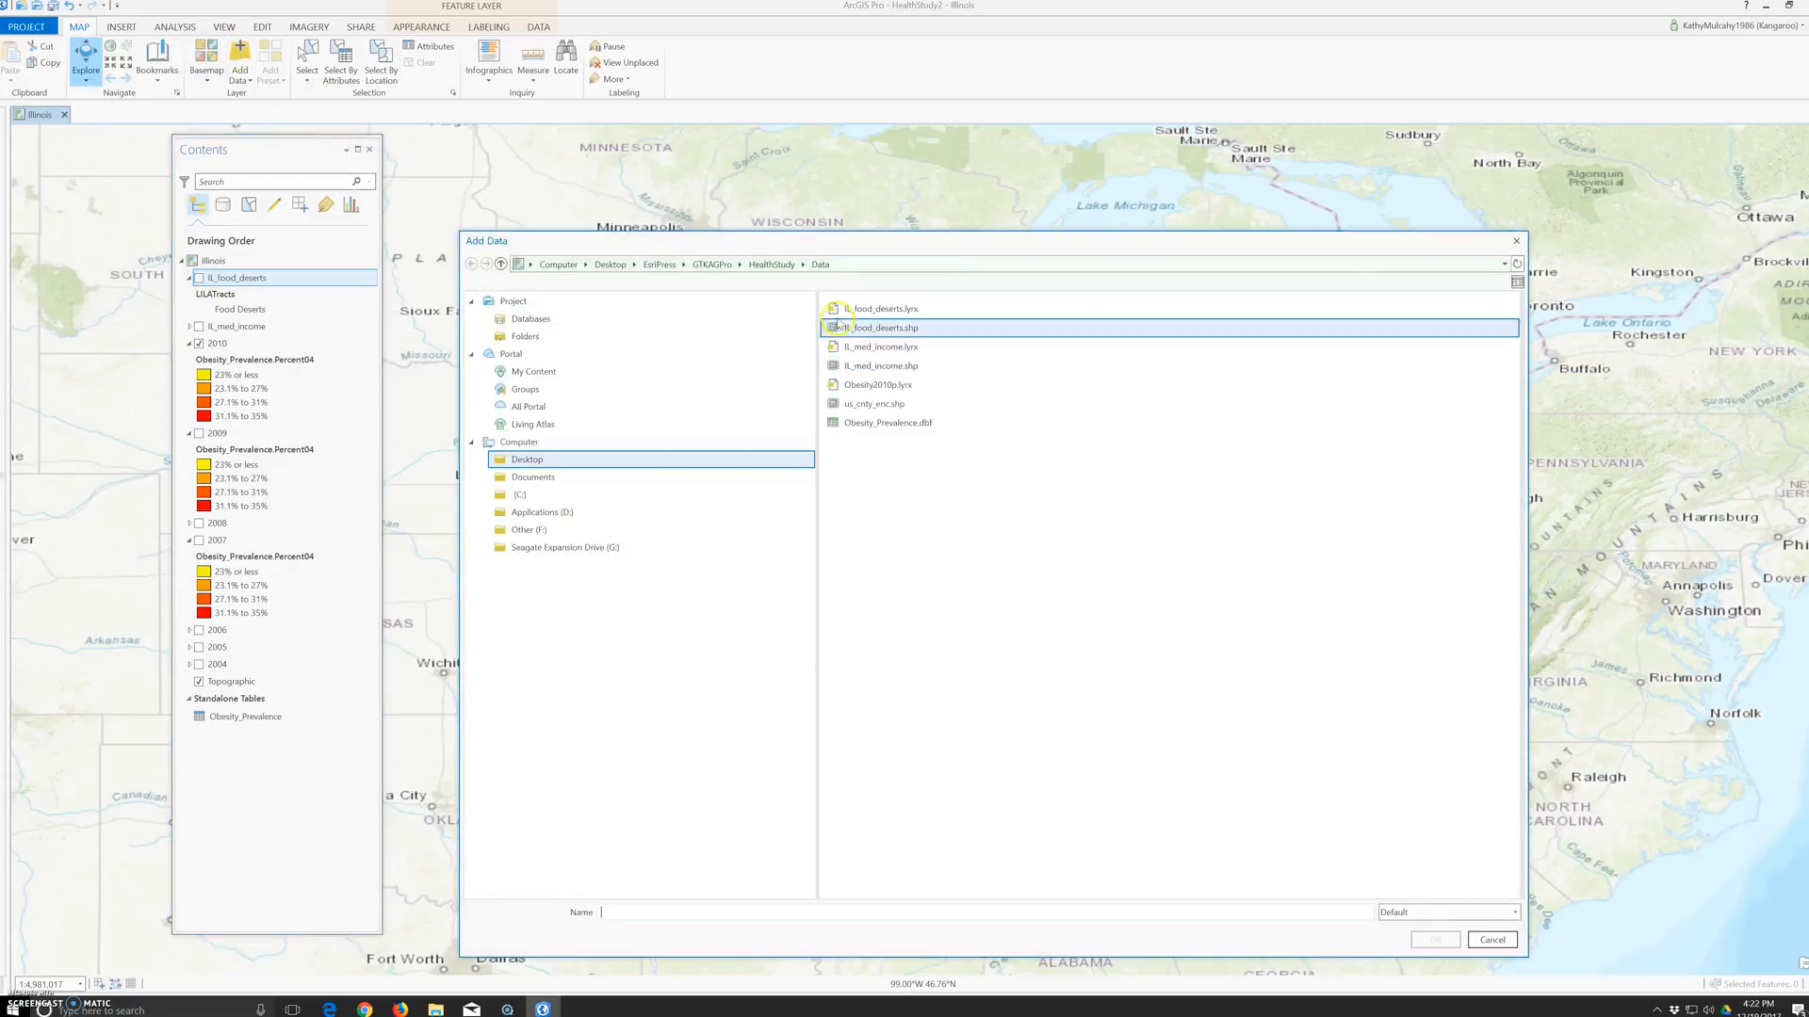
{"action": "left_click", "coordinate": [772, 264]}
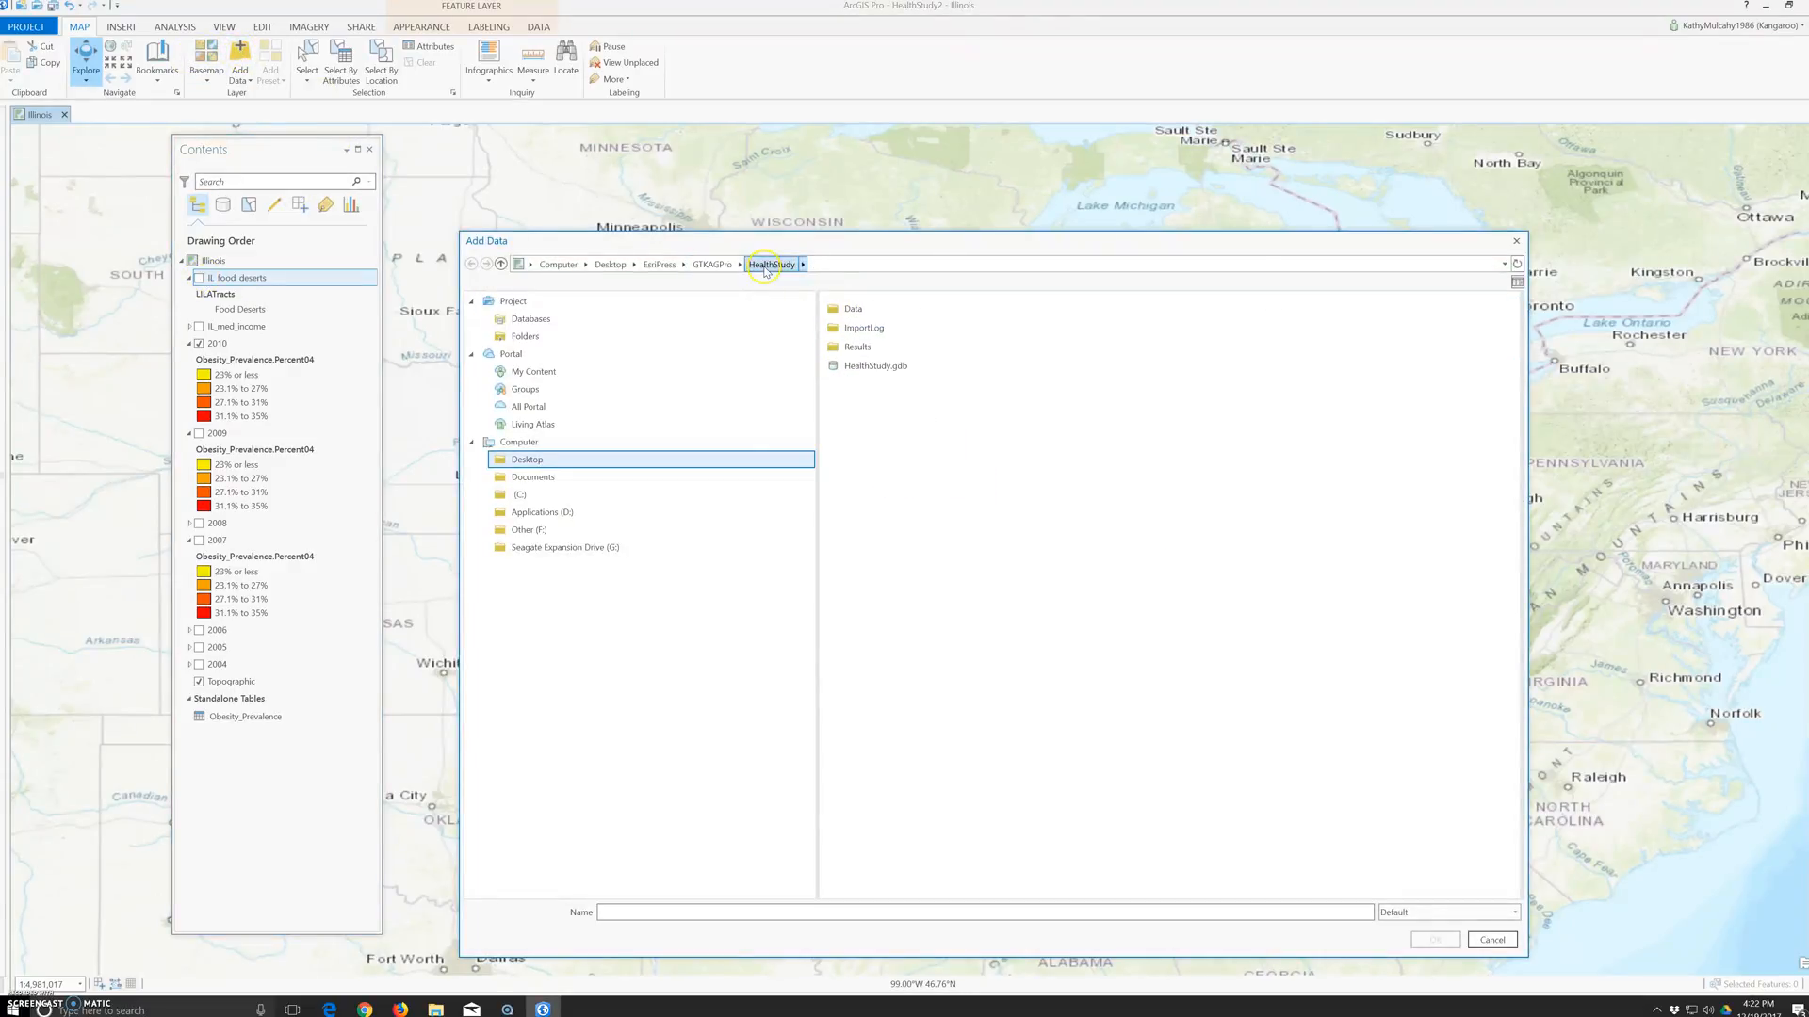
{"action": "left_click", "coordinate": [859, 348]}
{"action": "double_click", "coordinate": [863, 350]}
{"action": "double_click", "coordinate": [850, 311]}
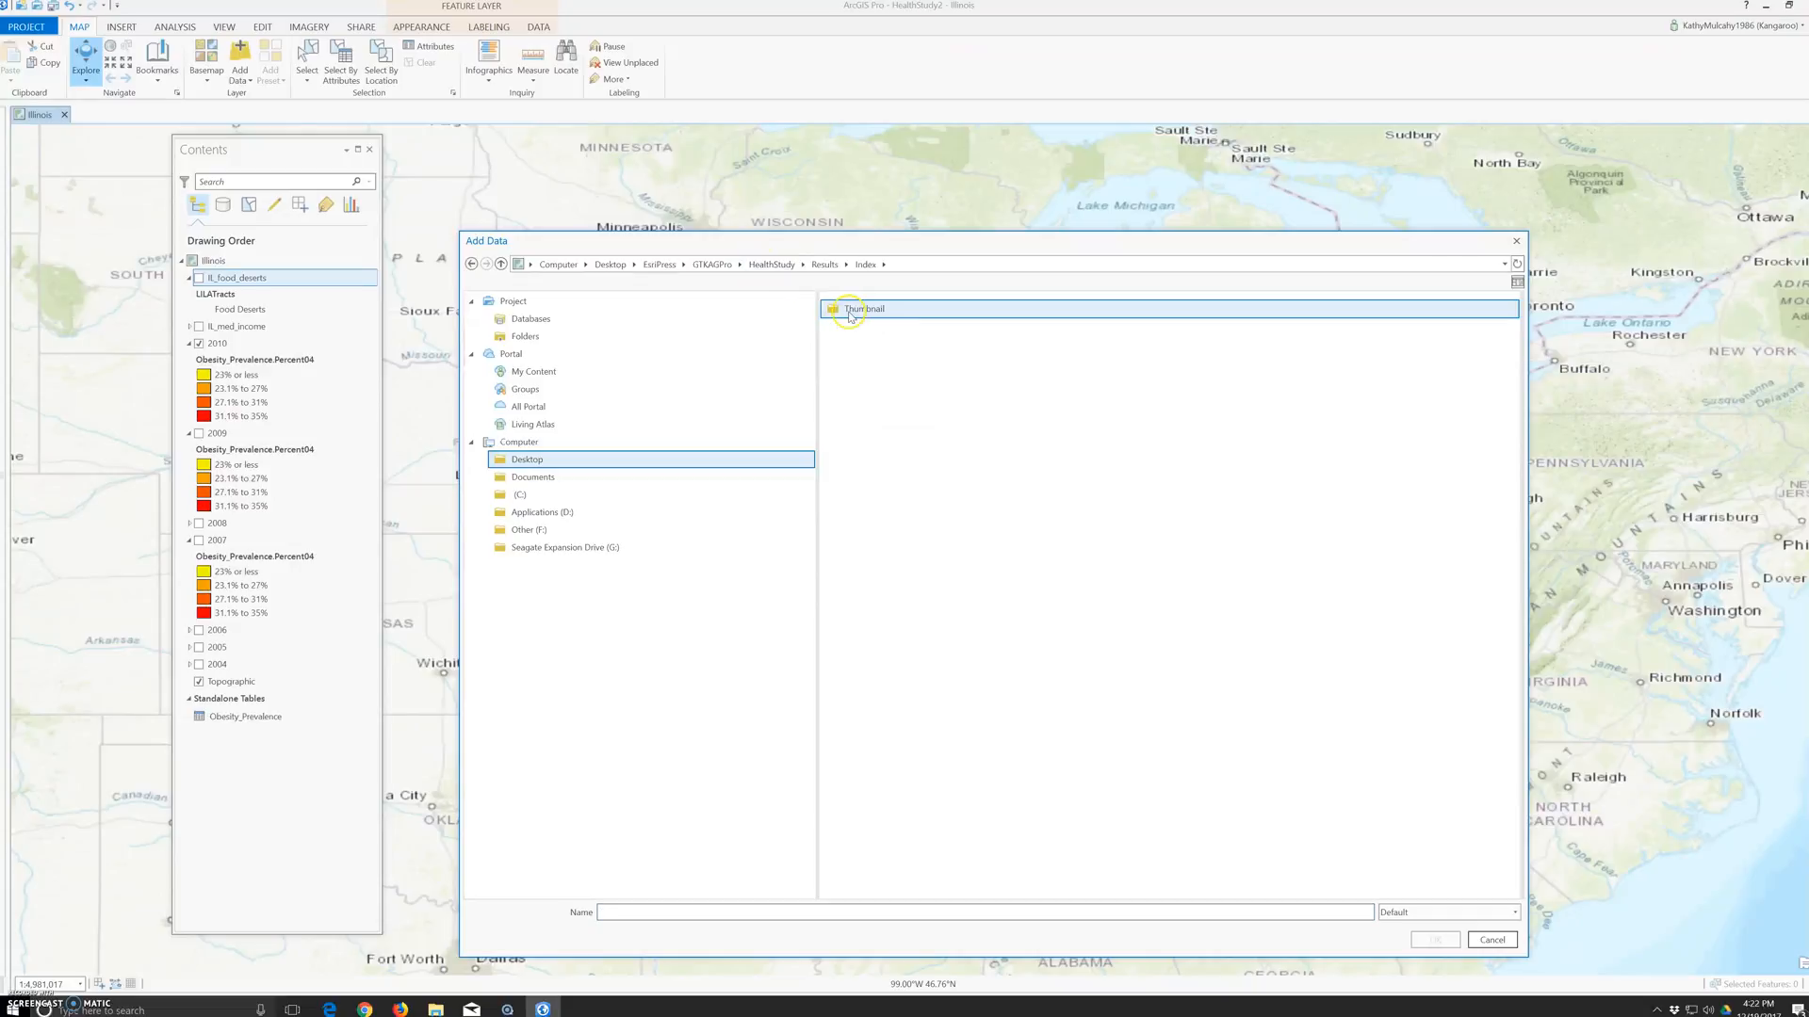
{"action": "double_click", "coordinate": [854, 316]}
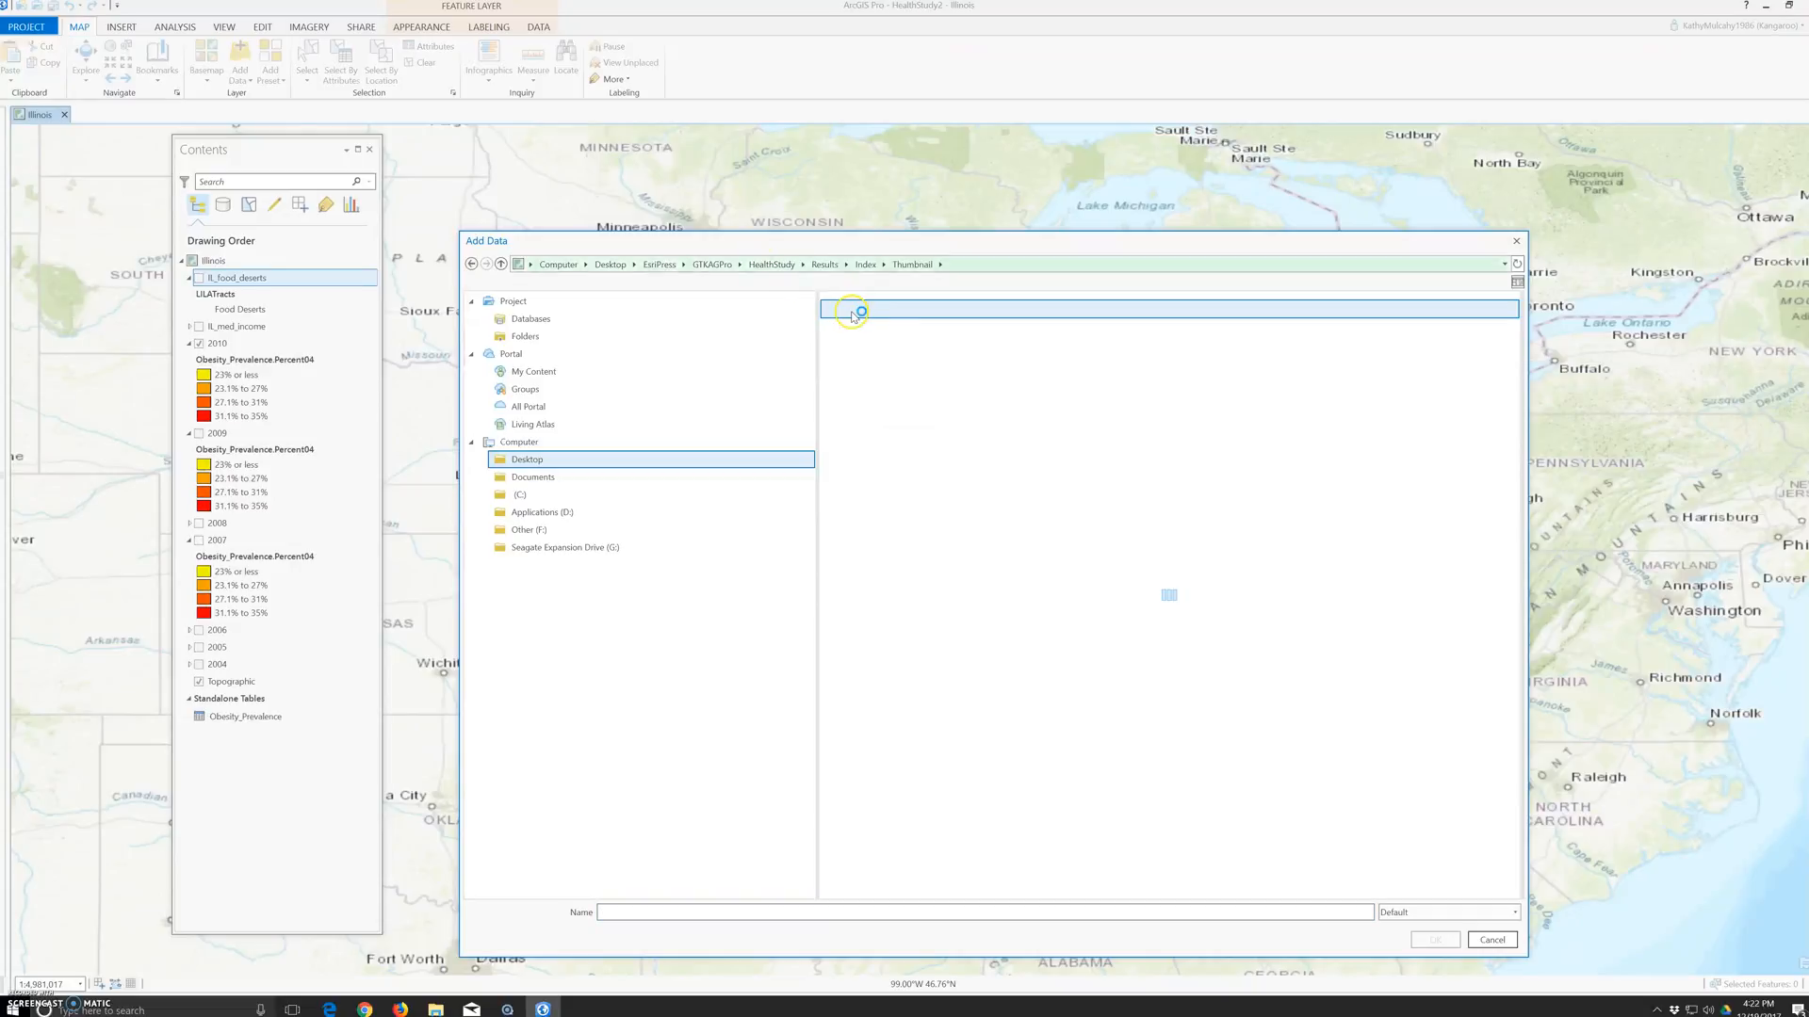
{"action": "left_click", "coordinate": [471, 265]}
{"action": "left_click", "coordinate": [471, 265]}
{"action": "left_click", "coordinate": [471, 264]}
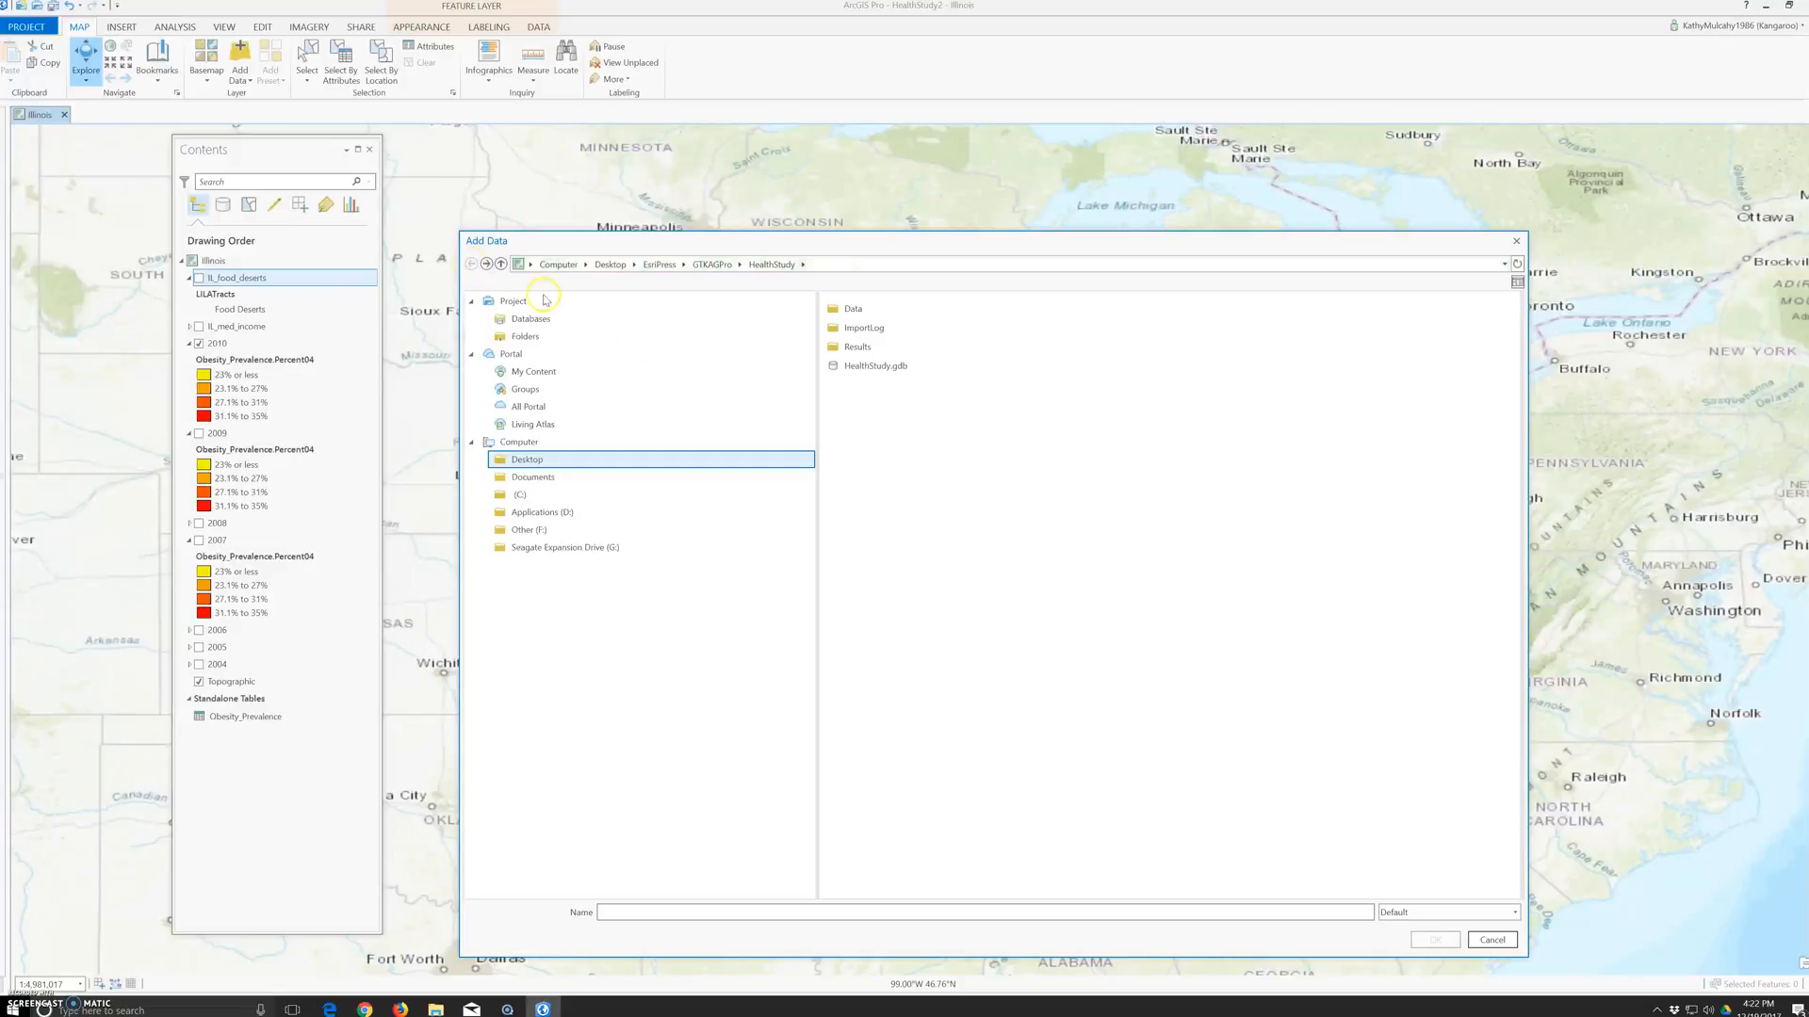
- Add a second copy of IL_food_deserts.lyrx from the HealthStudy Data folder to the Illinois map
{"action": "left_click", "coordinate": [850, 334]}
{"action": "double_click", "coordinate": [852, 313]}
{"action": "left_click", "coordinate": [853, 313]}
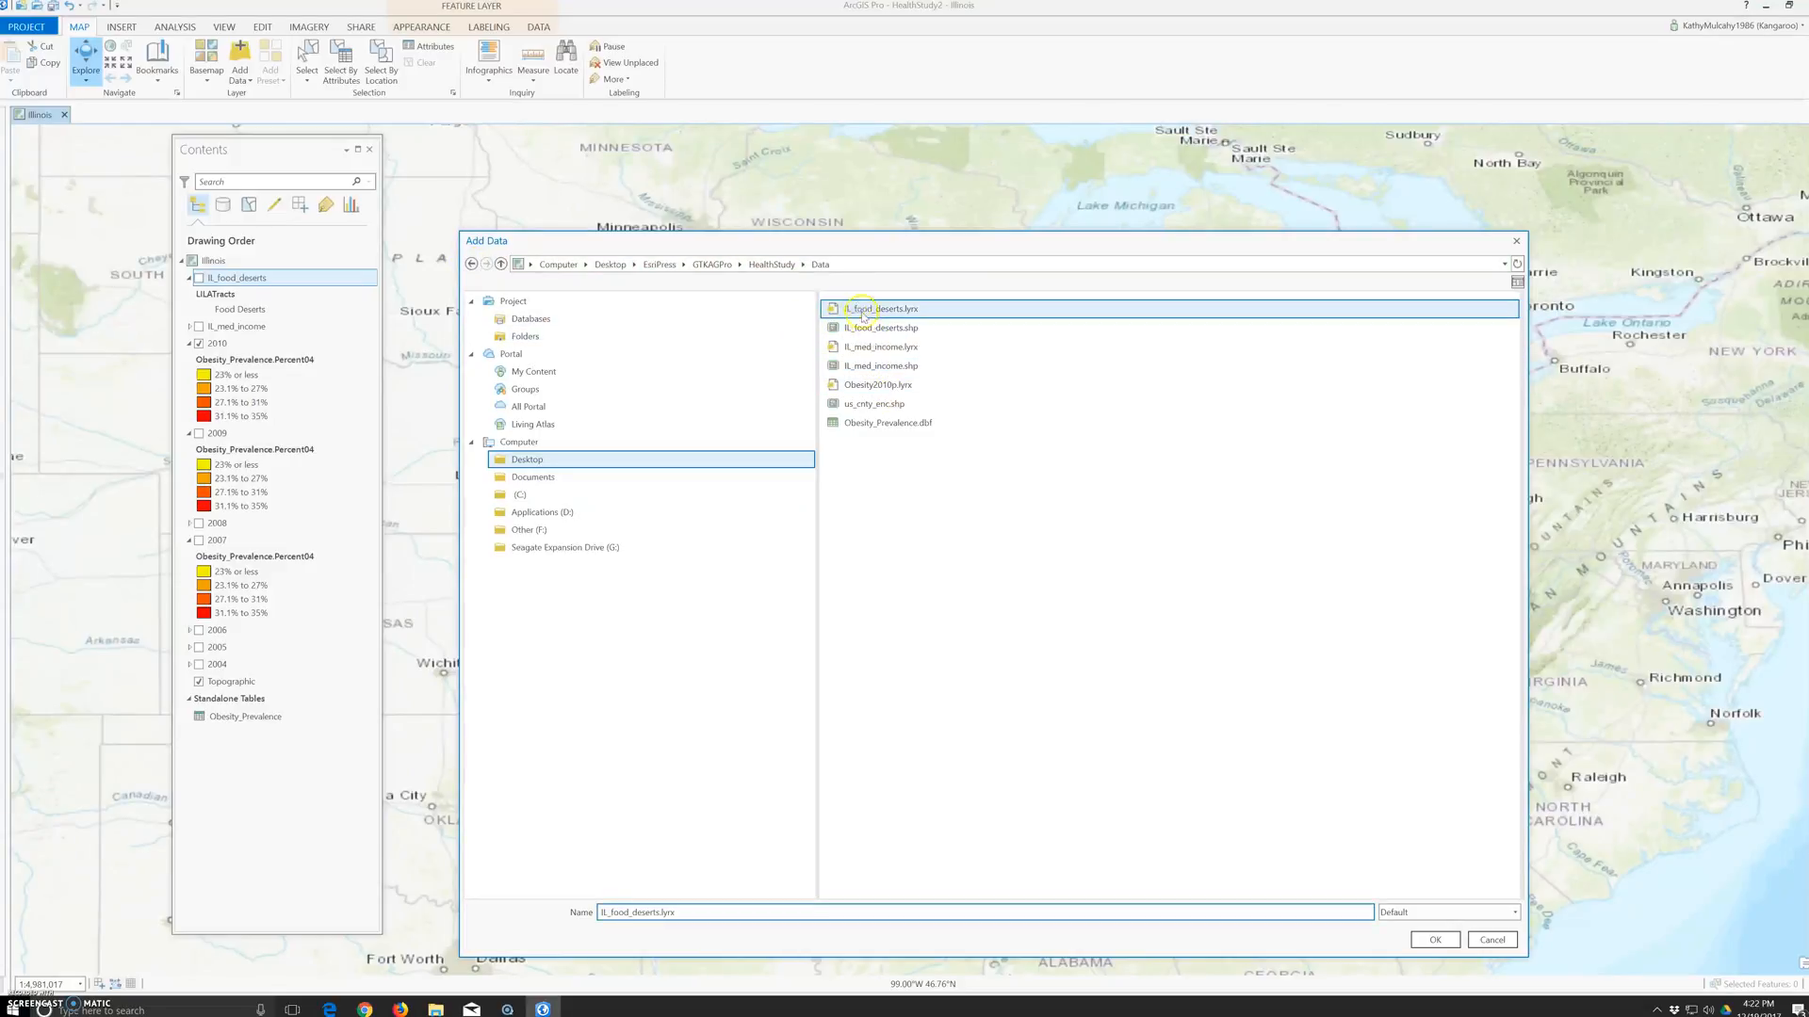
{"action": "left_click", "coordinate": [1435, 940]}
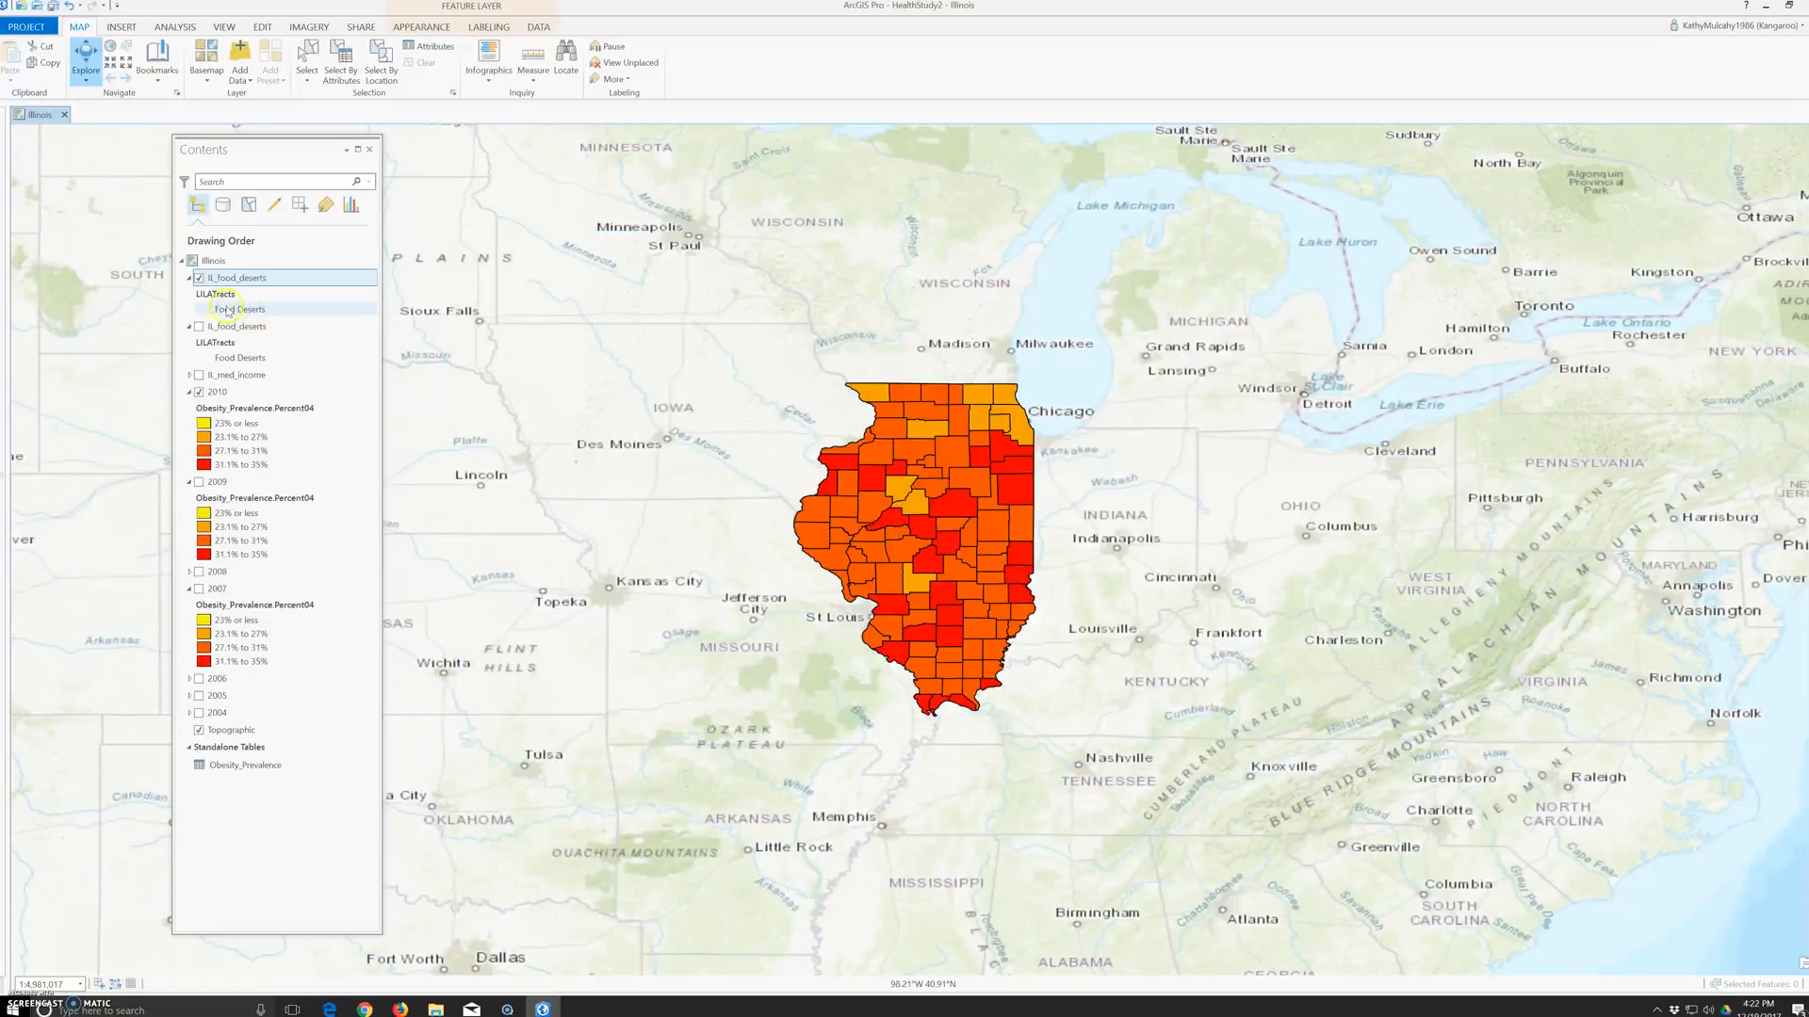
- Turn on the lower IL_food_deserts layer and apply the light blue, dark blue and green color scheme to the upper one's LILATracts unique values
{"action": "left_click", "coordinate": [199, 326]}
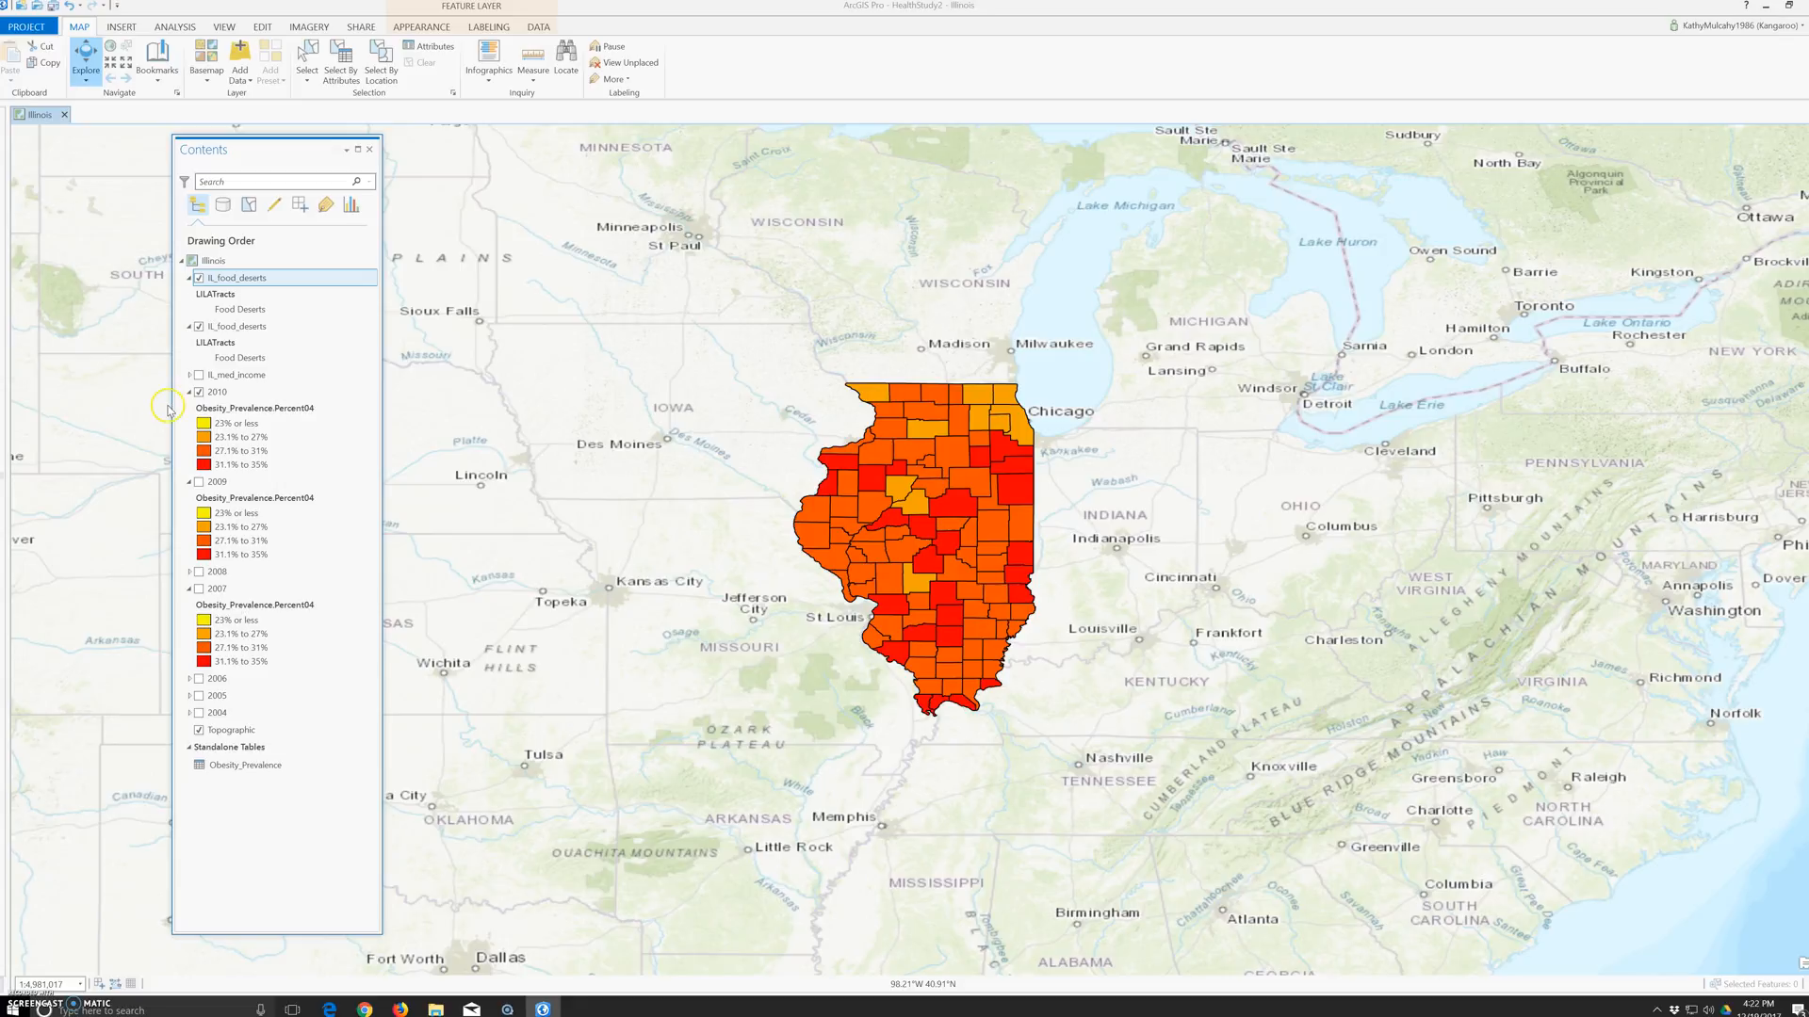
{"action": "right_click", "coordinate": [227, 283]}
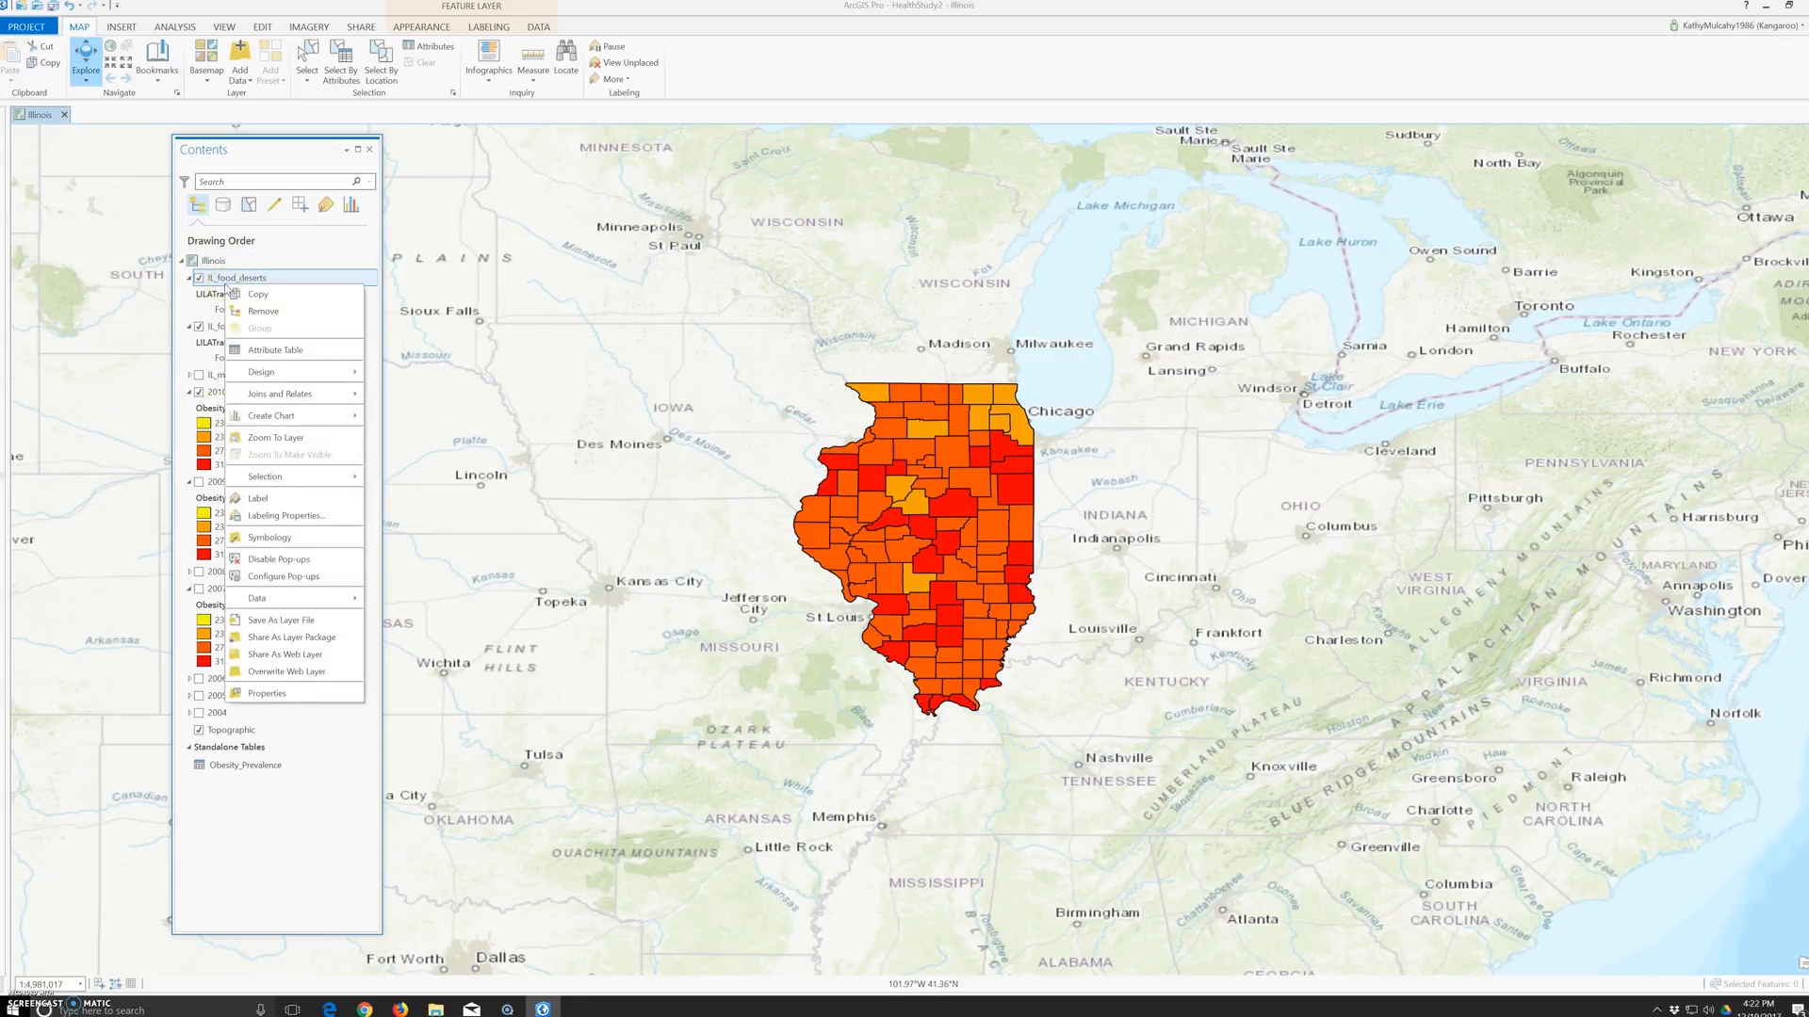
{"action": "left_click", "coordinate": [287, 543]}
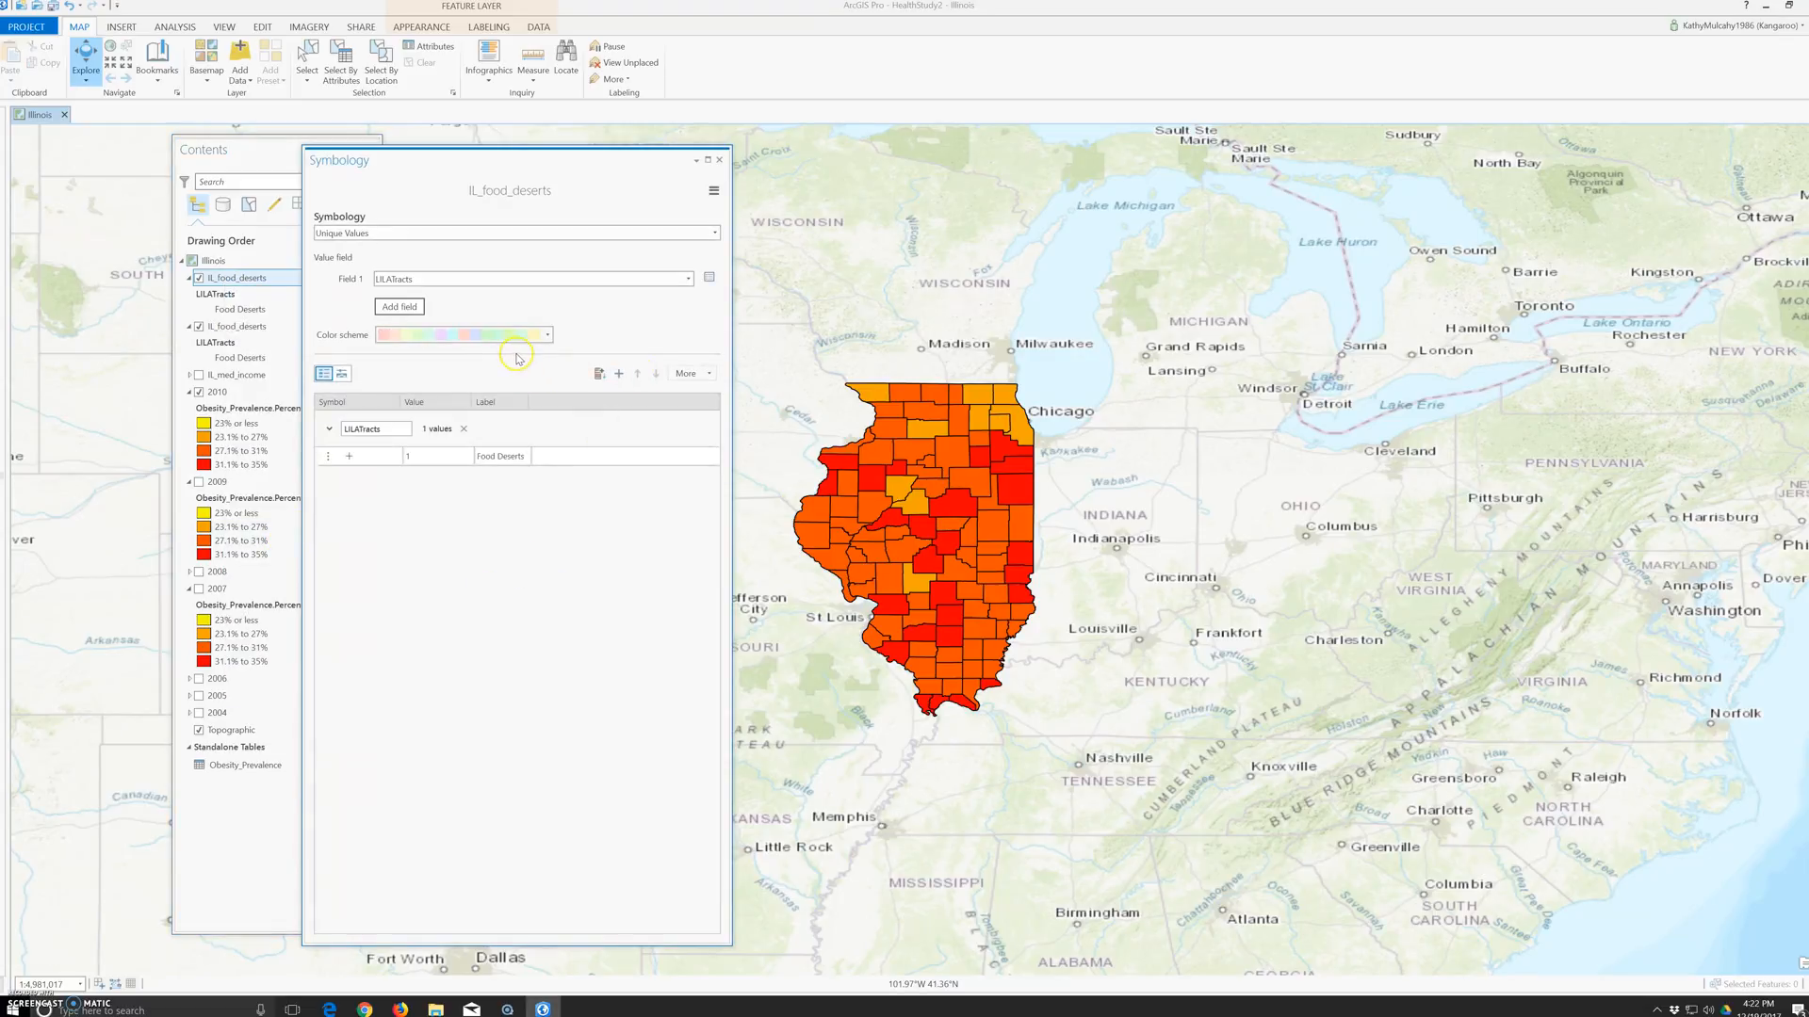
{"action": "left_click", "coordinate": [546, 337]}
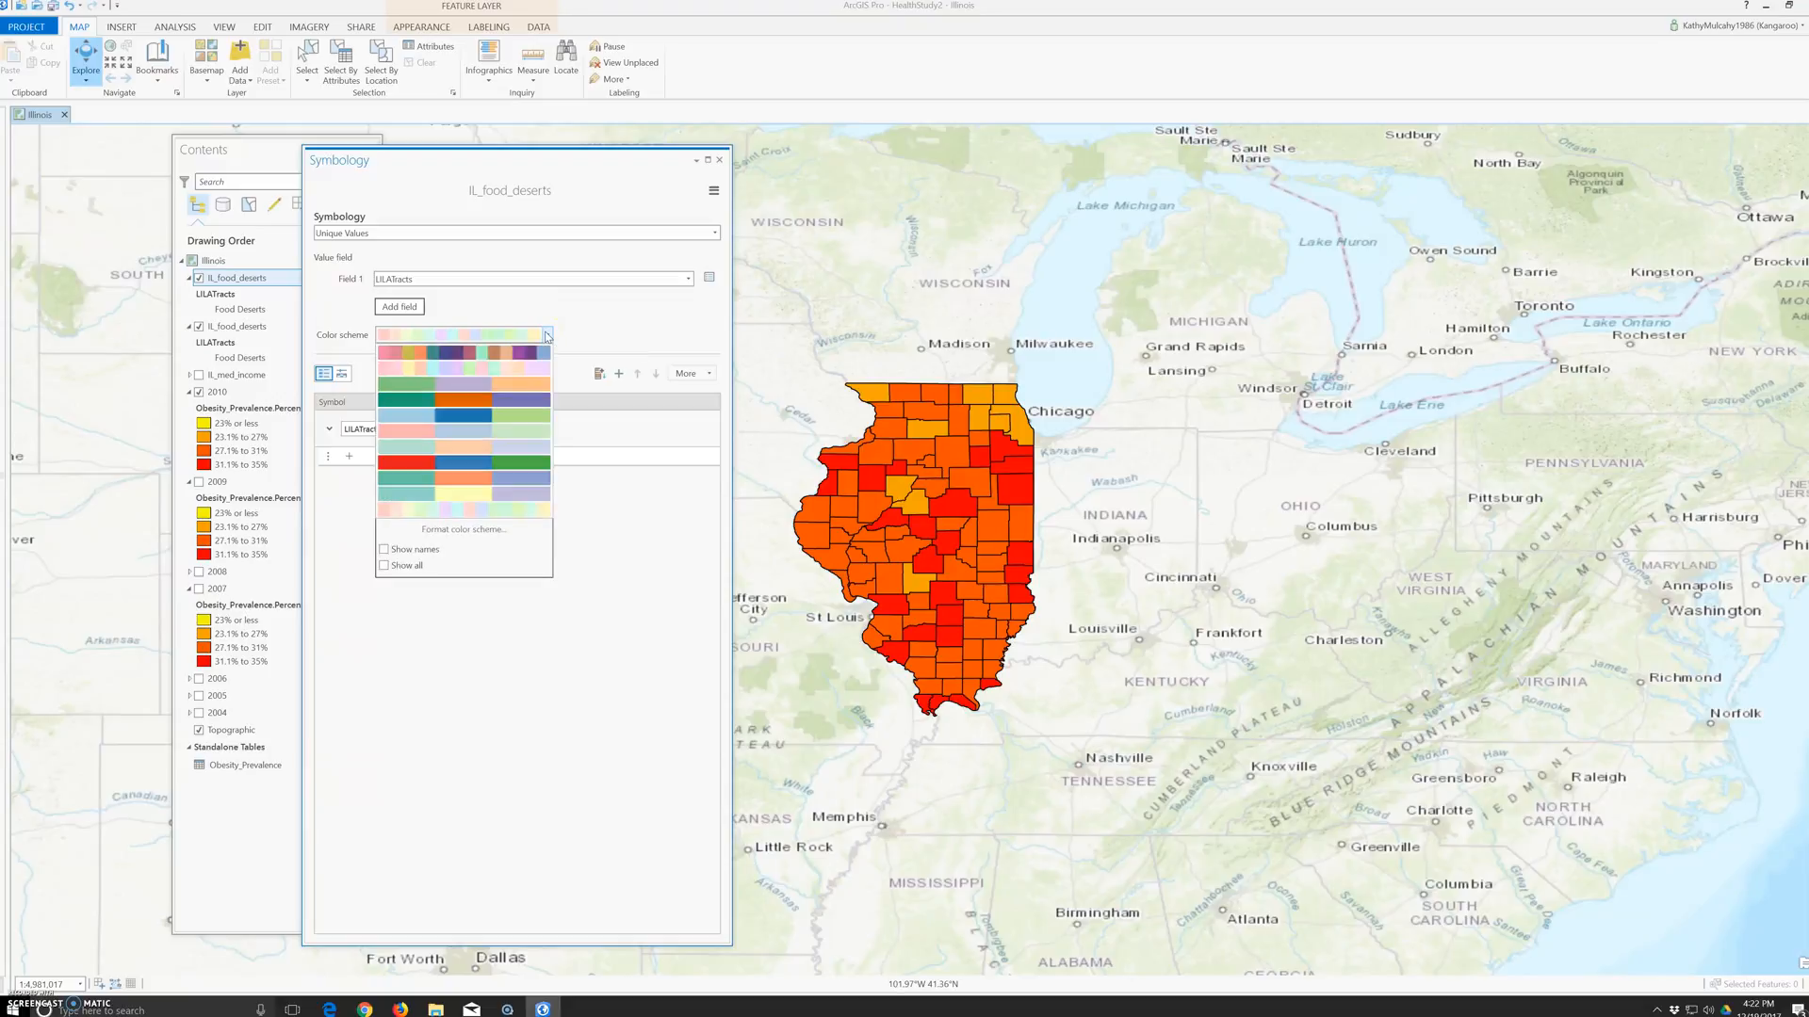
{"action": "left_click", "coordinate": [612, 382]}
{"action": "left_click", "coordinate": [688, 280]}
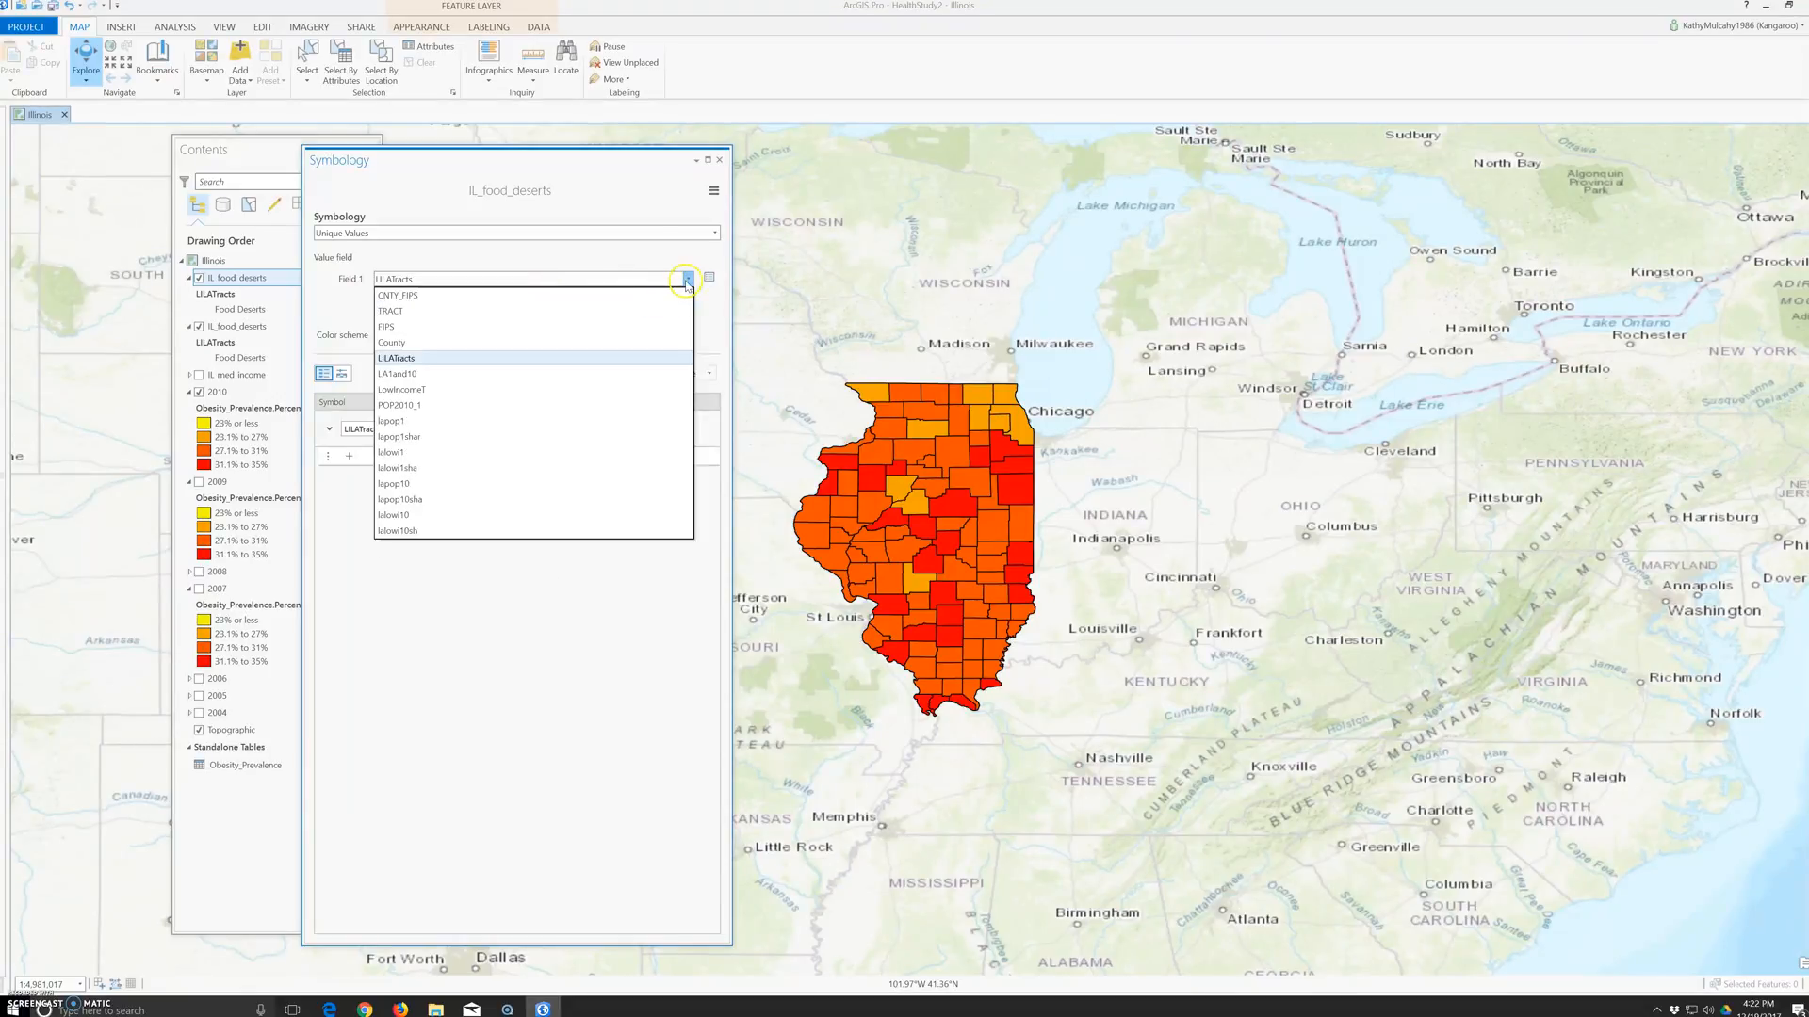
{"action": "left_click", "coordinate": [410, 359]}
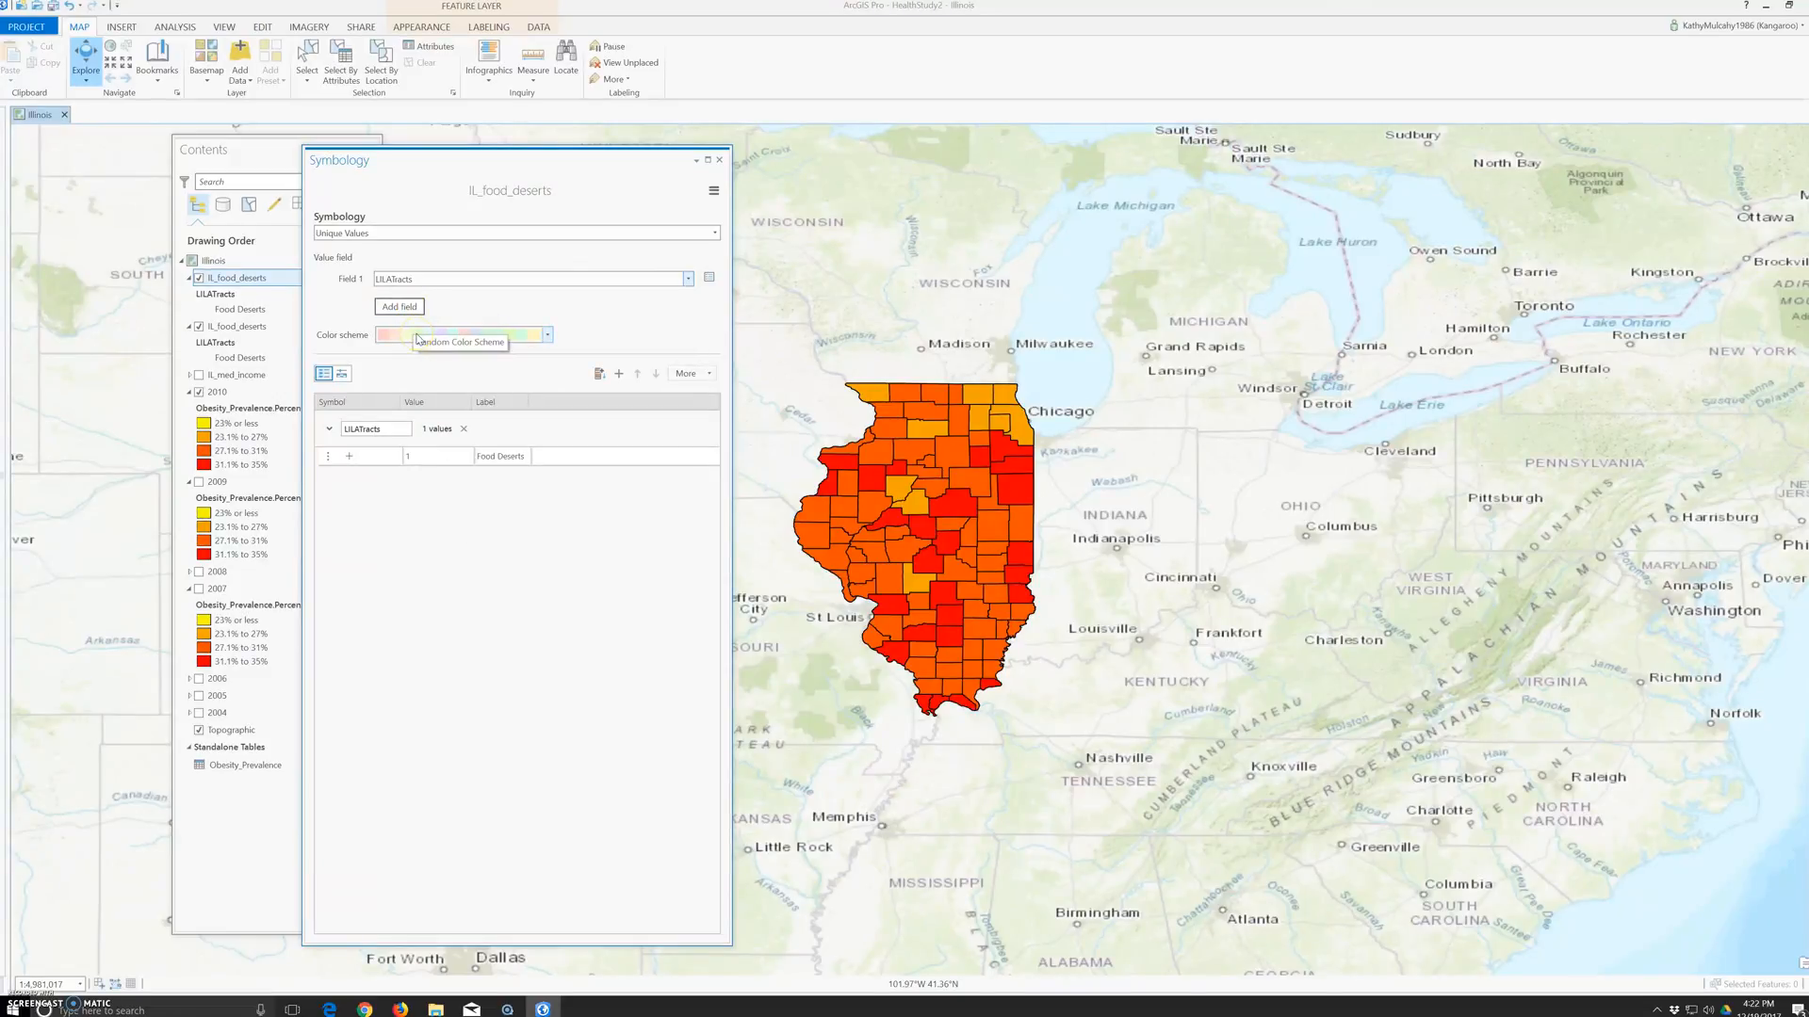
{"action": "left_click", "coordinate": [418, 338]}
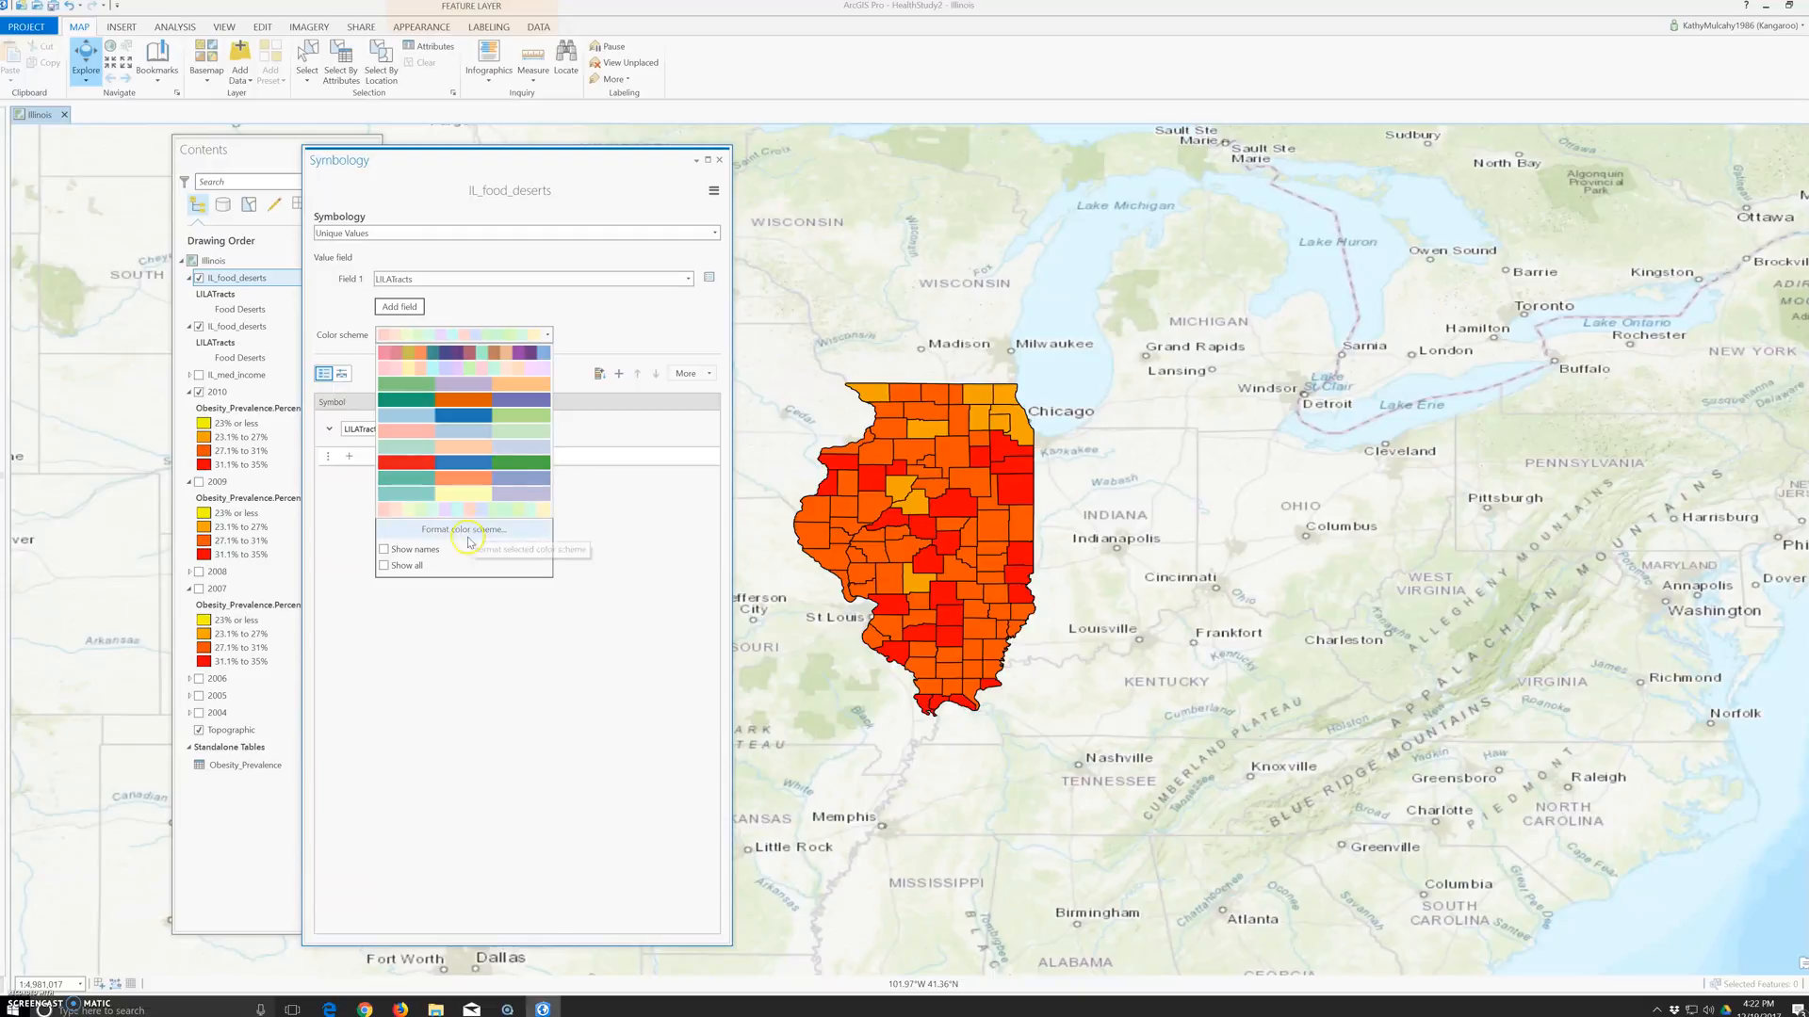
{"action": "left_click", "coordinate": [542, 416]}
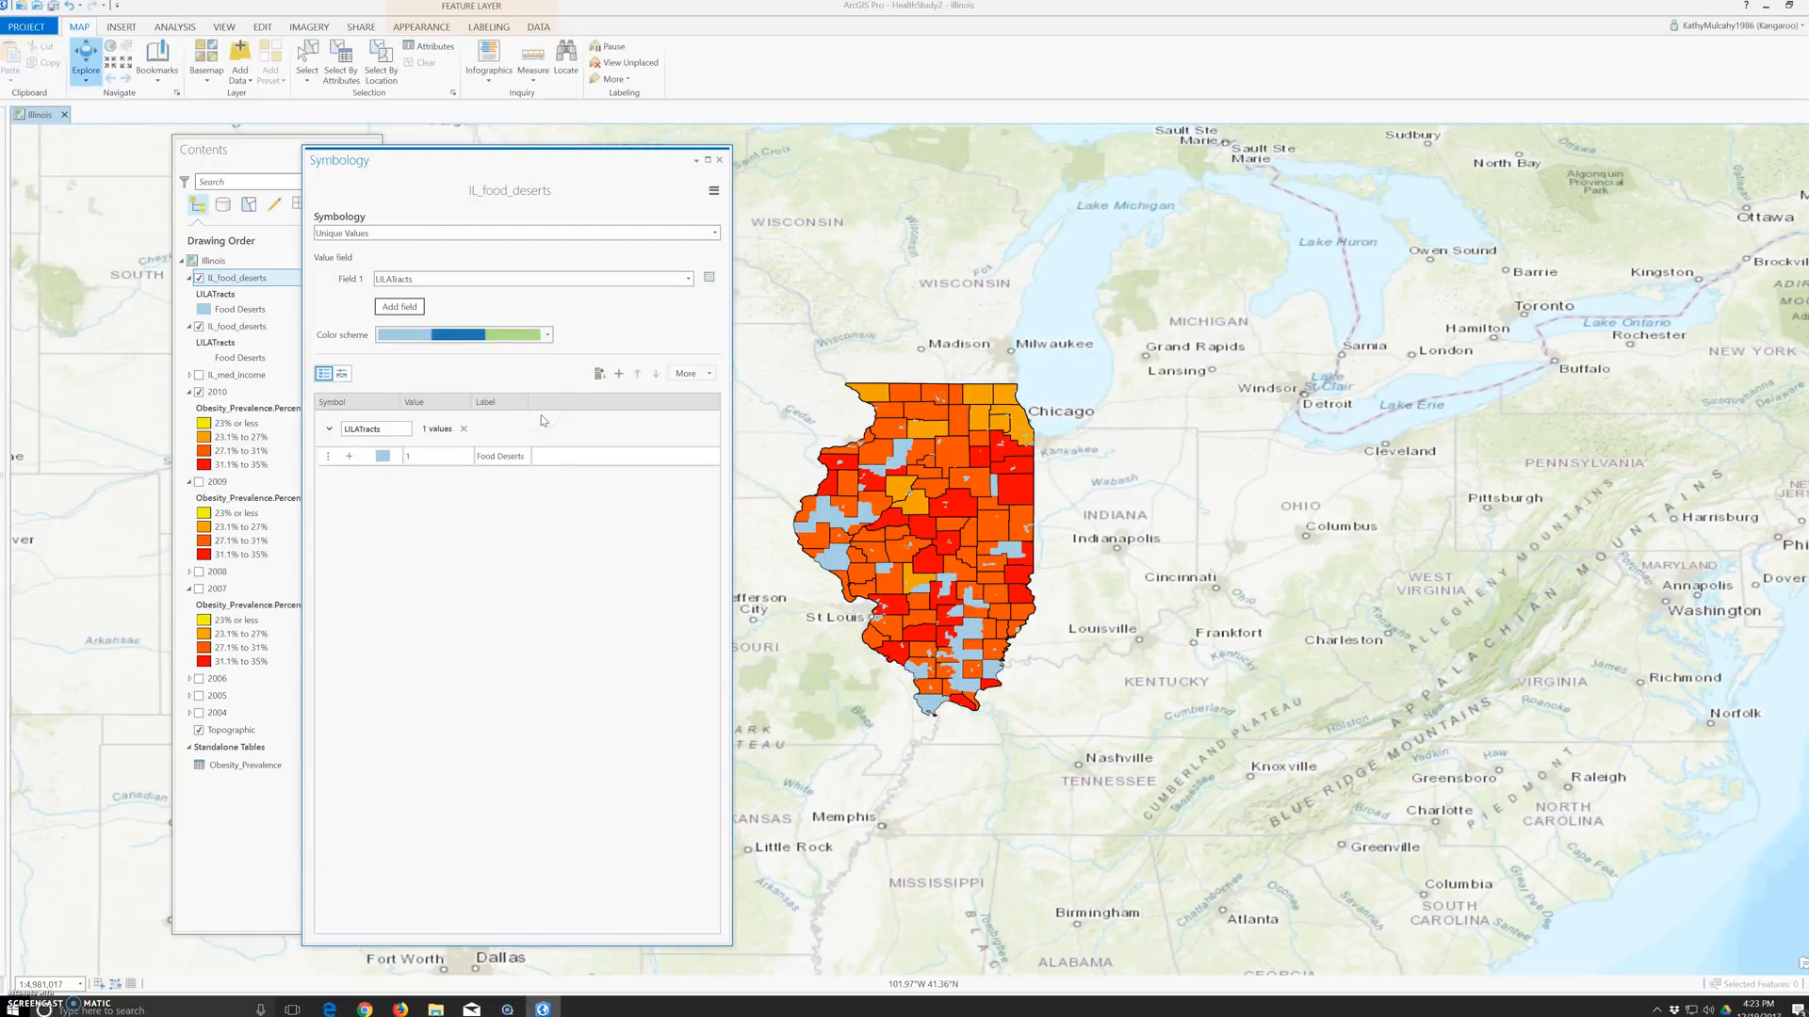
{"action": "left_click", "coordinate": [719, 160]}
{"action": "left_click", "coordinate": [368, 150]}
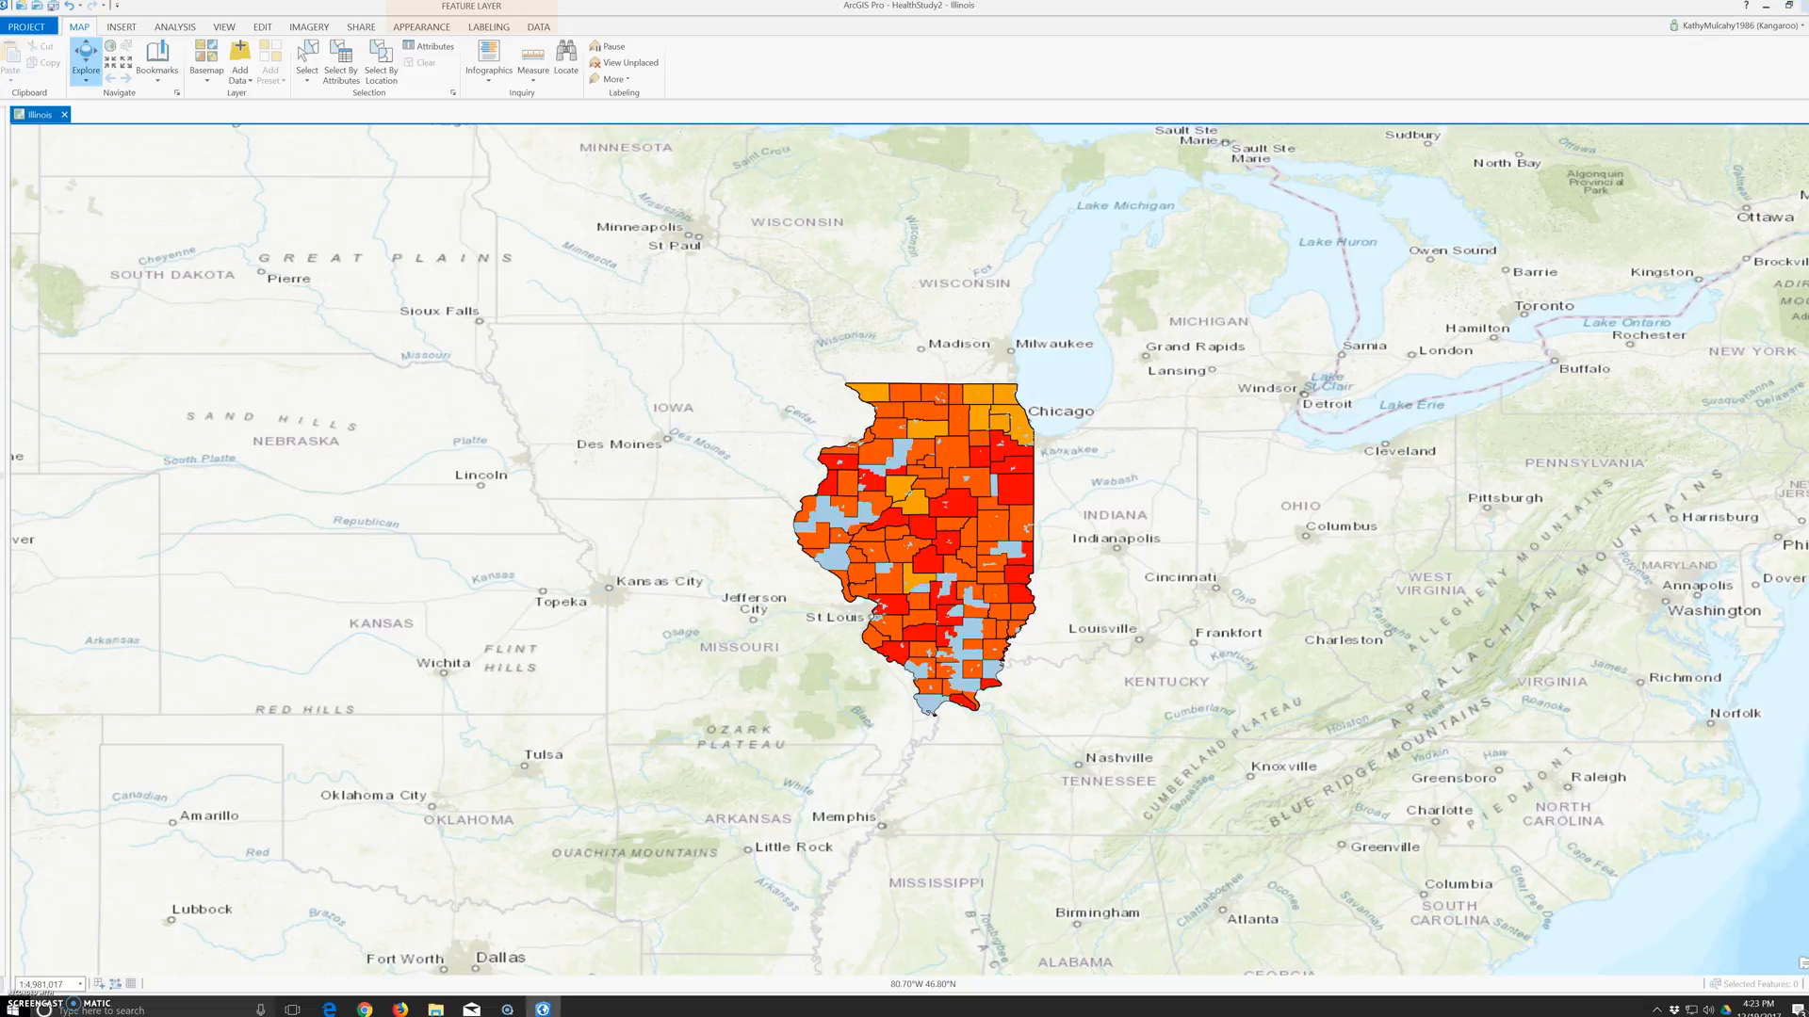
- Close the HealthStudy2 project without saving and open HealthStudy.aprx from the HealthStudy folder
{"action": "left_click", "coordinate": [1806, 6]}
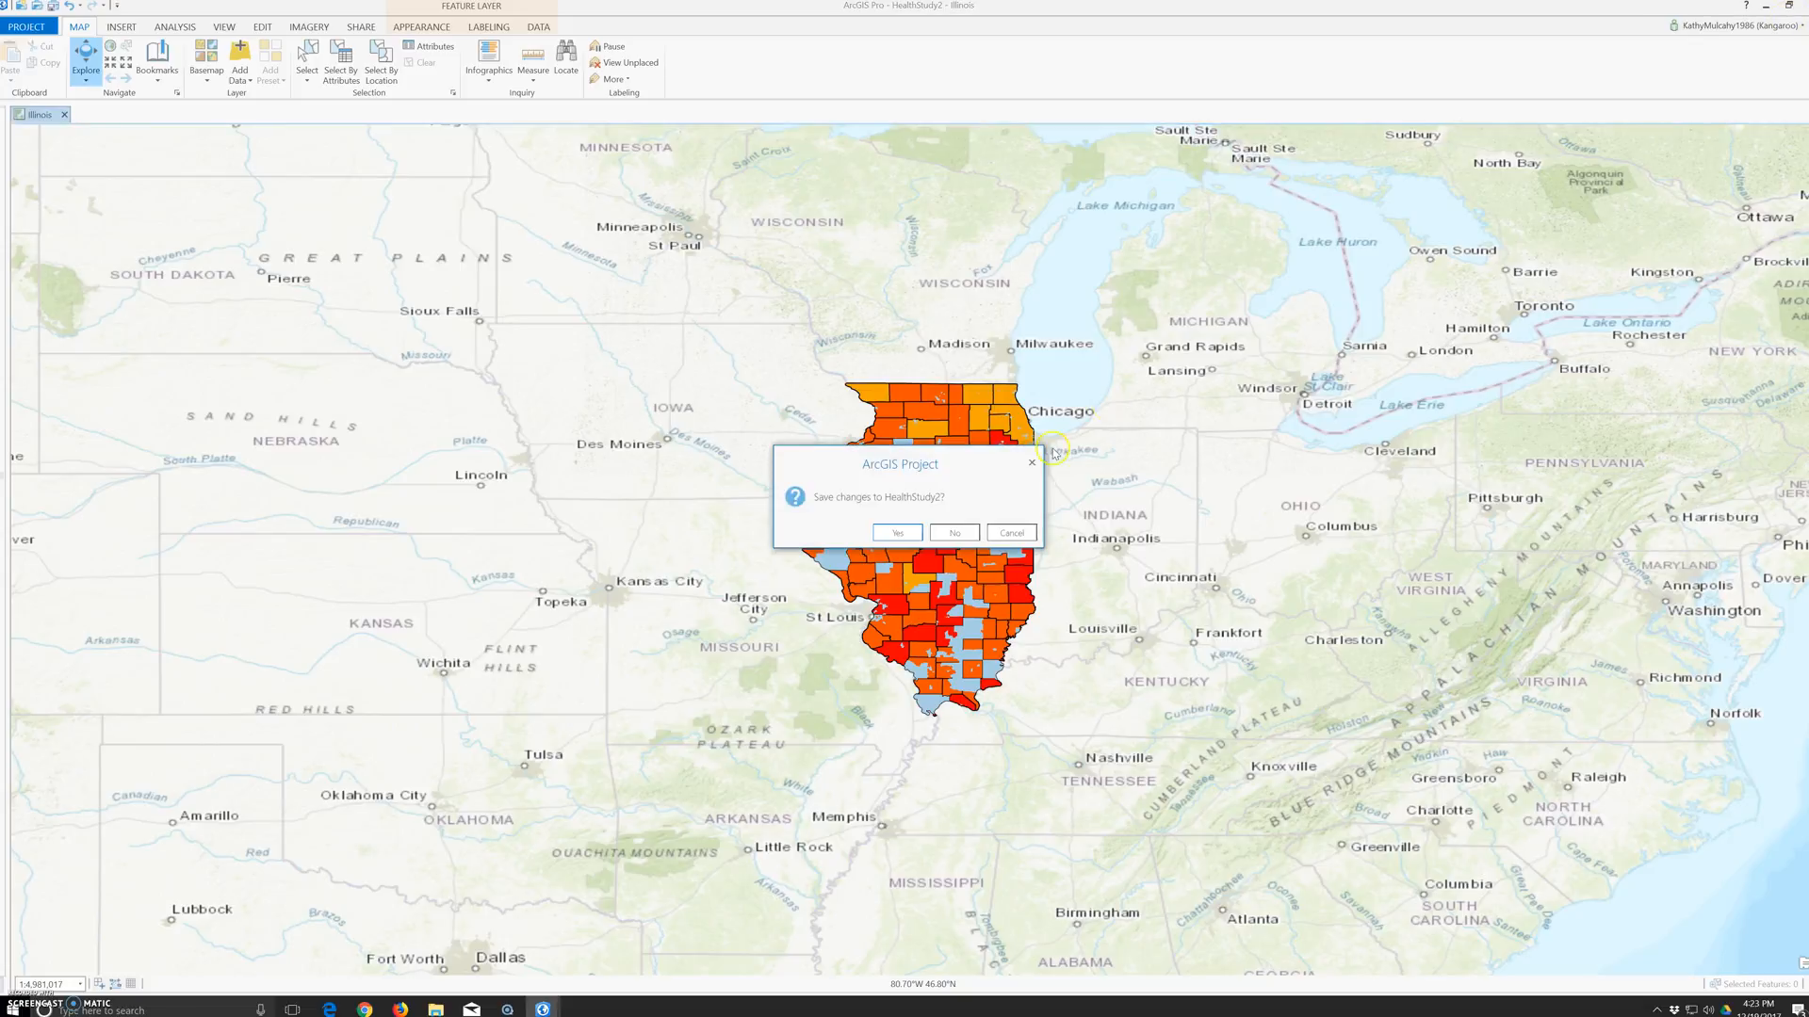
{"action": "left_click", "coordinate": [960, 537]}
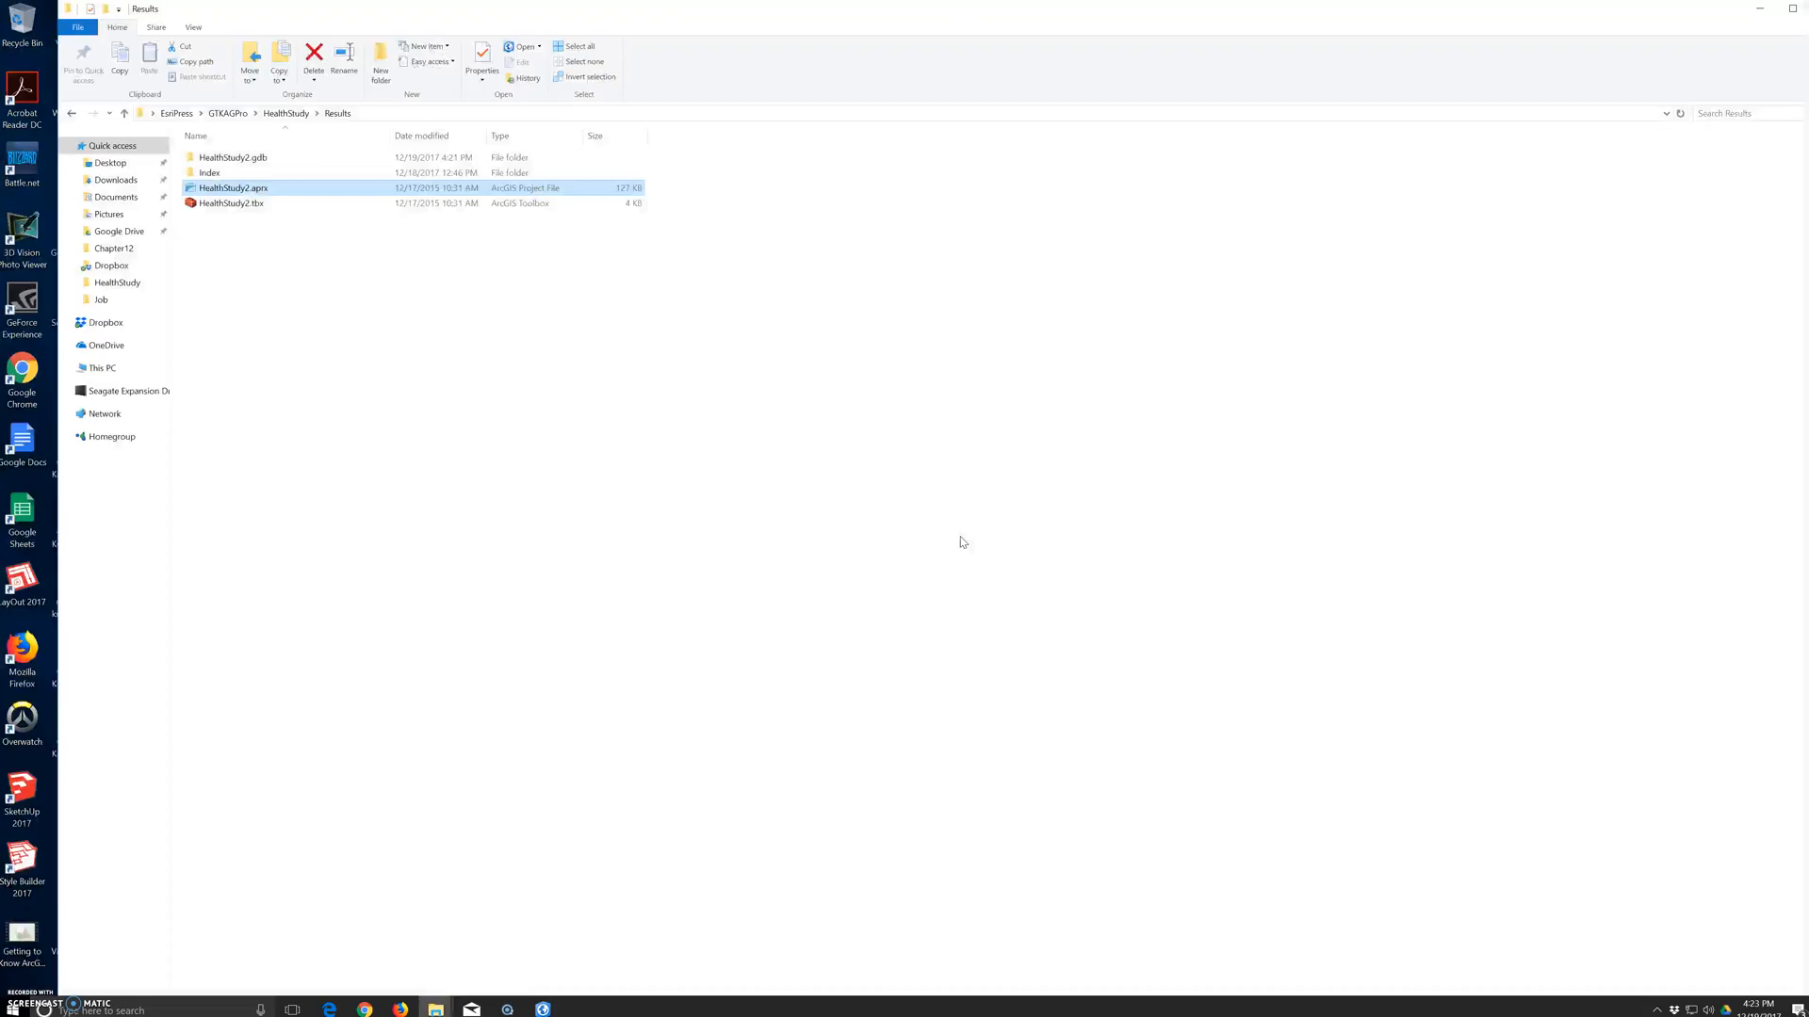
{"action": "left_click", "coordinate": [73, 114]}
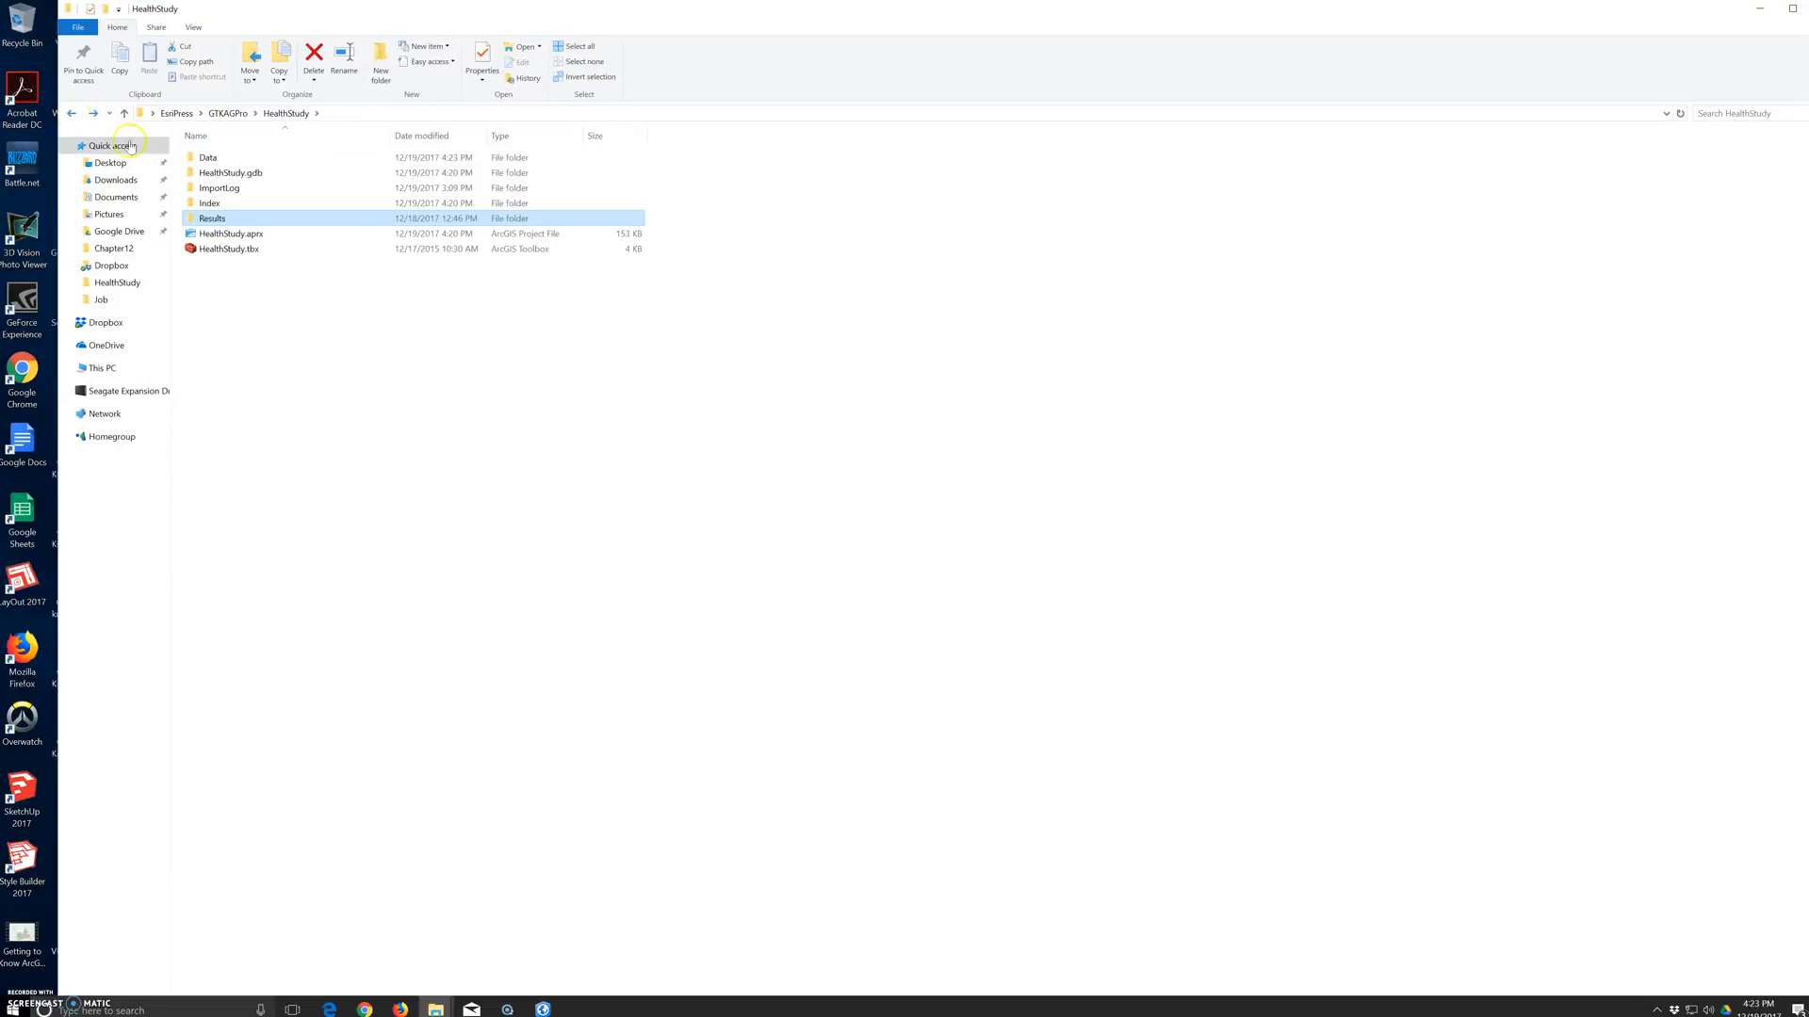
{"action": "left_click", "coordinate": [238, 235]}
{"action": "double_click", "coordinate": [238, 236]}
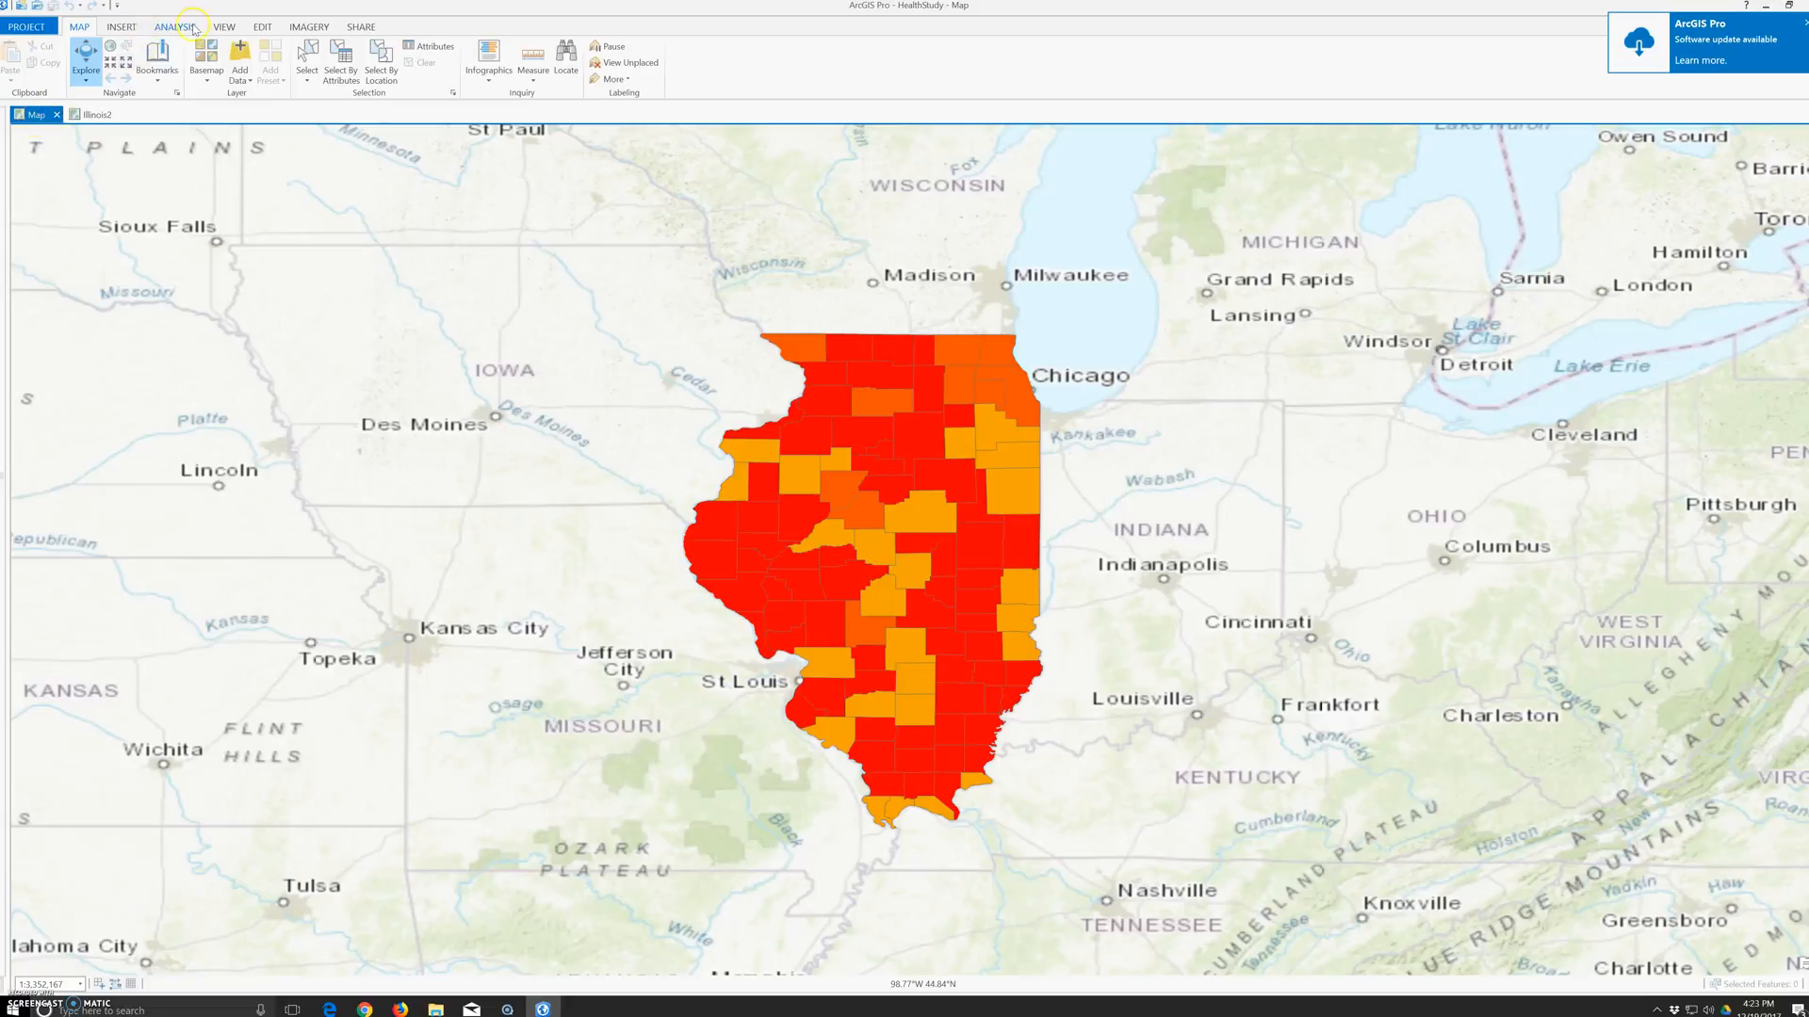
- Show the map's Contents pane and turn off the lower IL_food_deserts layer
{"action": "left_click", "coordinate": [224, 28]}
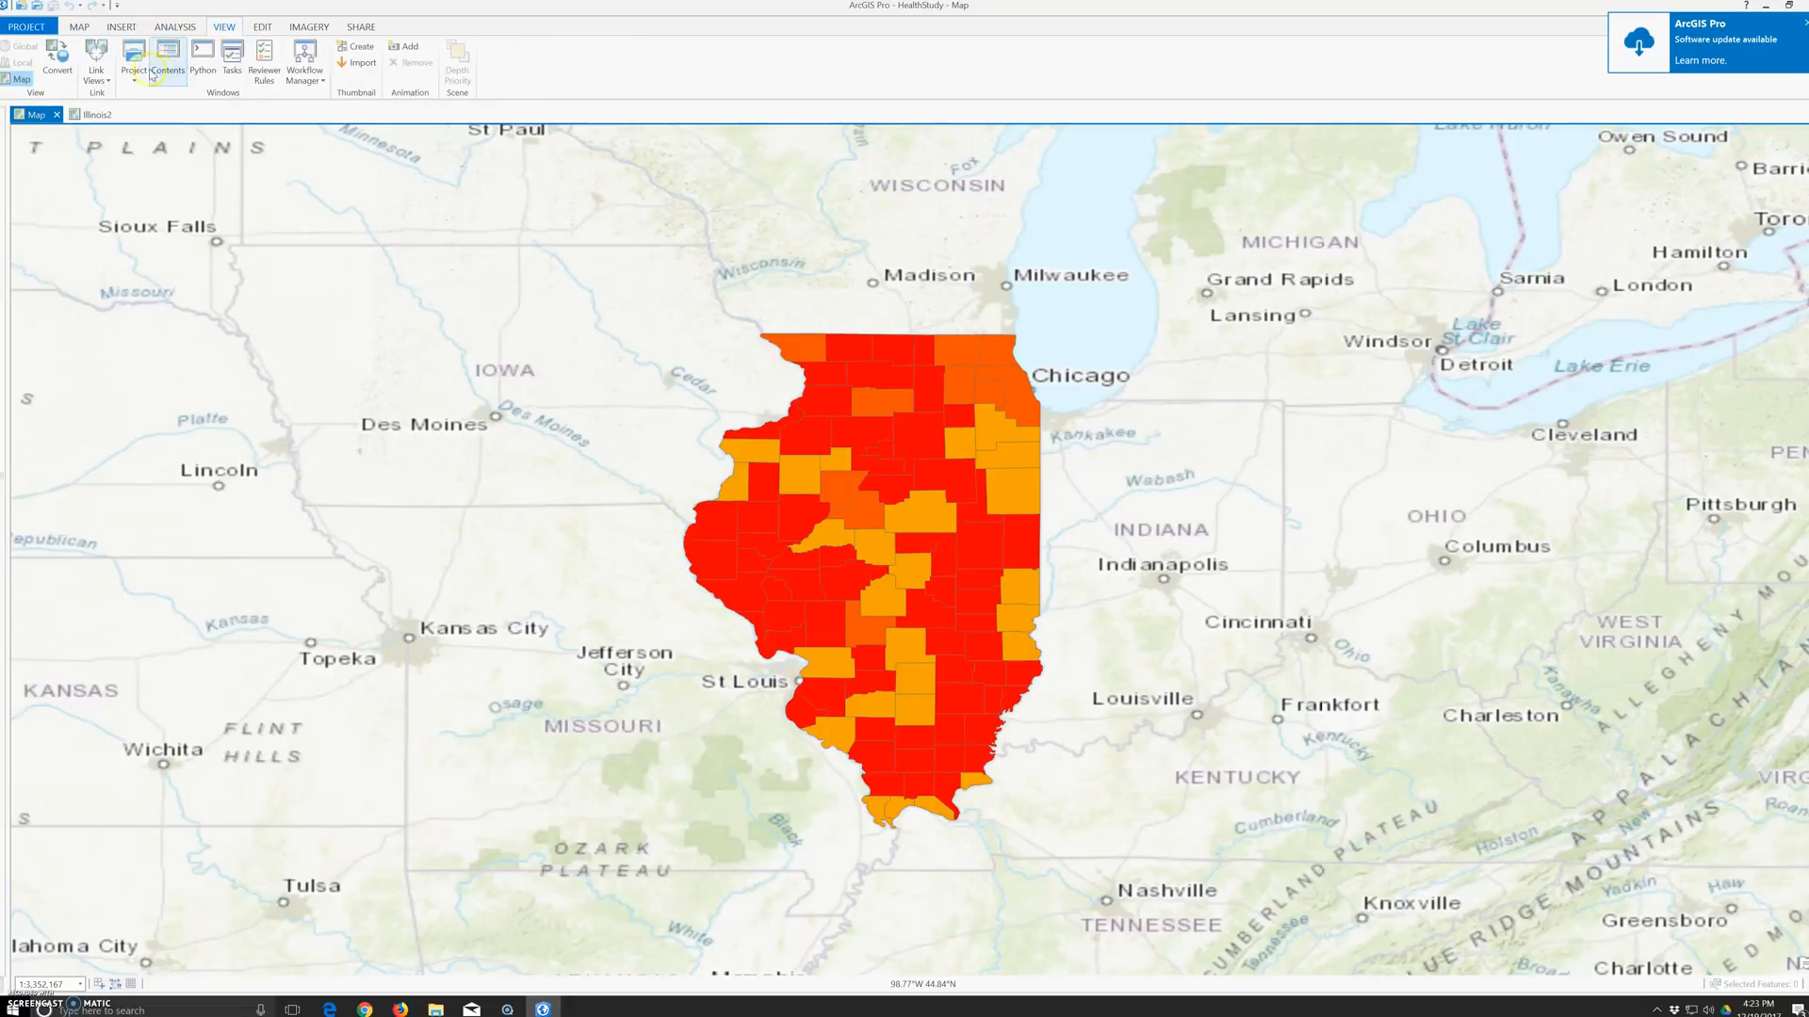
{"action": "left_click", "coordinate": [167, 68]}
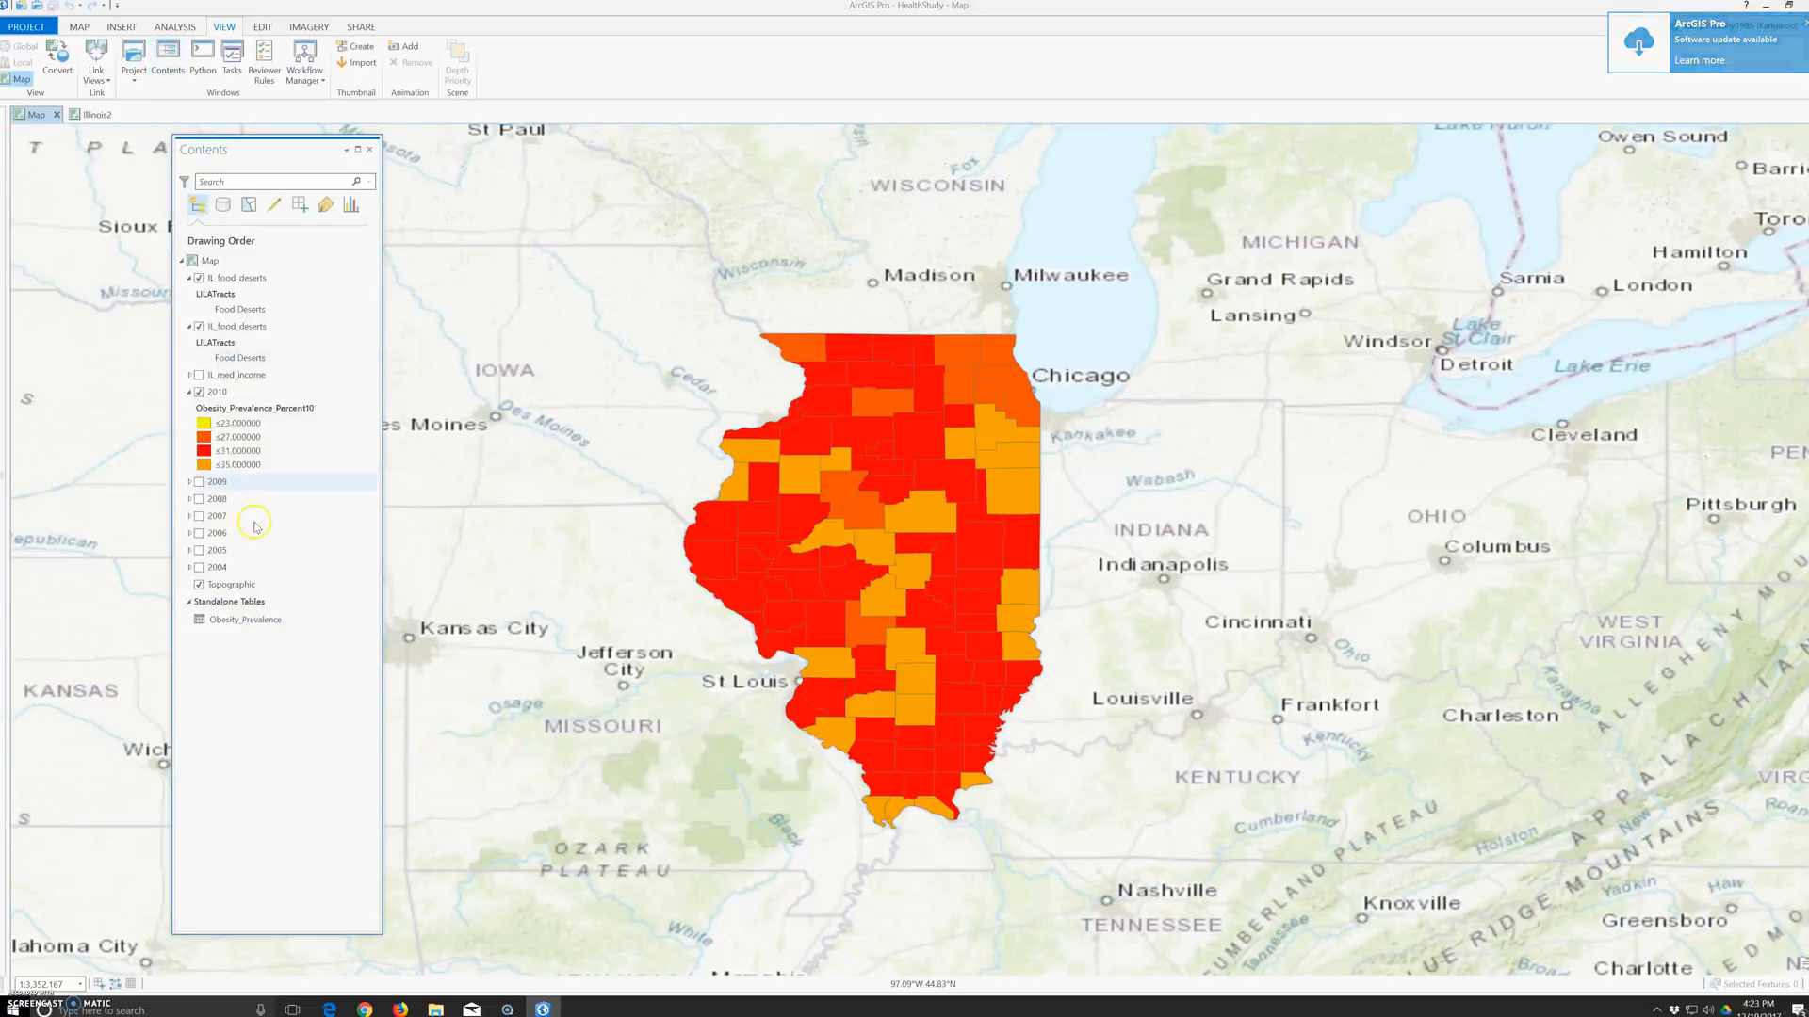
{"action": "left_click", "coordinate": [196, 326]}
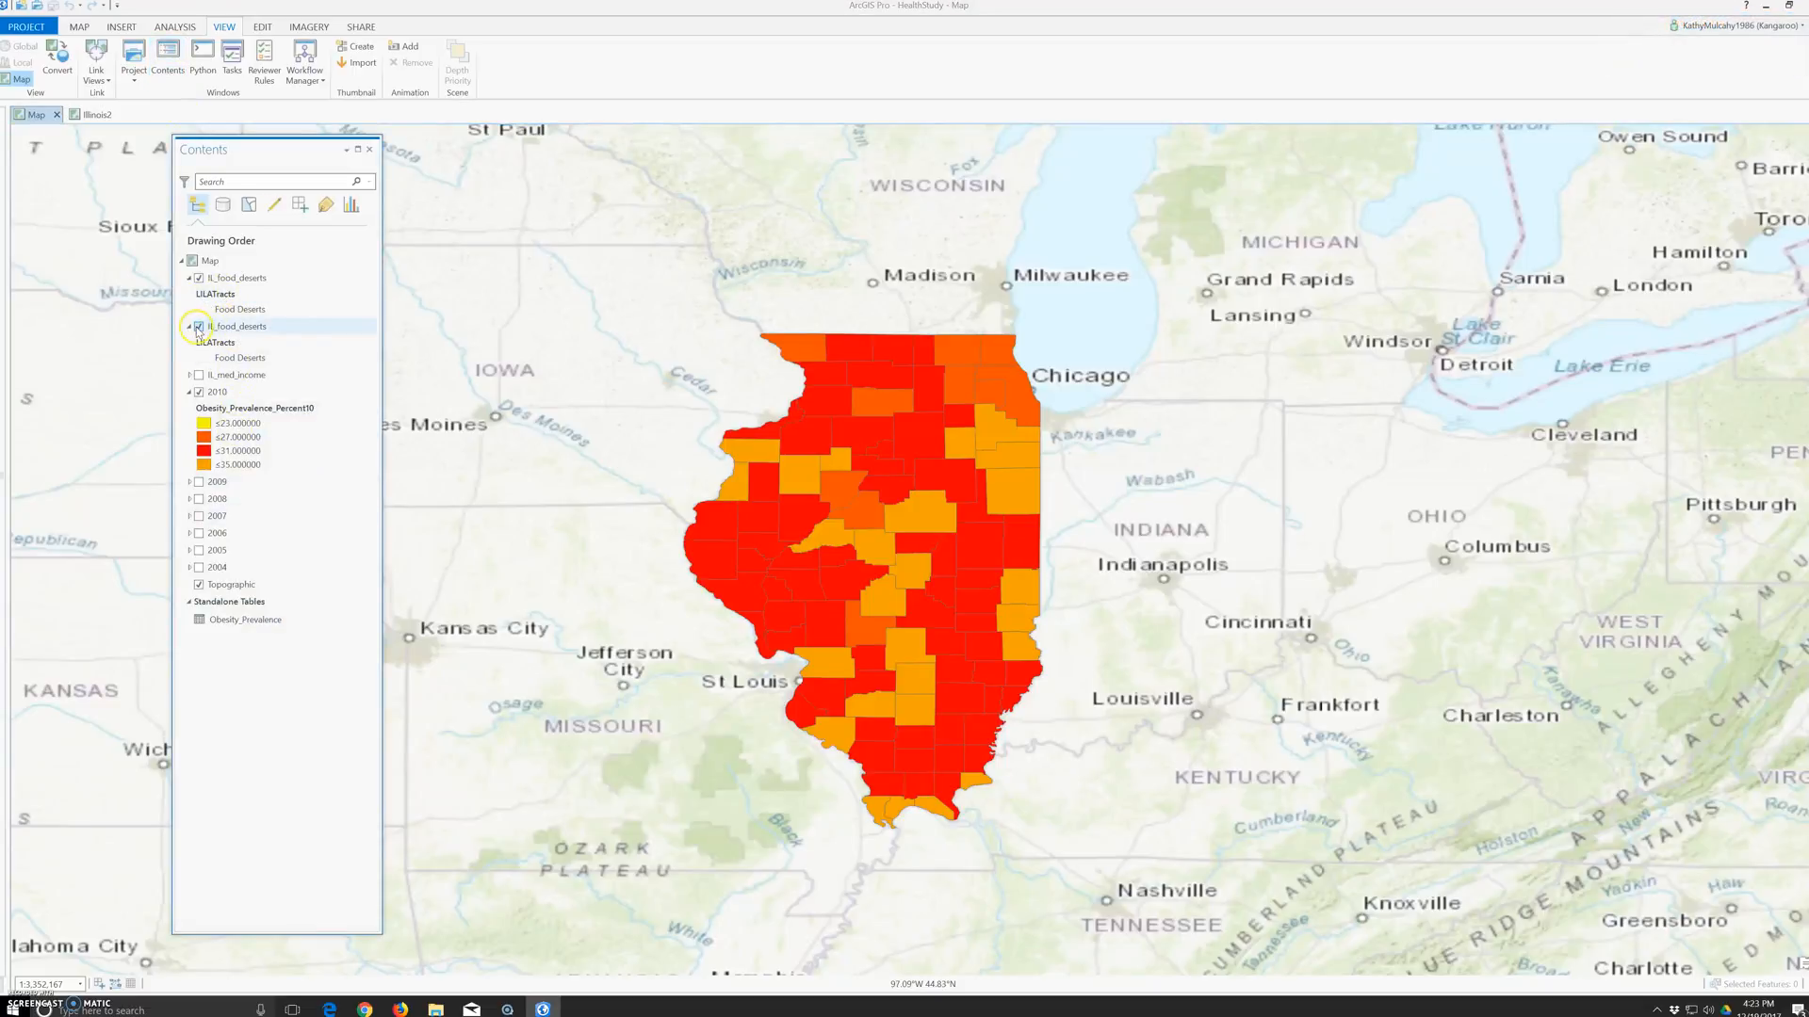
- Apply a darker multicolor color scheme to the LILATracts unique-value symbology of the upper IL_food_deserts layer
{"action": "left_click", "coordinate": [214, 282]}
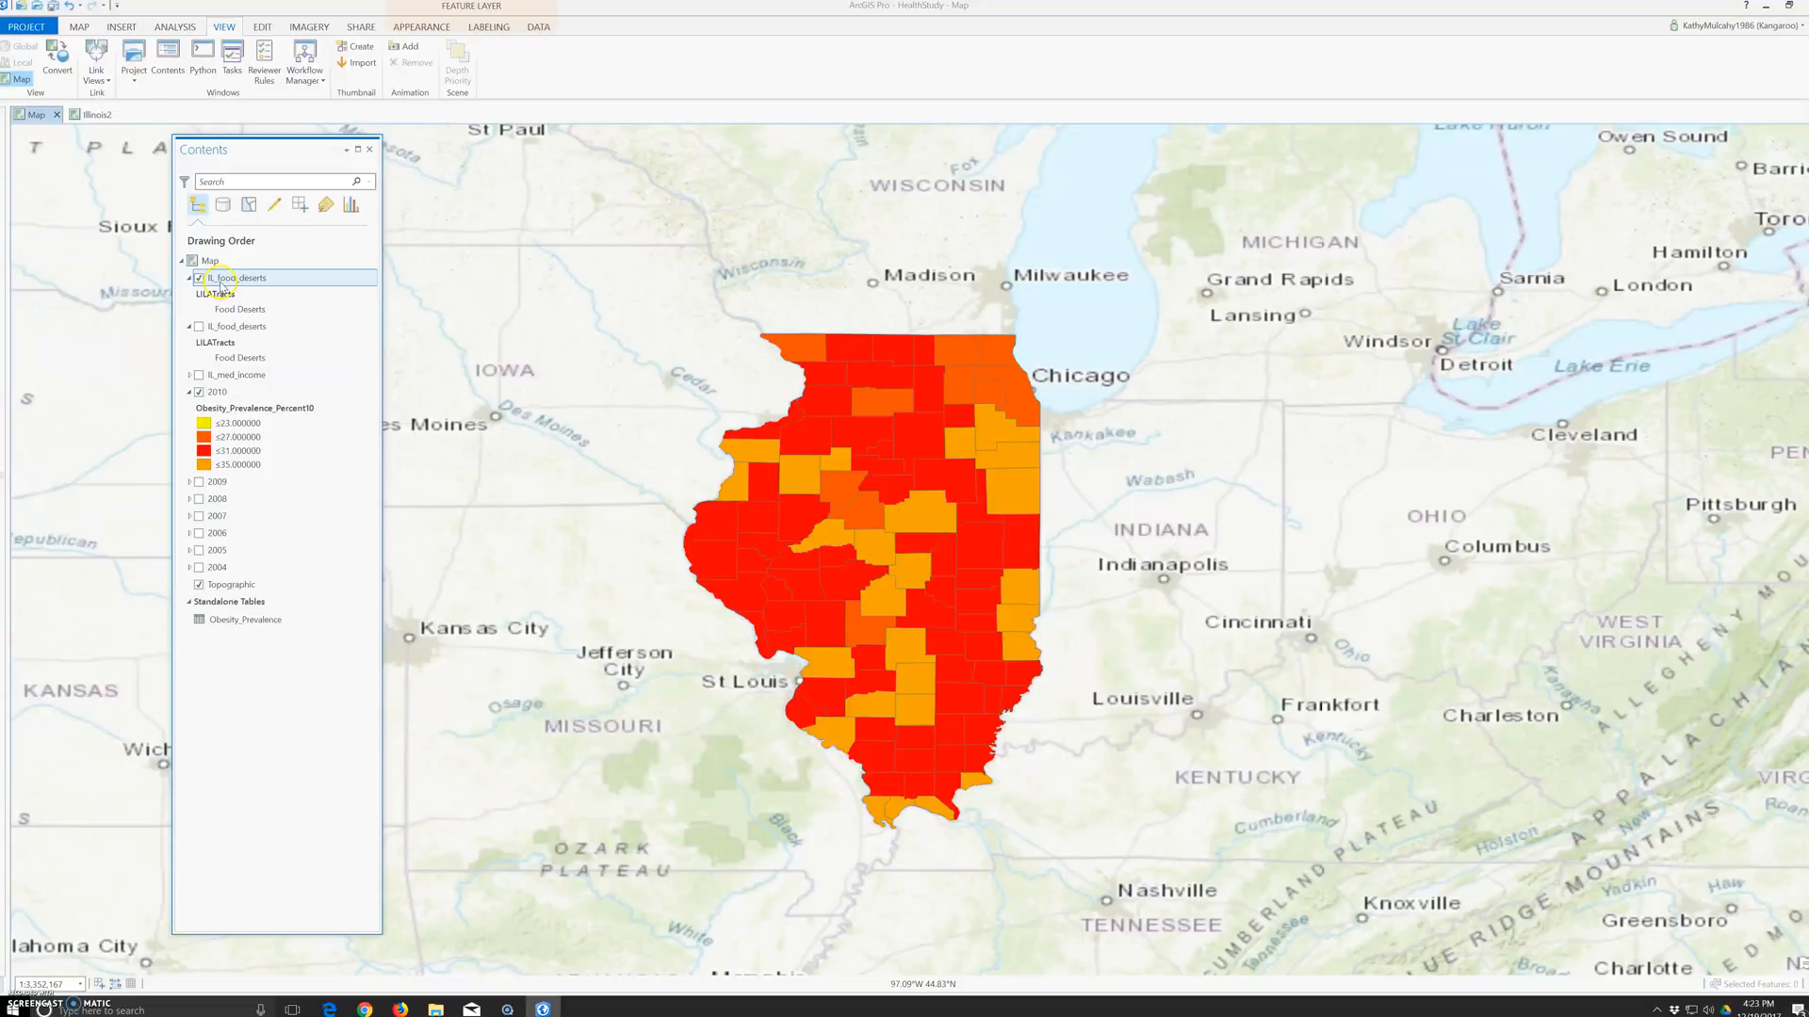
{"action": "right_click", "coordinate": [214, 282]}
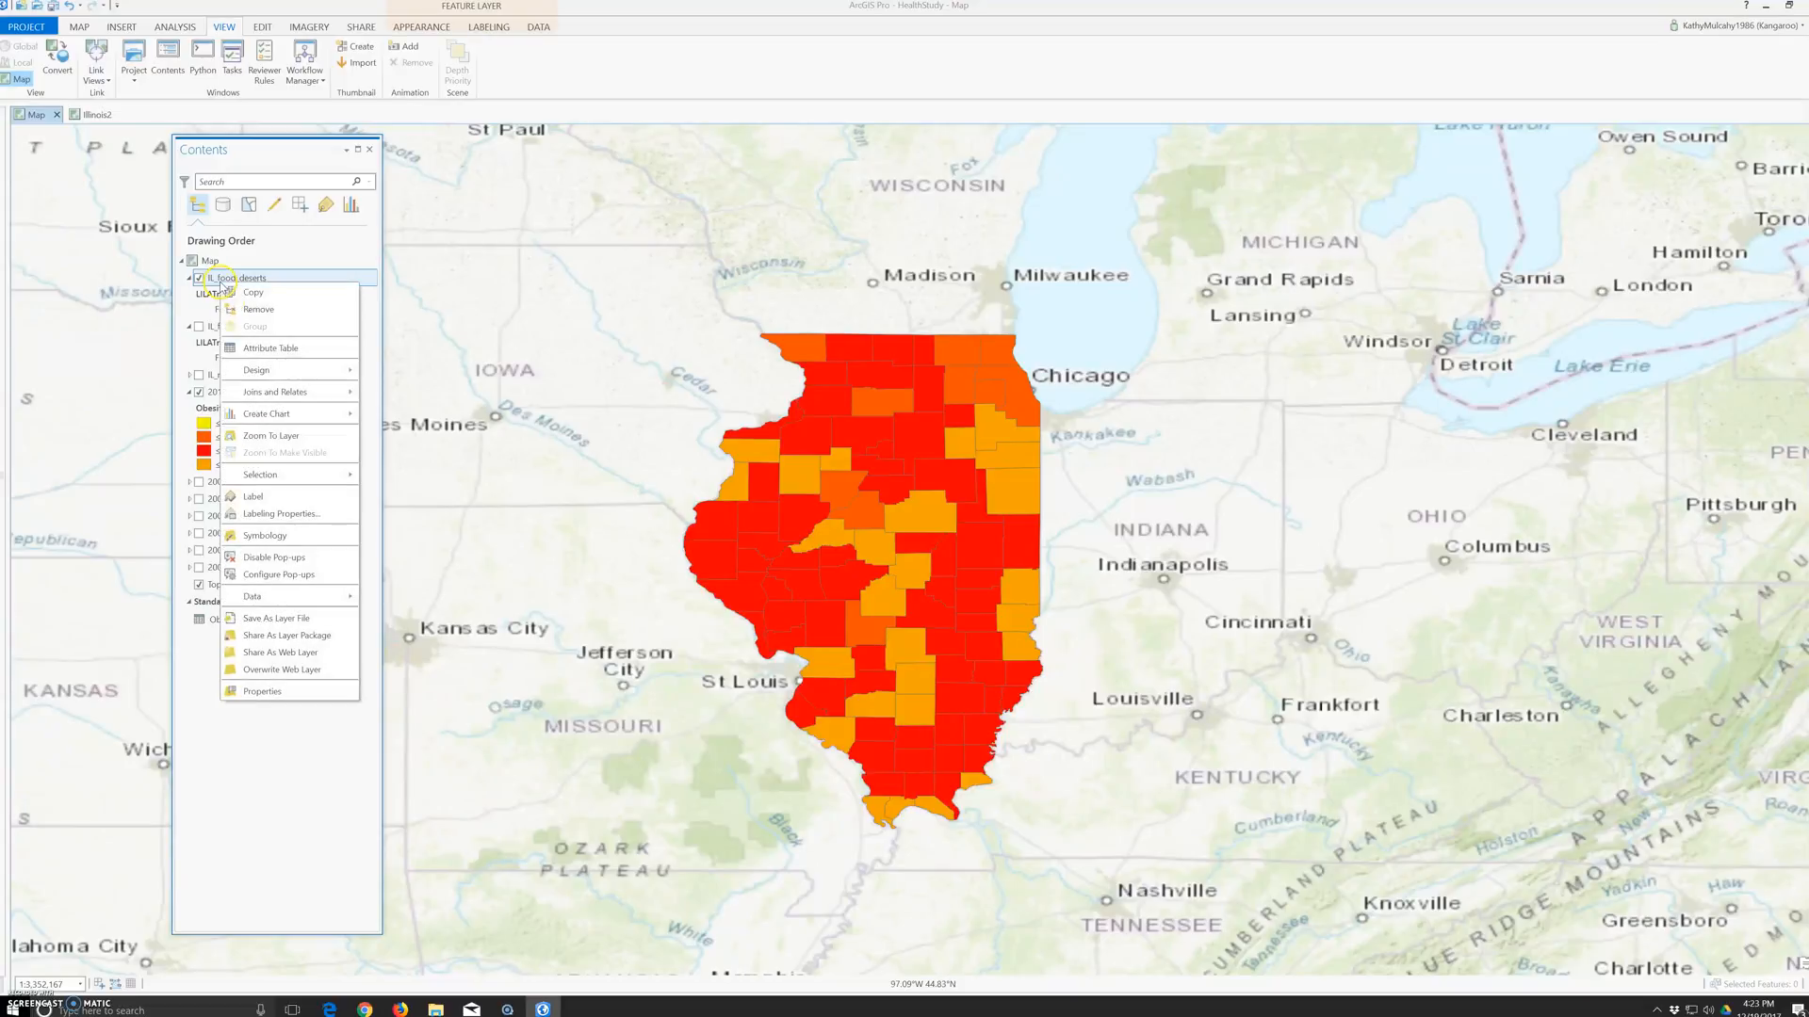
{"action": "left_click", "coordinate": [279, 536]}
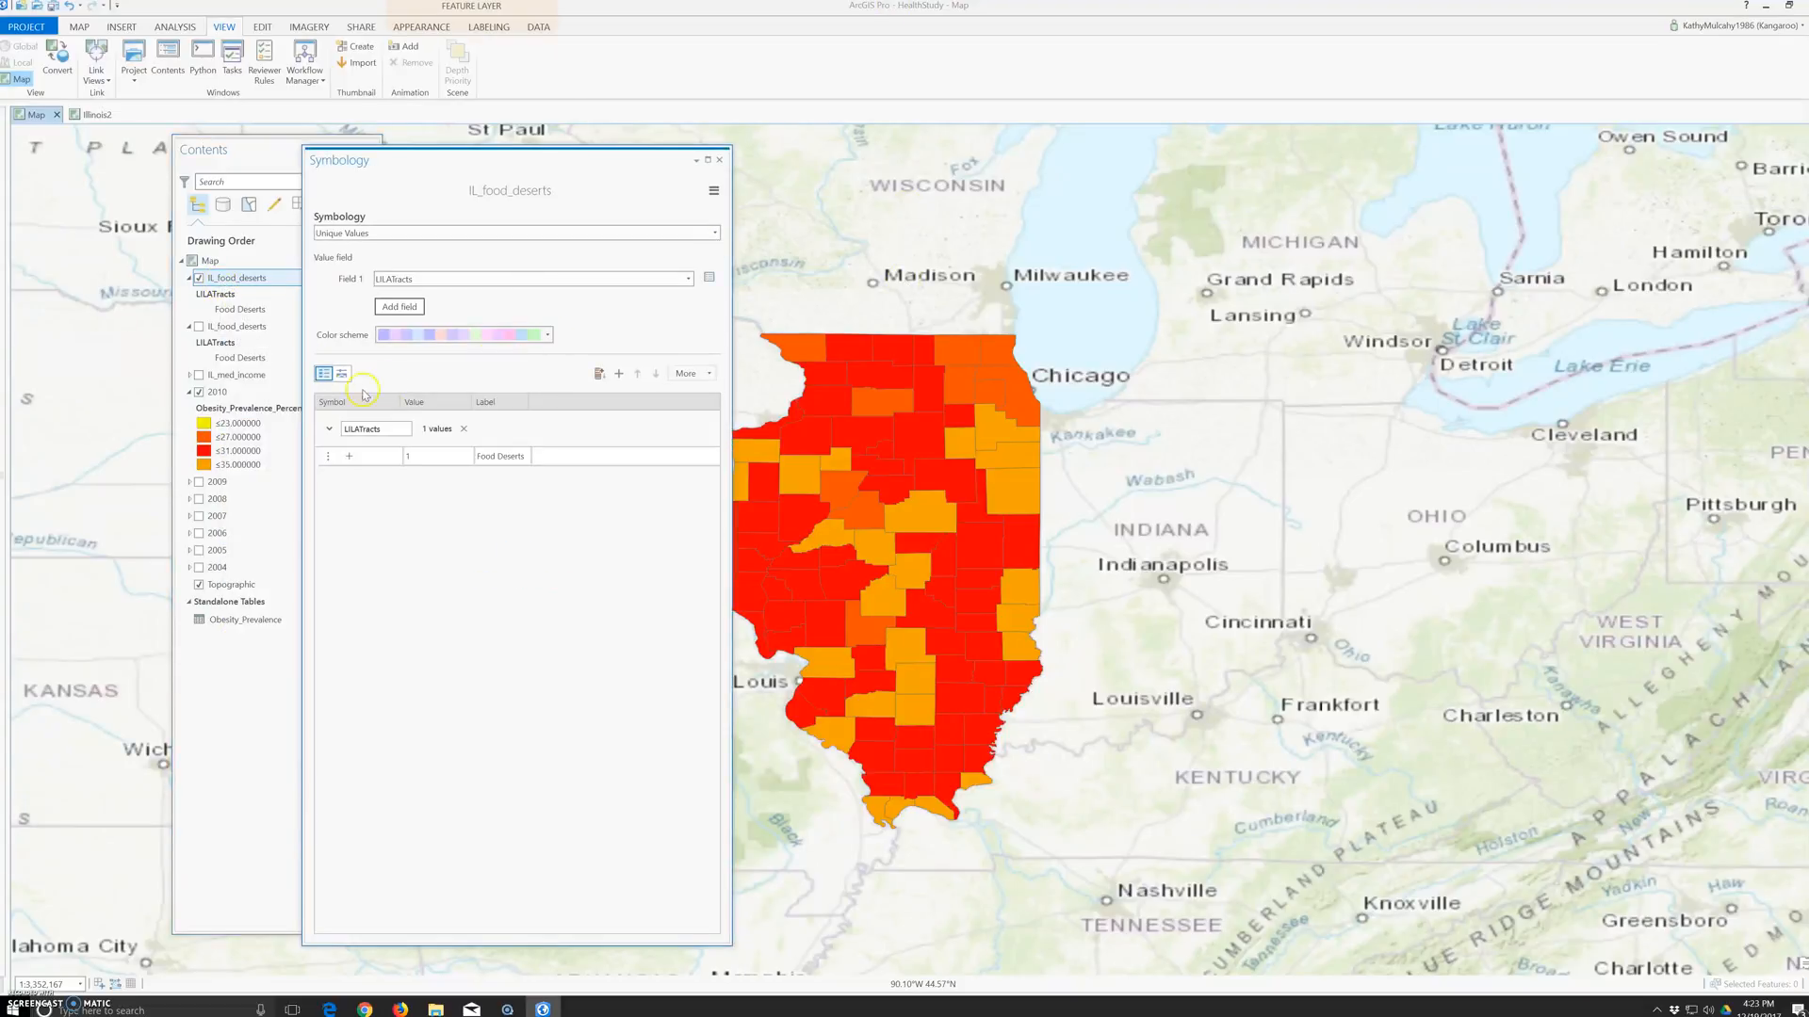
{"action": "left_click", "coordinate": [549, 337]}
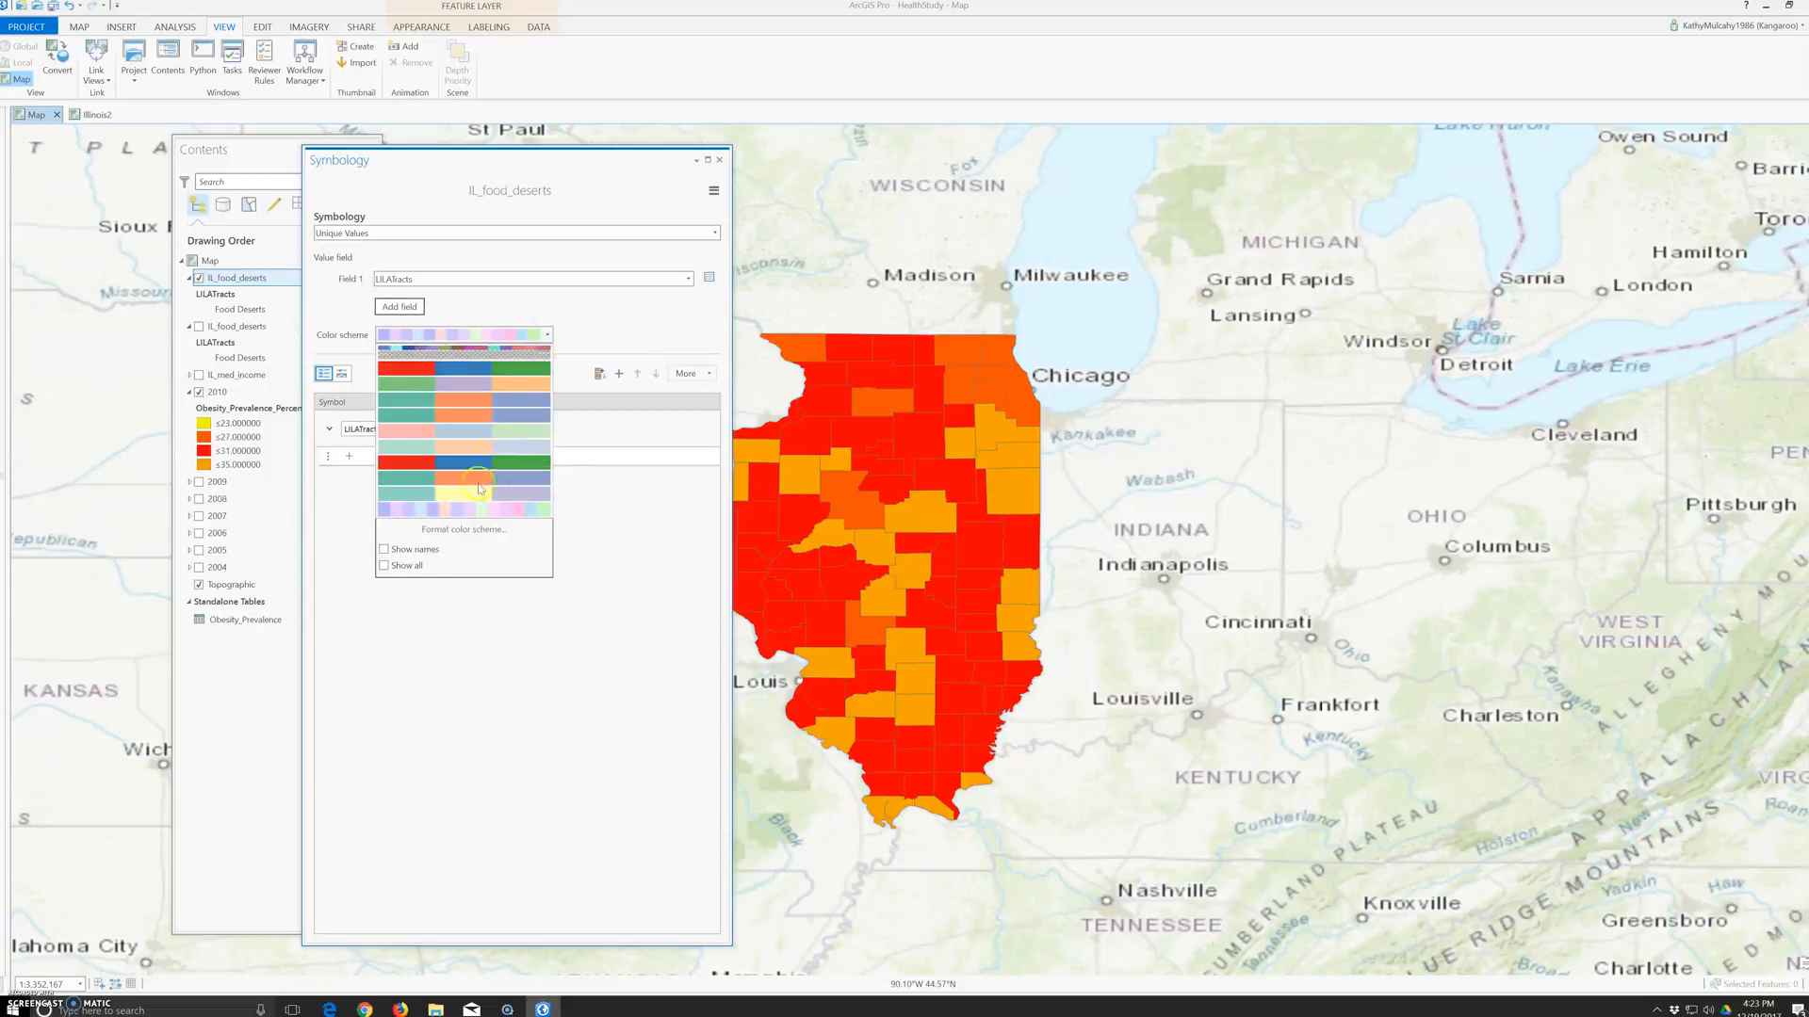
{"action": "left_click", "coordinate": [455, 532]}
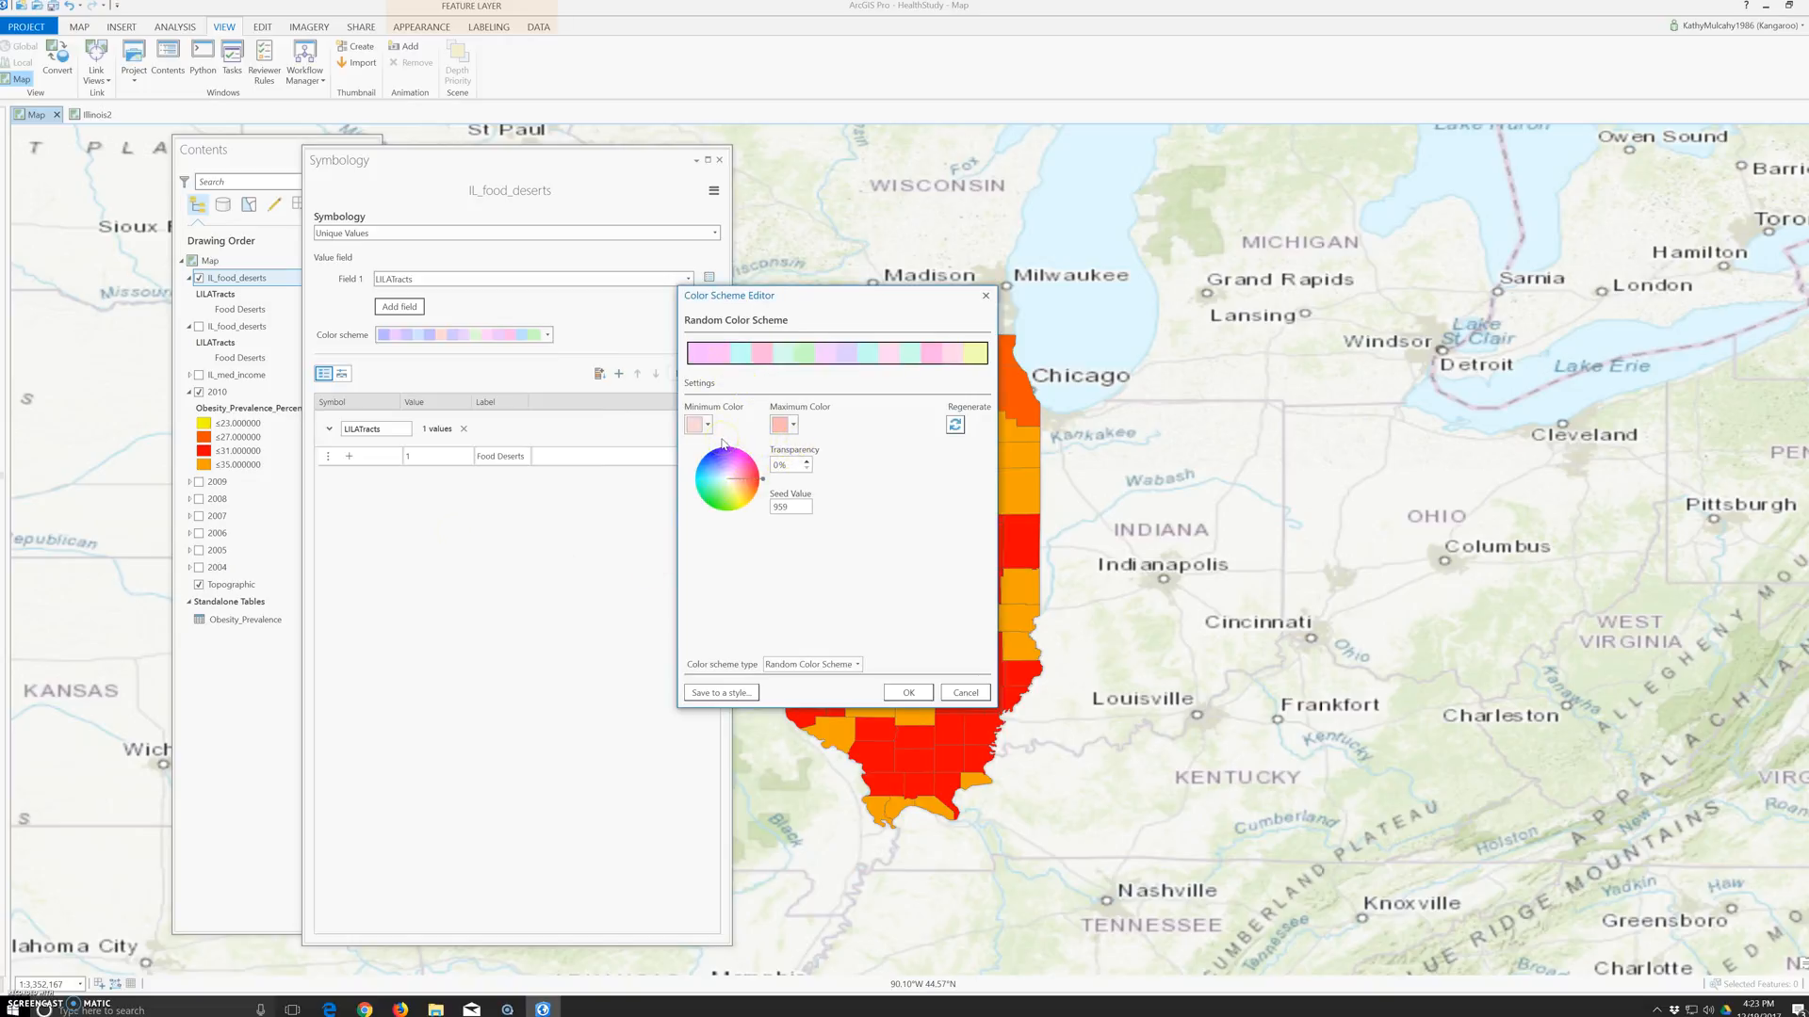
{"action": "left_click", "coordinate": [985, 296]}
{"action": "left_click", "coordinate": [547, 335]}
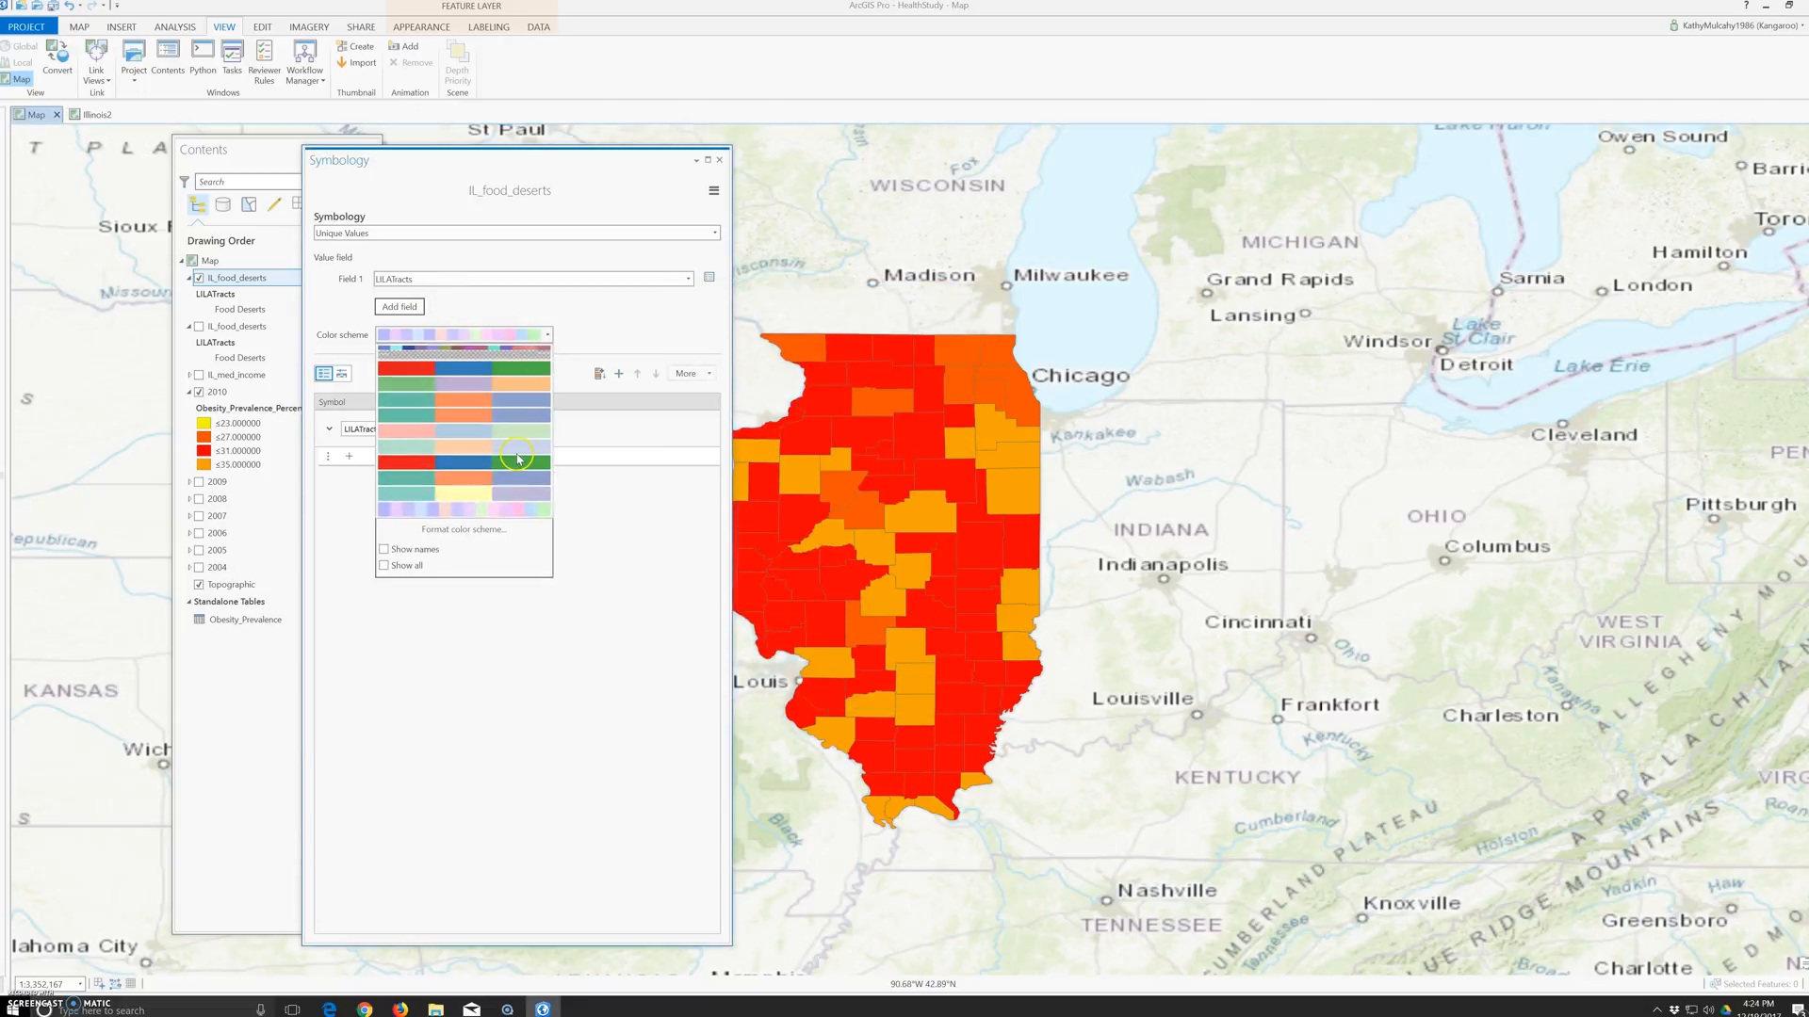
{"action": "left_click", "coordinate": [491, 353]}
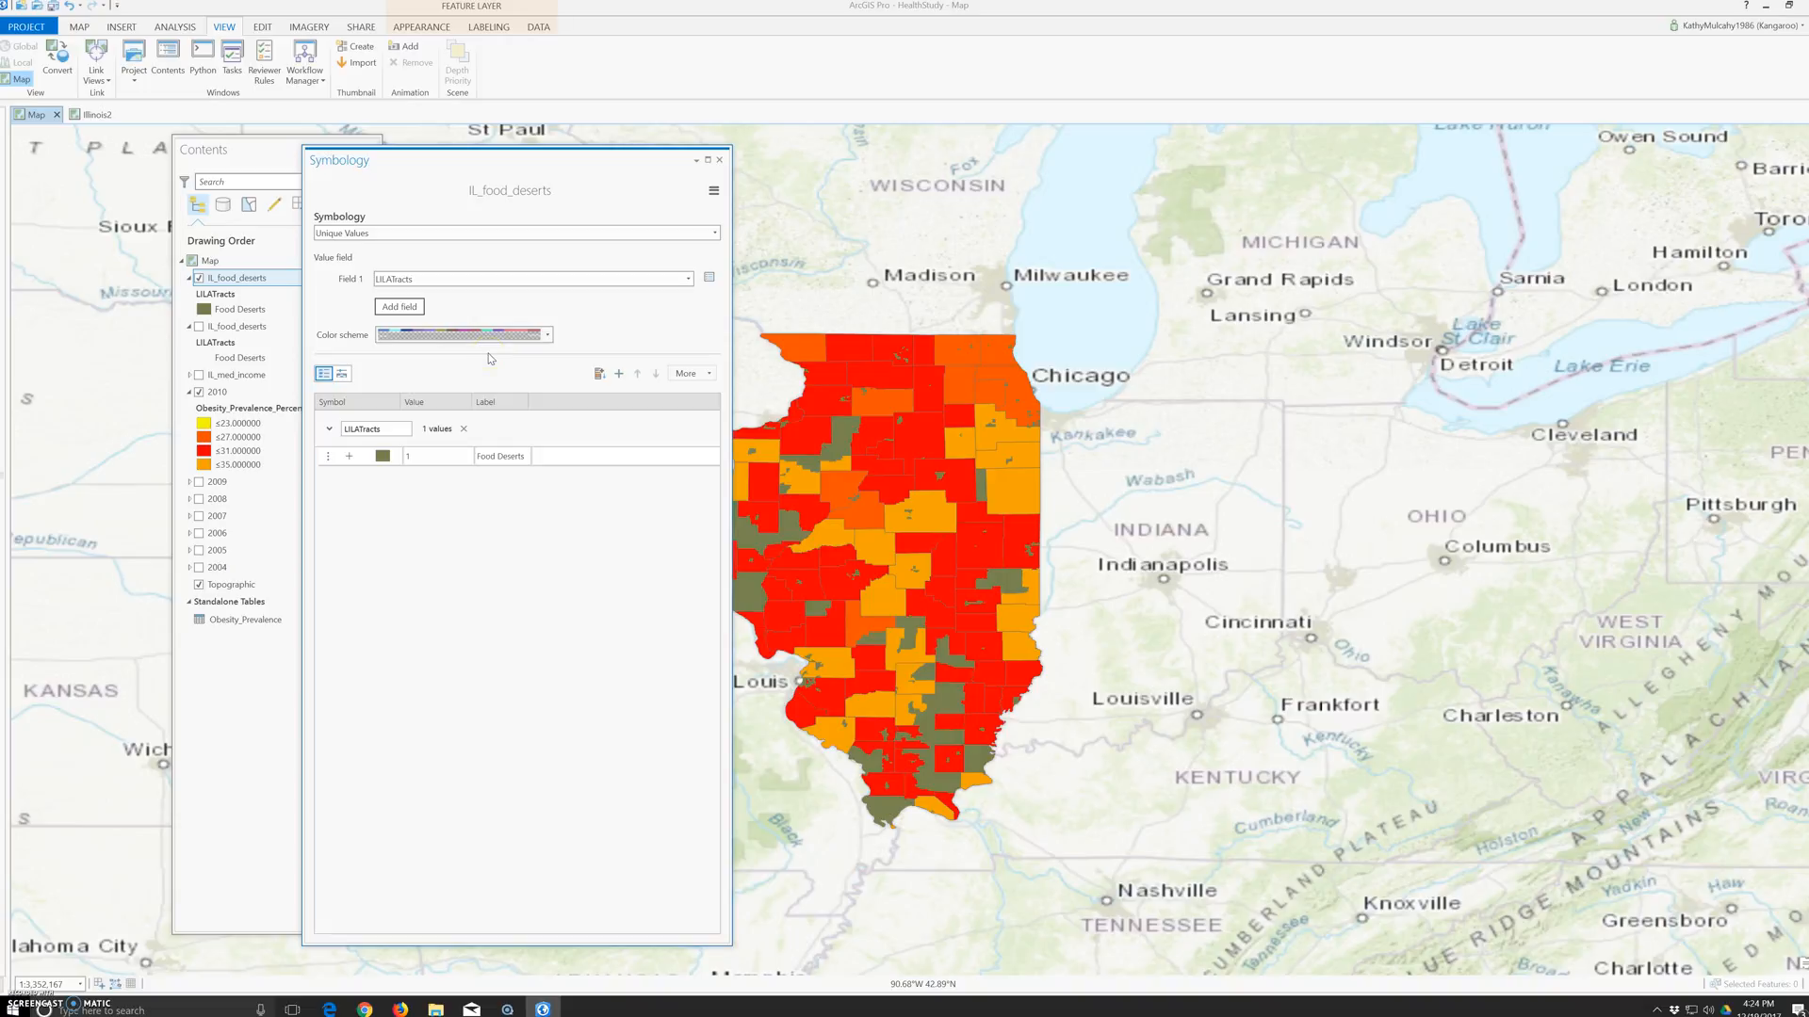
{"action": "left_click", "coordinate": [547, 335]}
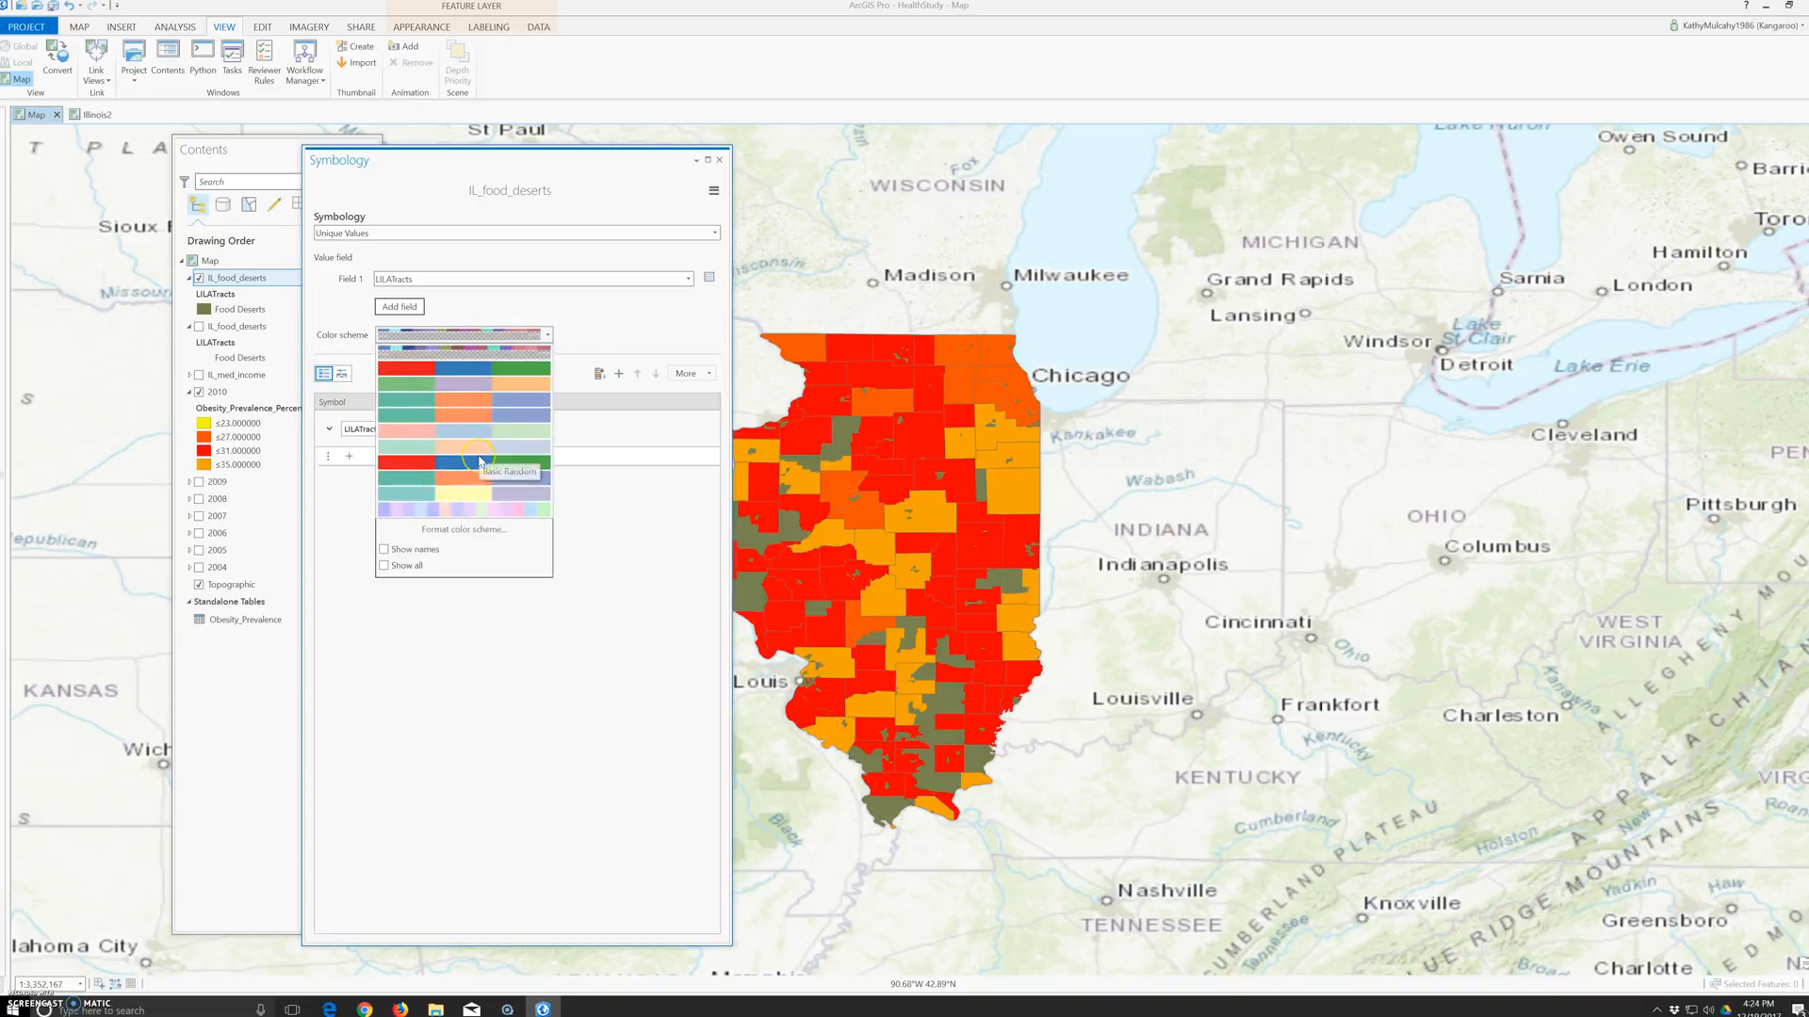
{"action": "left_click", "coordinate": [522, 648]}
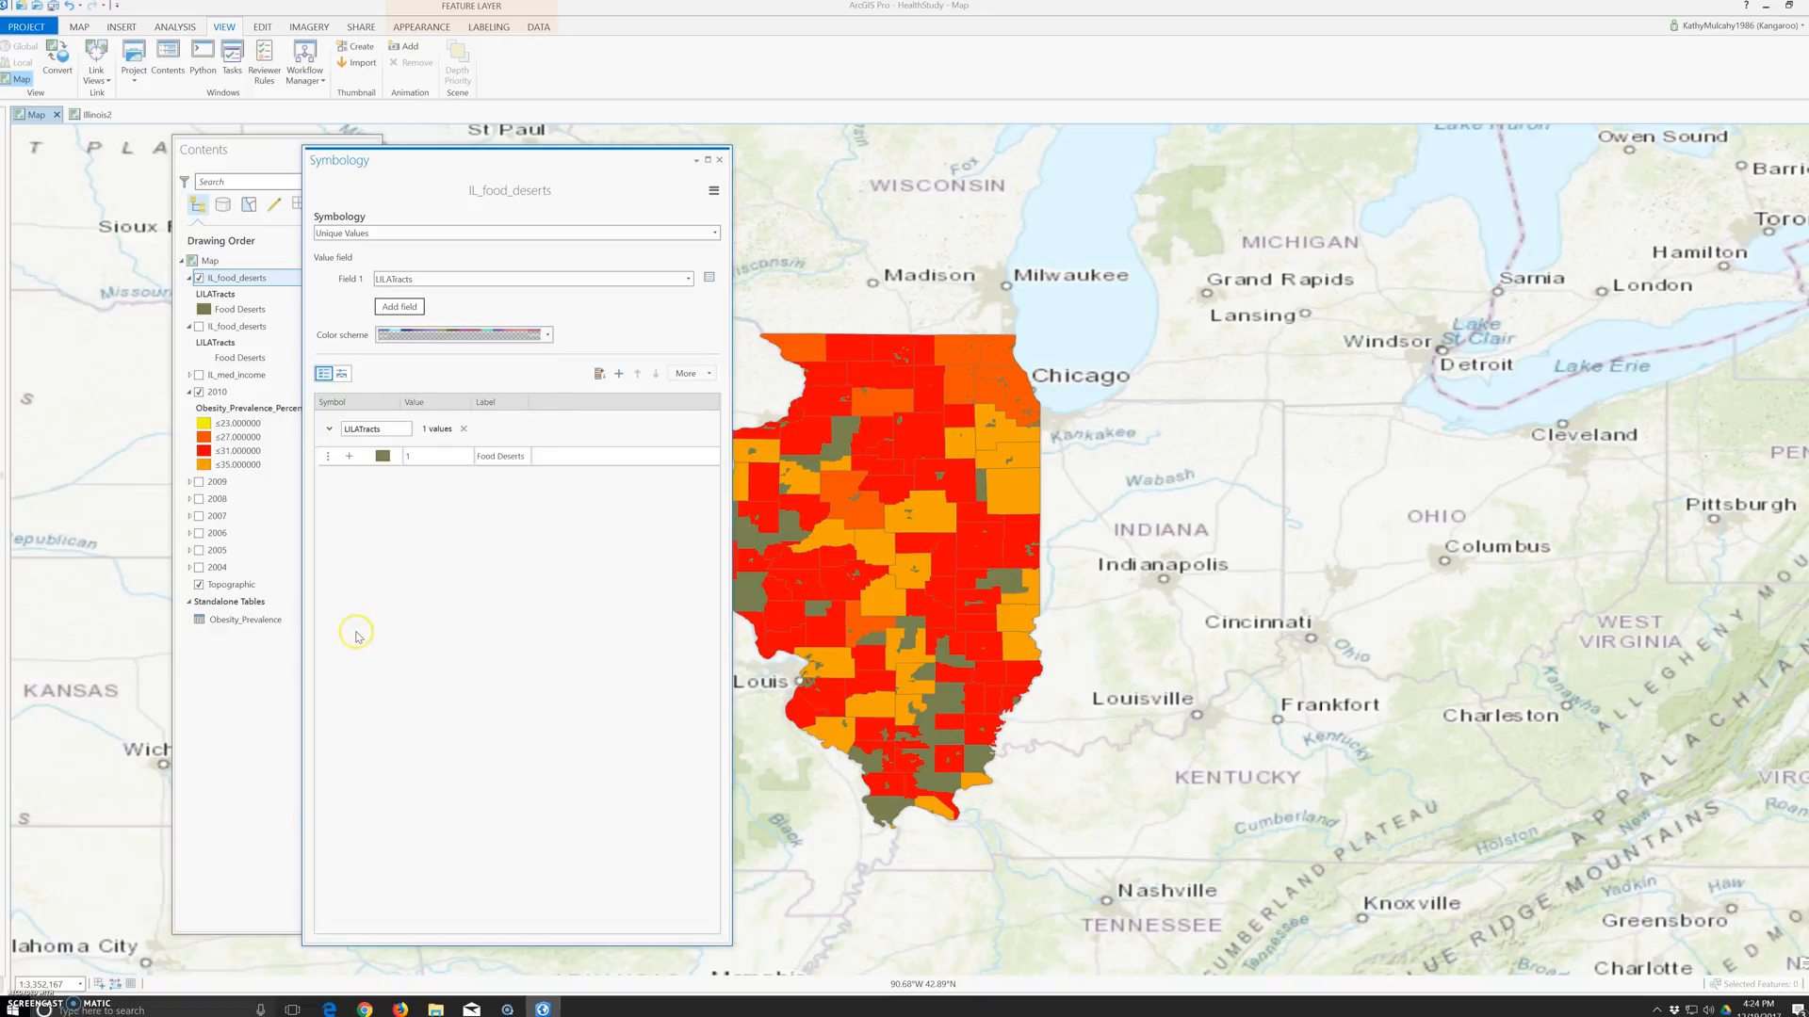
- Give the Food Deserts class the bright green polygon symbol from the ArcGIS 2D gallery and close the symbology settings
{"action": "left_click", "coordinate": [386, 458]}
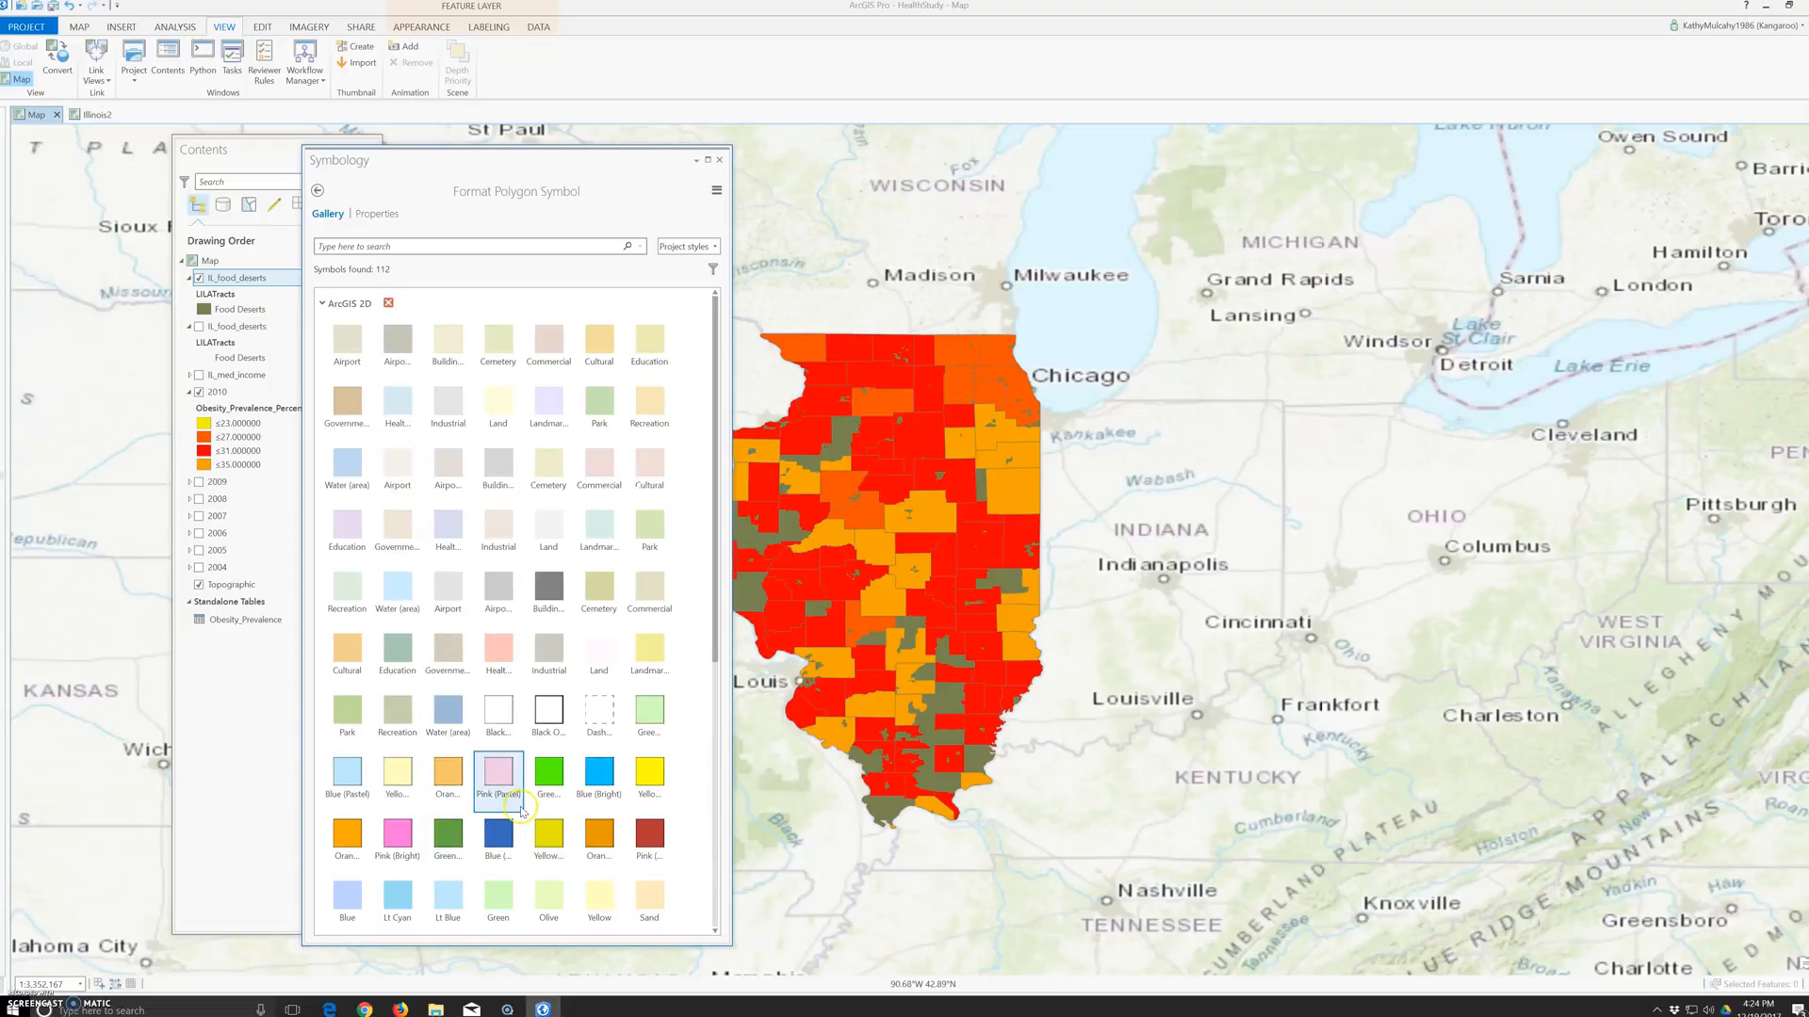
{"action": "left_click", "coordinate": [556, 773]}
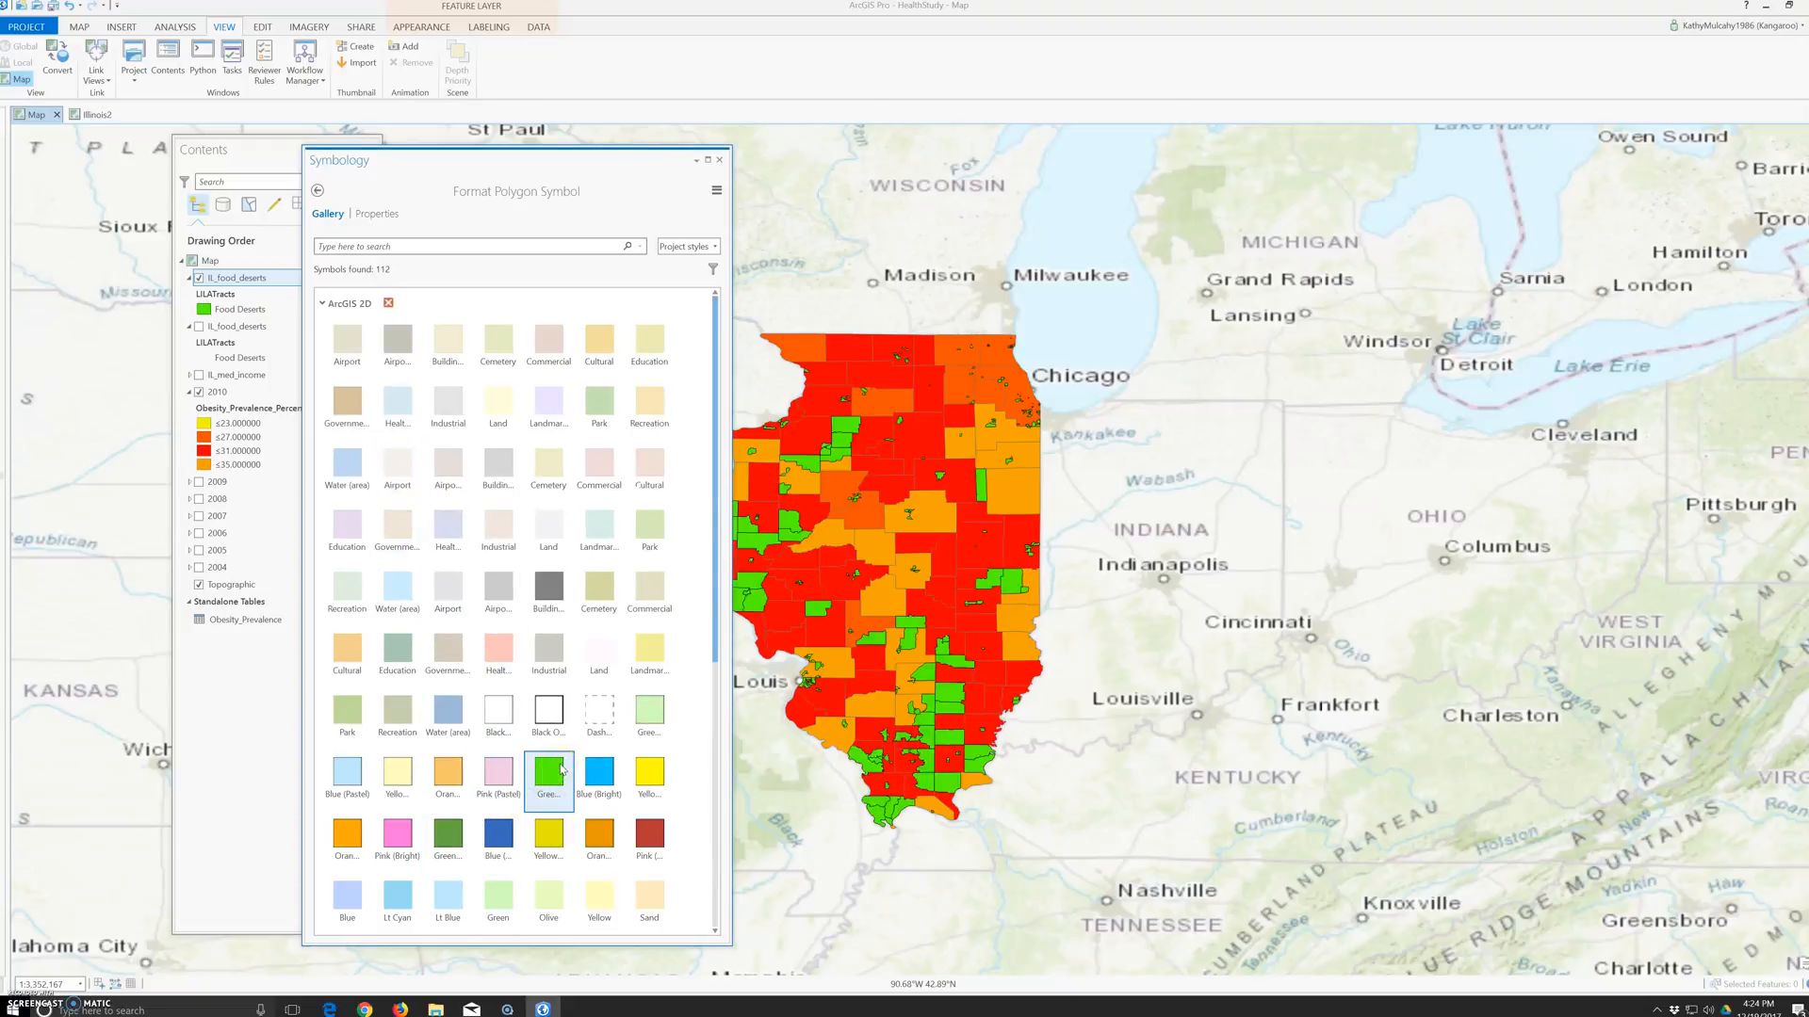
{"action": "left_click", "coordinate": [720, 160]}
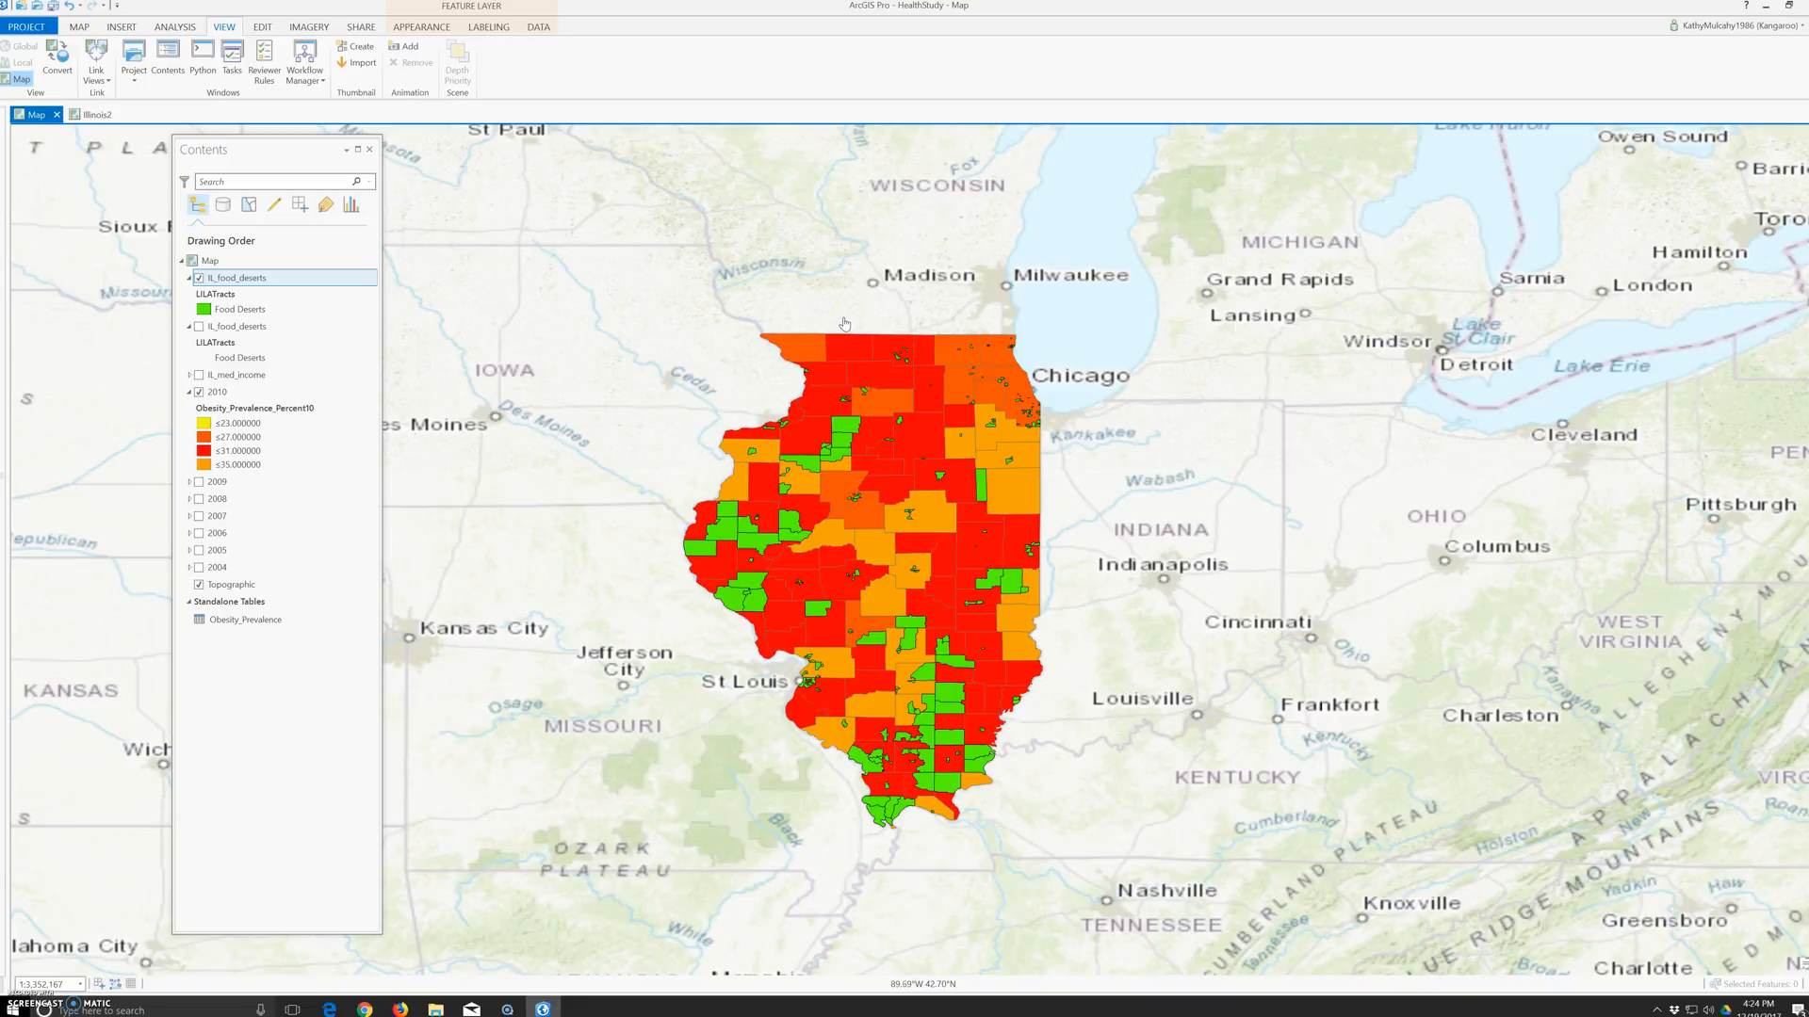
- Open the attribute table of the 2010 layer
{"action": "left_click", "coordinate": [240, 395]}
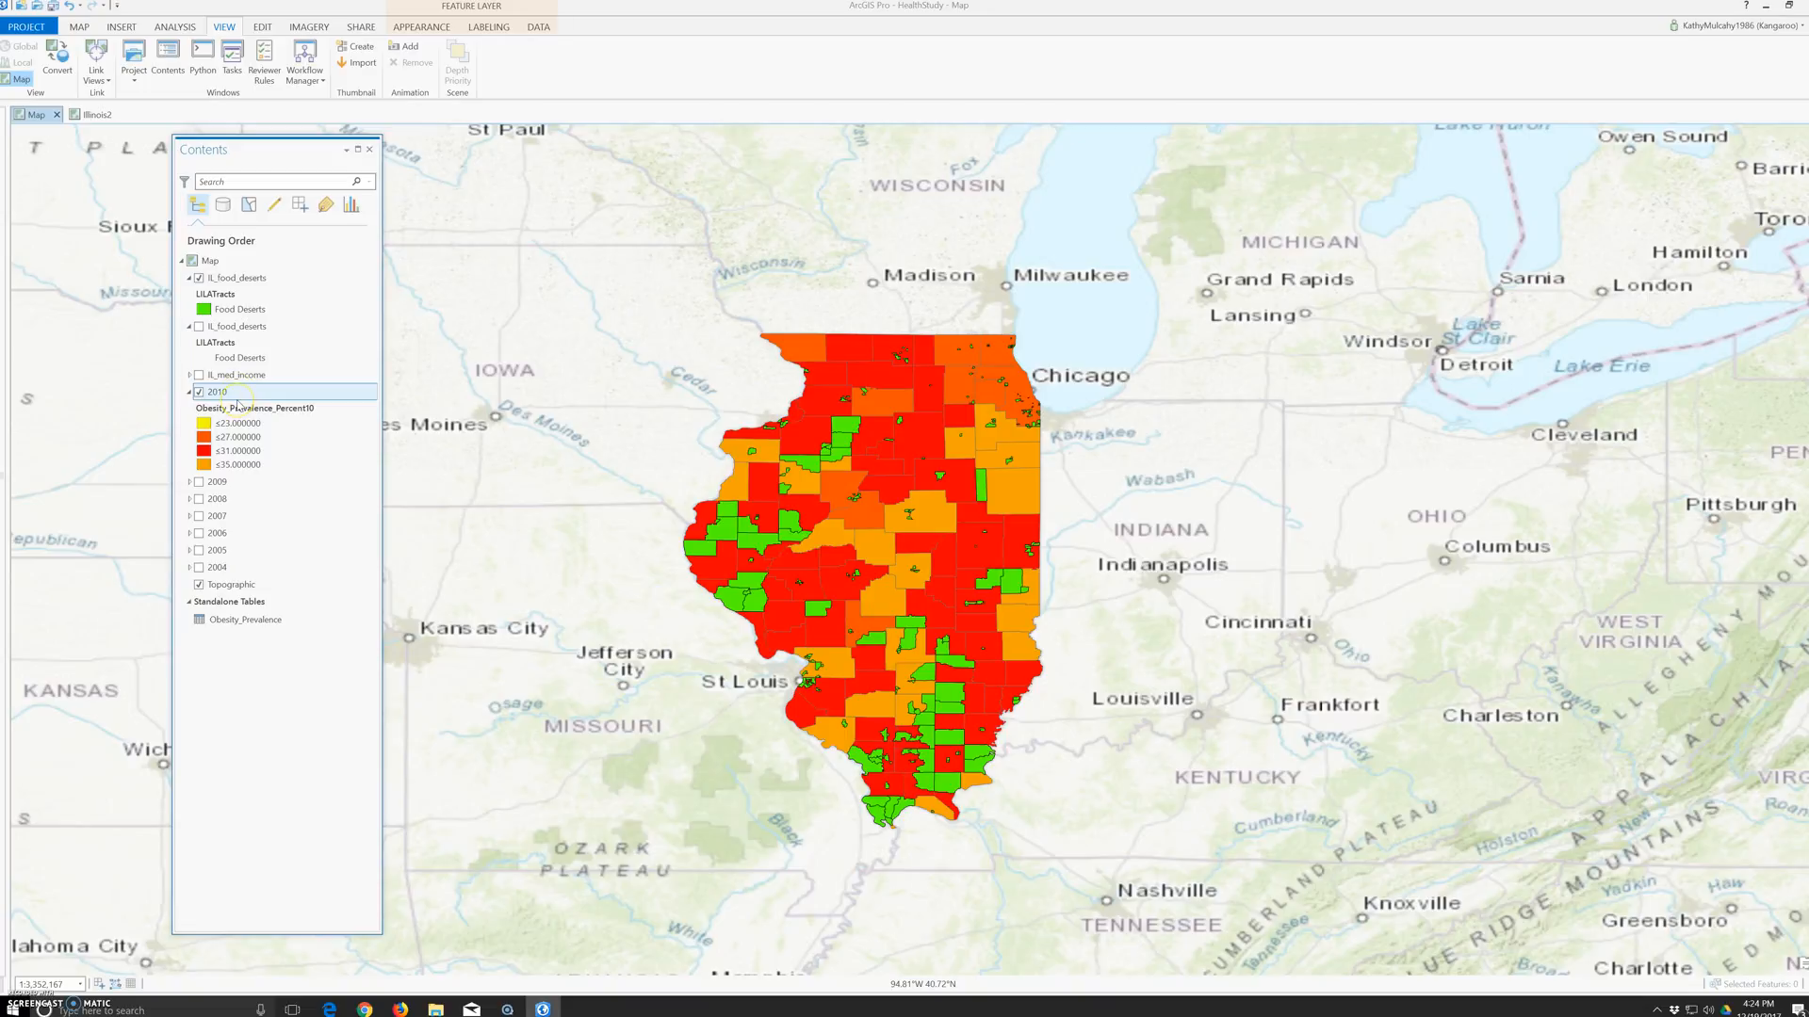
{"action": "right_click", "coordinate": [238, 406]}
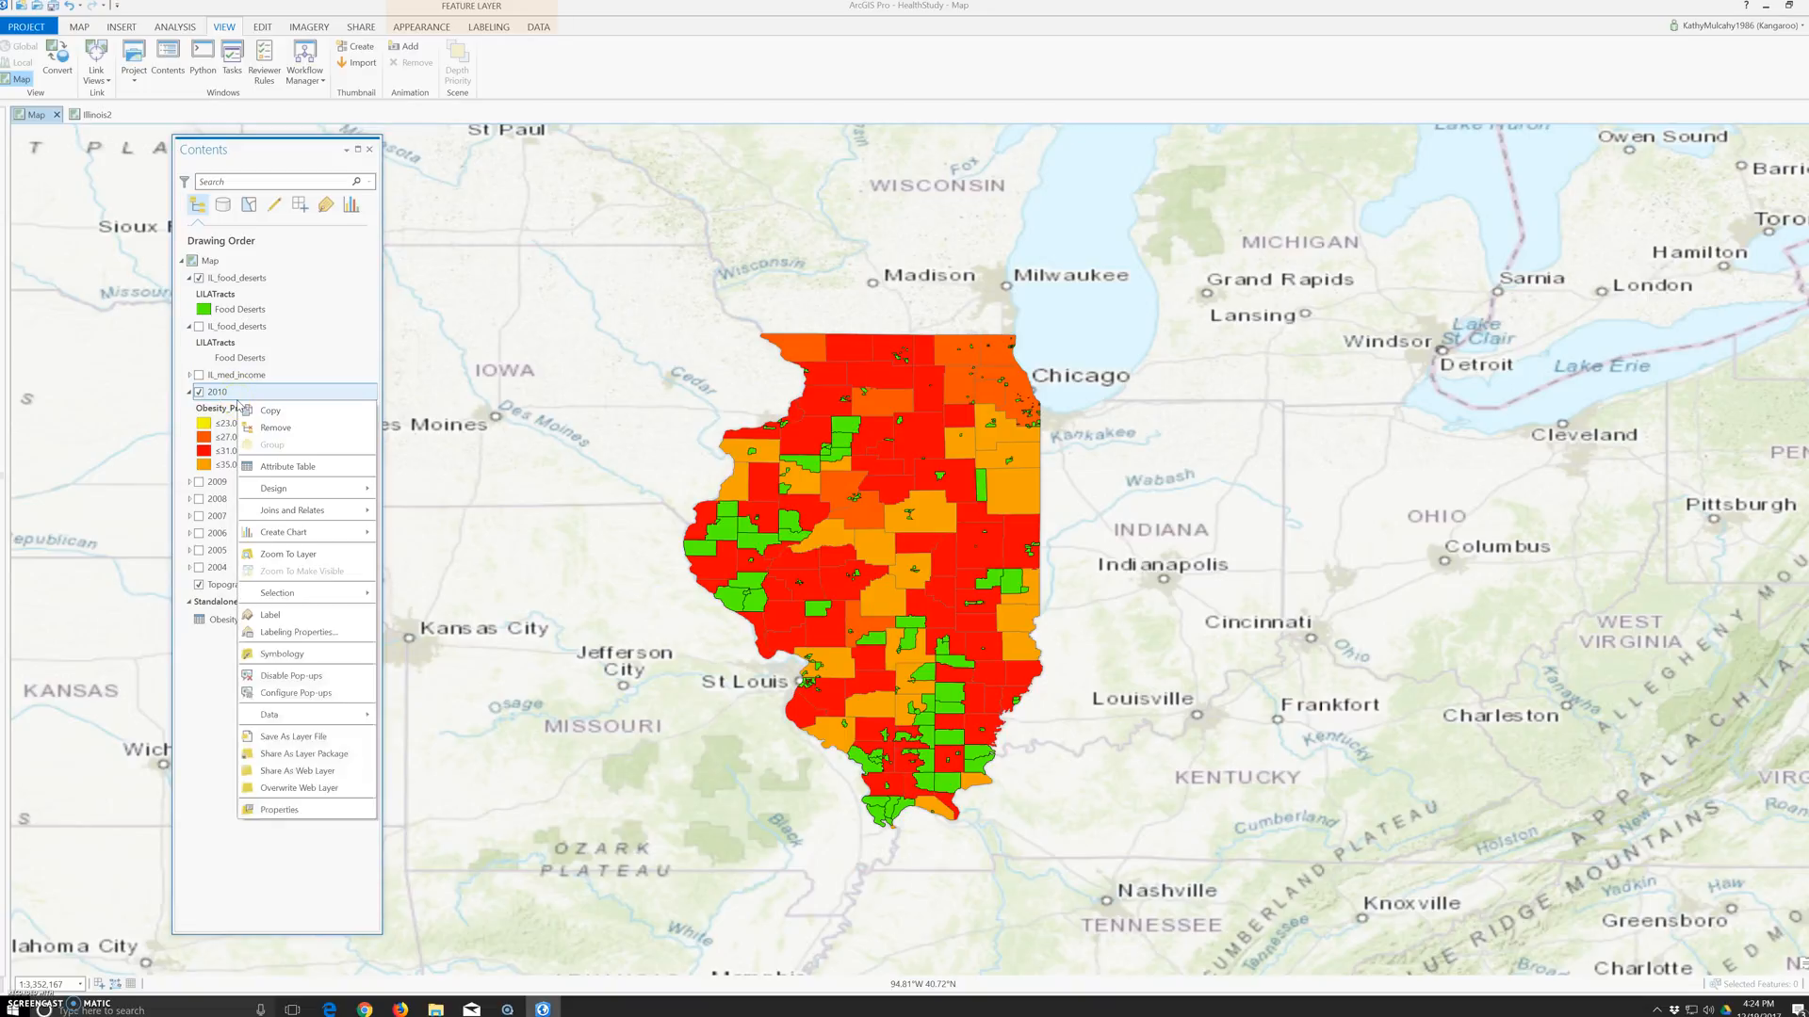
{"action": "left_click", "coordinate": [273, 471]}
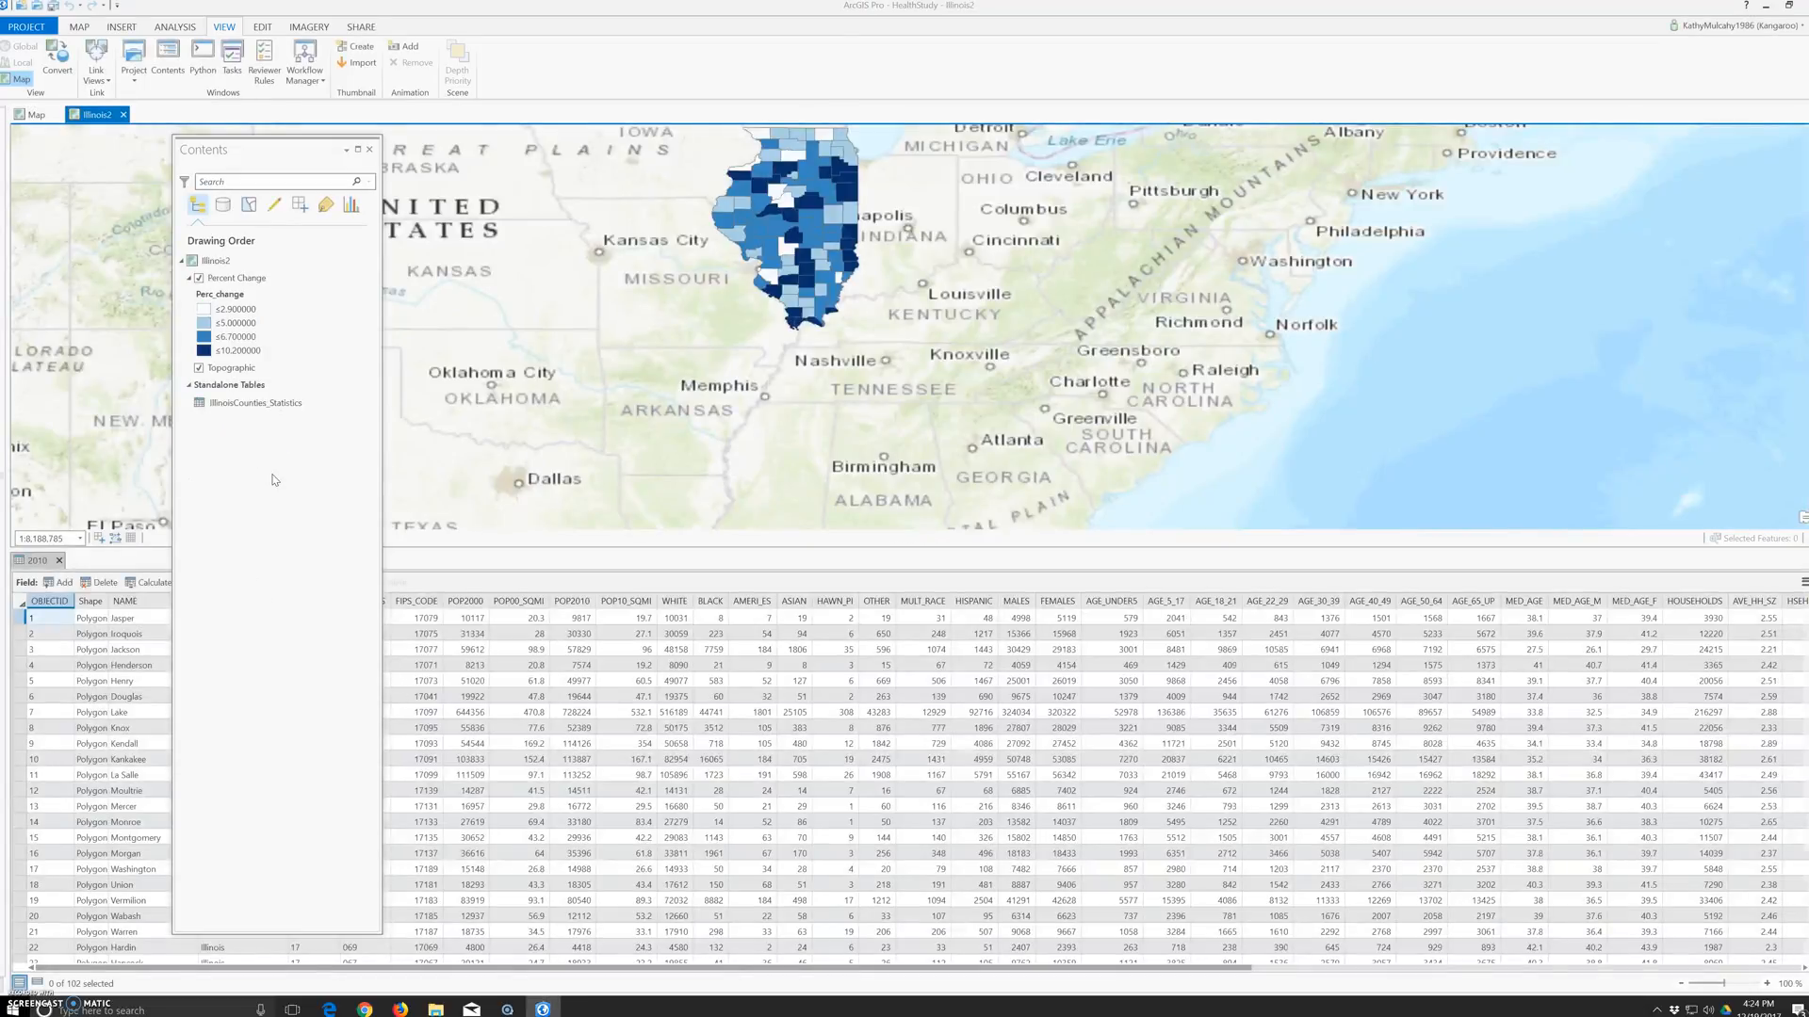
- Close the Illinois2 map view and the 2010 attribute table, and show the Contents pane again for the remaining map
{"action": "left_click", "coordinate": [370, 151]}
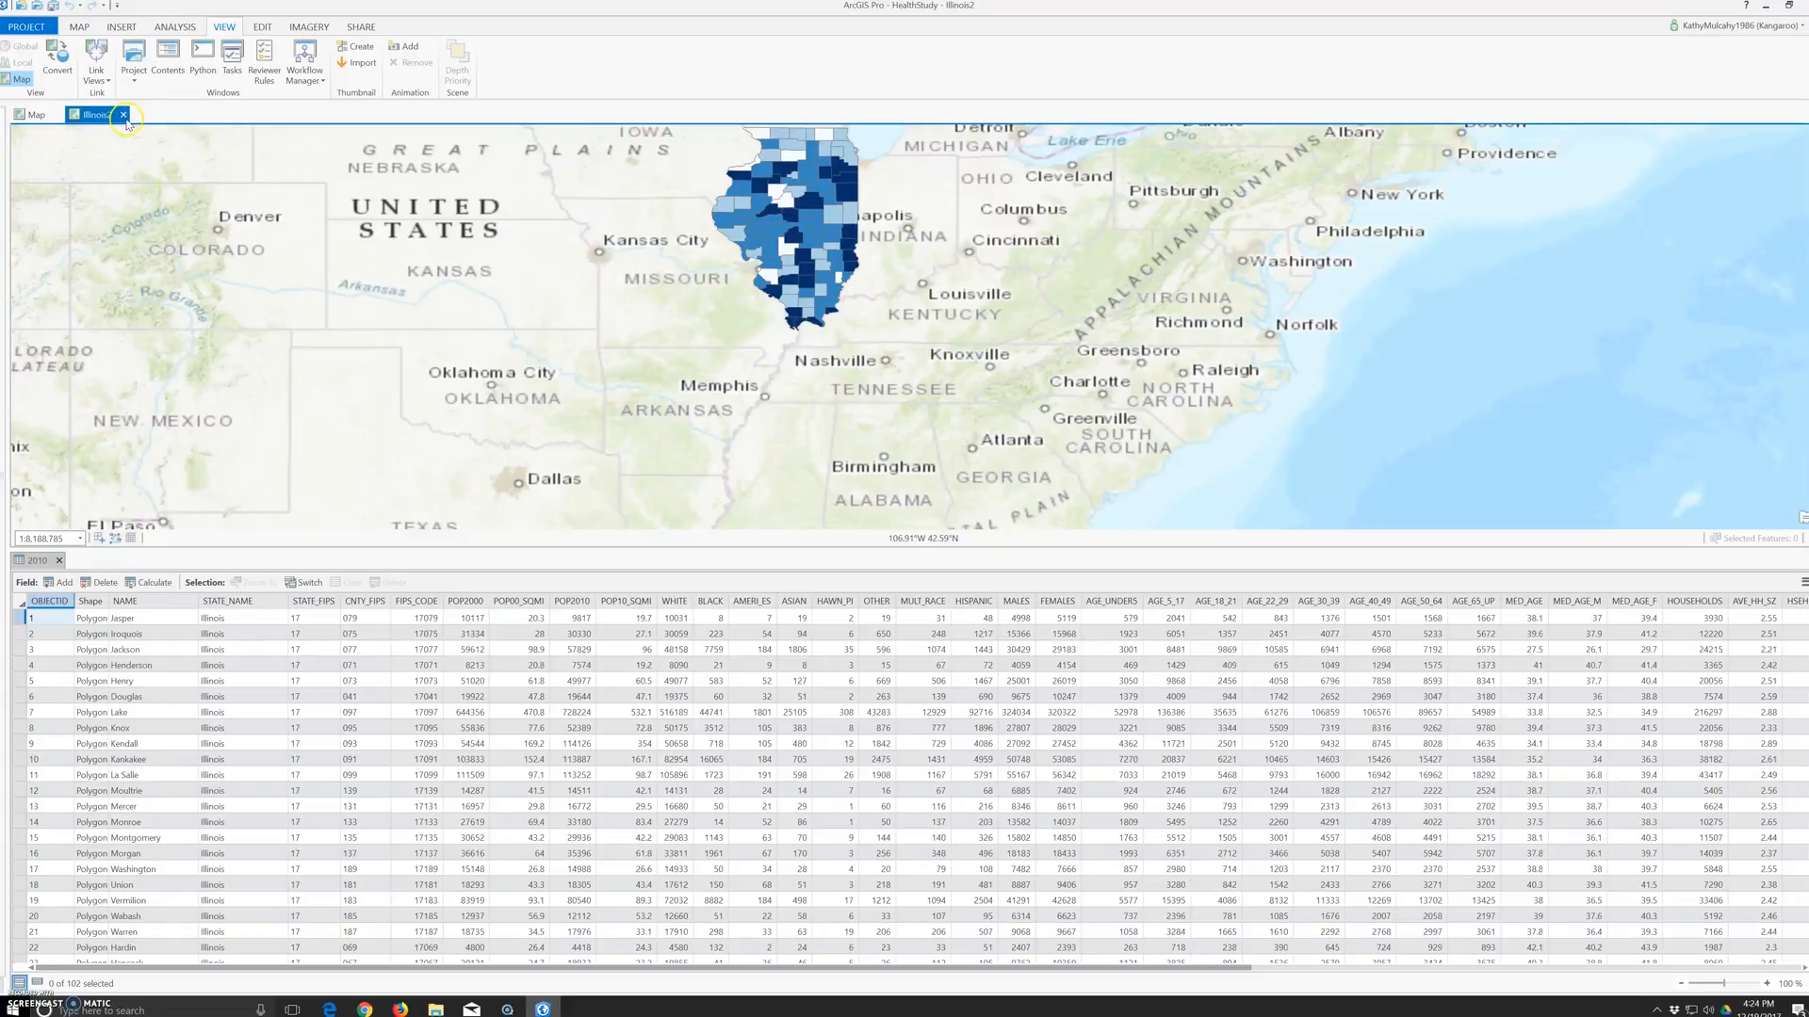
{"action": "left_click", "coordinate": [124, 114]}
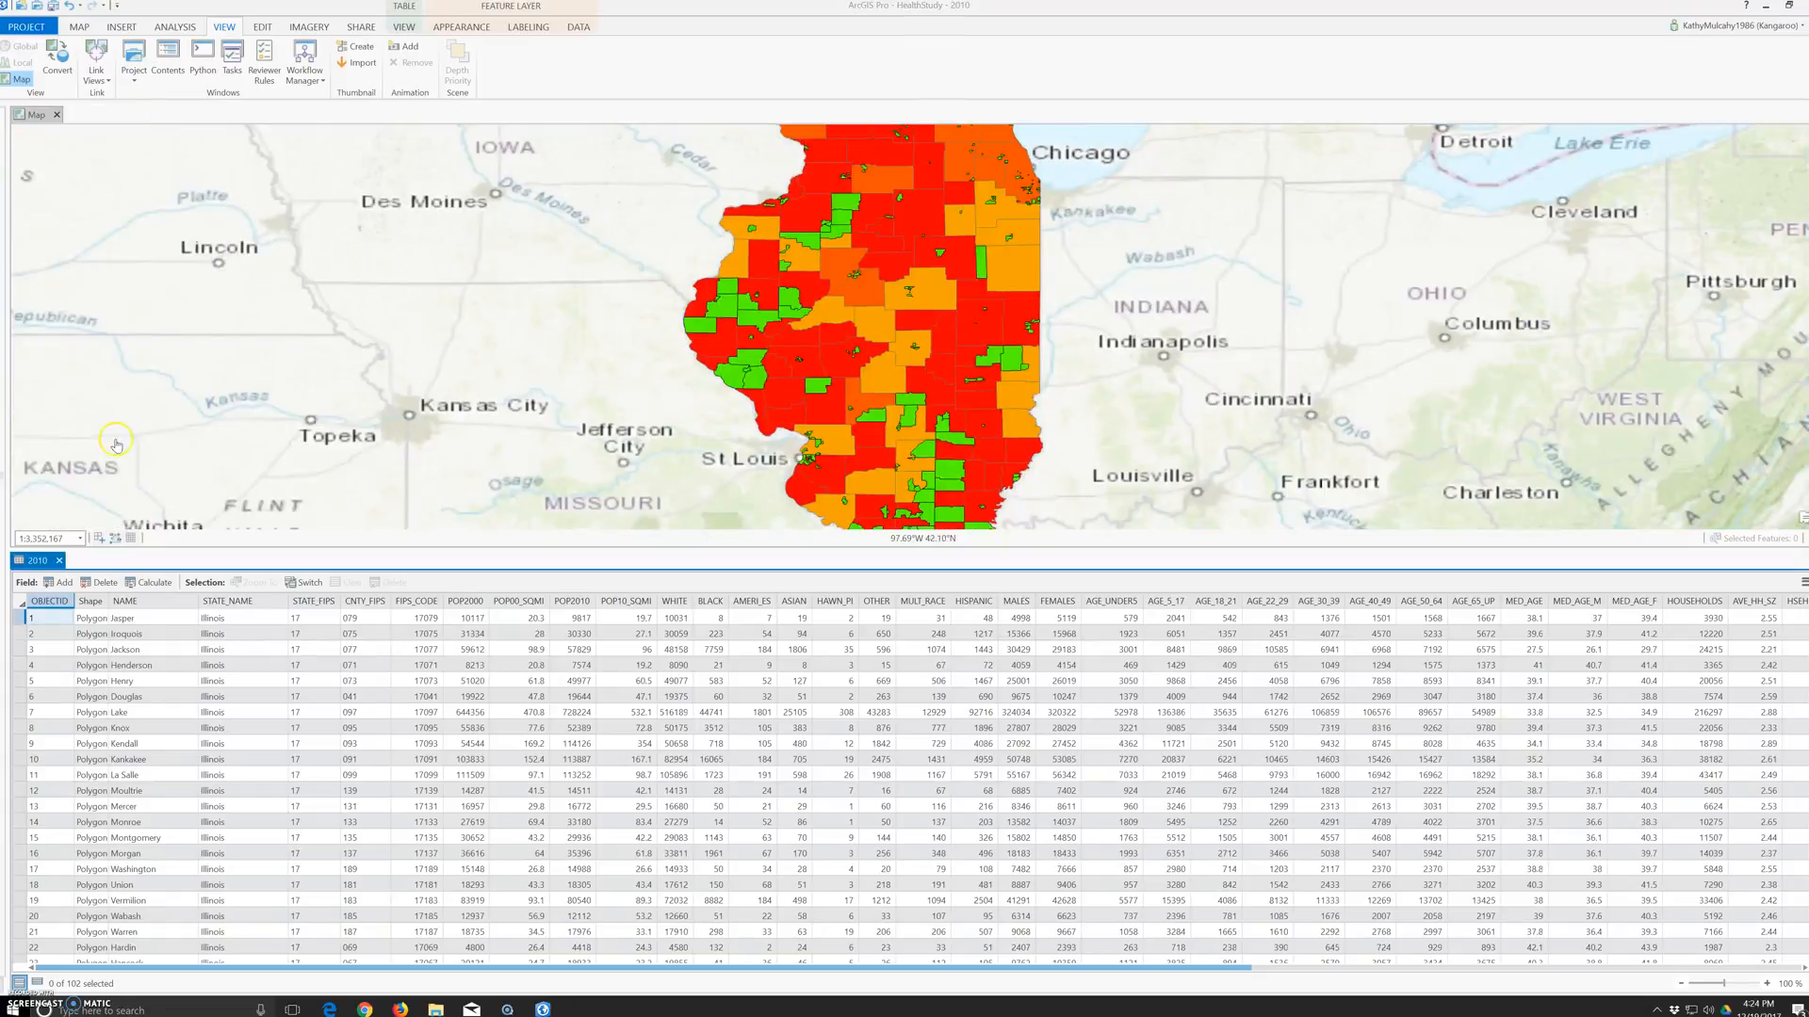
{"action": "left_click", "coordinate": [61, 560]}
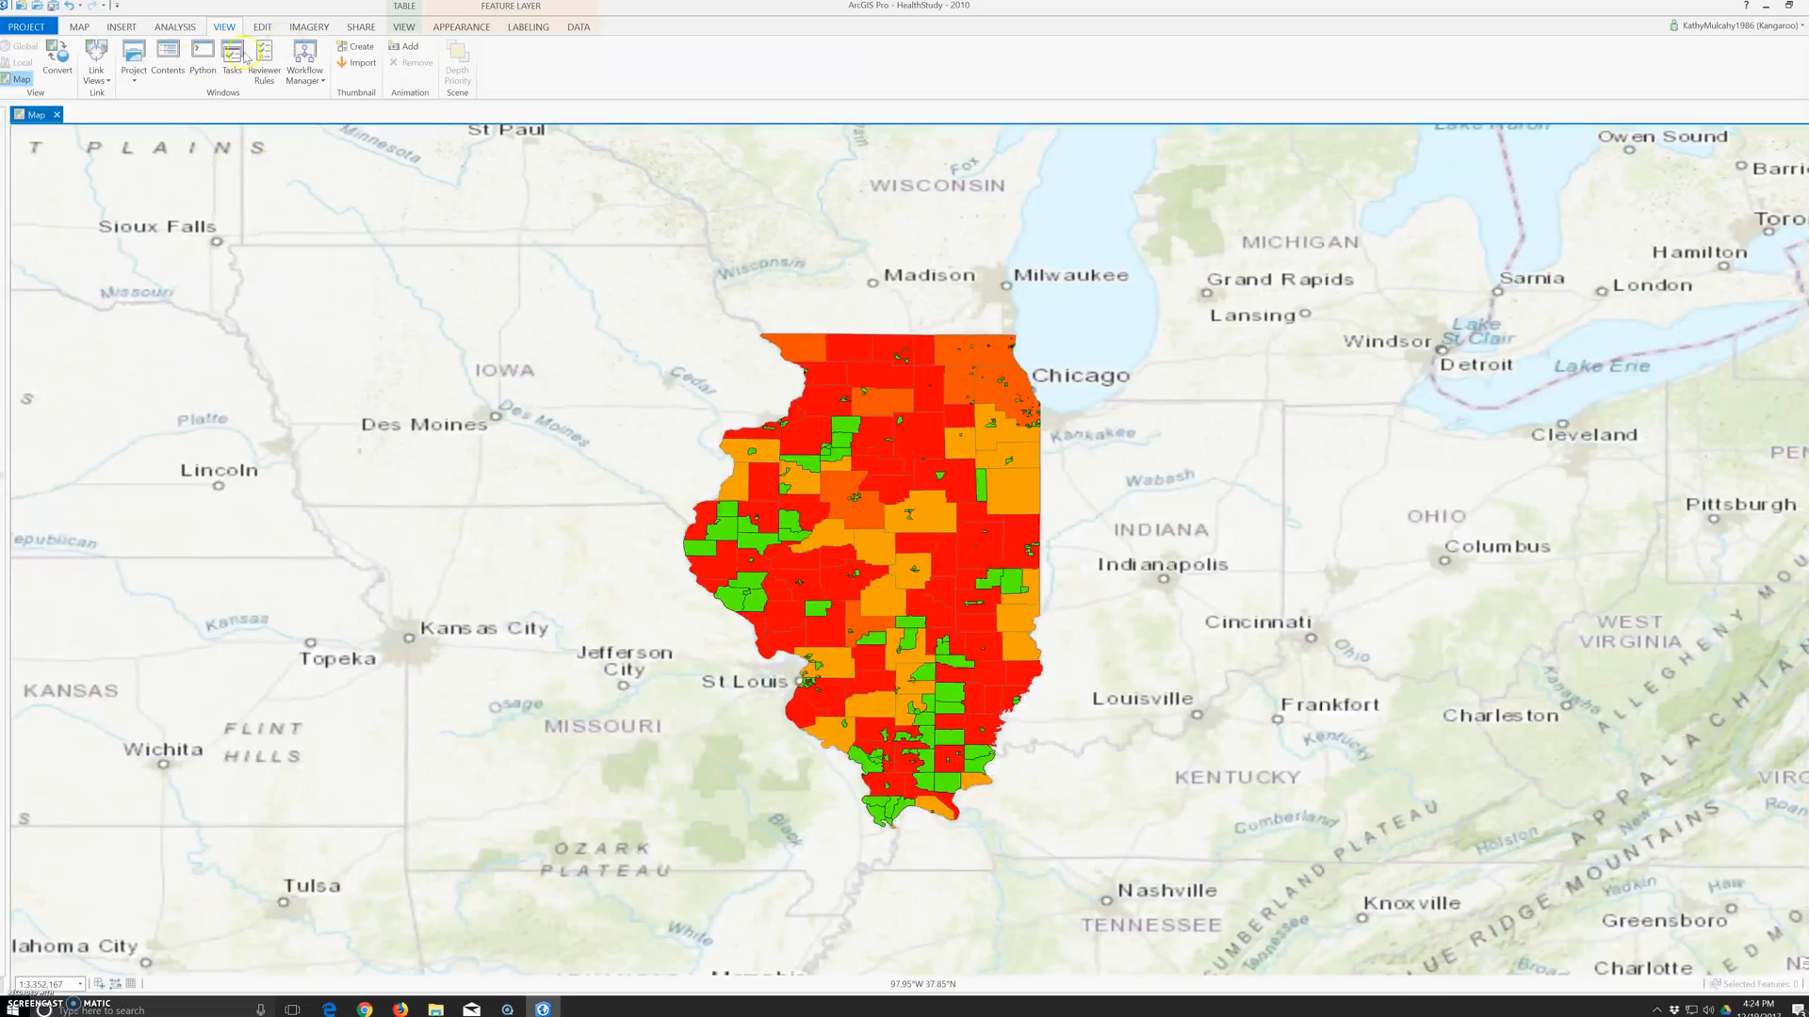
{"action": "left_click", "coordinate": [165, 60]}
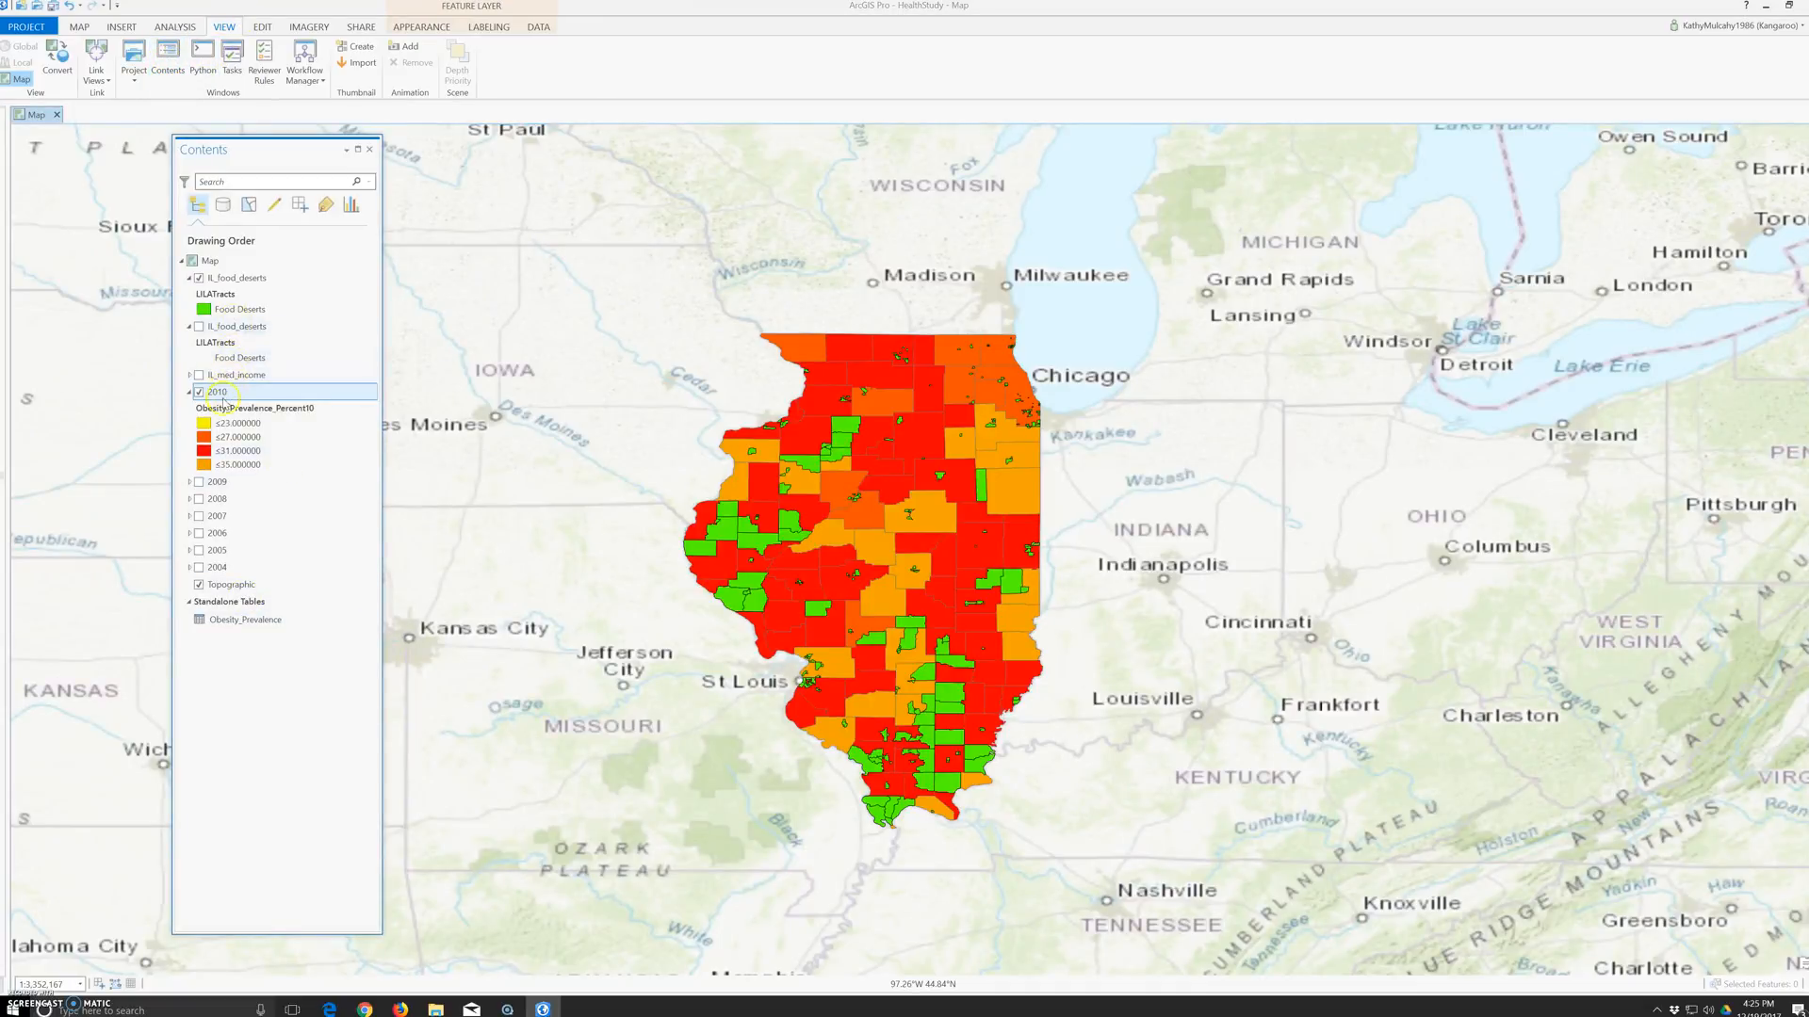
{"action": "right_click", "coordinate": [223, 400]}
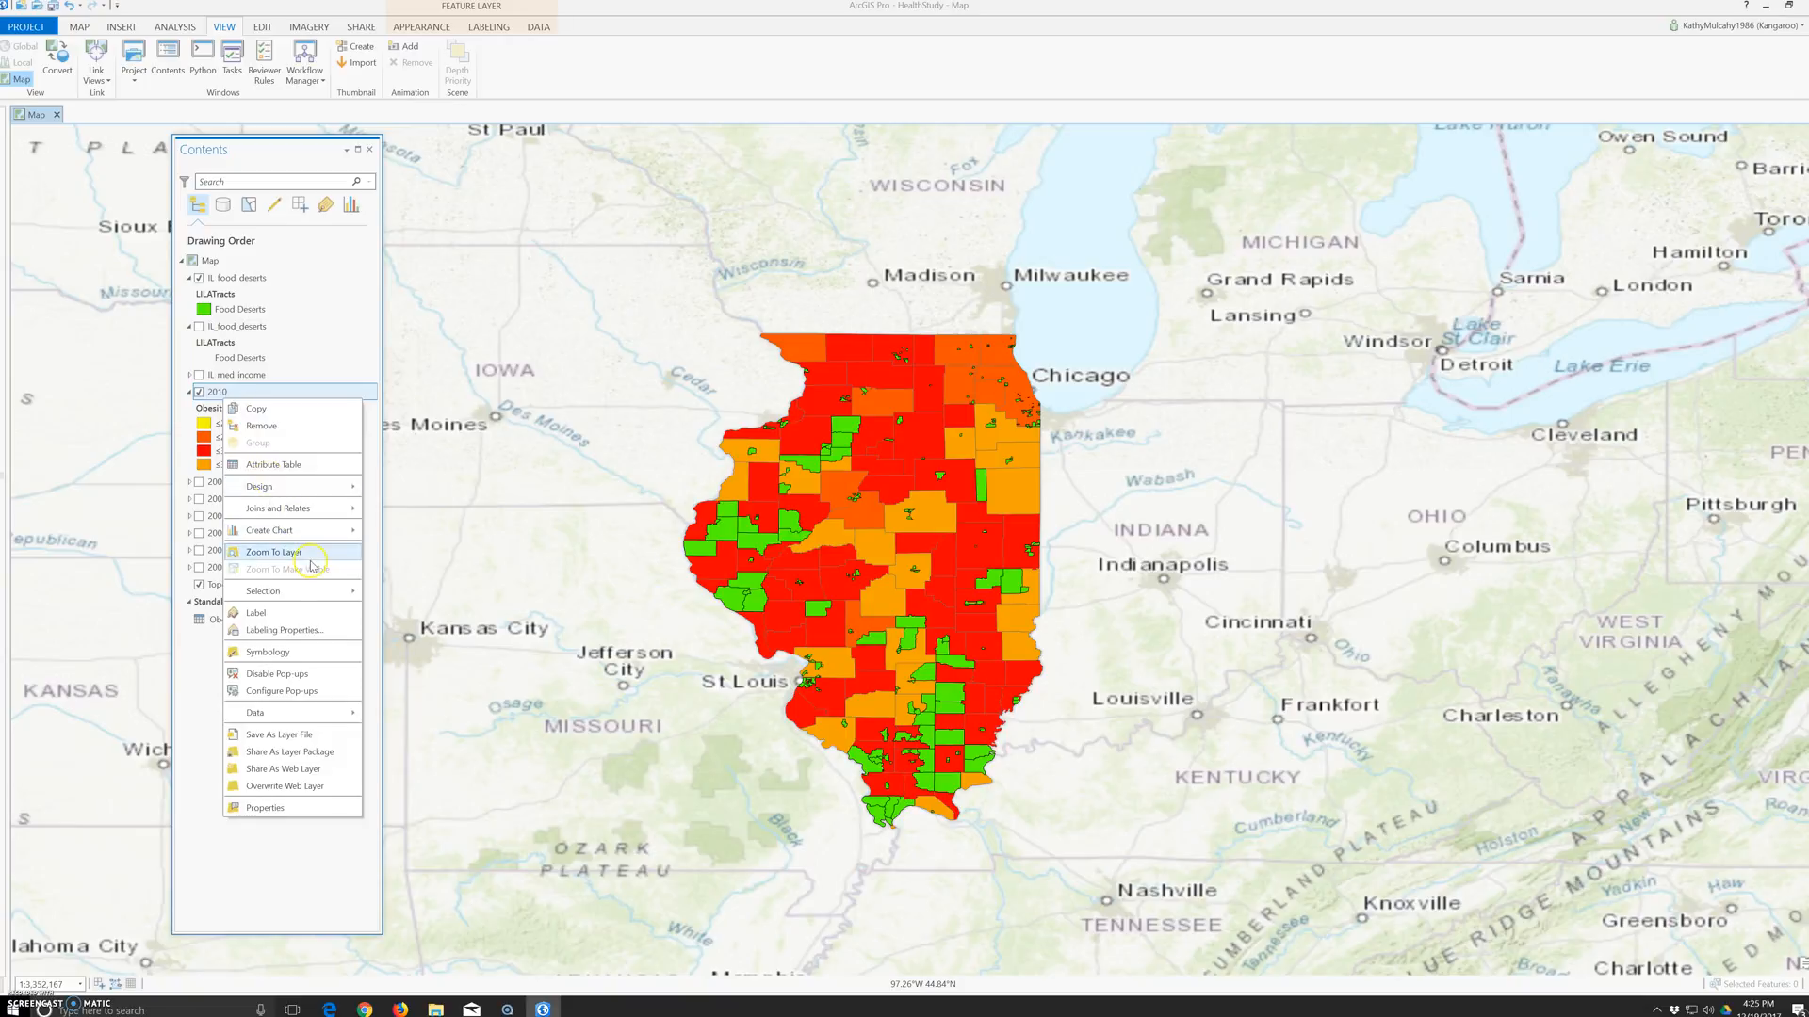
{"action": "left_click", "coordinate": [299, 529]}
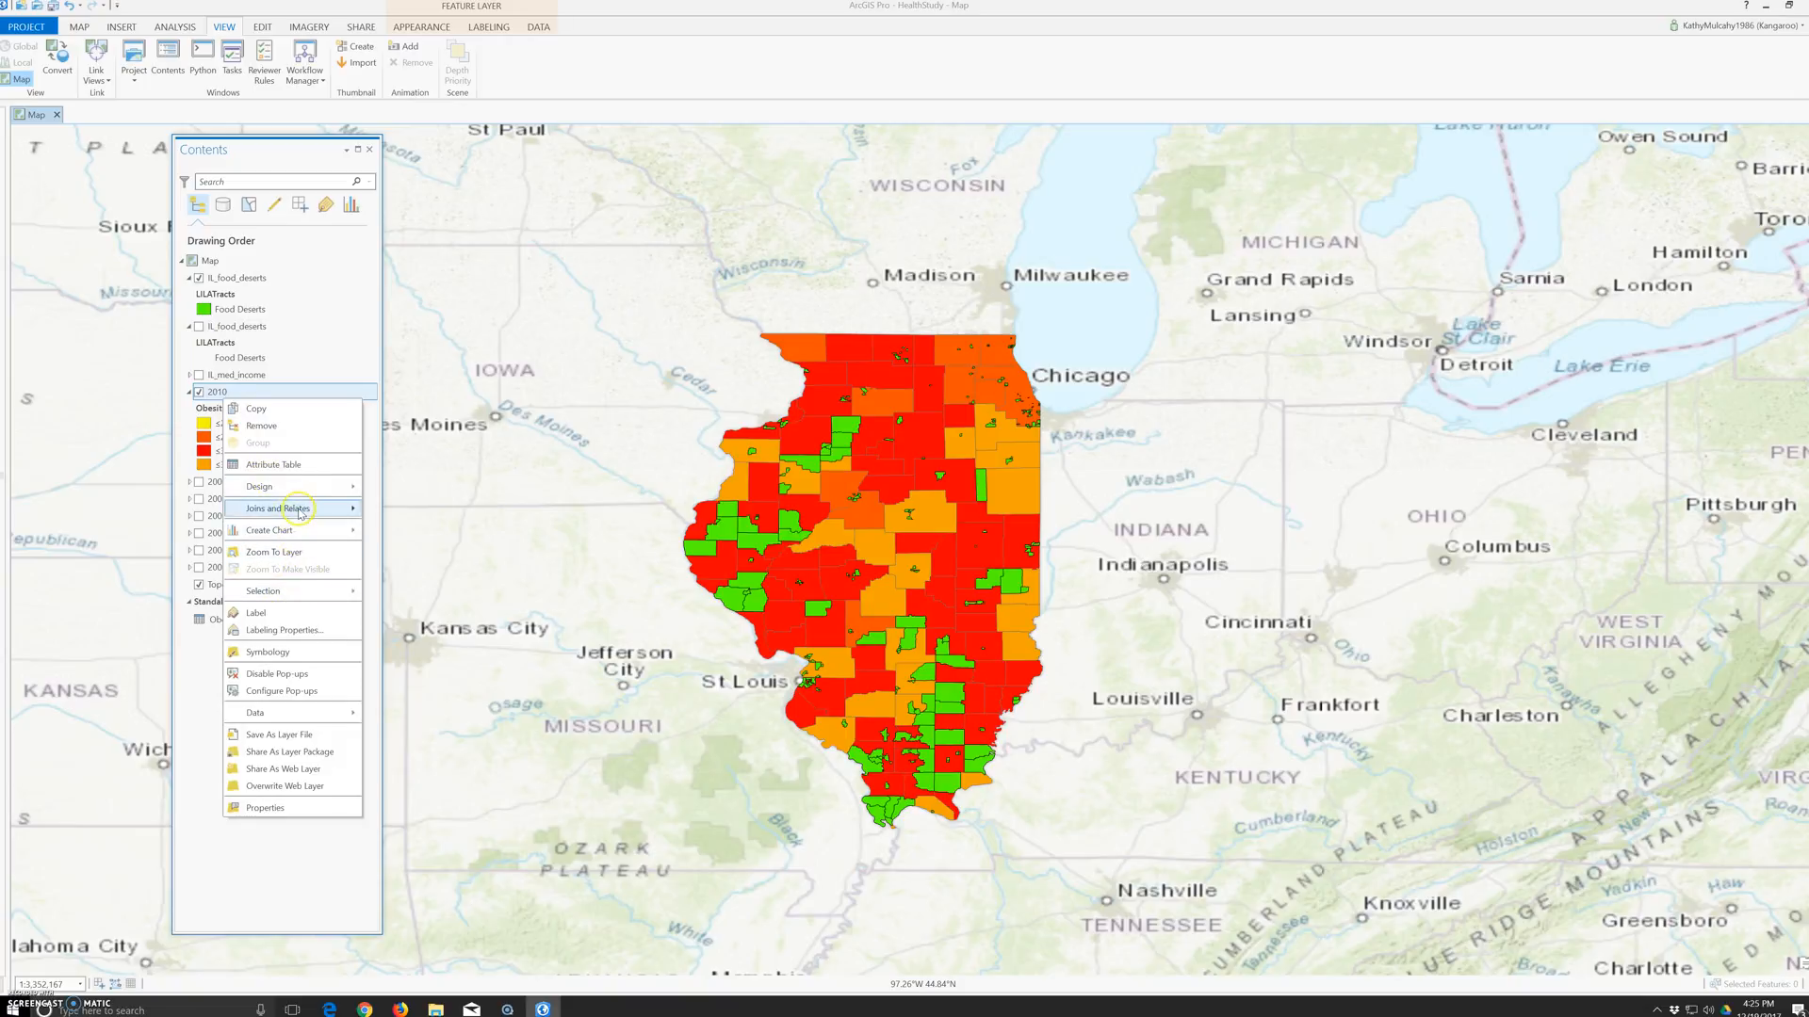
{"action": "mouse_move", "coordinate": [327, 511]}
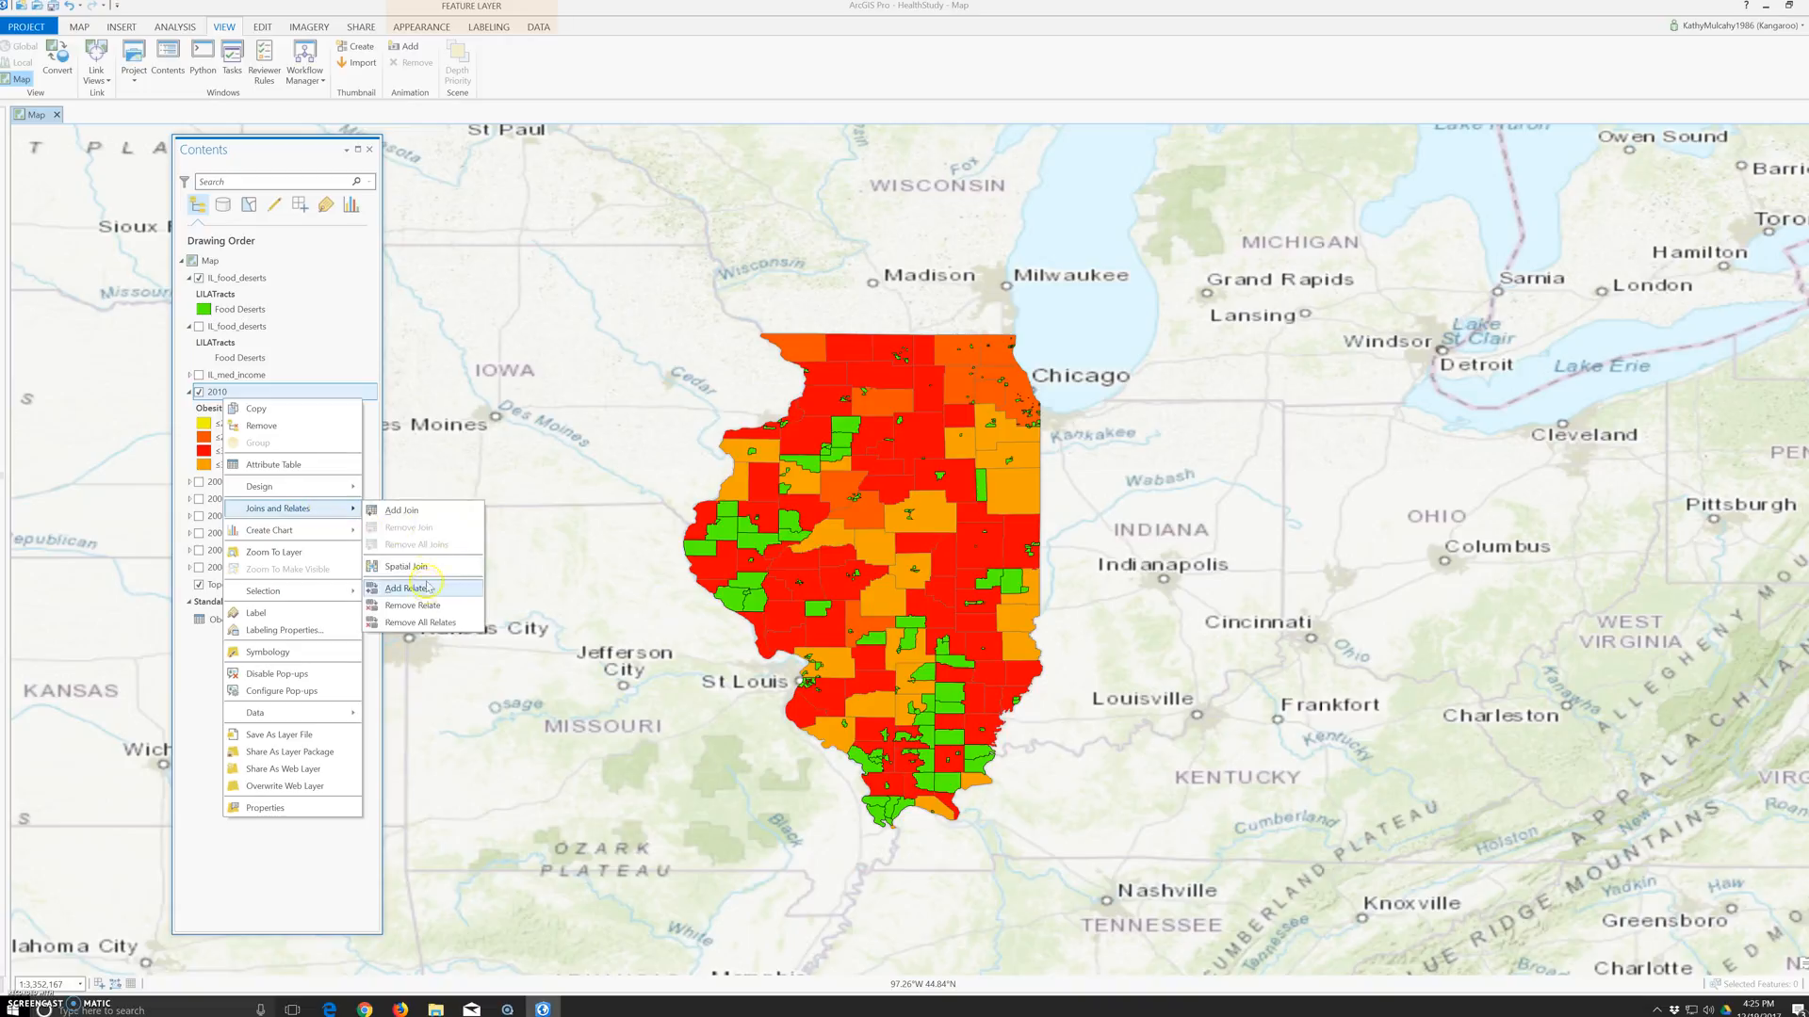
{"action": "left_click", "coordinate": [425, 593]}
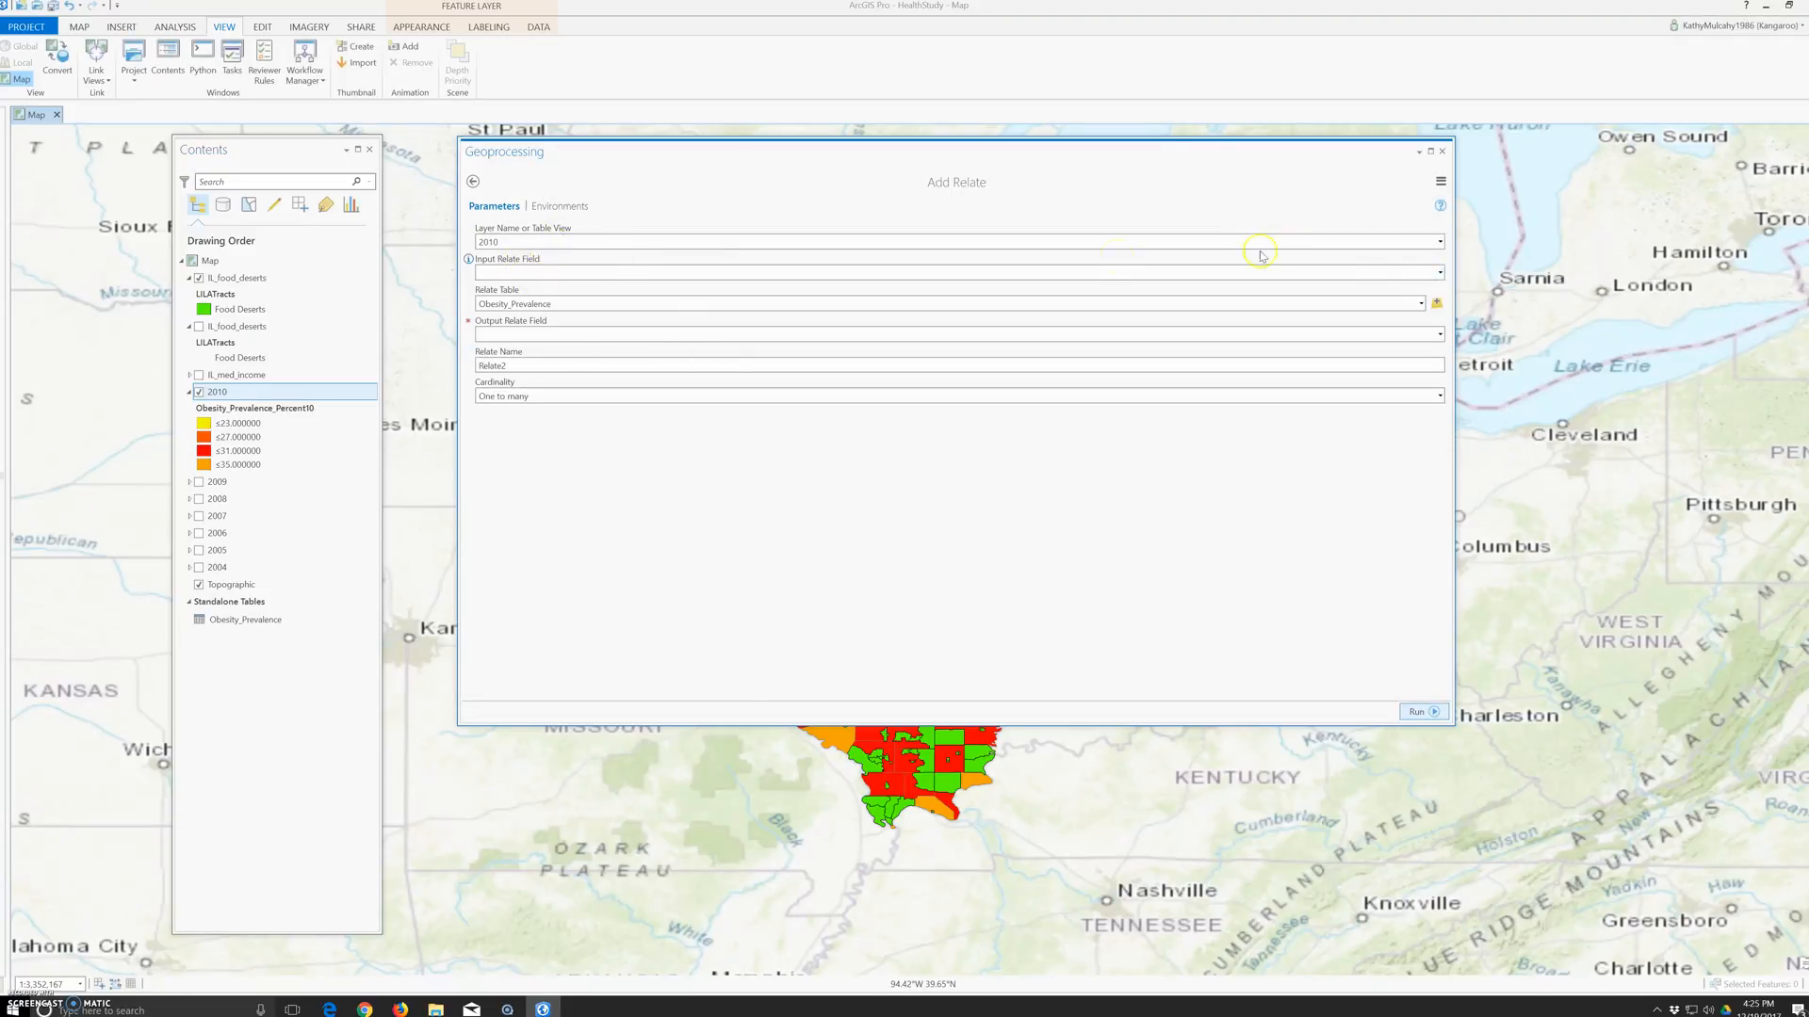
{"action": "left_click", "coordinate": [1439, 273]}
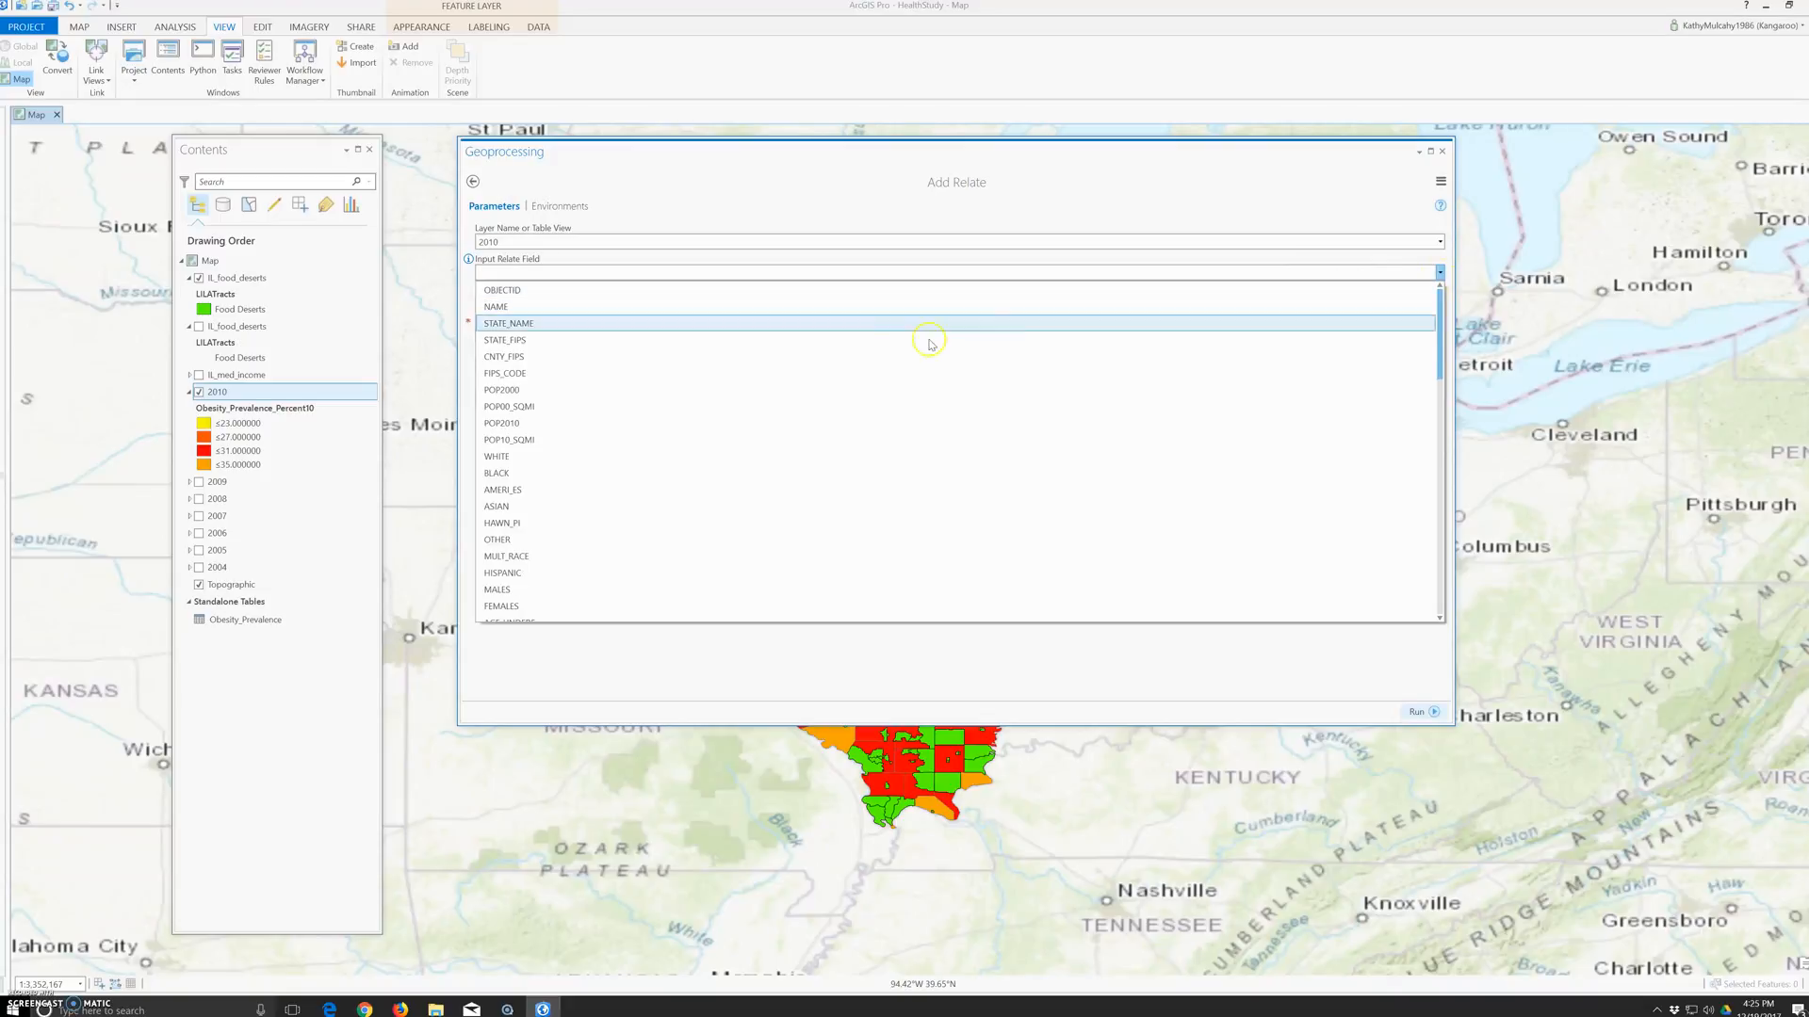
{"action": "left_click", "coordinate": [568, 311]}
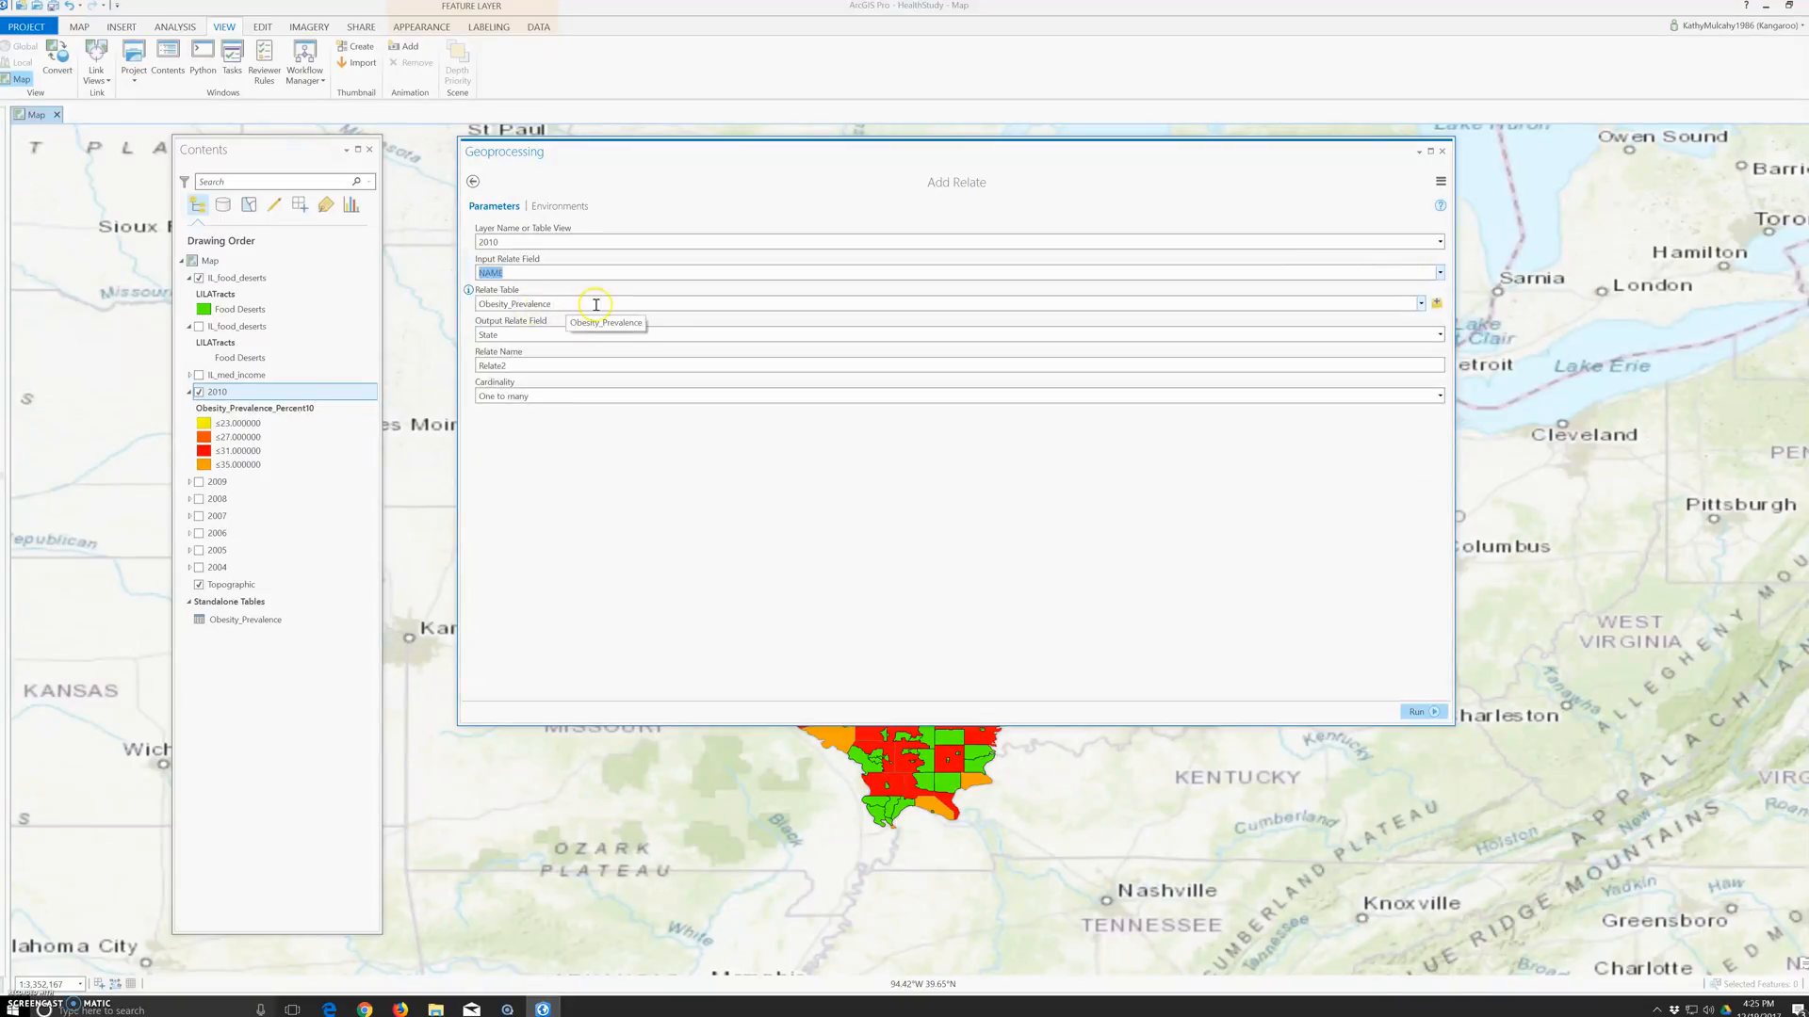
{"action": "left_click", "coordinate": [1421, 303]}
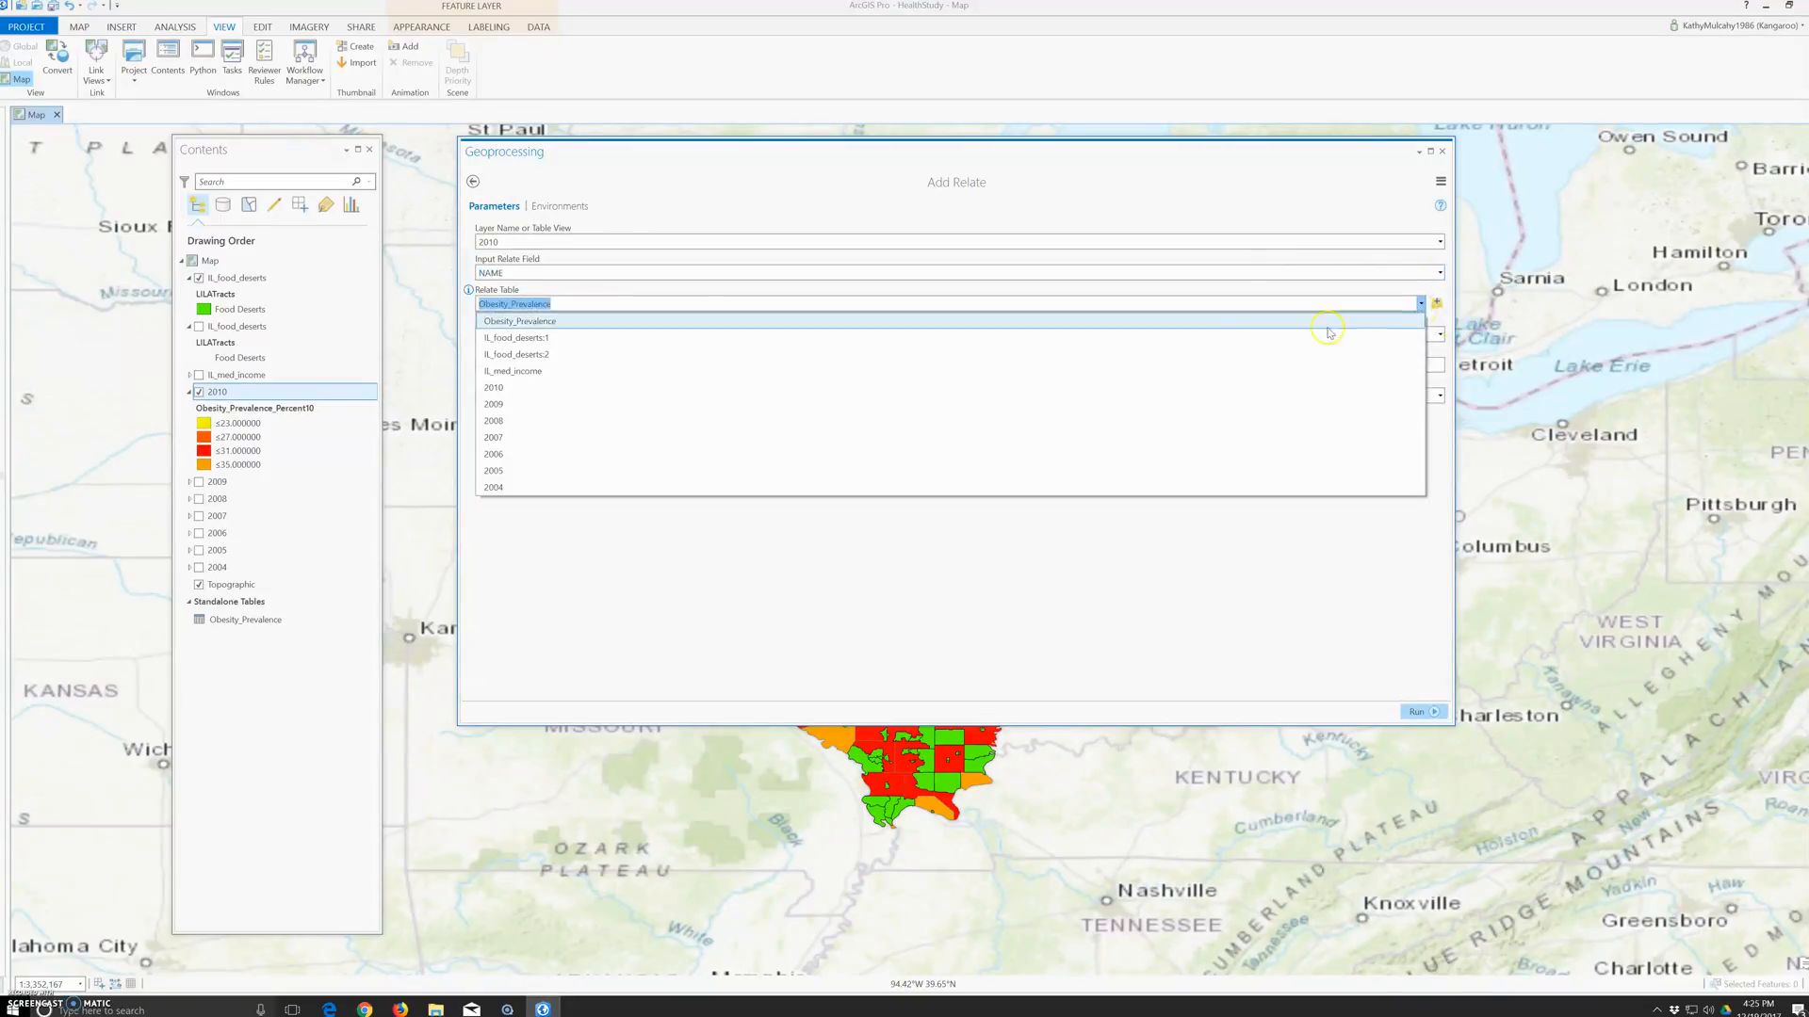
{"action": "left_click", "coordinate": [544, 340]}
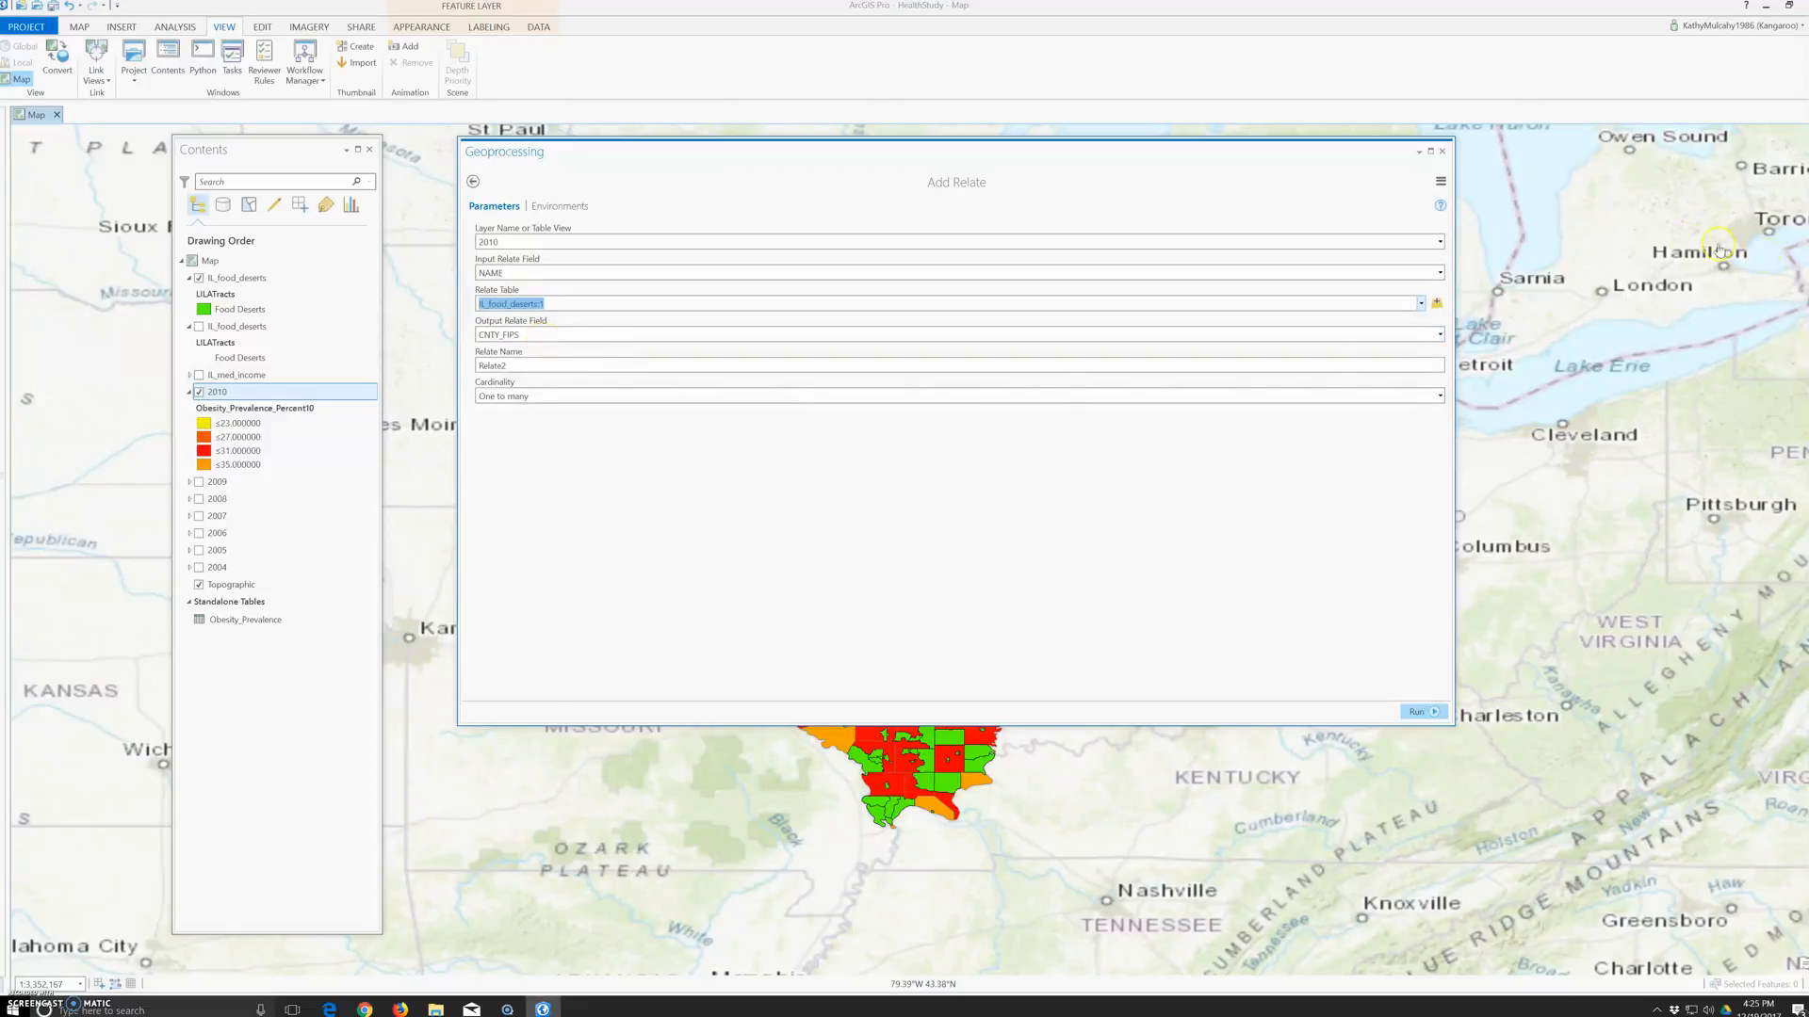
{"action": "left_click", "coordinate": [1442, 151]}
- Remove the lower, unchecked IL_food_deserts layer from the map
{"action": "right_click", "coordinate": [226, 326]}
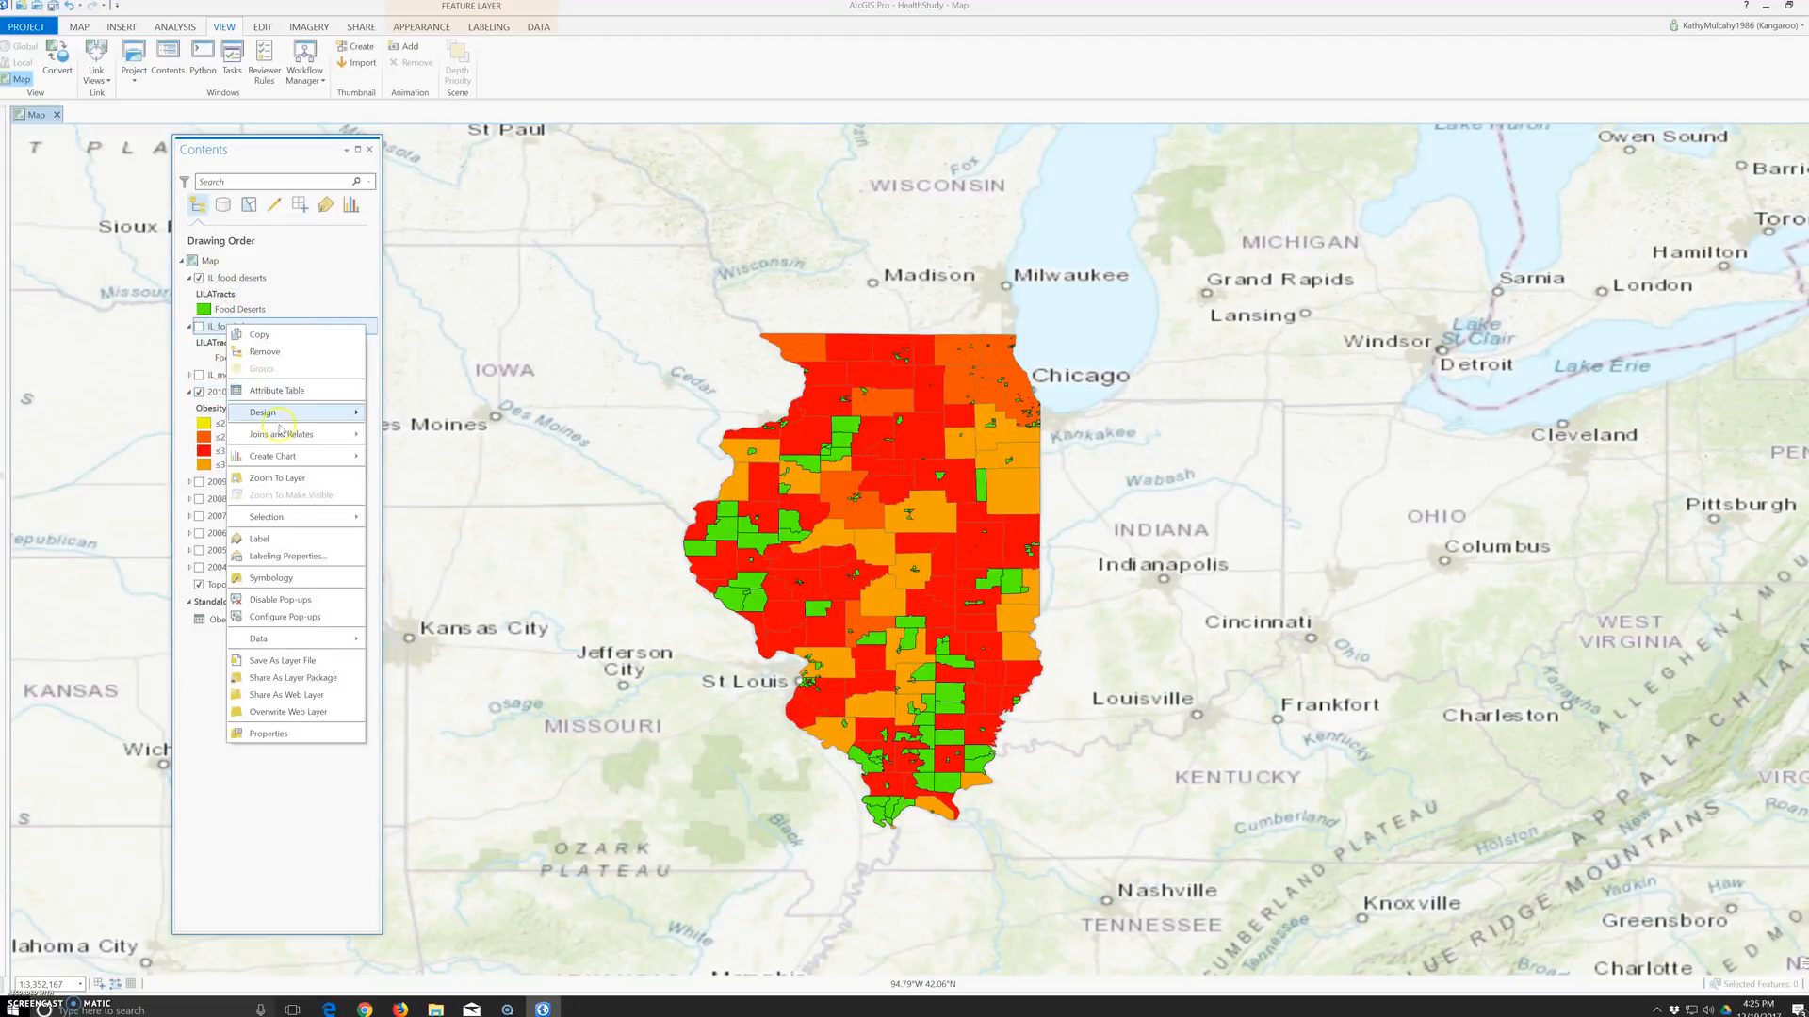
{"action": "left_click", "coordinate": [267, 353]}
{"action": "left_click", "coordinate": [256, 364]}
{"action": "right_click", "coordinate": [257, 365]}
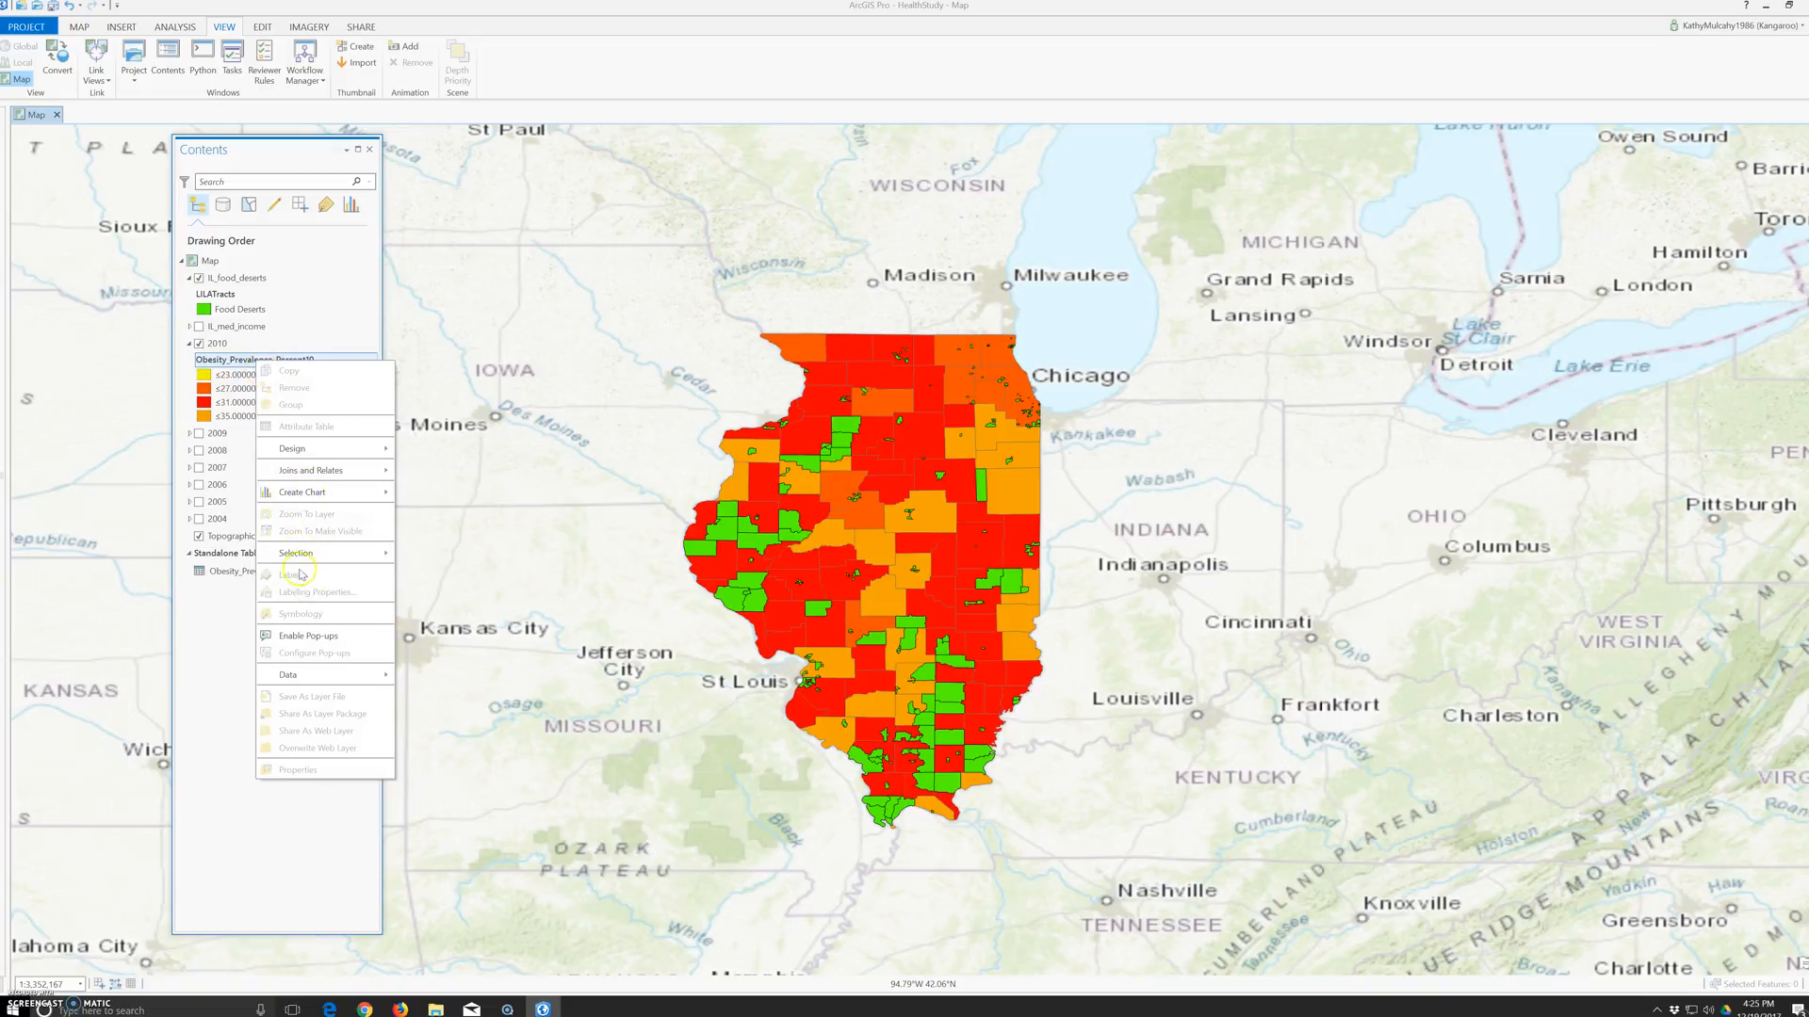
{"action": "mouse_move", "coordinate": [385, 478]}
{"action": "right_click", "coordinate": [217, 343]}
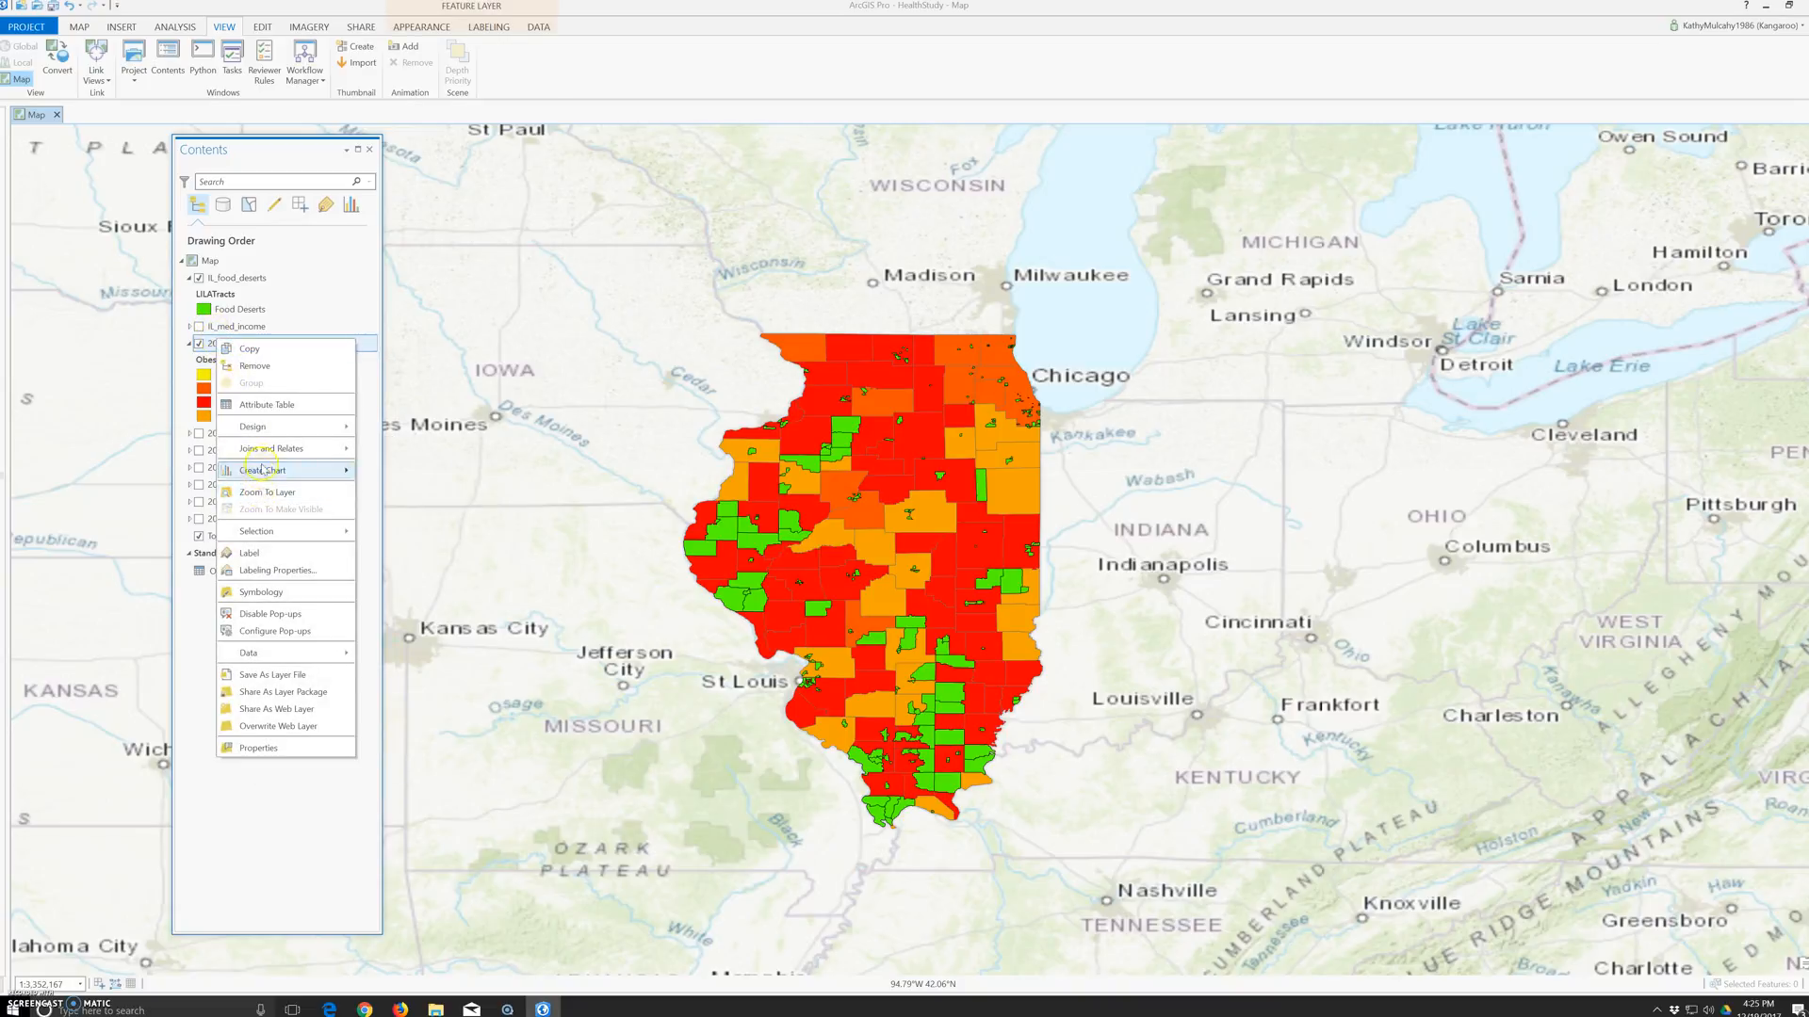
{"action": "mouse_move", "coordinate": [340, 450]}
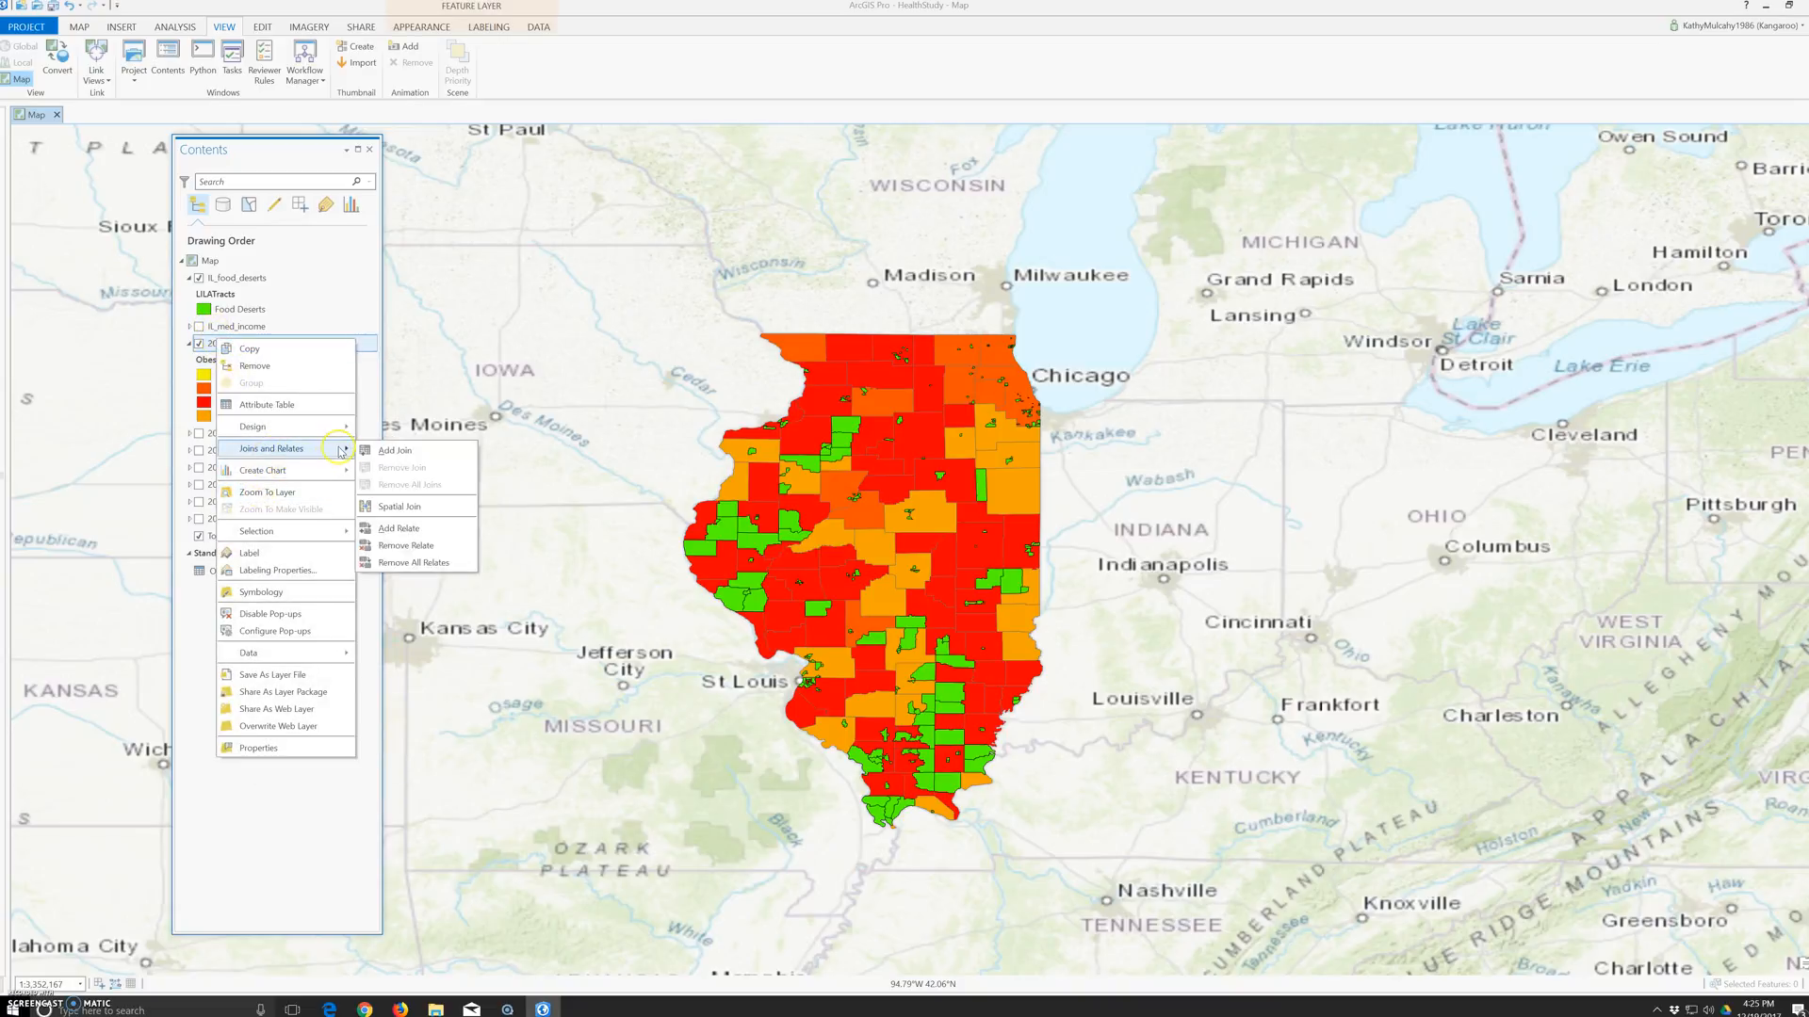
{"action": "left_click", "coordinate": [412, 507]}
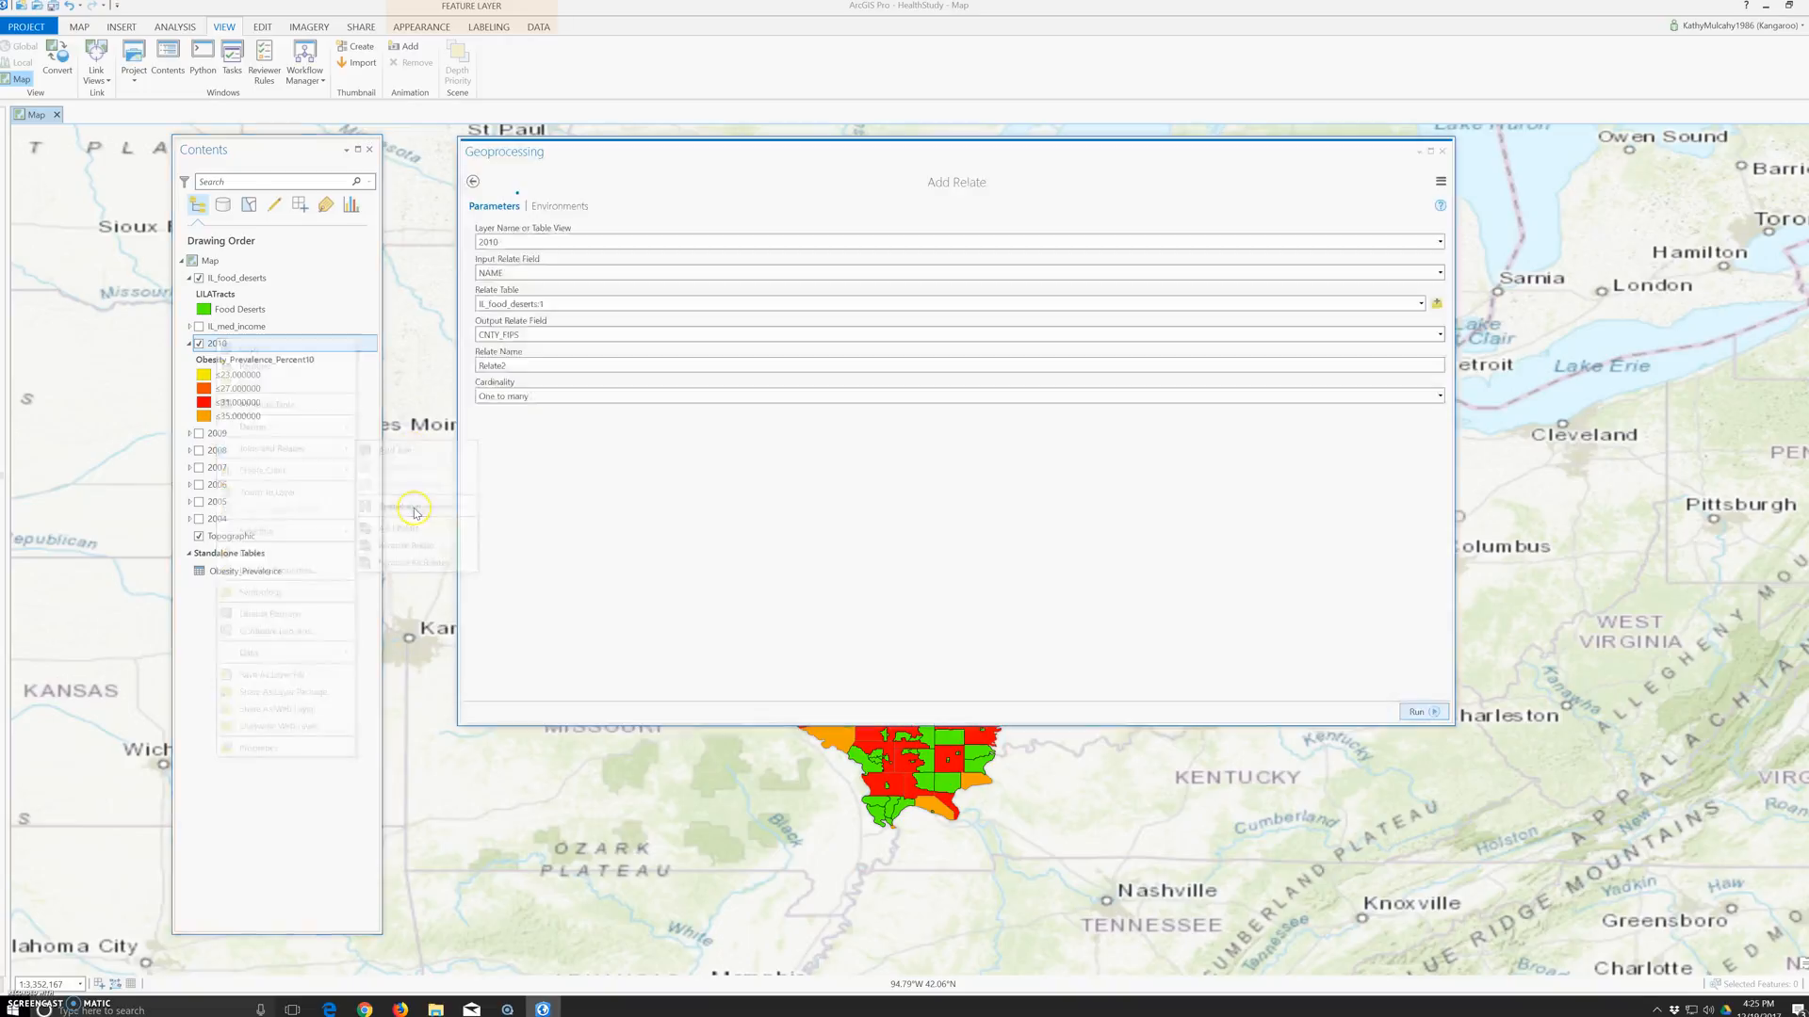
{"action": "left_click", "coordinate": [1440, 151]}
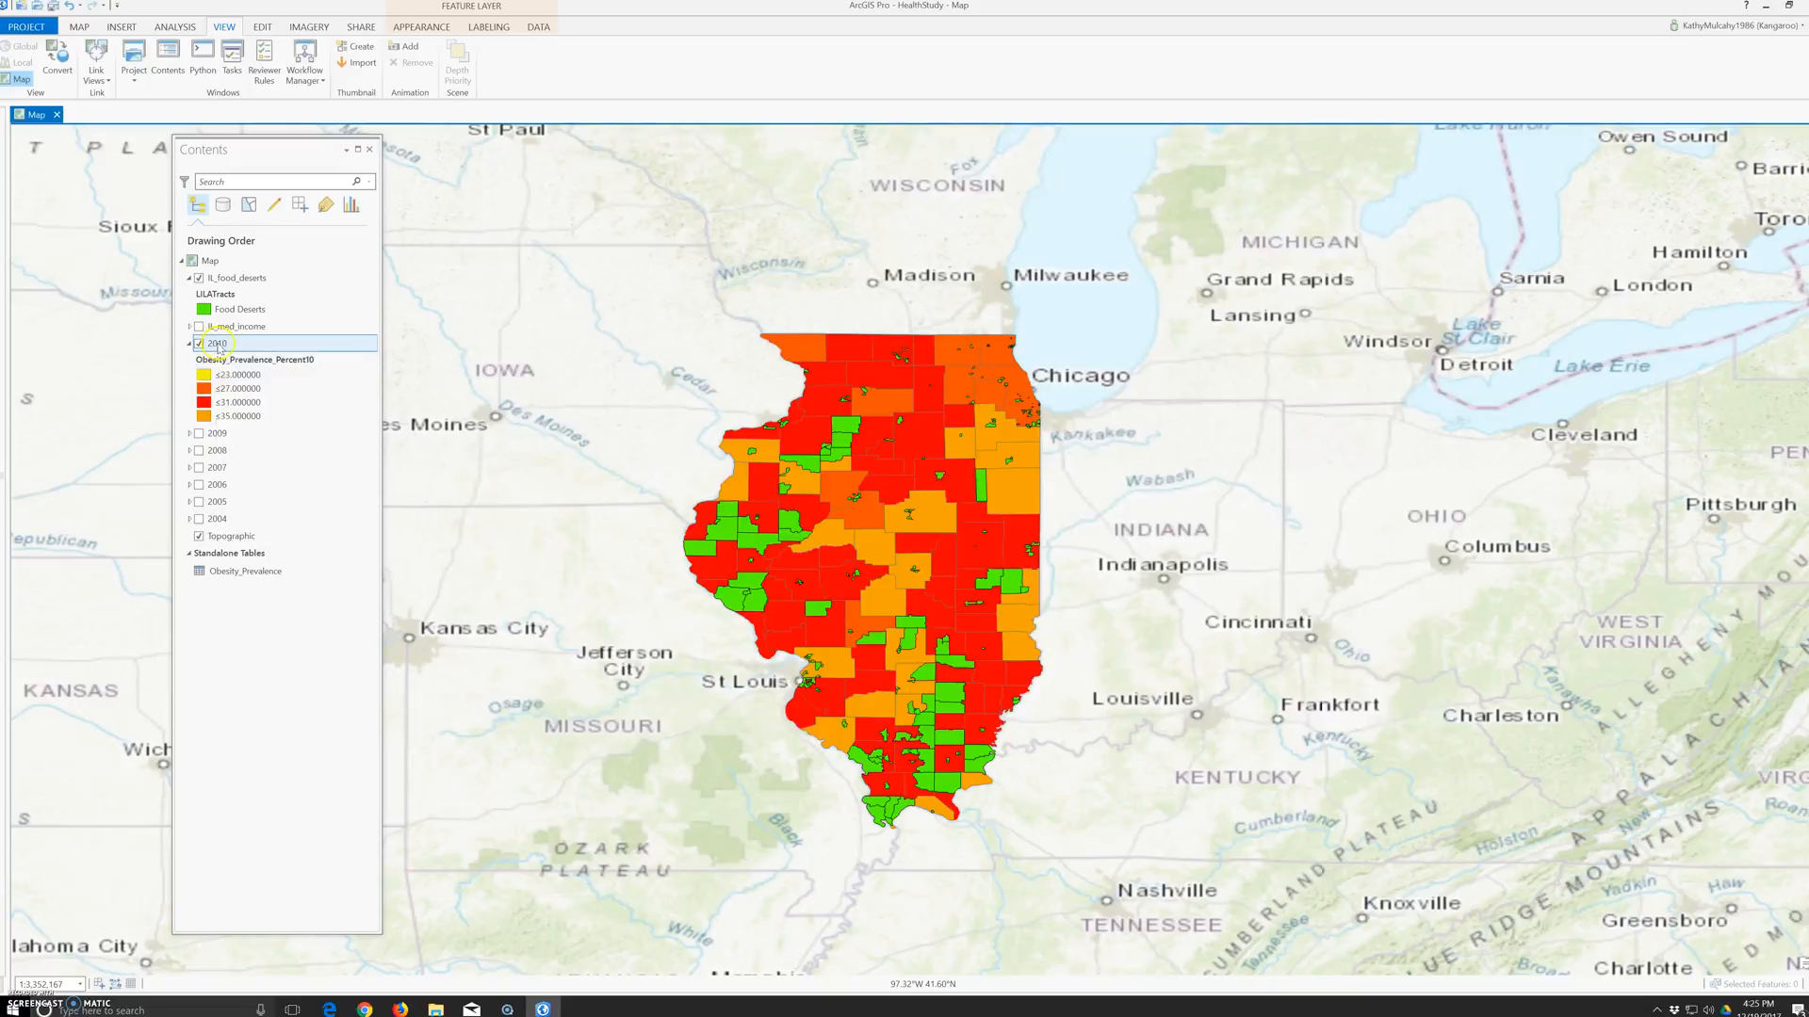
{"action": "right_click", "coordinate": [220, 345]}
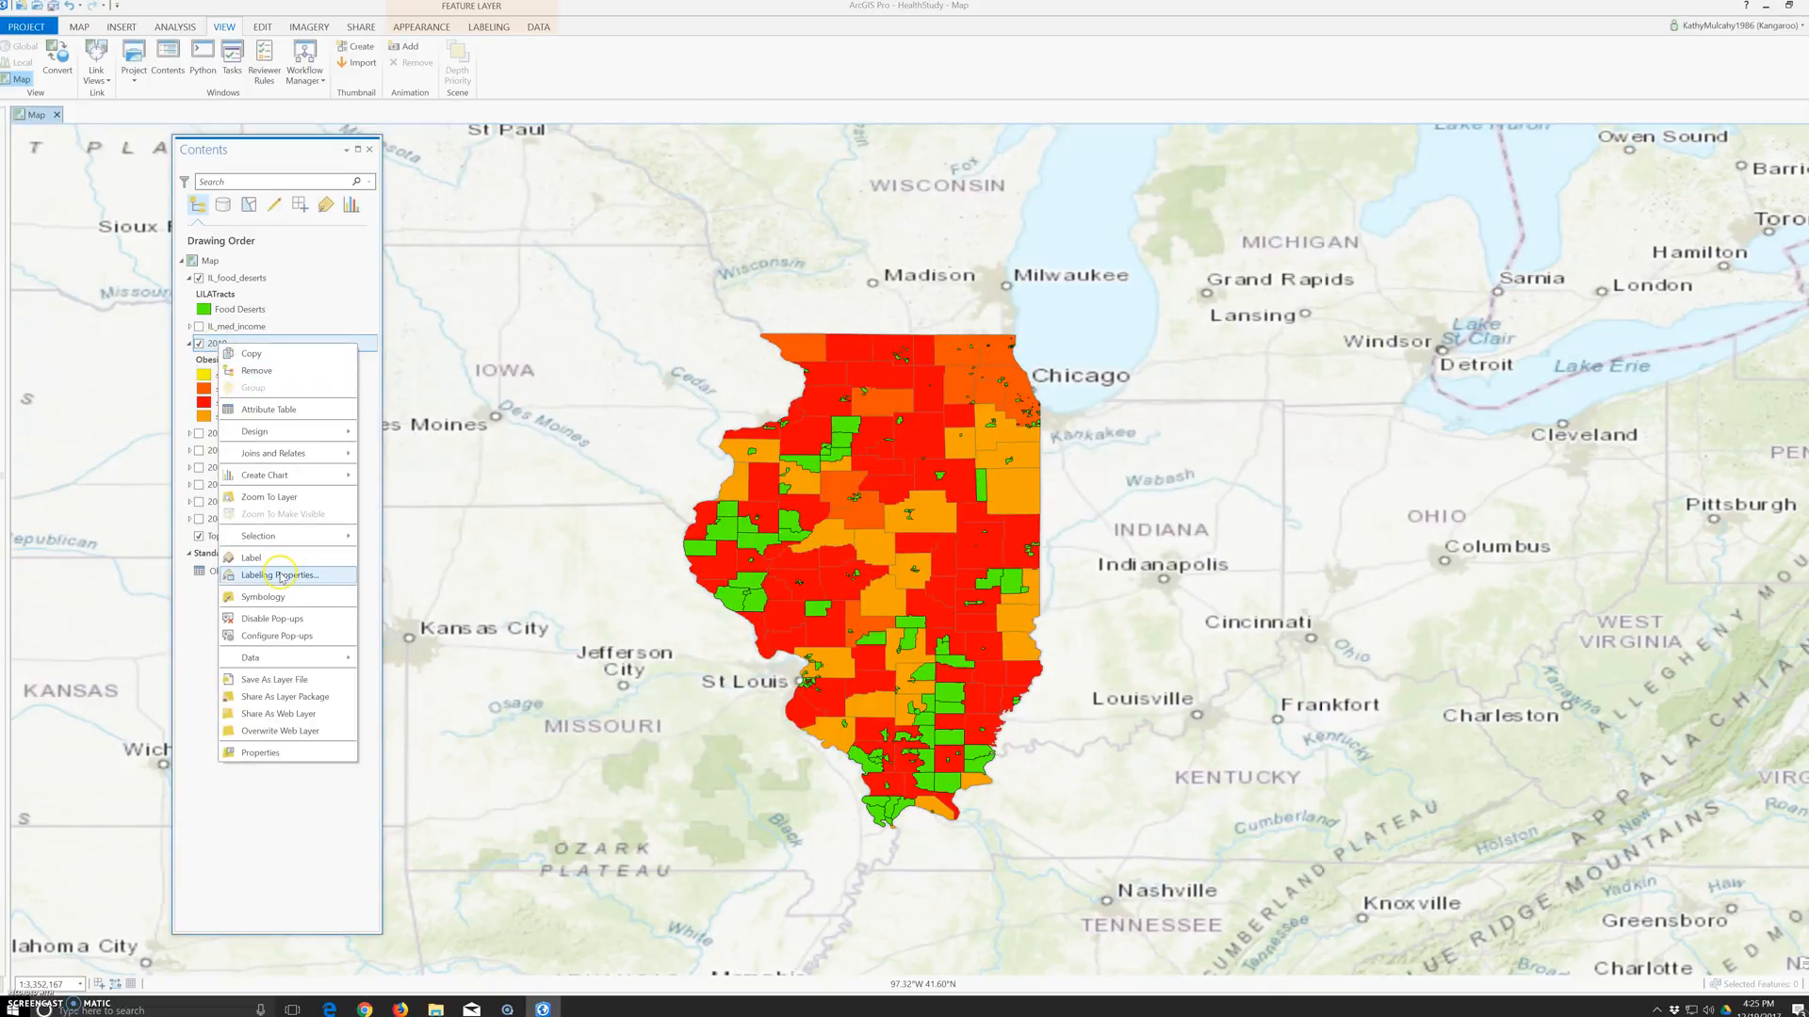
{"action": "mouse_move", "coordinate": [289, 548]}
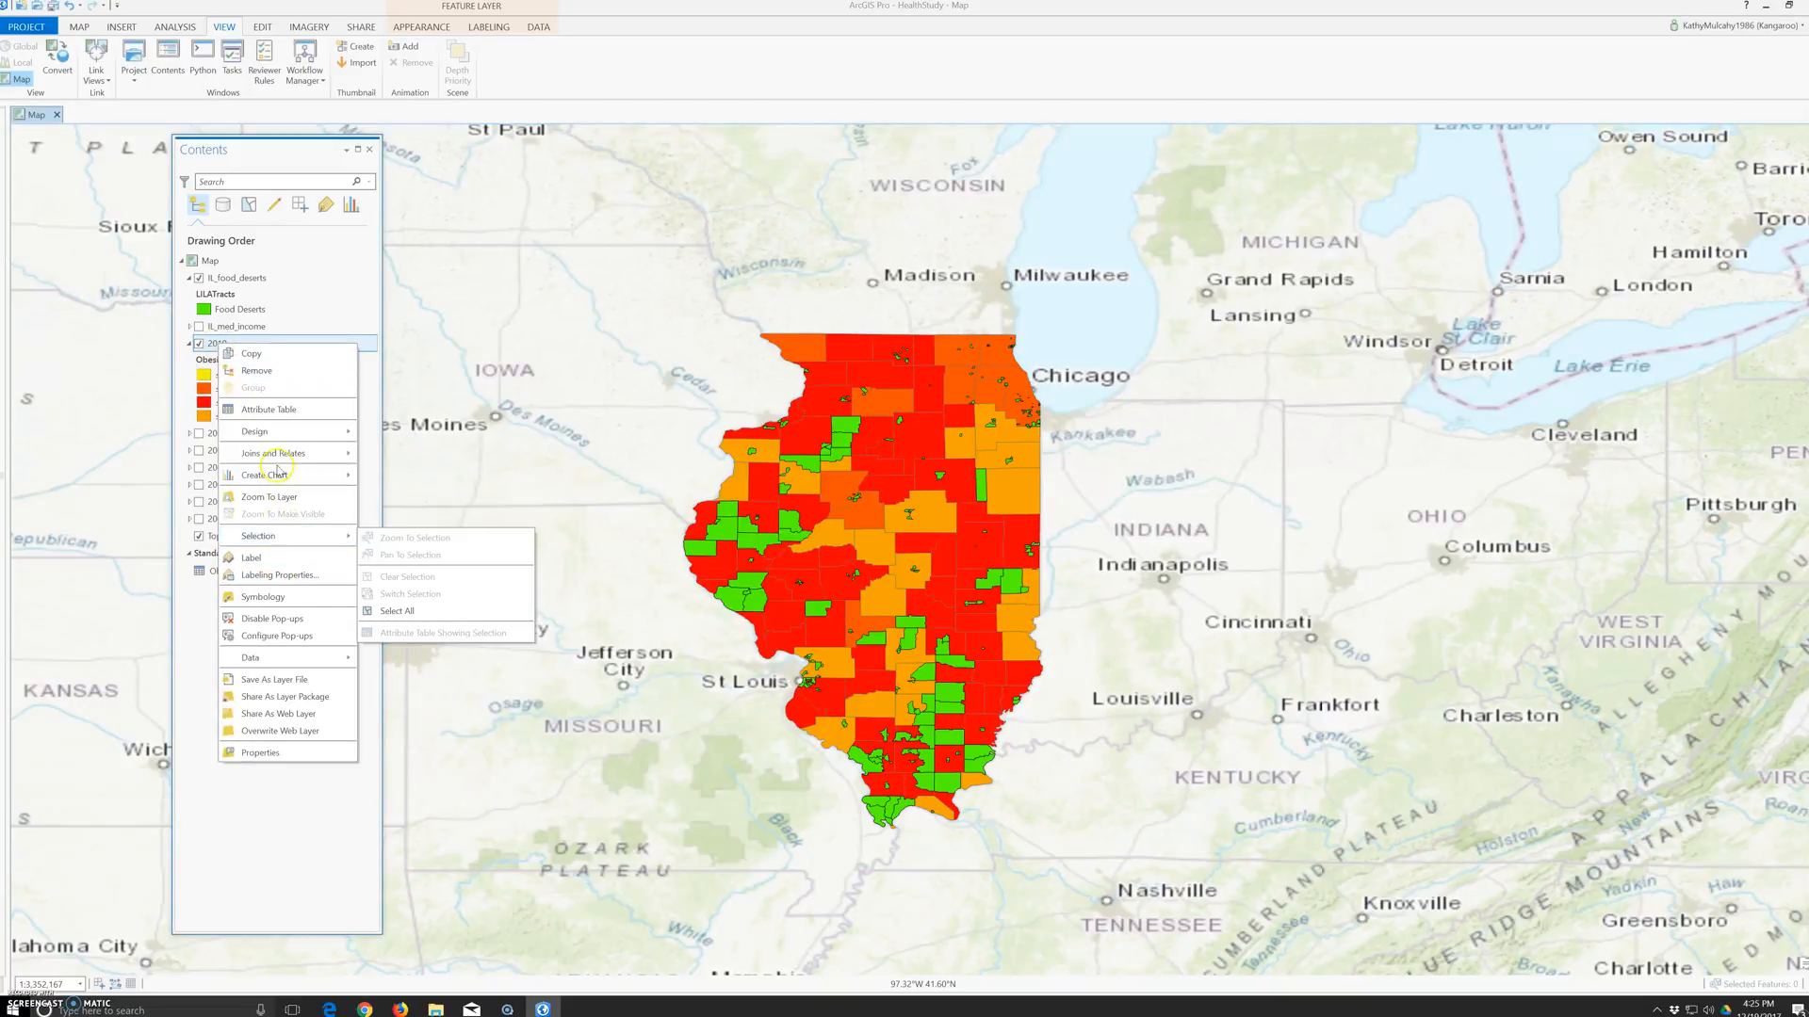
{"action": "mouse_move", "coordinate": [311, 456]}
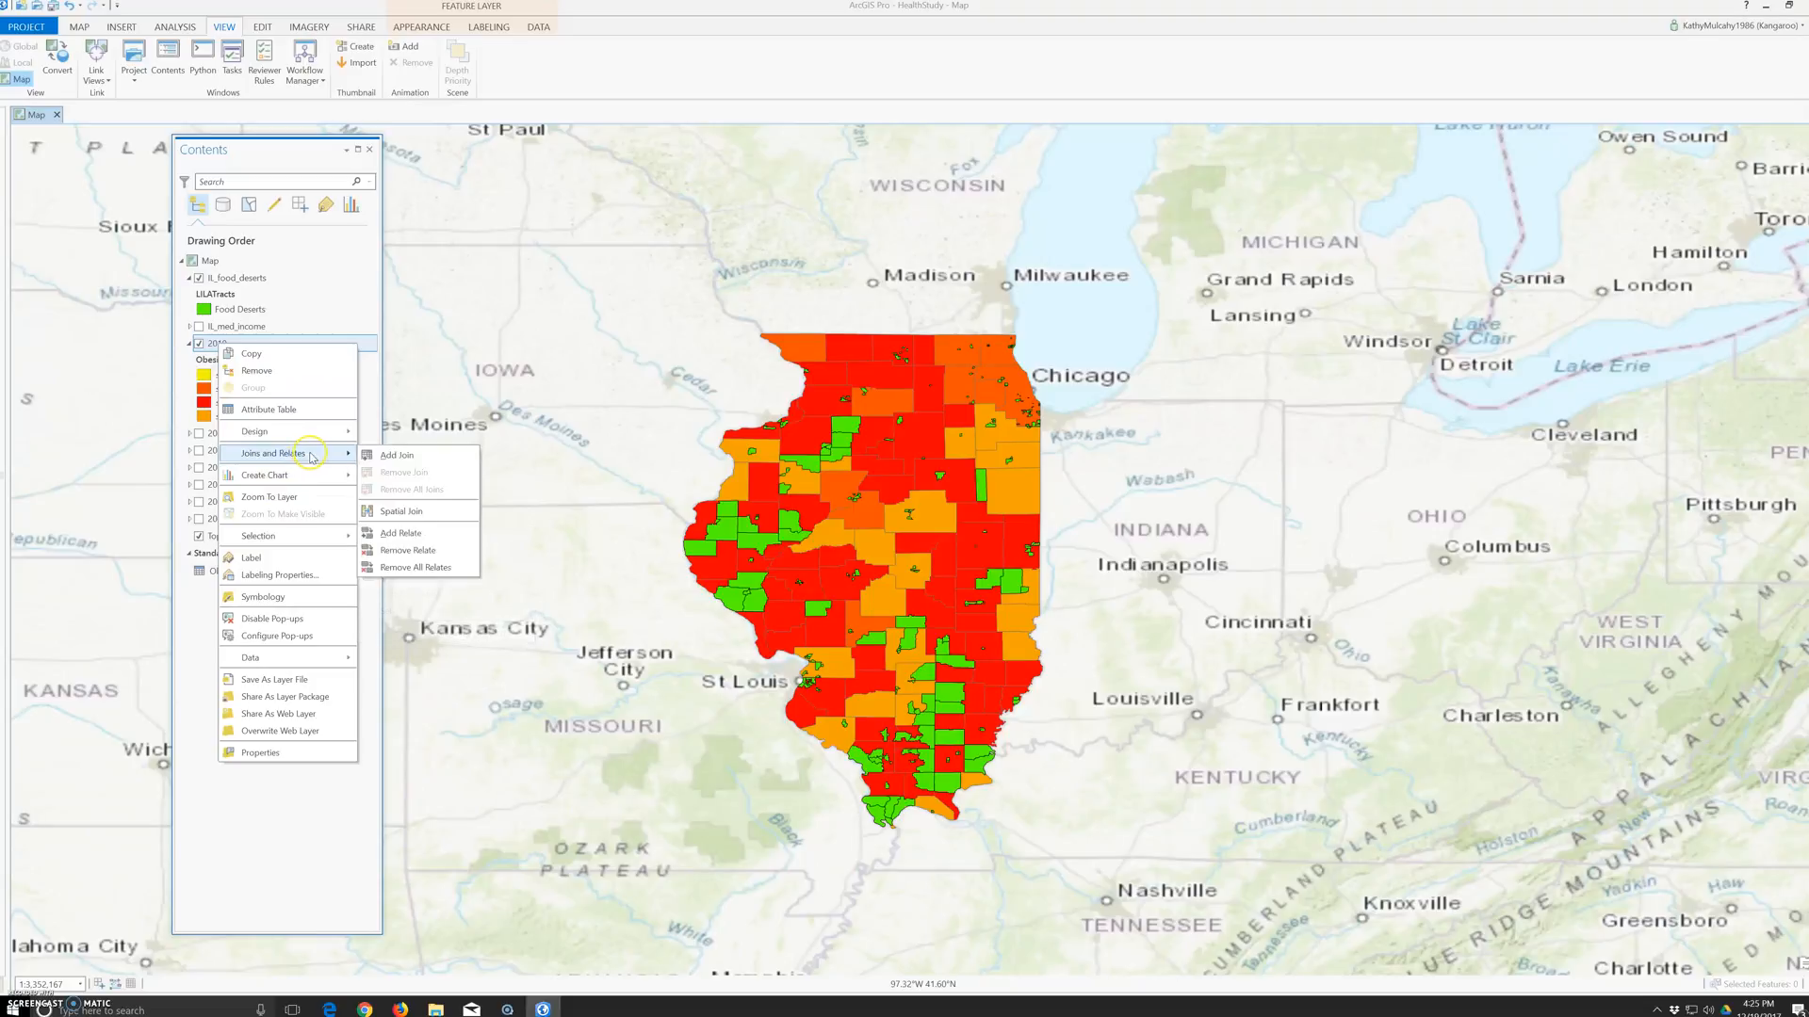
{"action": "left_click", "coordinate": [413, 540]}
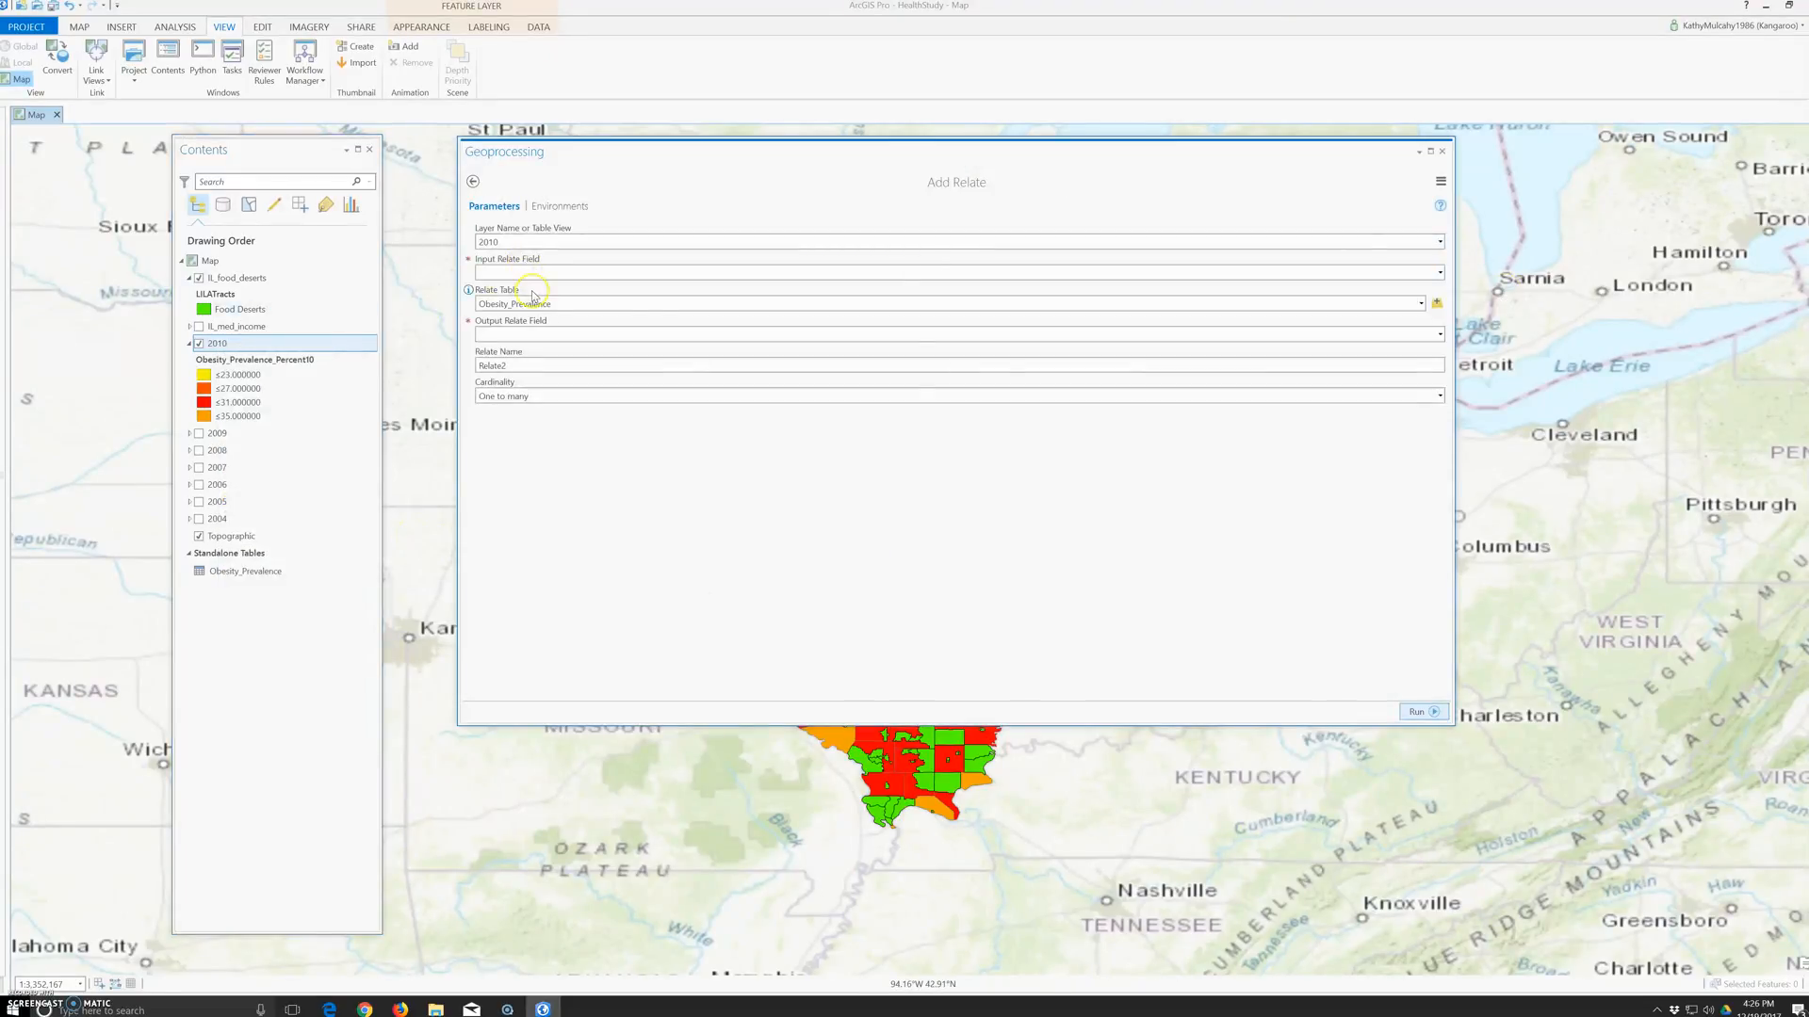
{"action": "left_click", "coordinate": [1442, 152]}
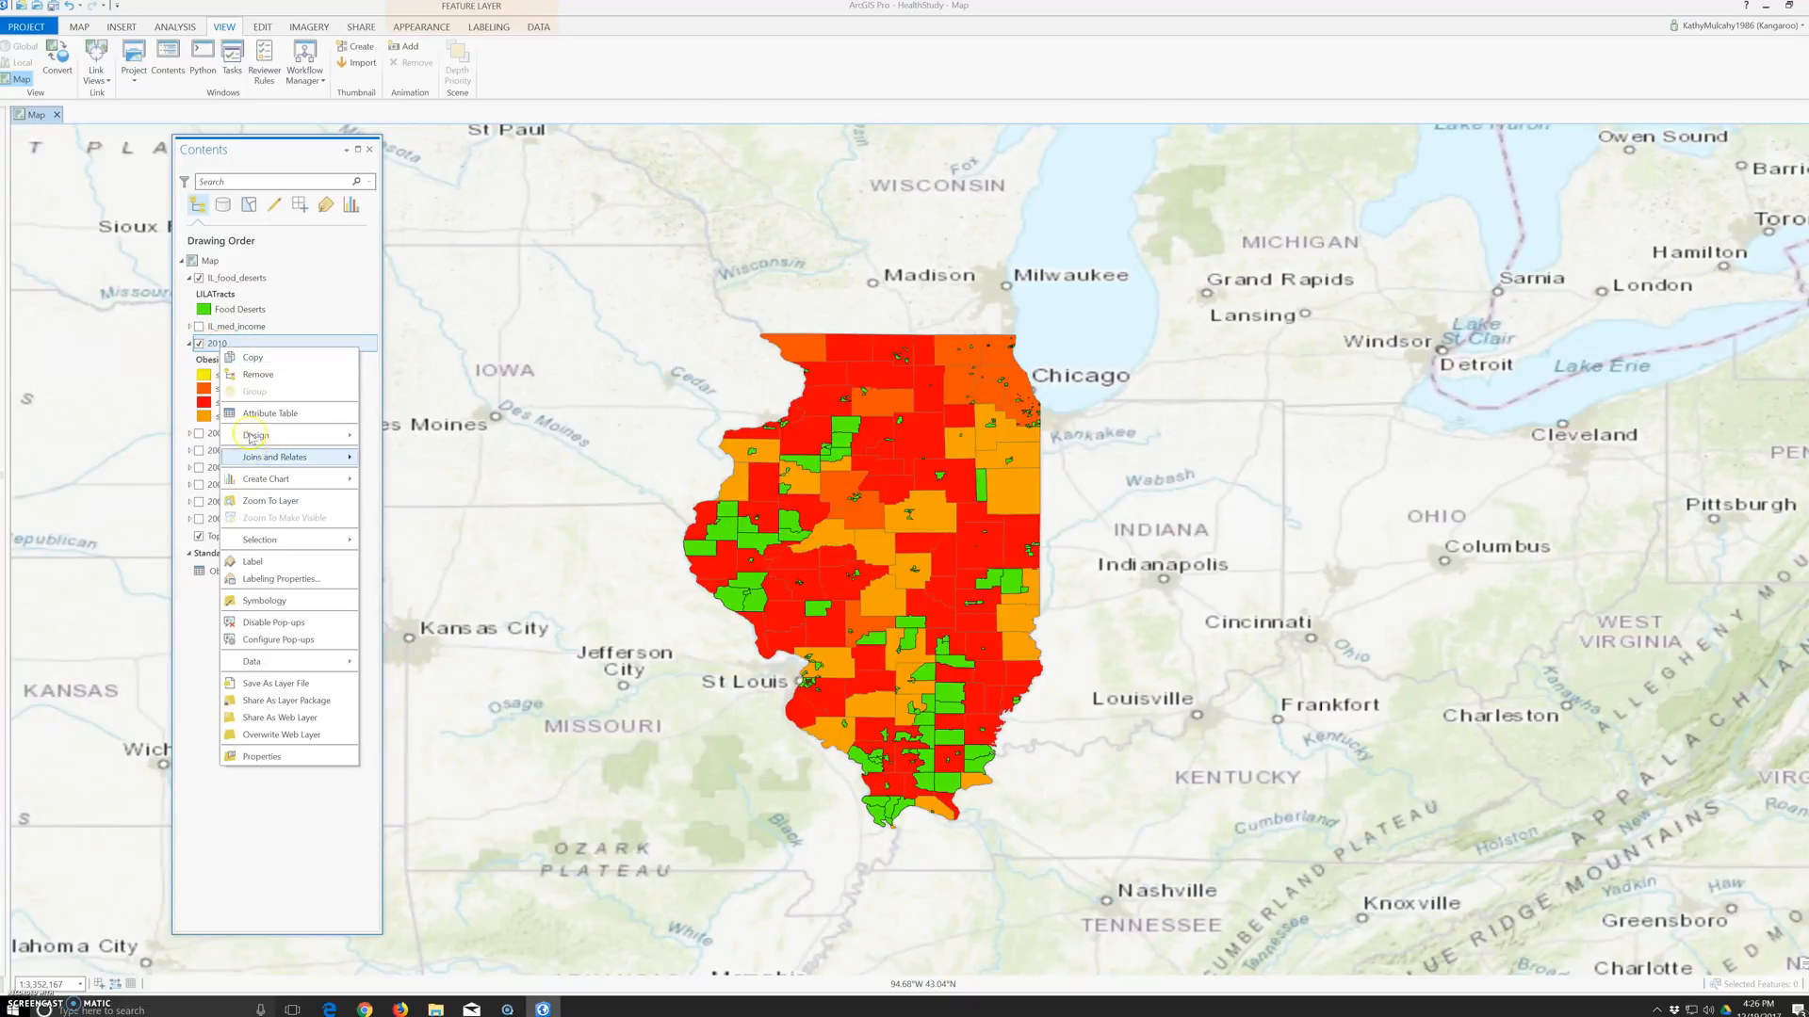
- Open the attribute table of the 2010 layer and close the Contents pane
{"action": "left_click", "coordinate": [258, 416]}
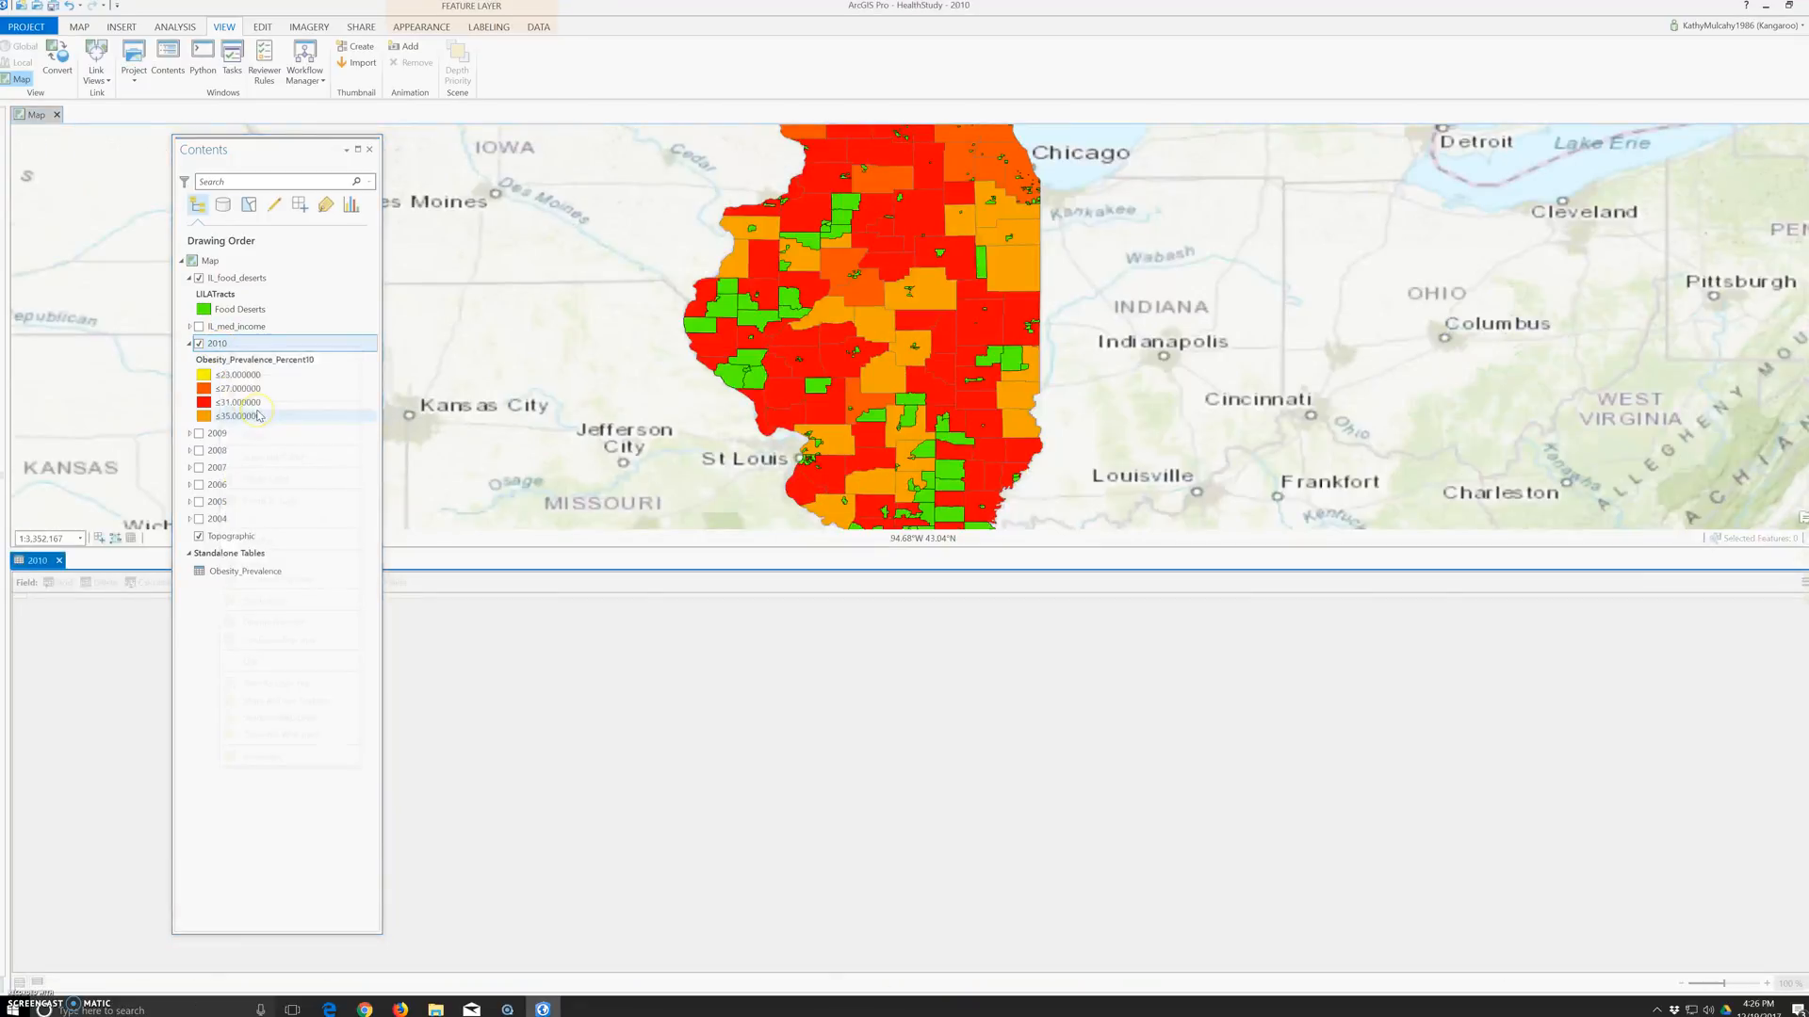
{"action": "right_click", "coordinate": [220, 346]}
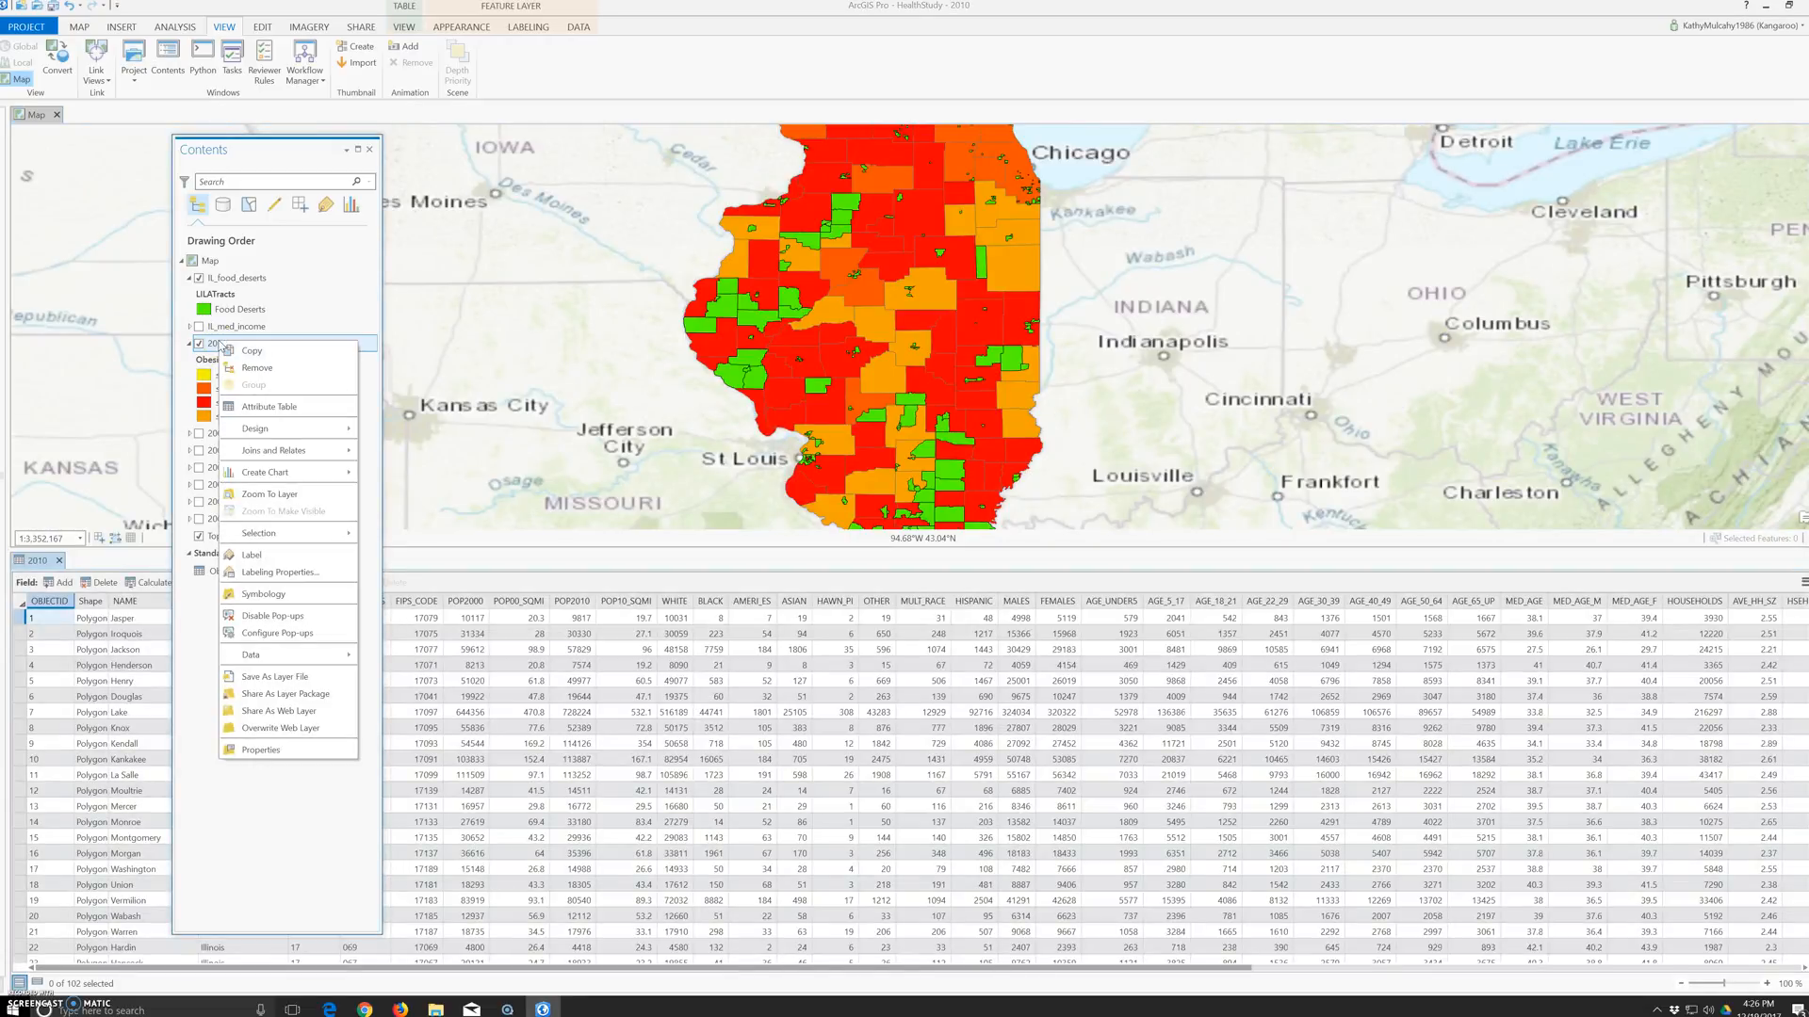
{"action": "left_click", "coordinate": [372, 151]}
{"action": "left_click", "coordinate": [371, 151]}
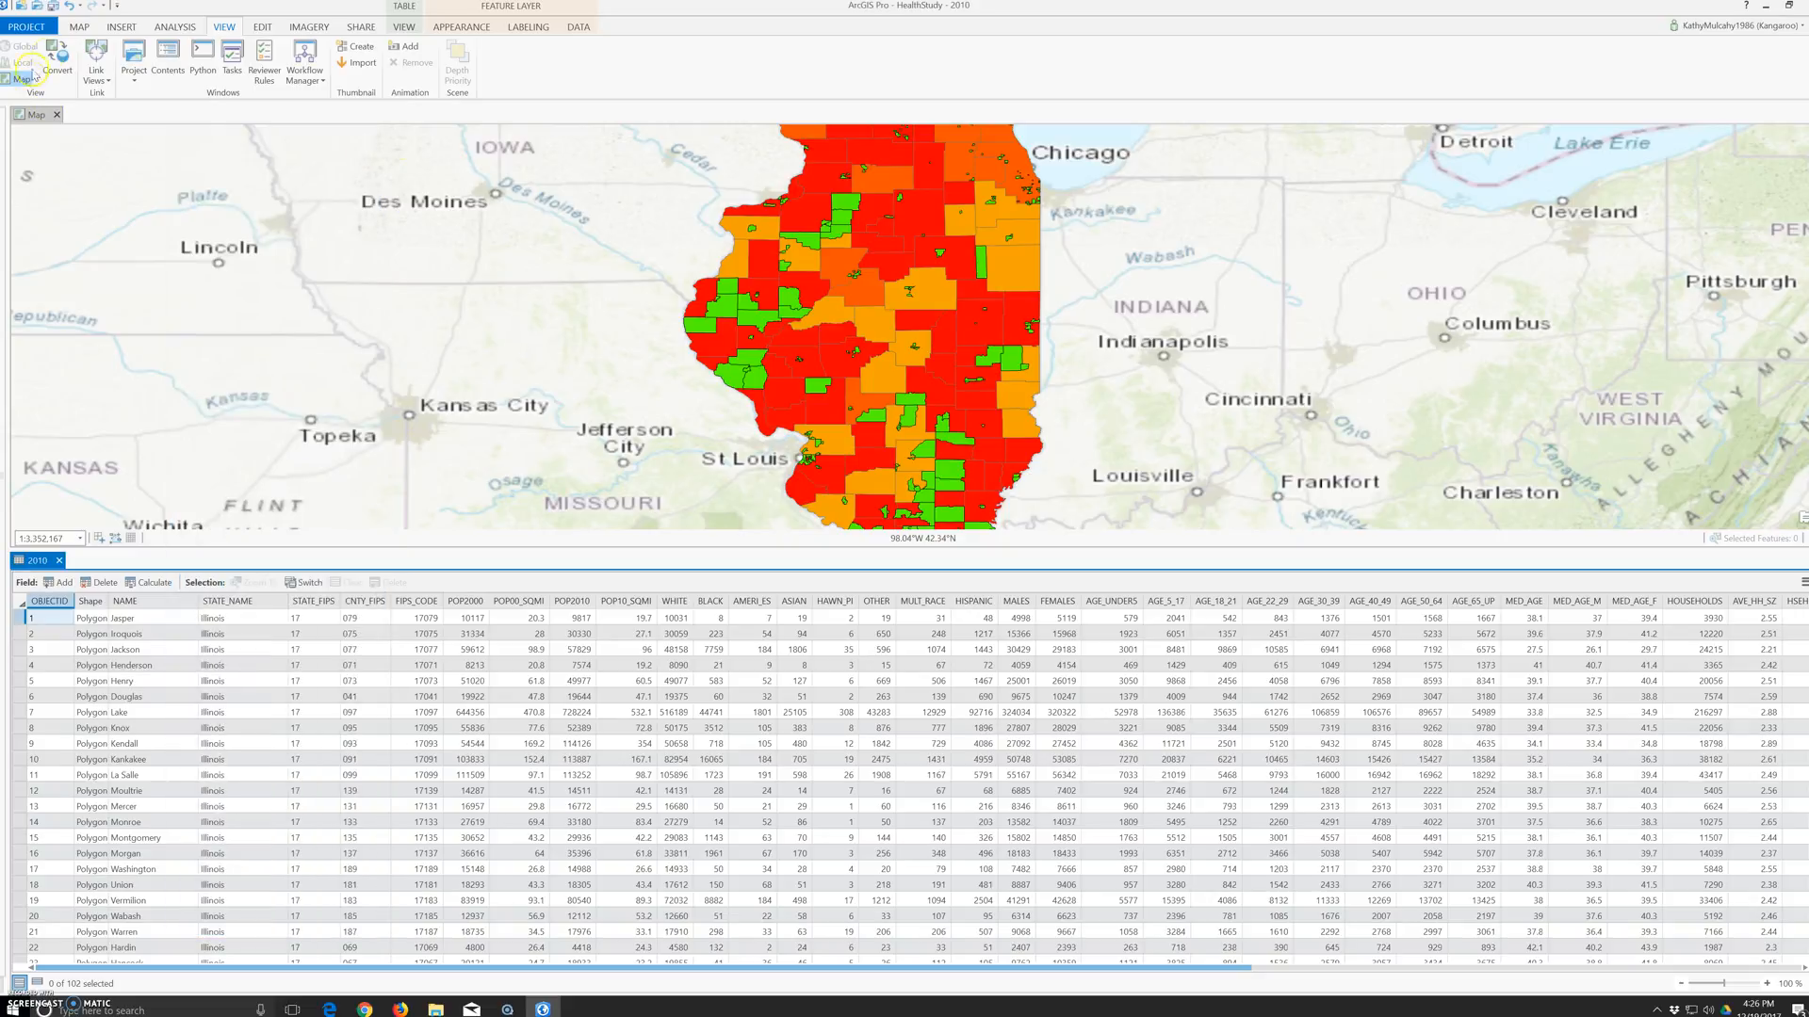
- Select Fulton County on the map with the Select tool
{"action": "left_click", "coordinate": [80, 27]}
{"action": "left_click", "coordinate": [314, 68]}
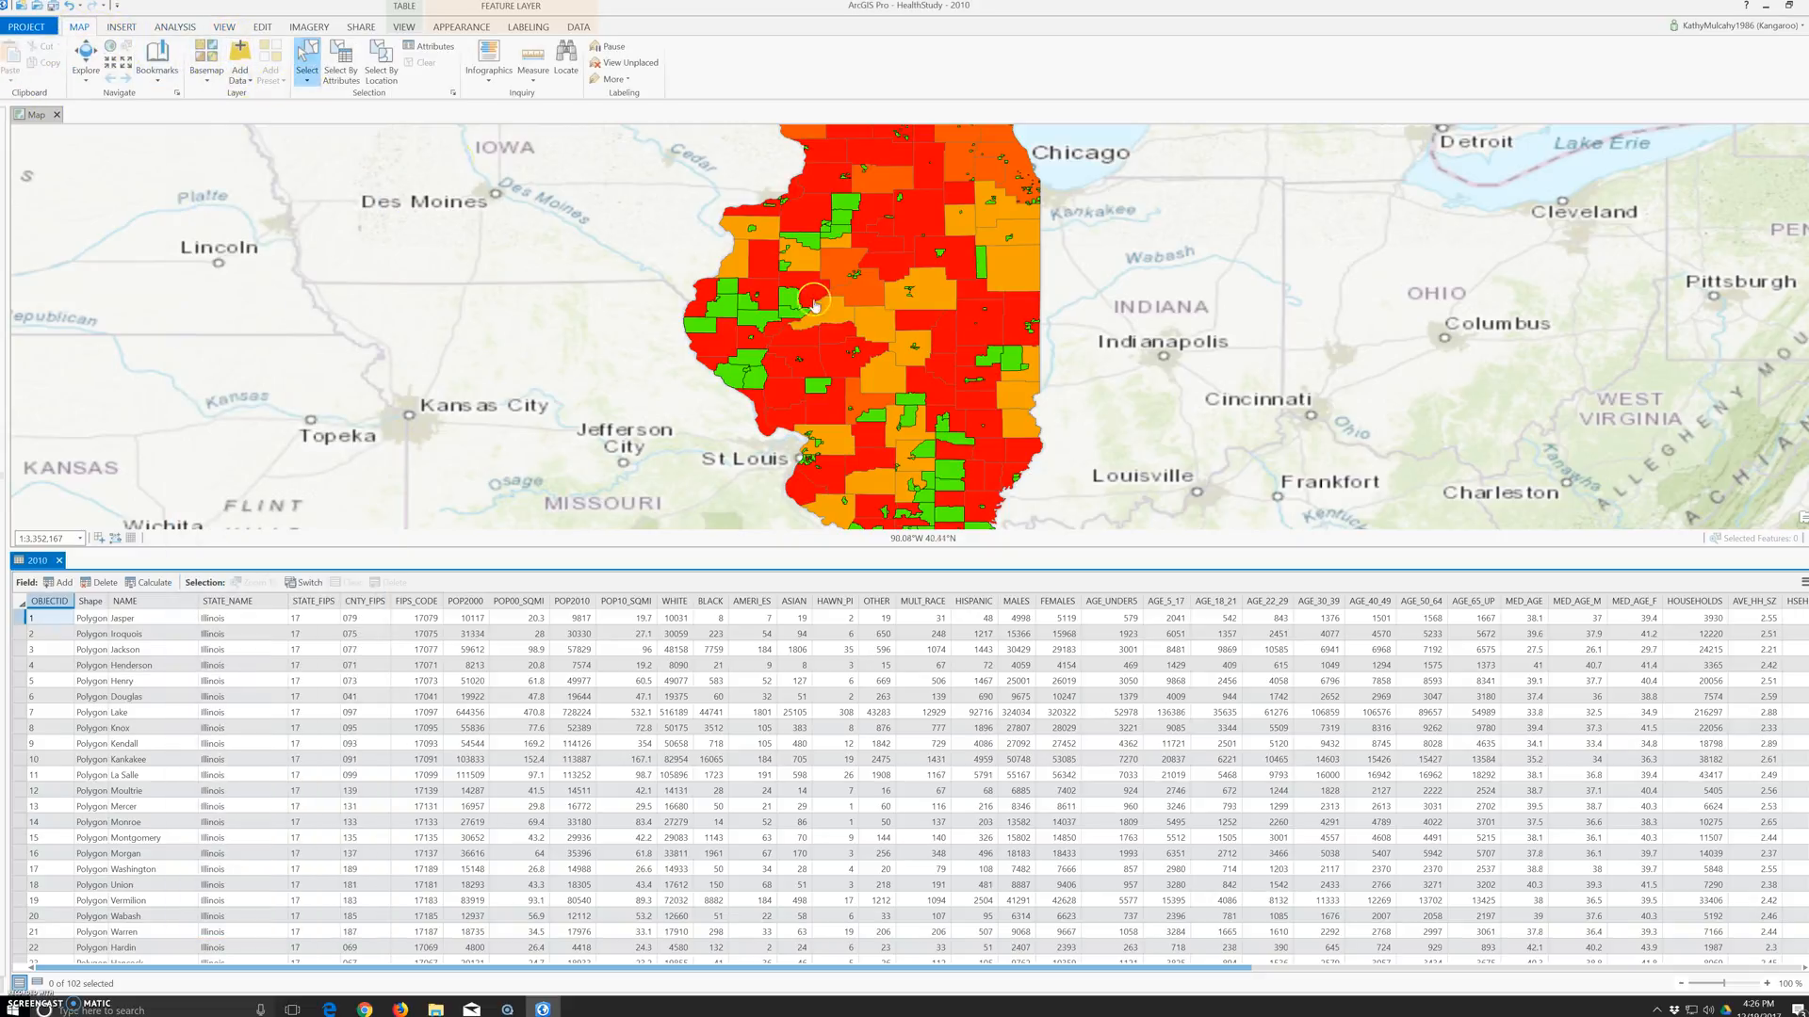
{"action": "left_click", "coordinate": [792, 291]}
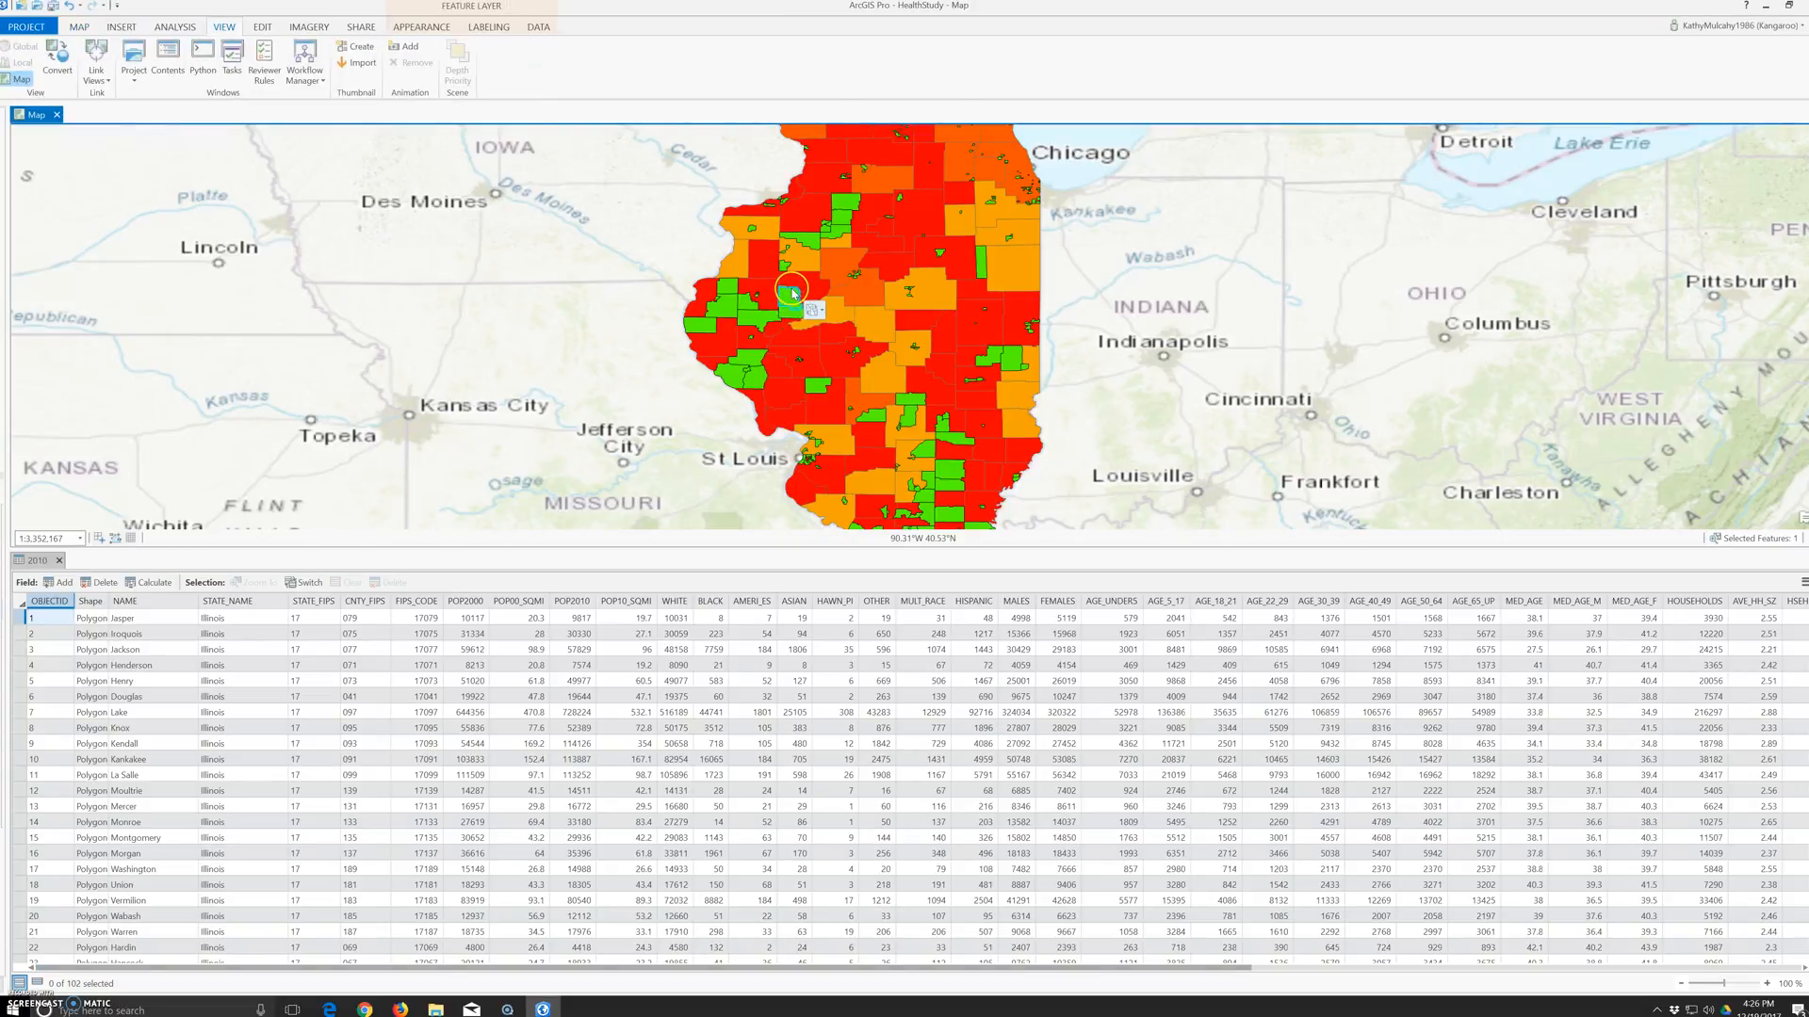
{"action": "left_click", "coordinate": [805, 287]}
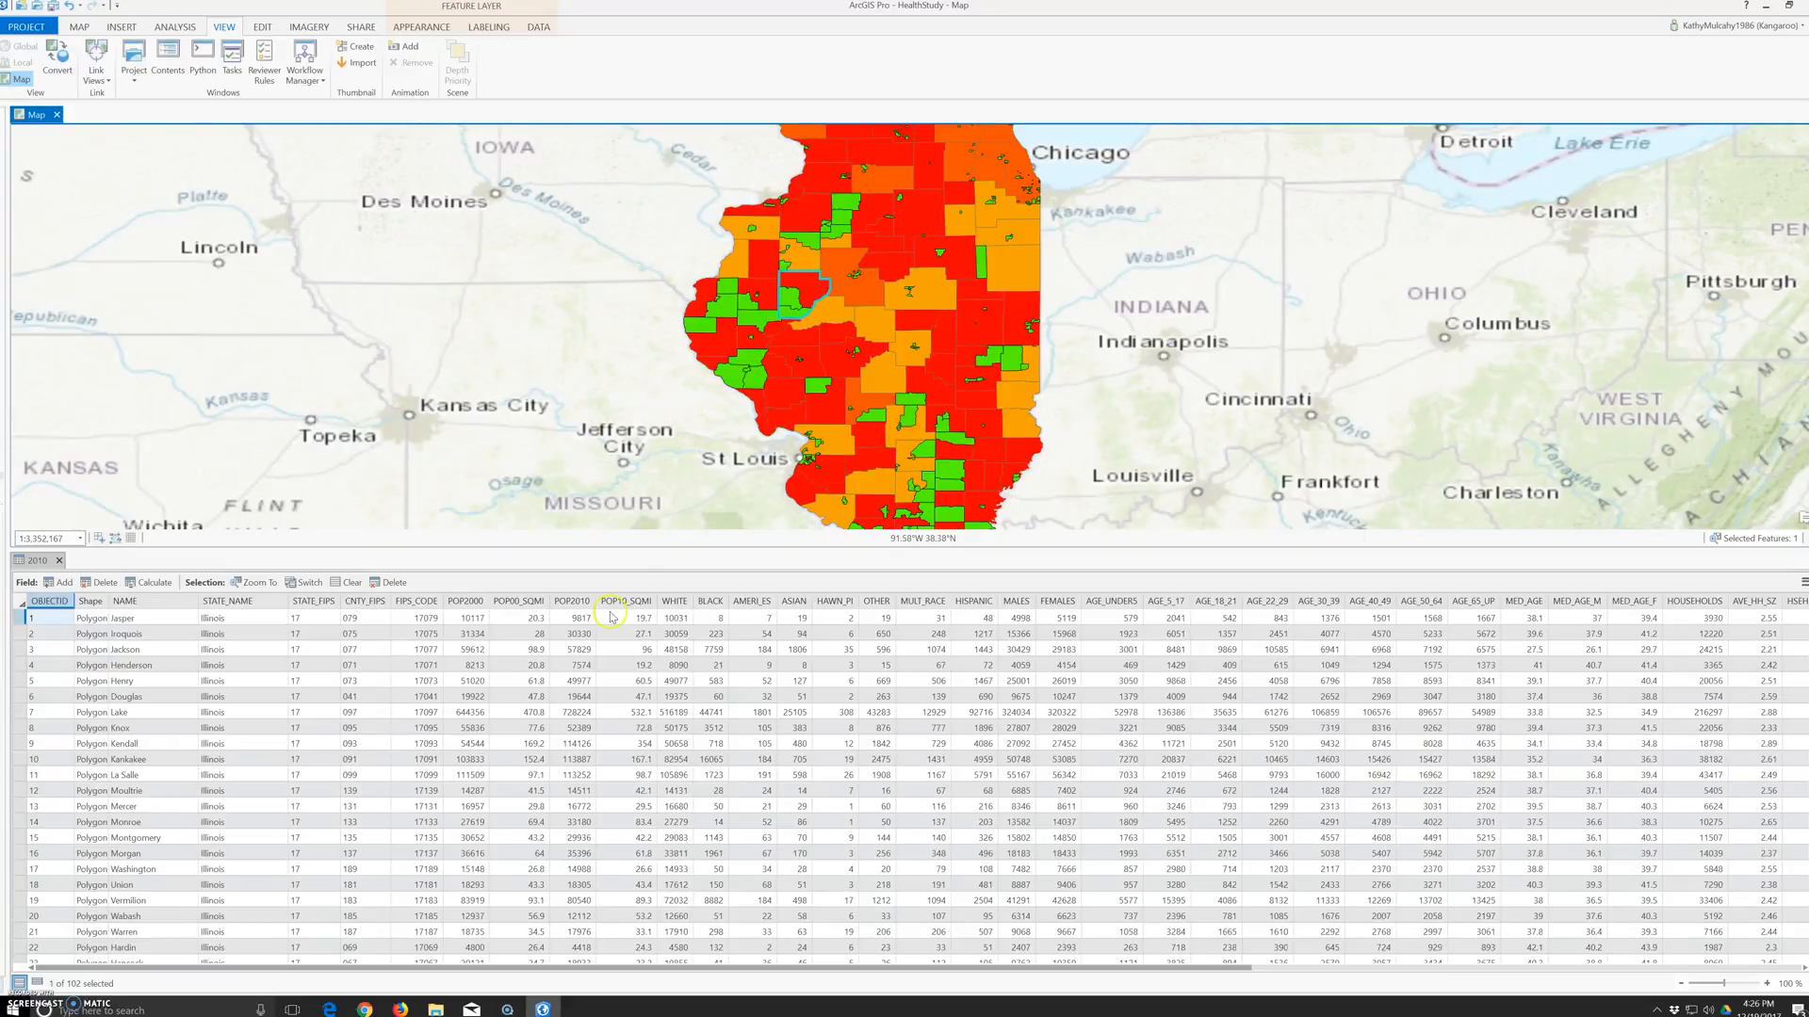
- Switch the 2010 attribute table between showing only the selected county record and showing all records
{"action": "left_click", "coordinate": [21, 983]}
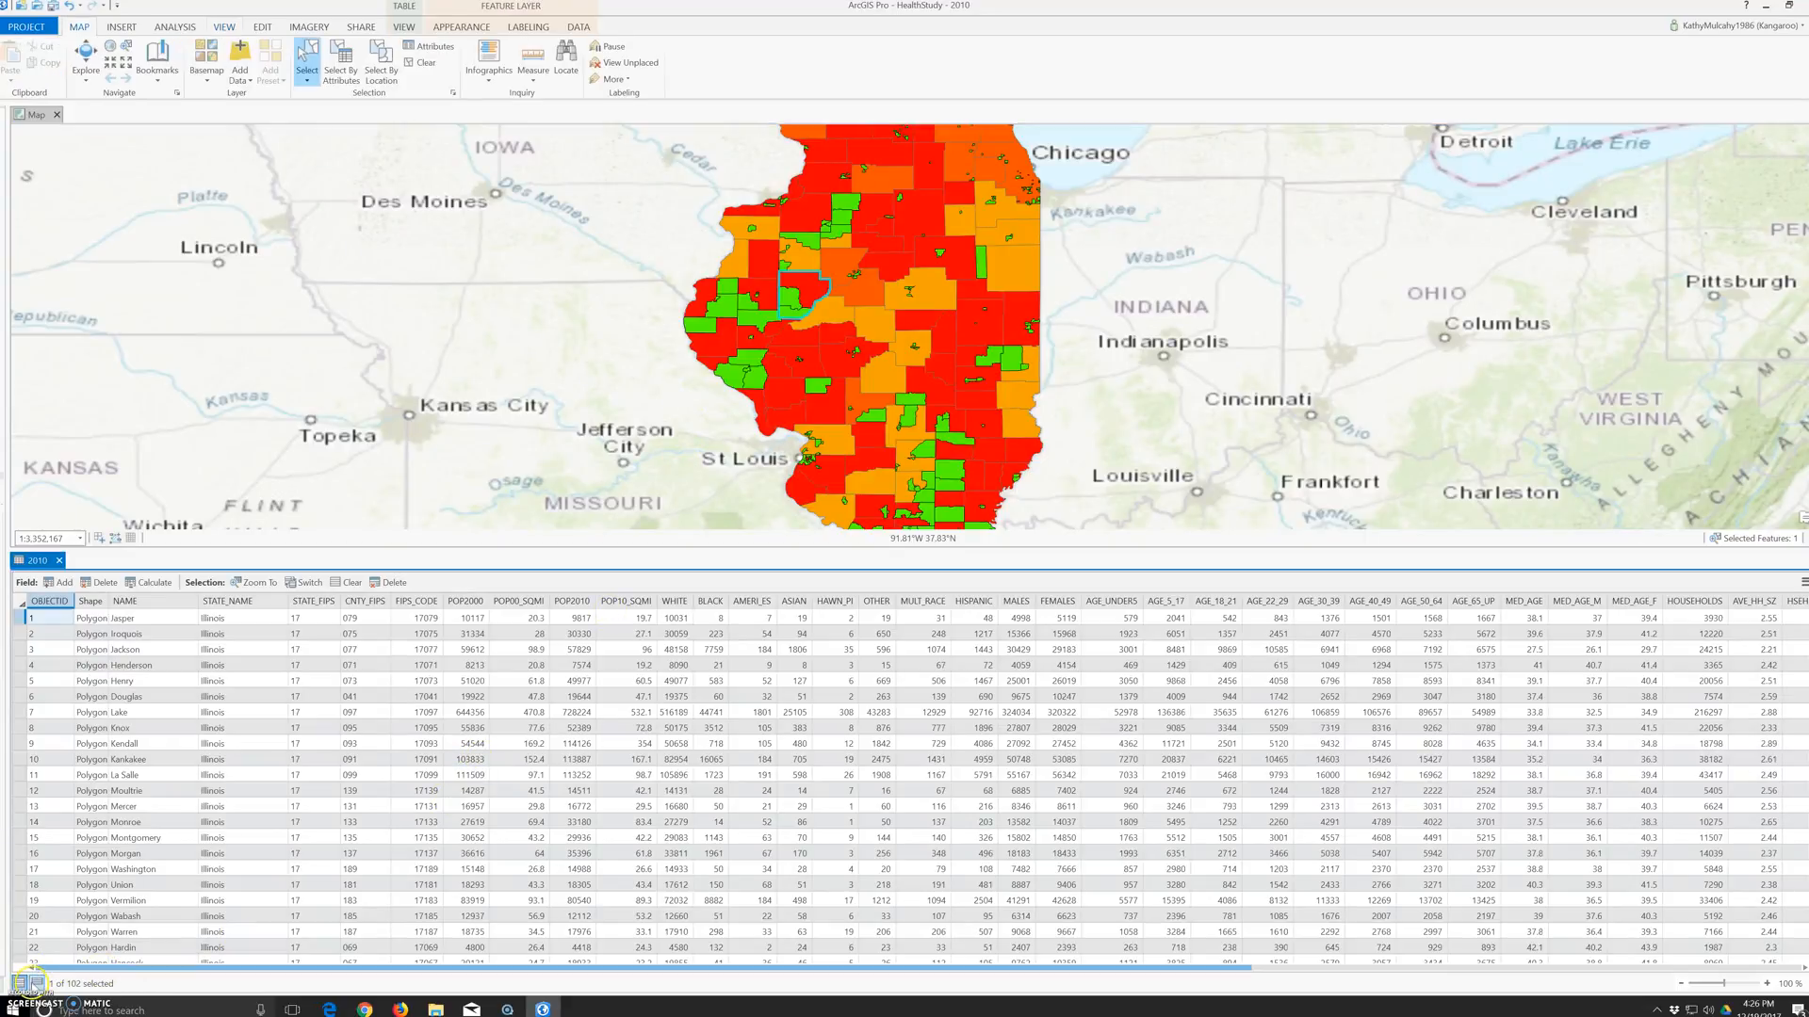
{"action": "left_click", "coordinate": [37, 983]}
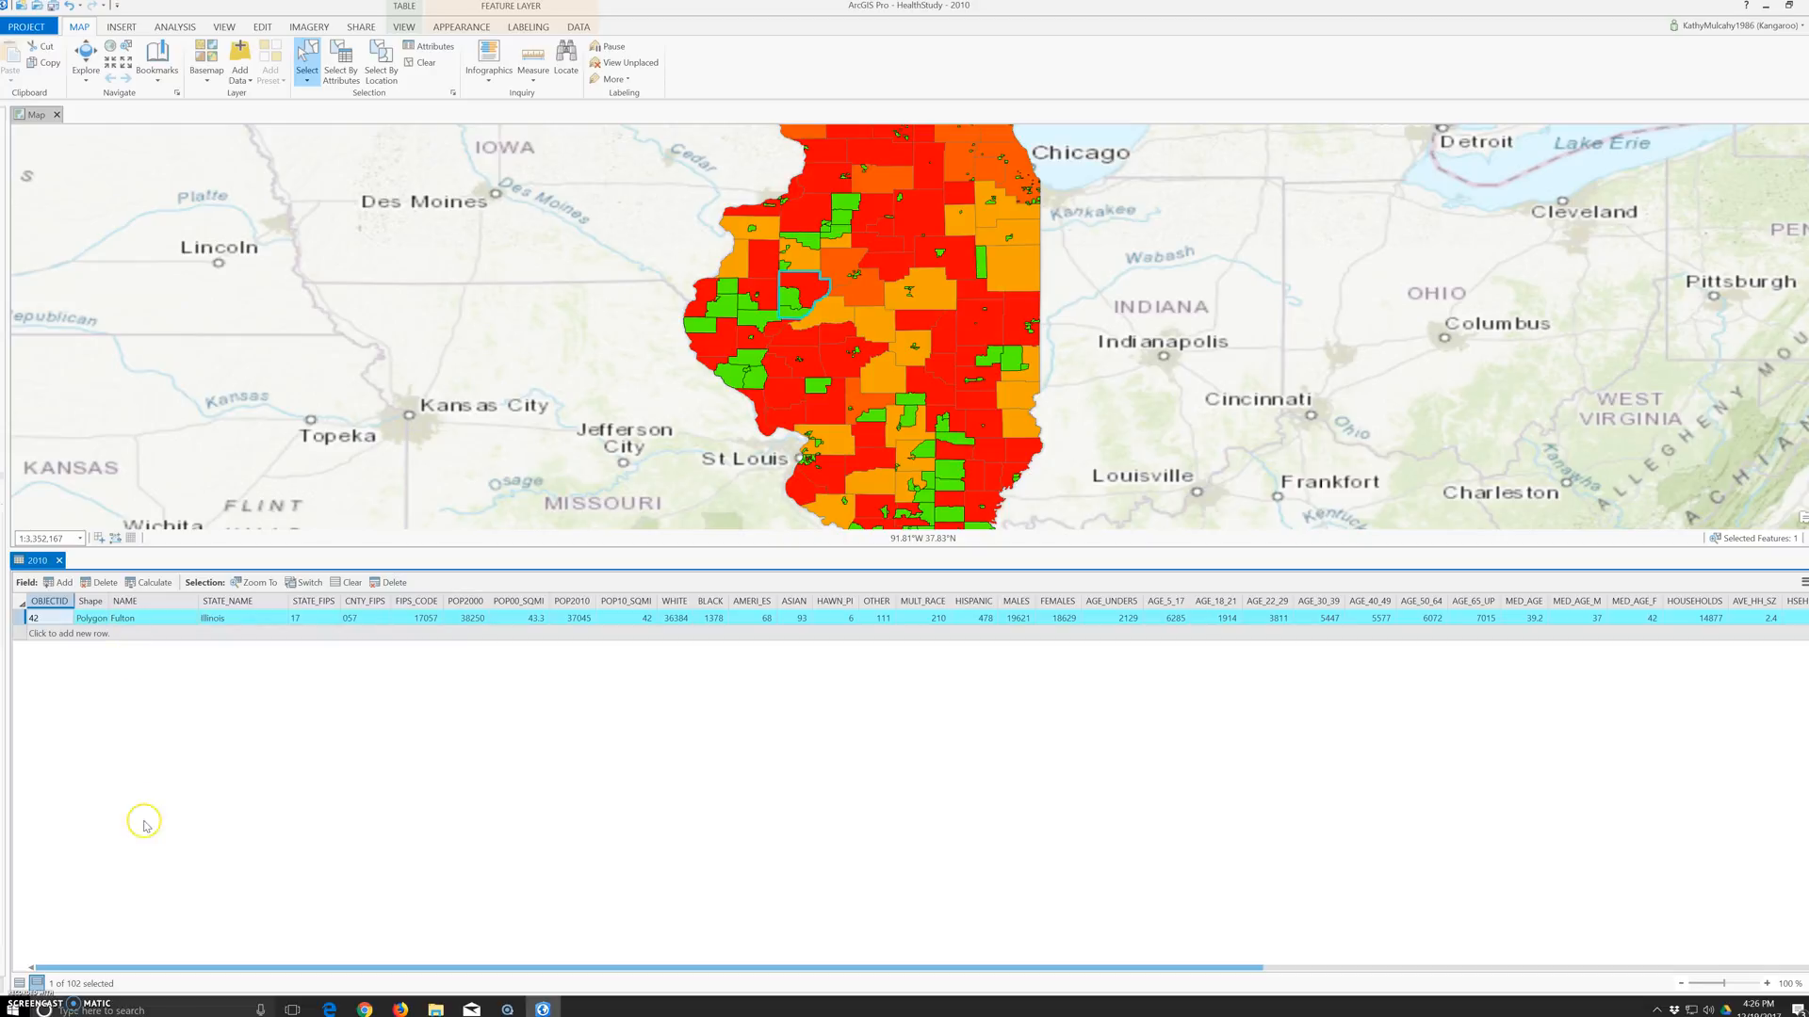
{"action": "left_click", "coordinate": [33, 983]}
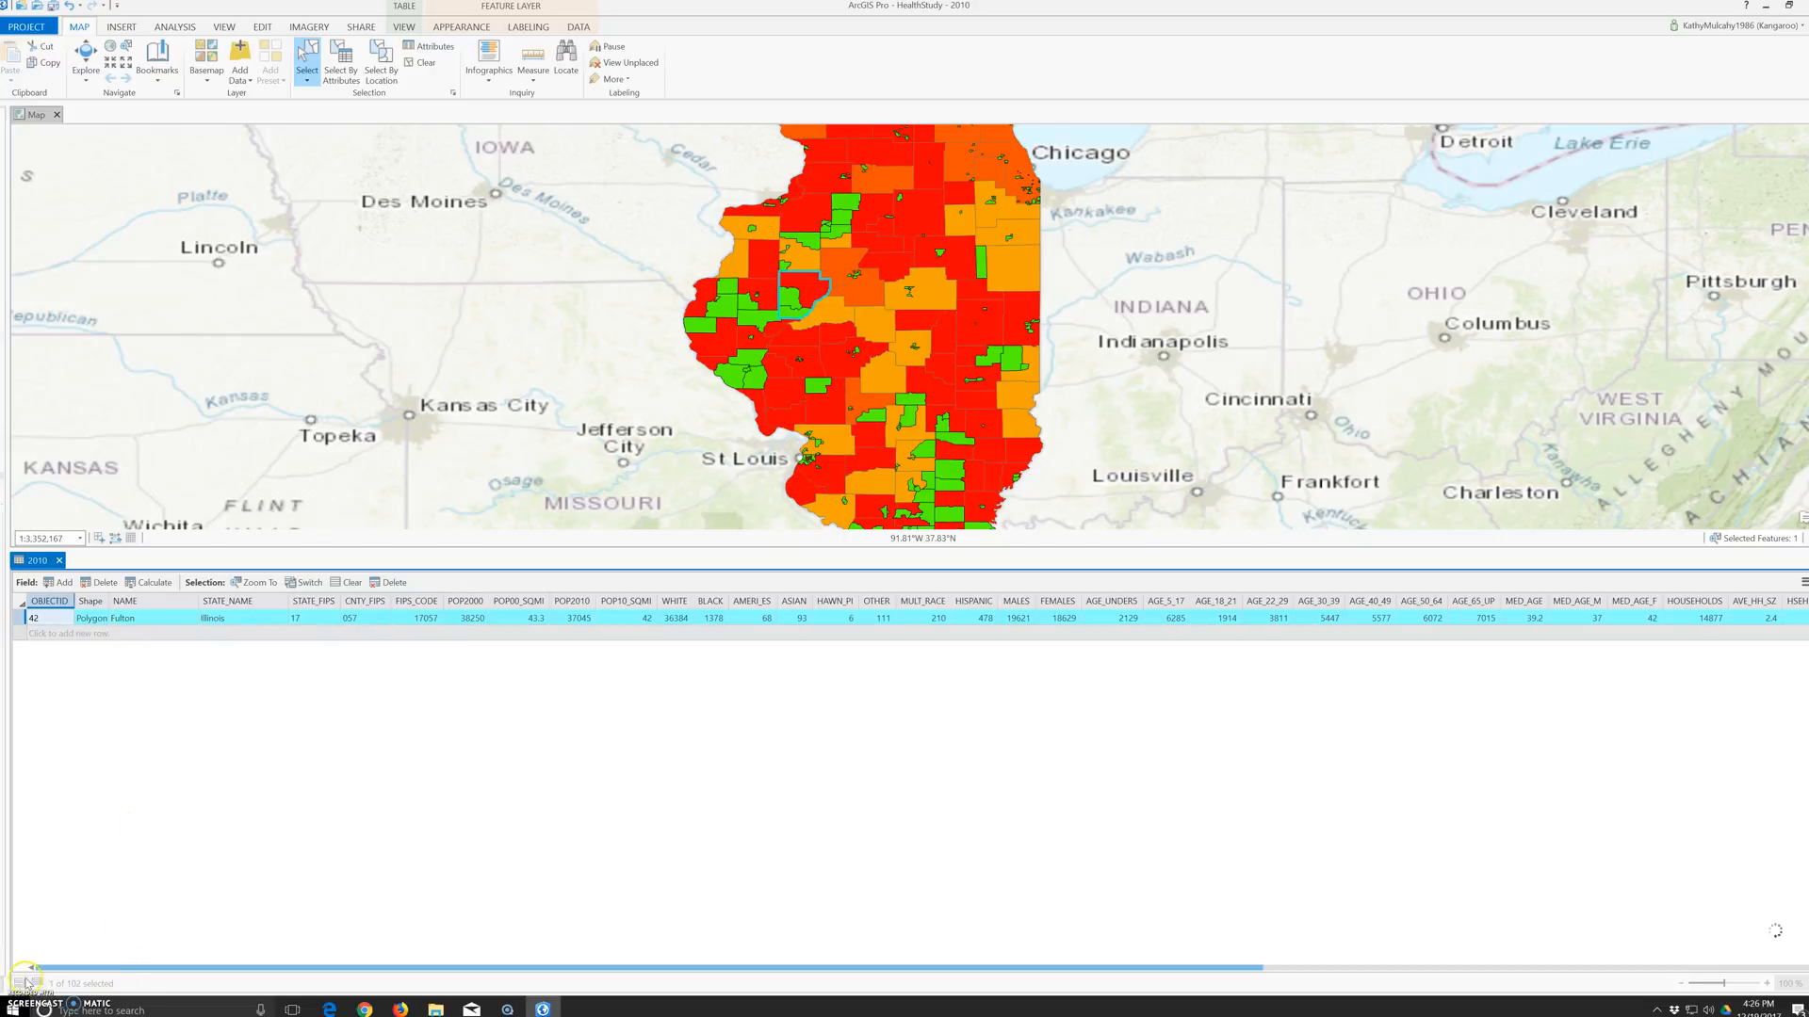
{"action": "left_click", "coordinate": [39, 983]}
{"action": "left_click", "coordinate": [45, 981]}
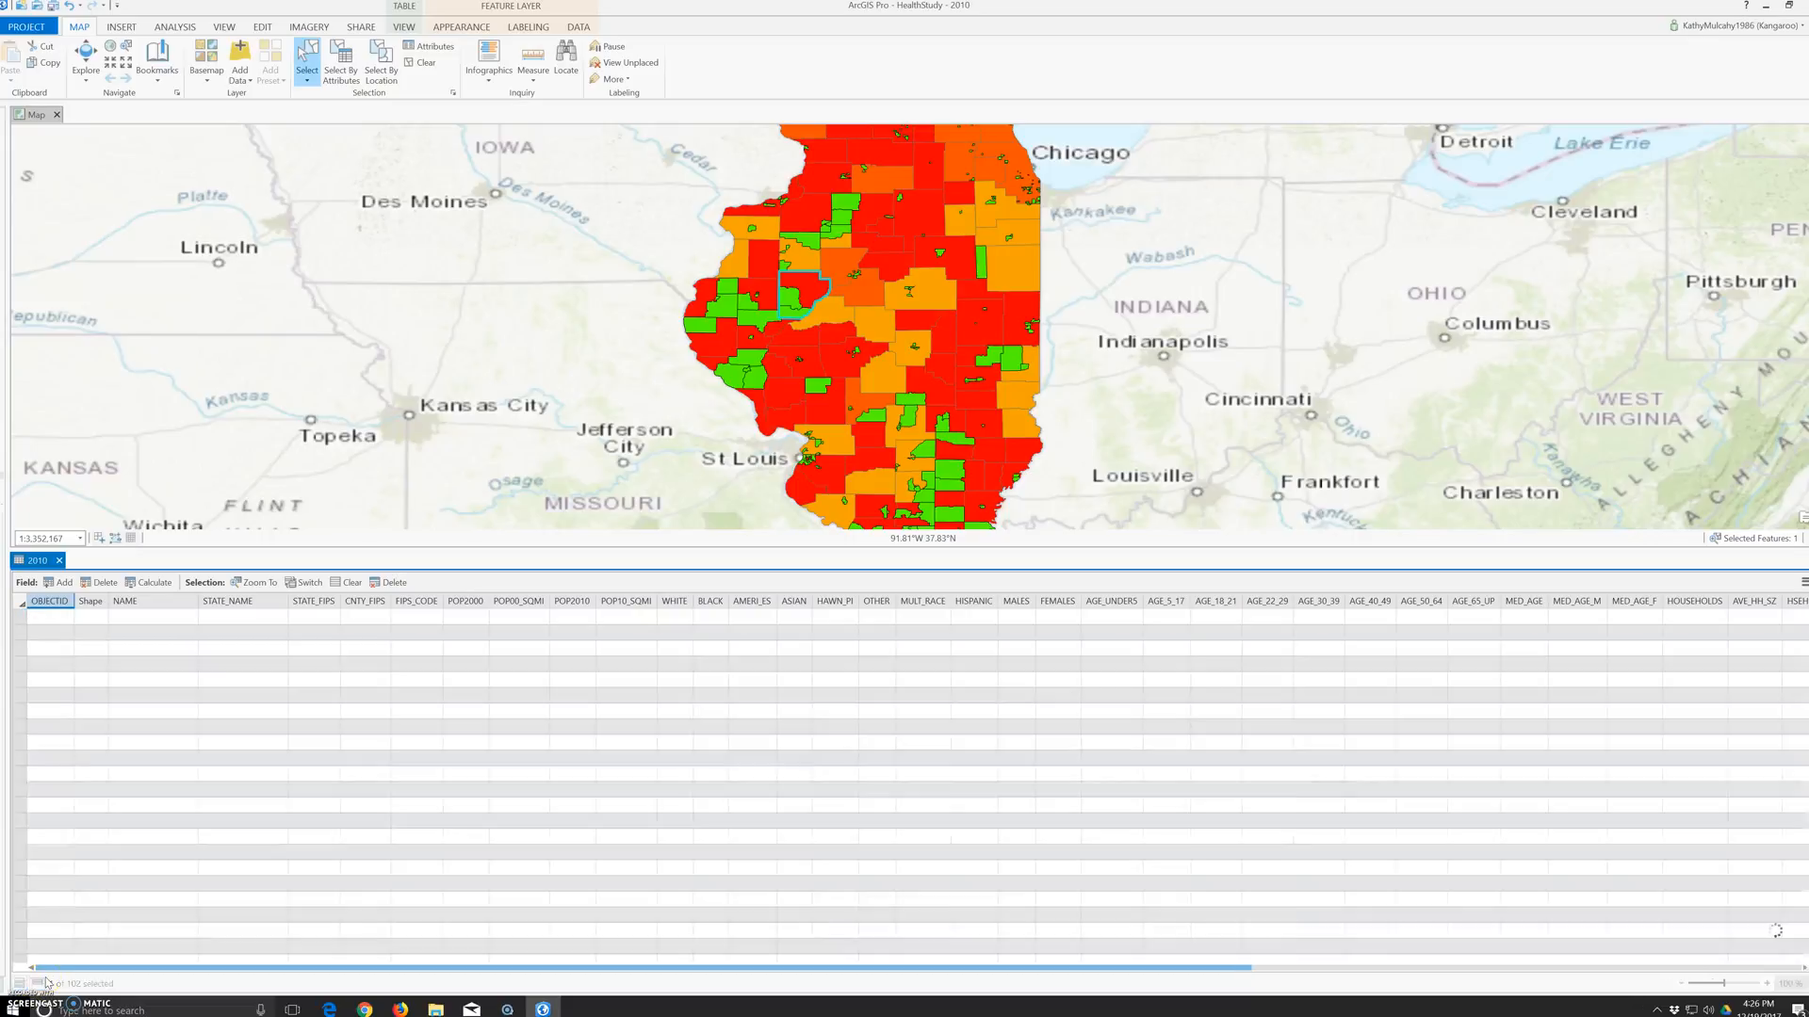